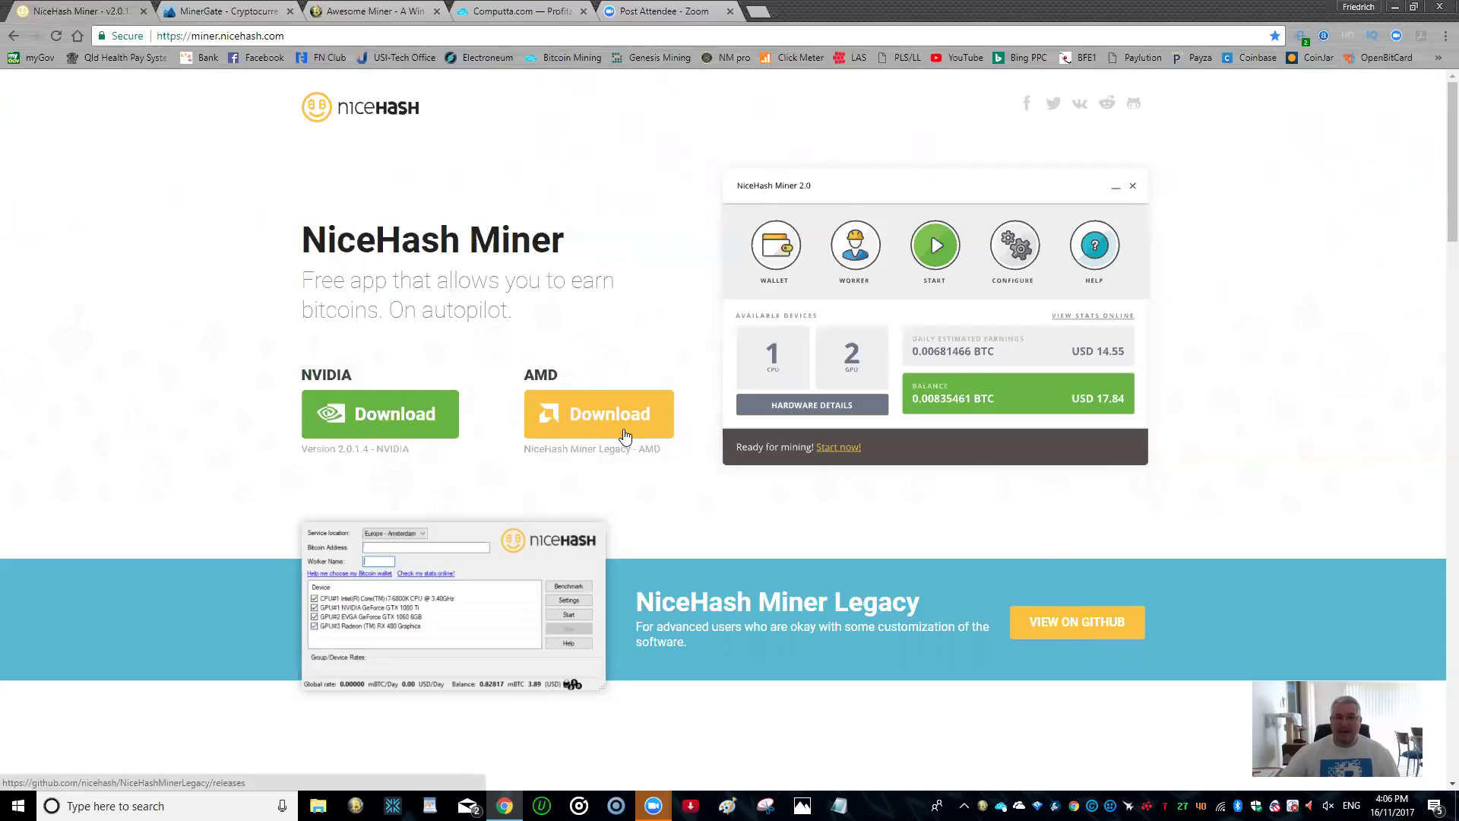
Step: Open the NiceHash Miner Legacy releases on GitHub and review the 1.8.1.5 download files and the 1.8.2.0 pre-release notes
click(1091, 632)
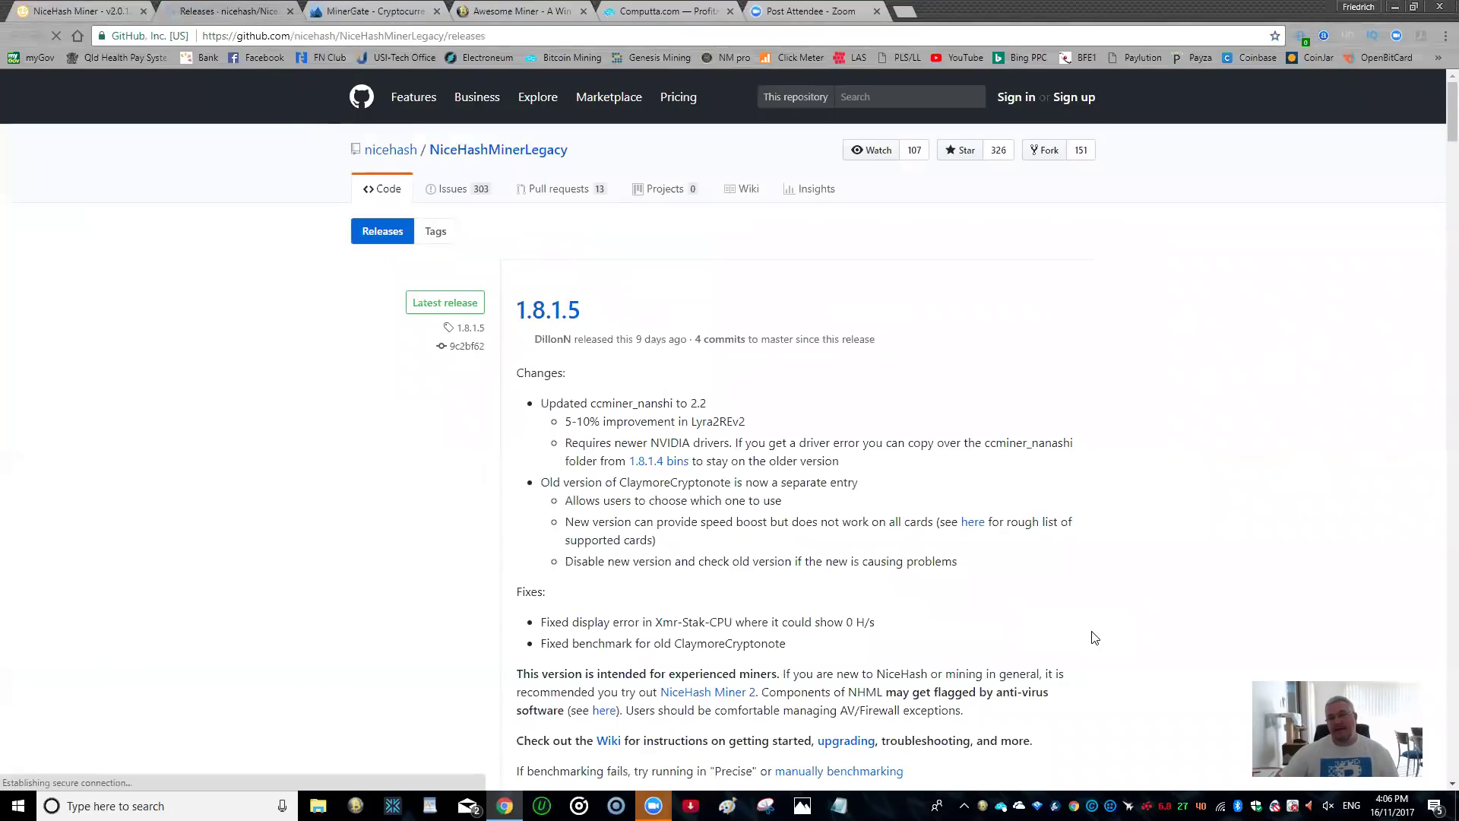
scroll(1094, 636, down, 2)
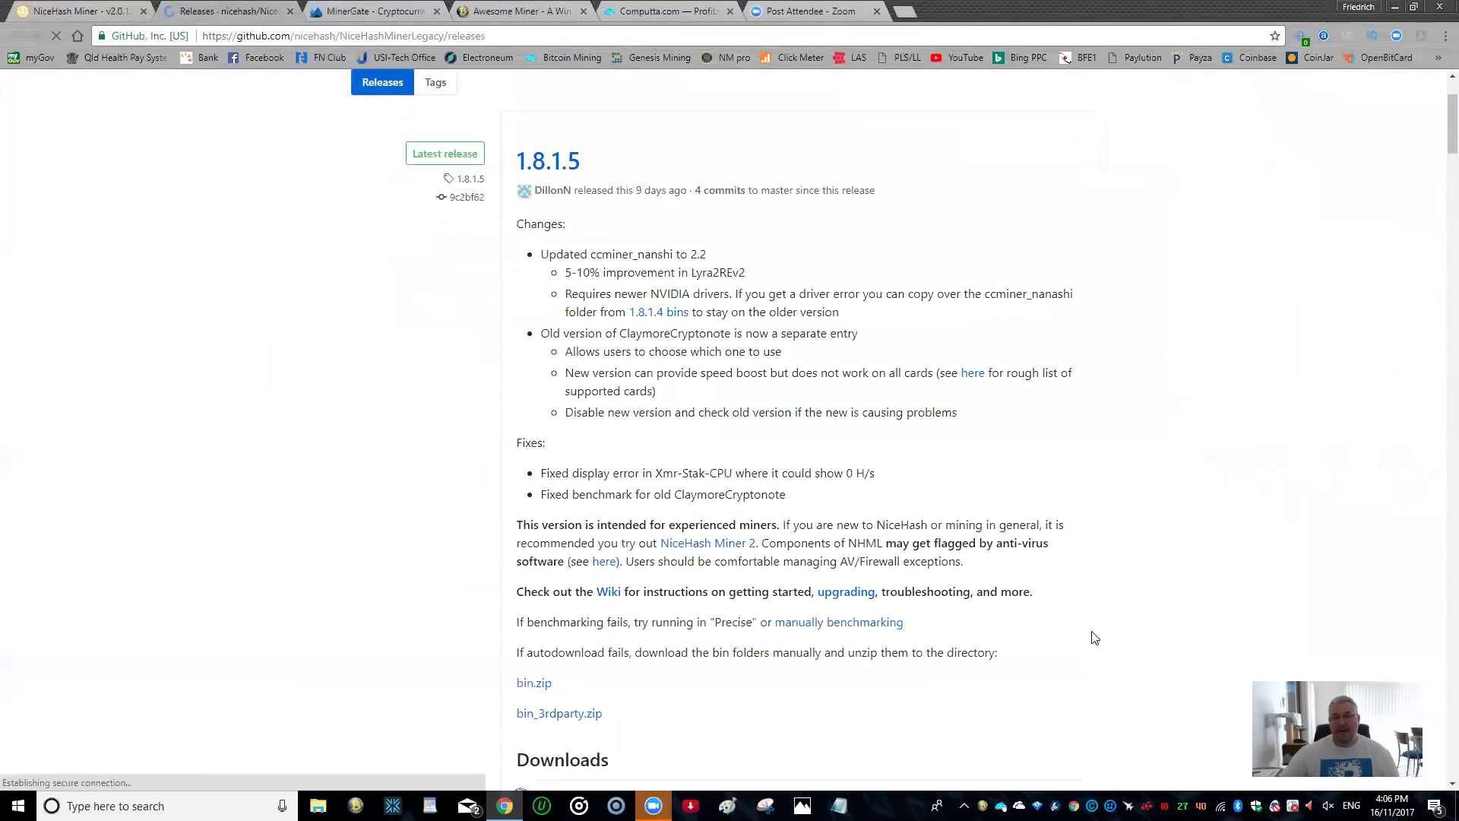
scroll(638, 540, down, 2)
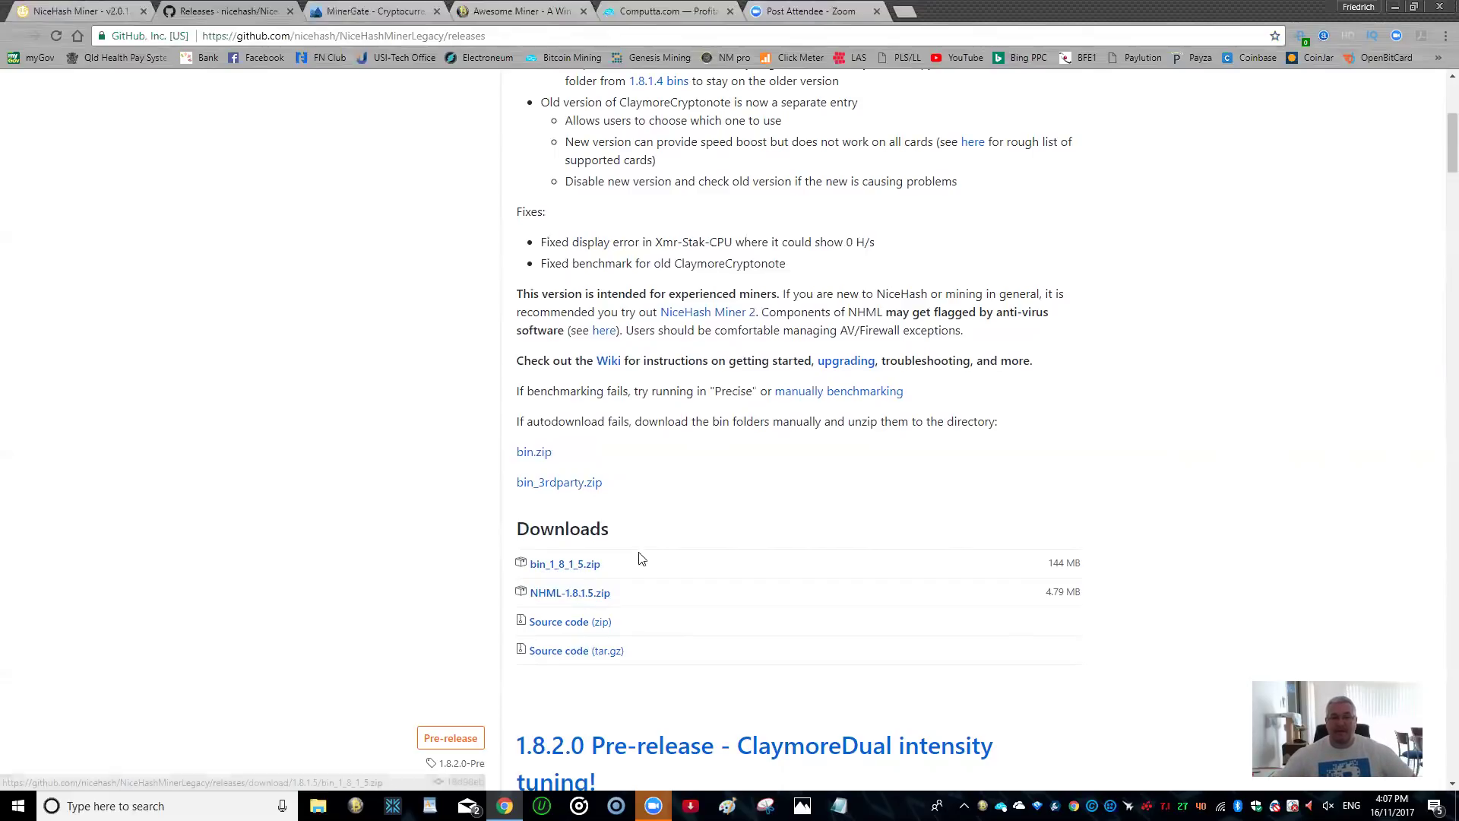
scroll(779, 501, down, 7)
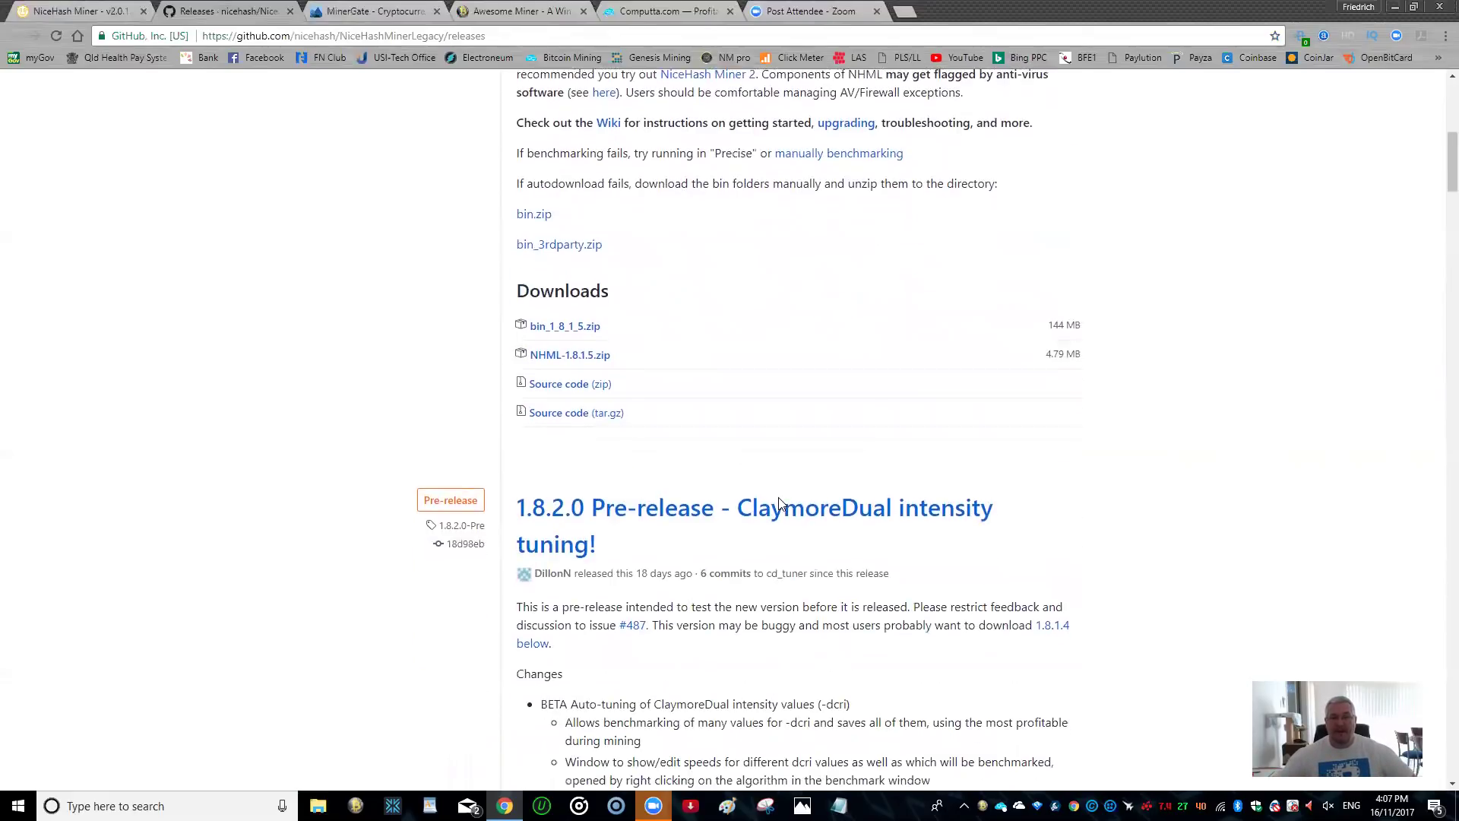
scroll(779, 502, down, 3)
scroll(779, 501, up, 6)
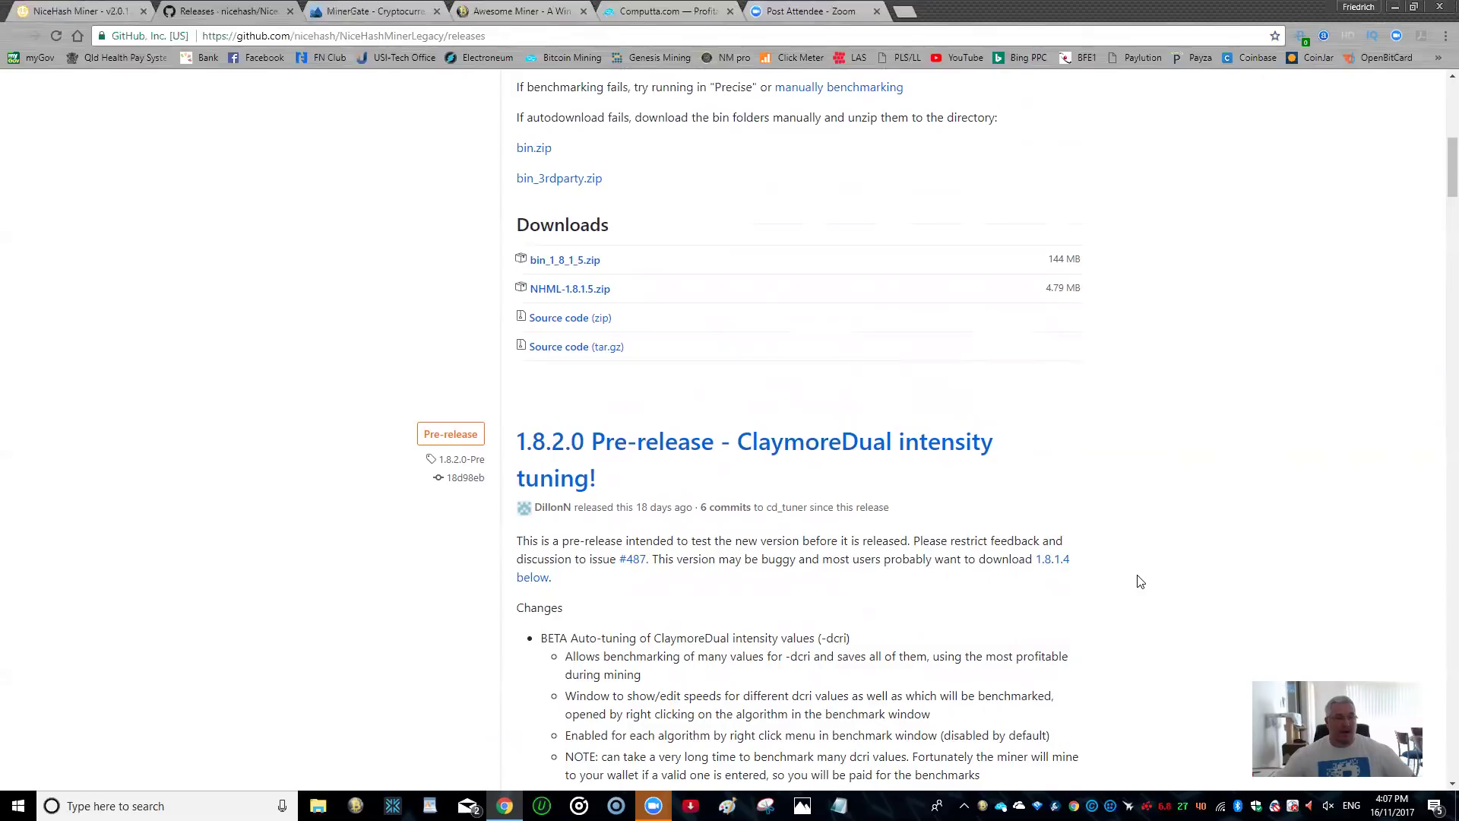
scroll(1139, 581, down, 2)
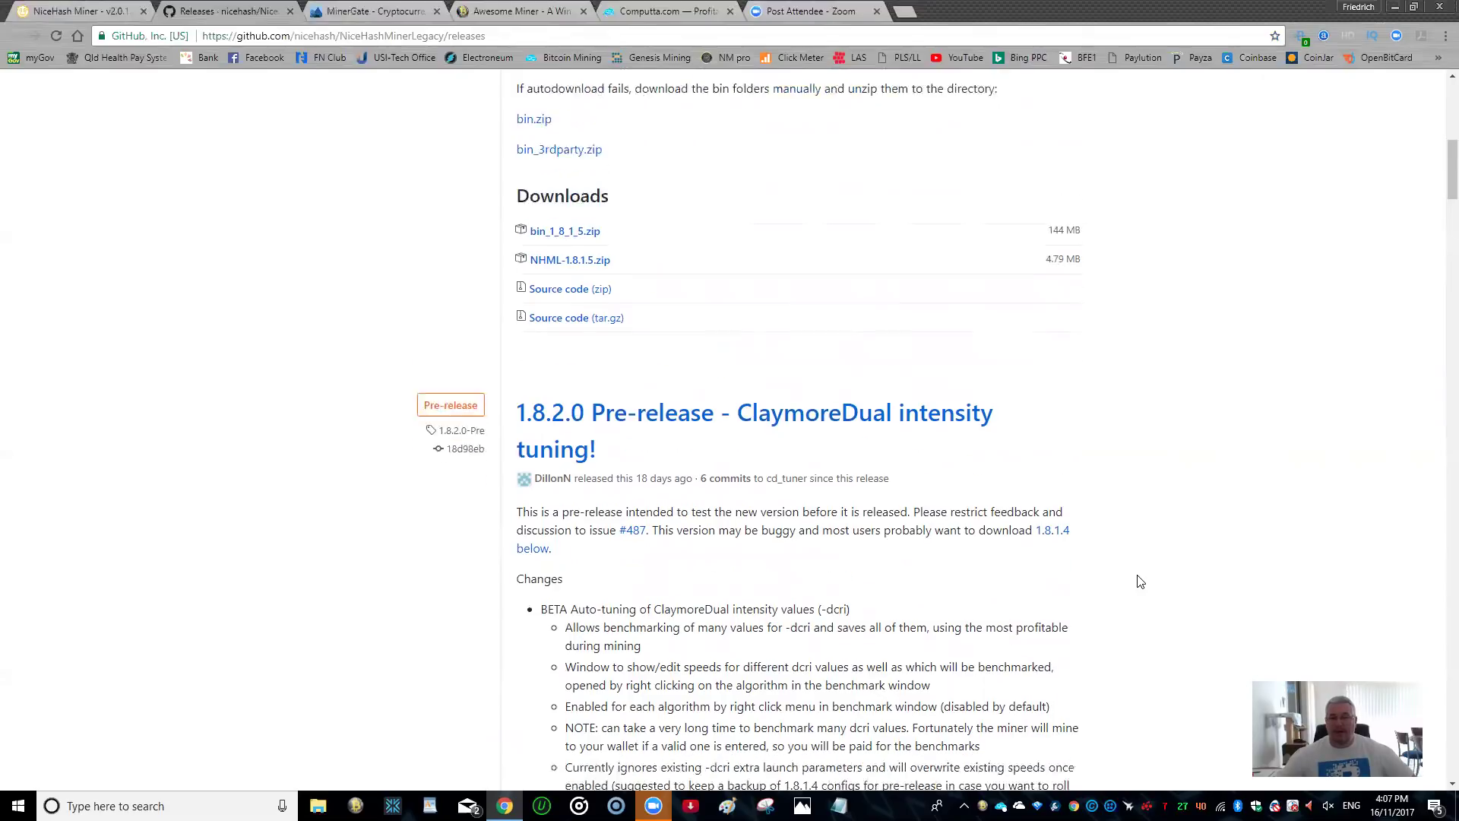
scroll(1140, 581, up, 3)
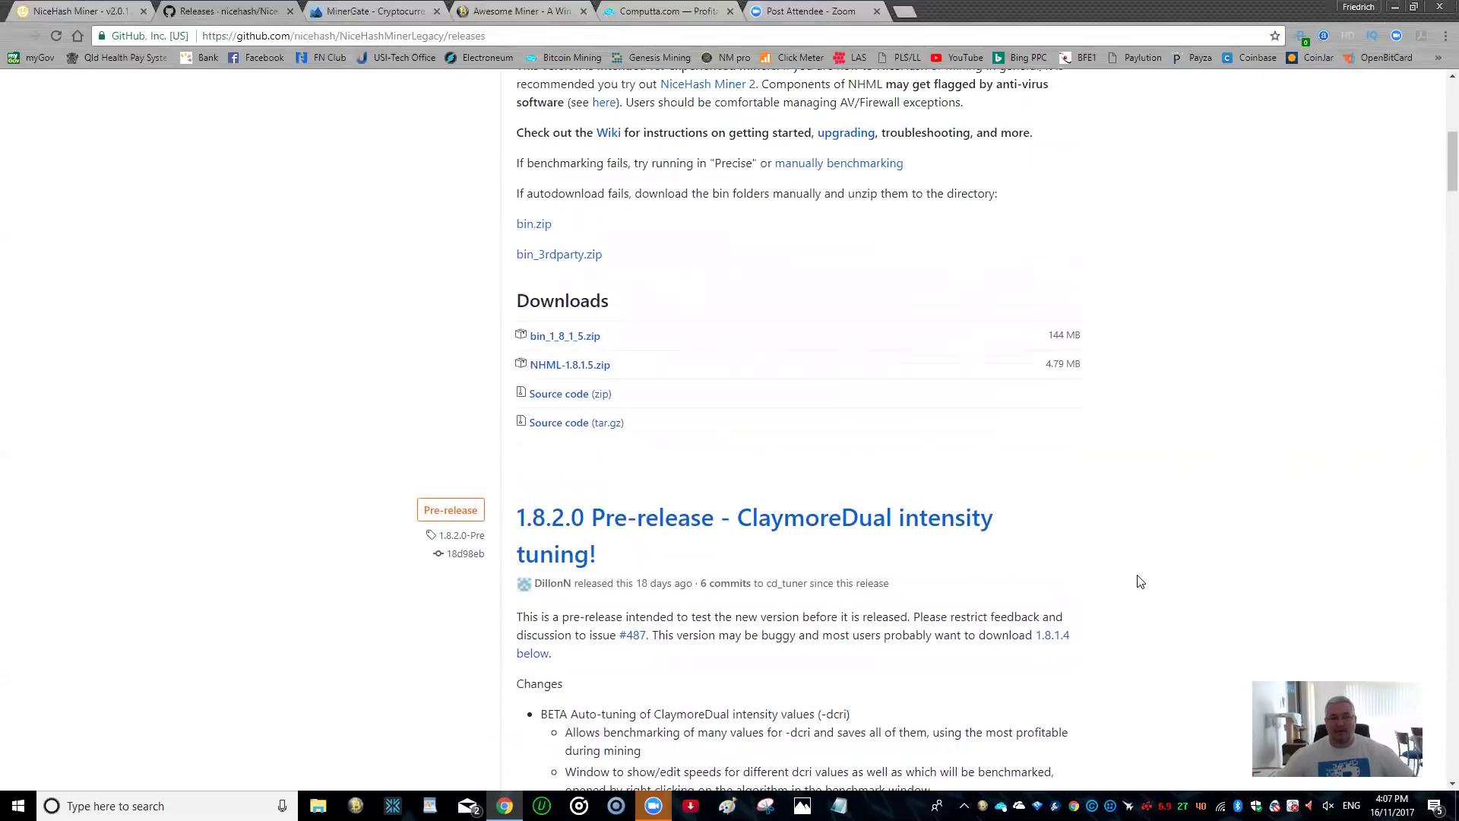
scroll(1140, 582, down, 1)
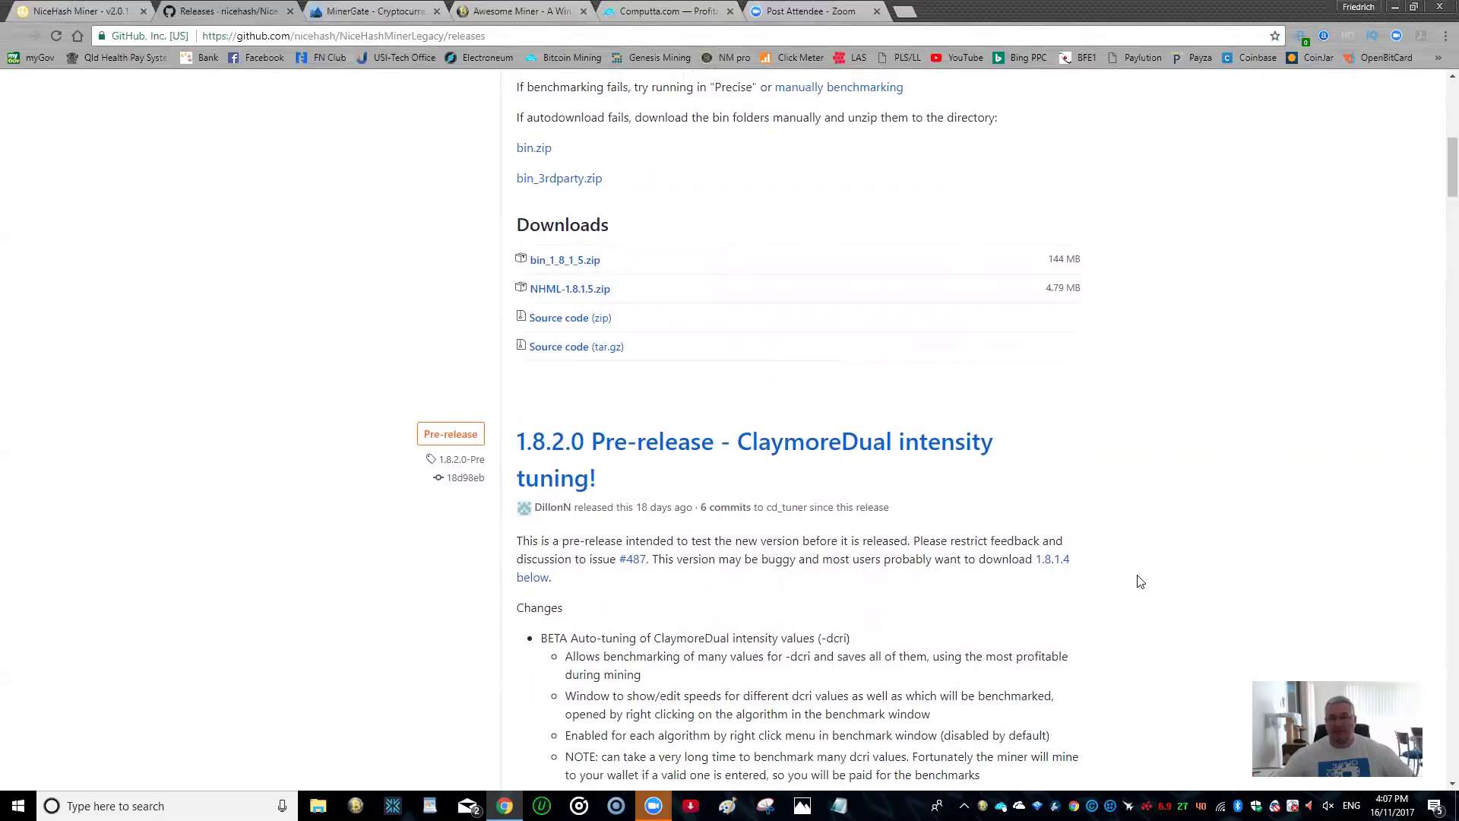
scroll(1140, 581, down, 7)
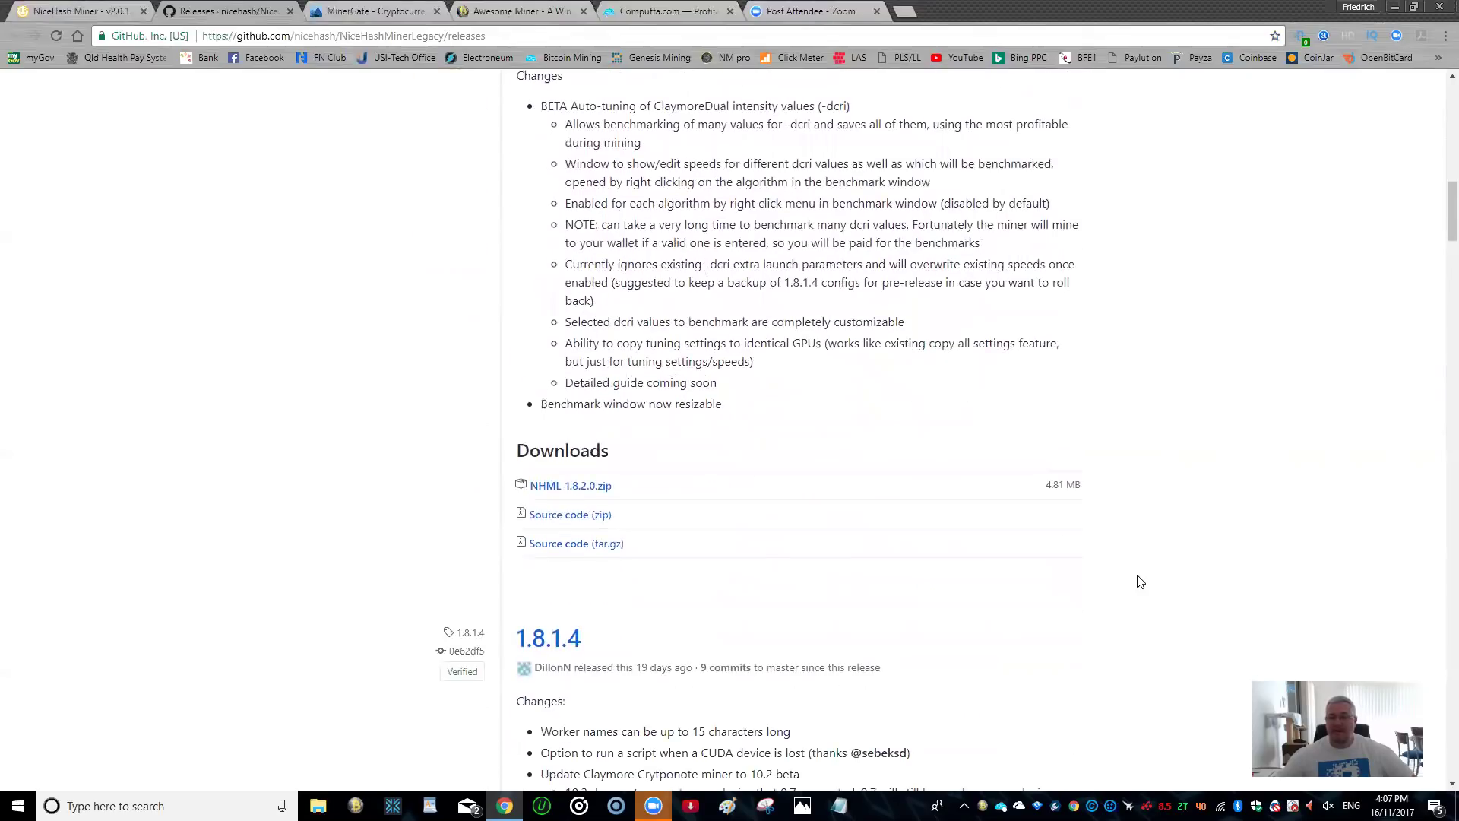
scroll(1140, 581, up, 10)
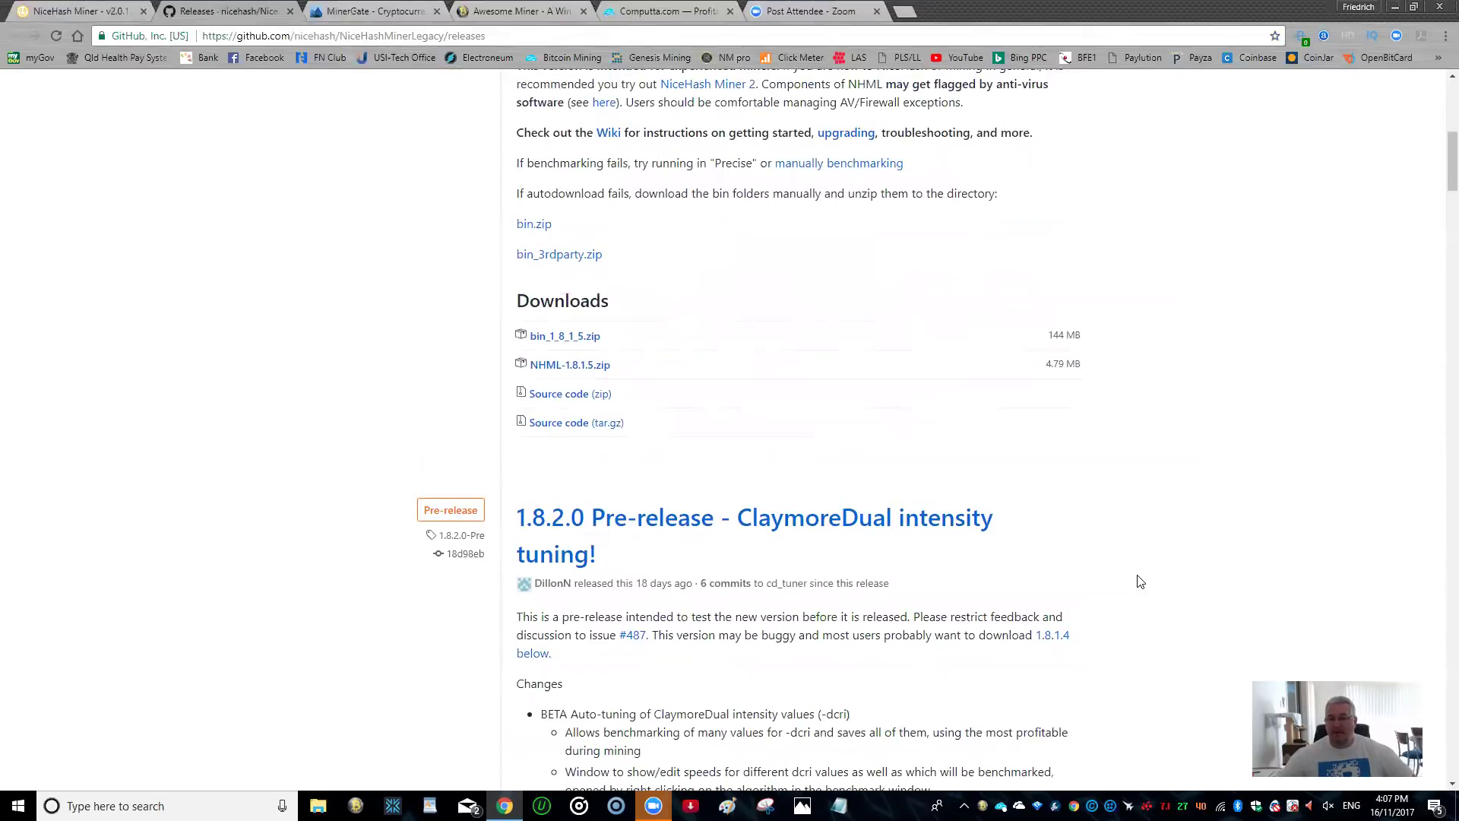
scroll(1140, 581, up, 2)
scroll(1140, 581, up, 6)
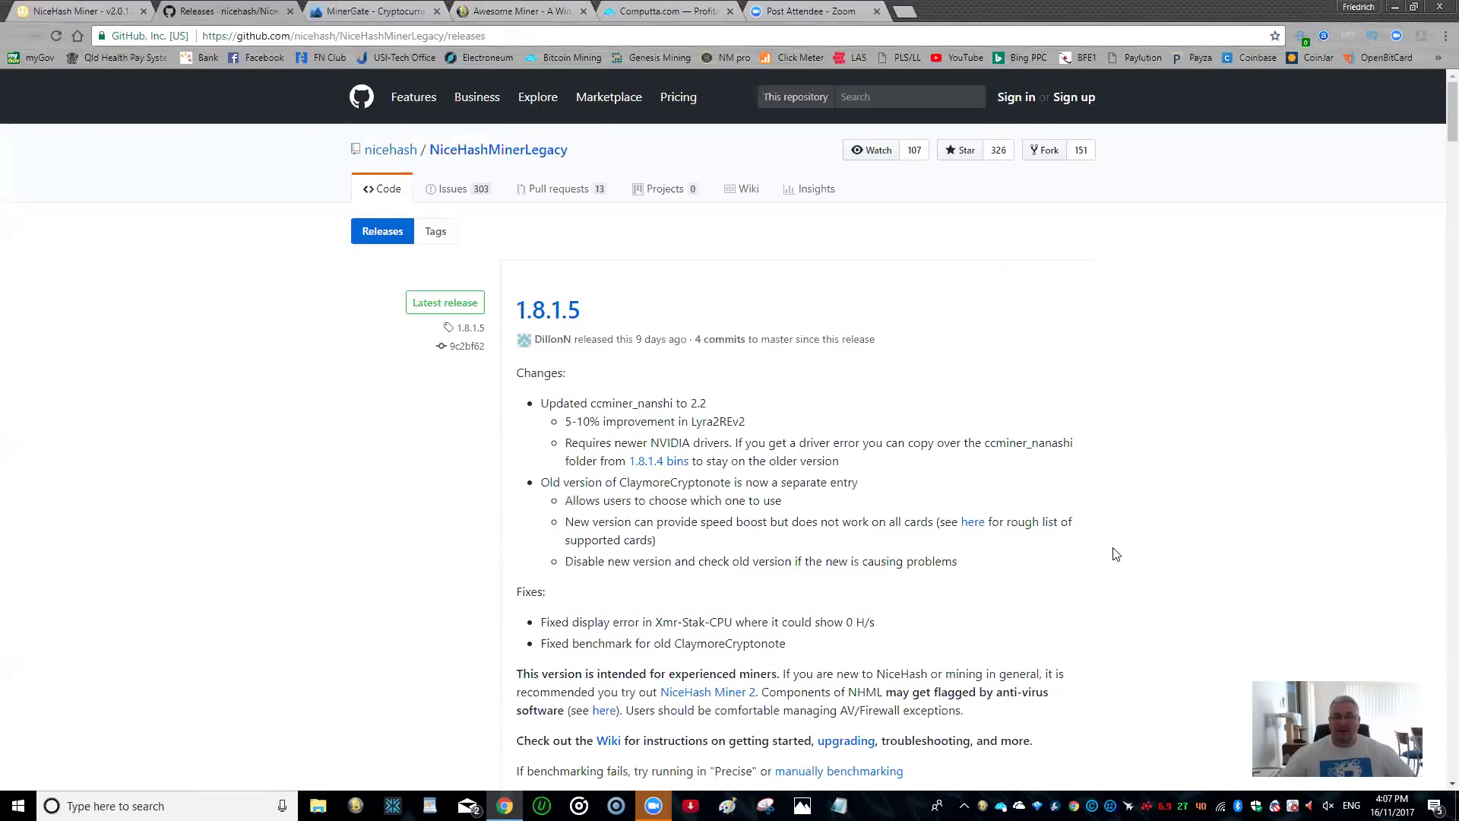
Step: Look through the older NiceHash Miner Legacy releases, including 1.8.1.4, and reread the 1.8.1.5 notes and downloads
scroll(1115, 554, down, 7)
scroll(1114, 554, down, 11)
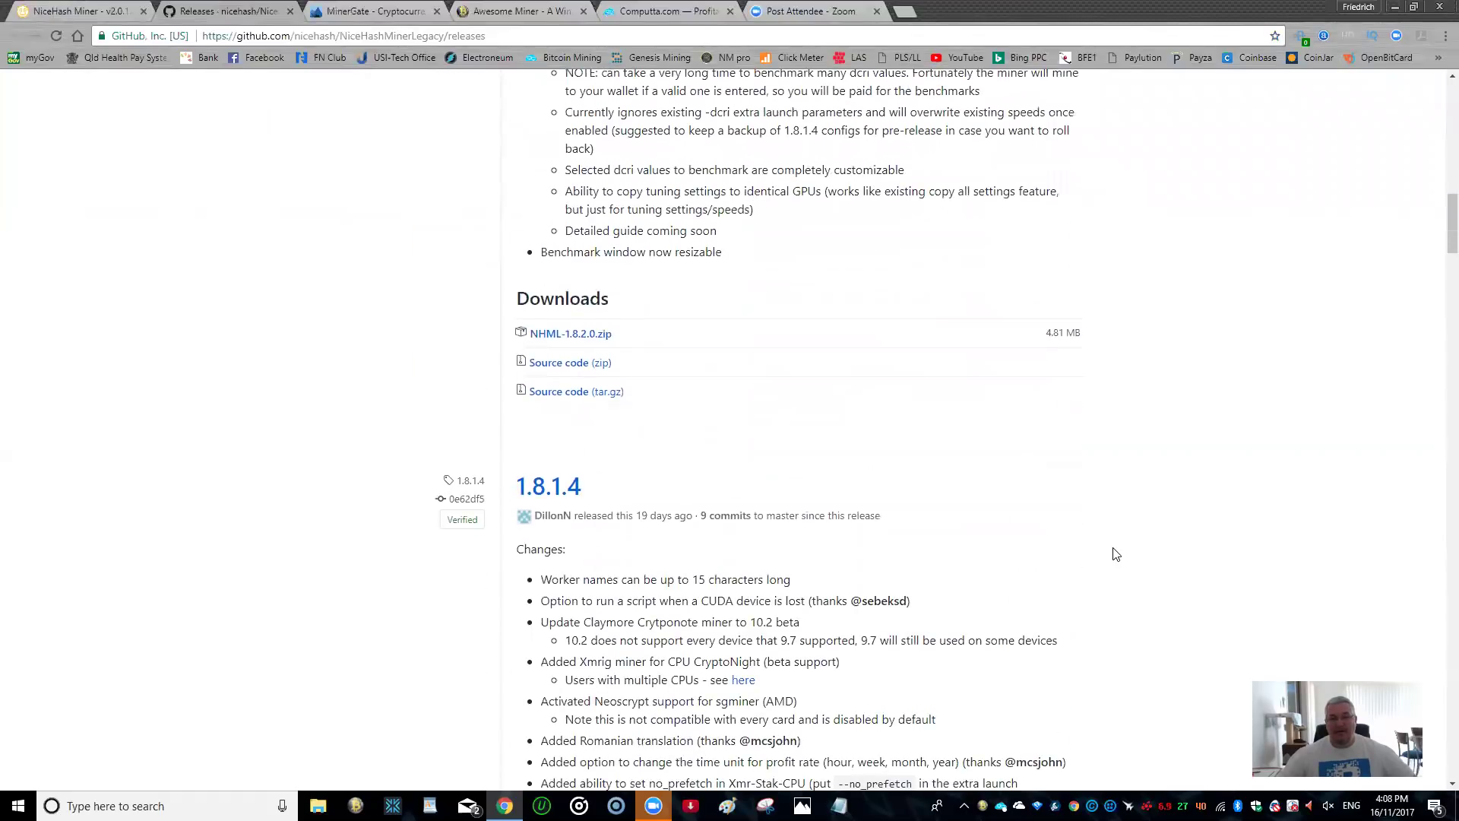
scroll(1115, 554, down, 10)
scroll(1115, 554, down, 10)
scroll(1115, 554, up, 3)
scroll(1115, 554, up, 15)
scroll(1115, 554, up, 18)
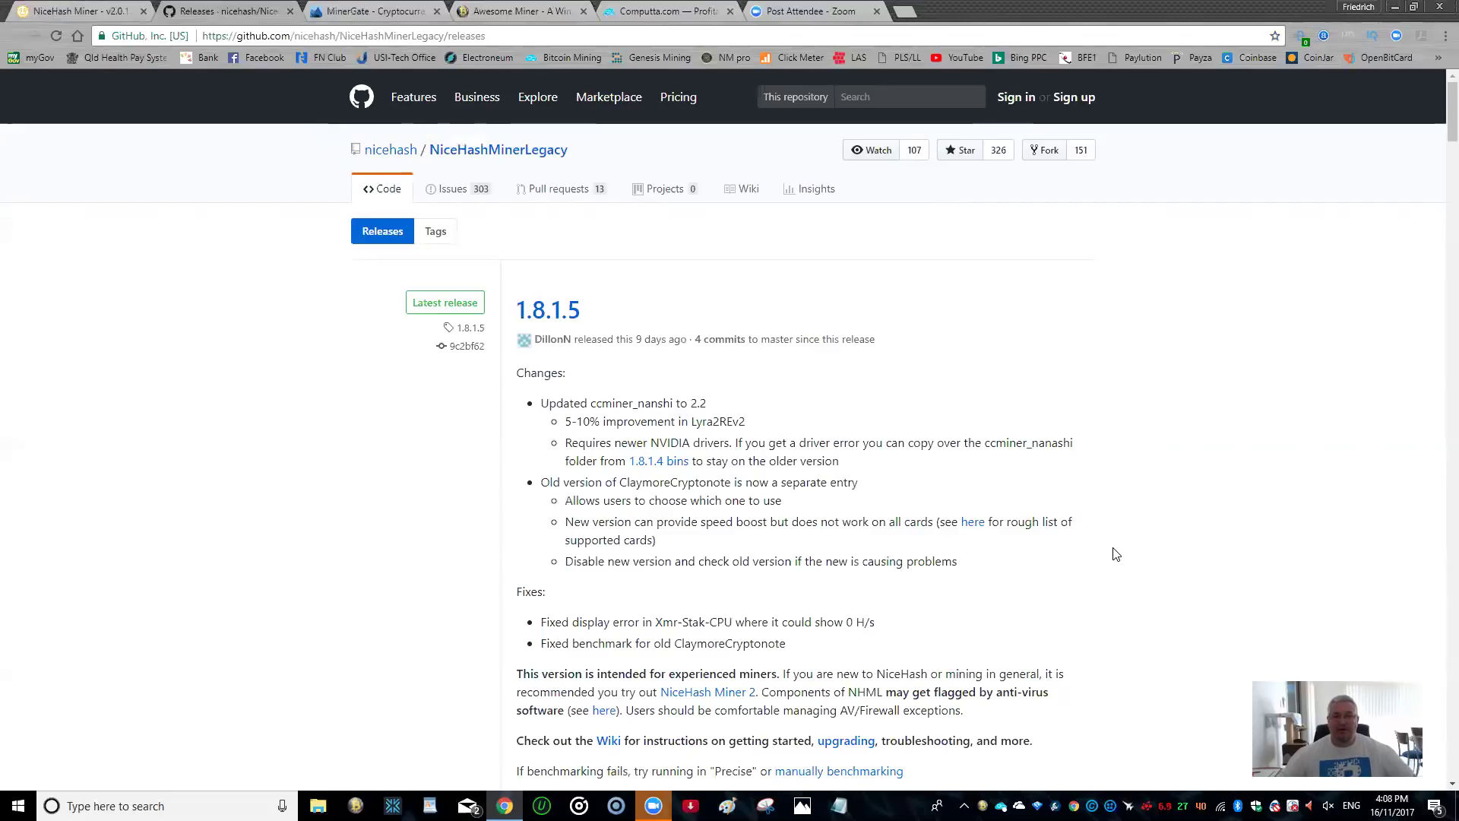
scroll(1115, 554, down, 4)
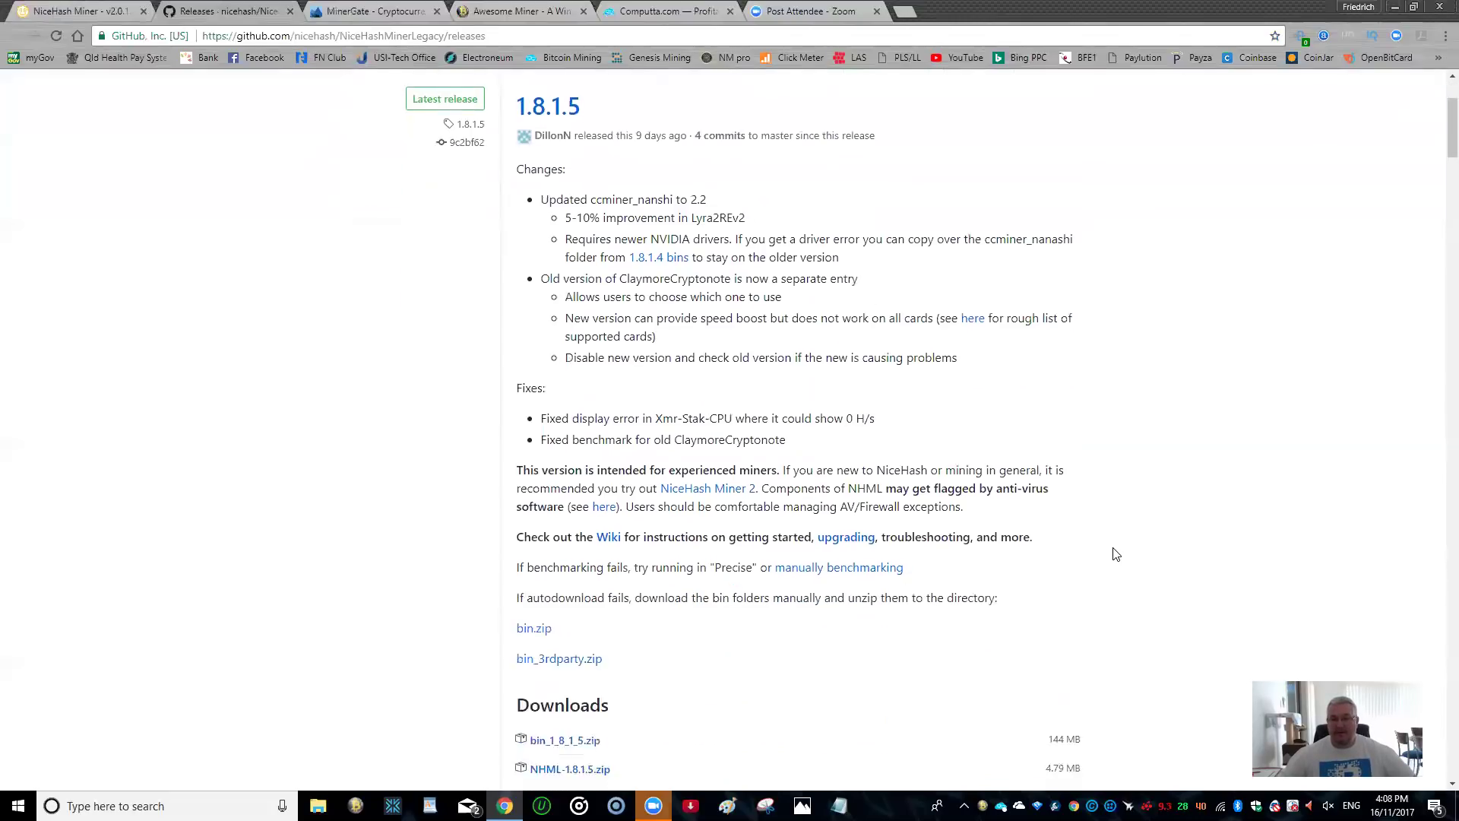
scroll(1116, 553, down, 1)
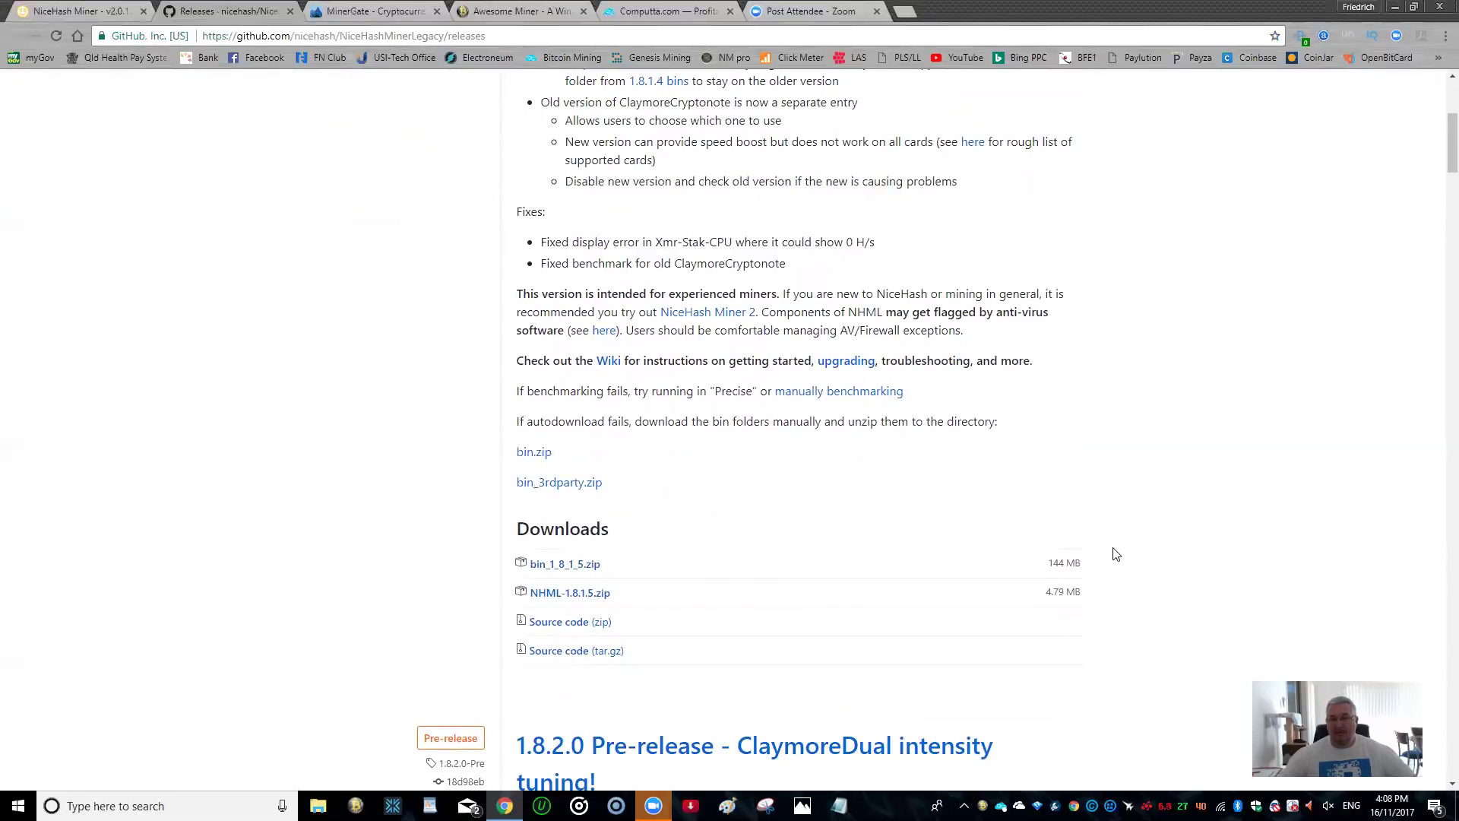
scroll(1115, 554, up, 5)
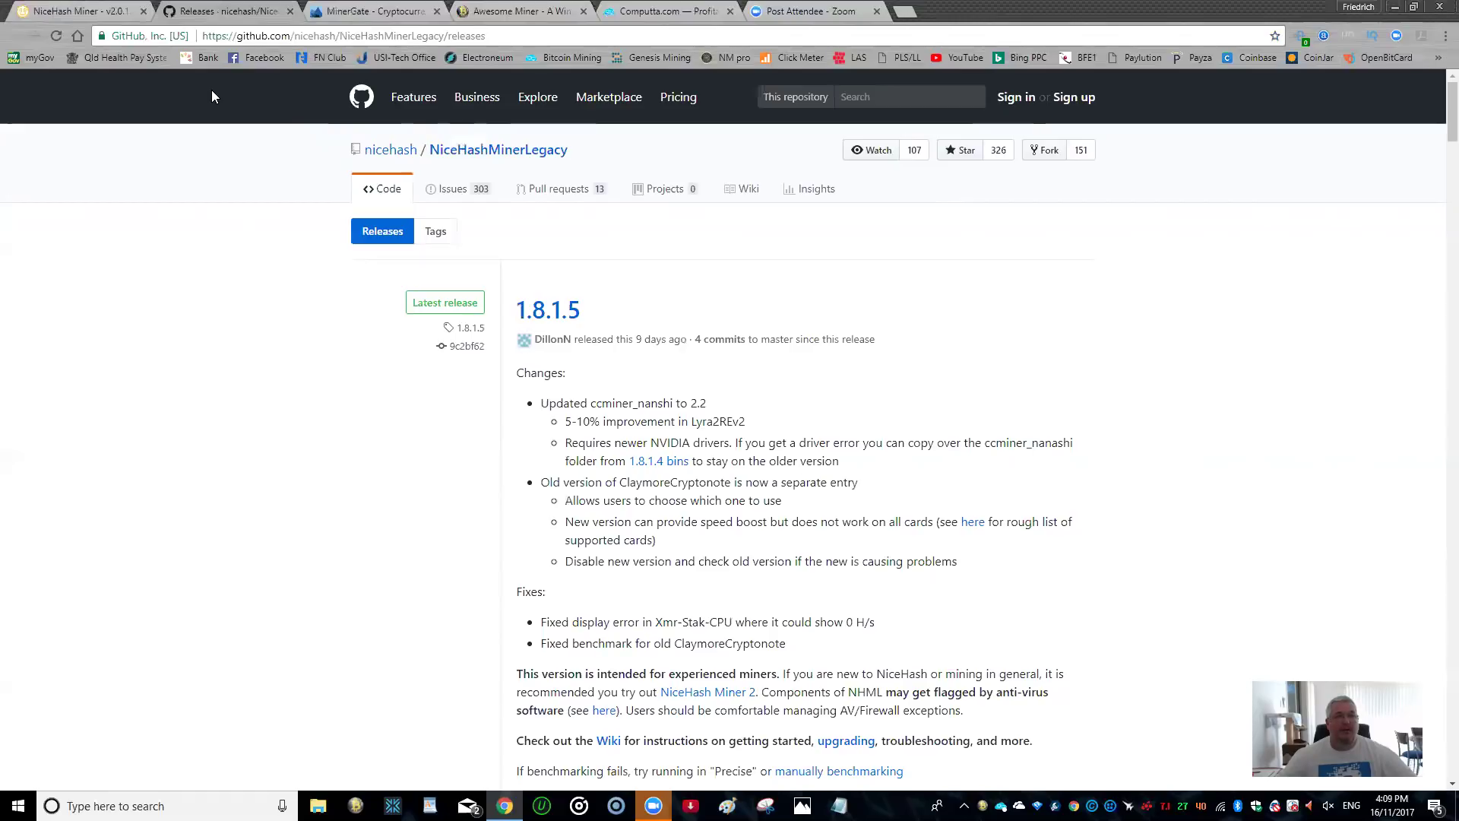
Step: Close the GitHub releases page and compare the NiceHash Miner and MinerGate home pages
click(291, 12)
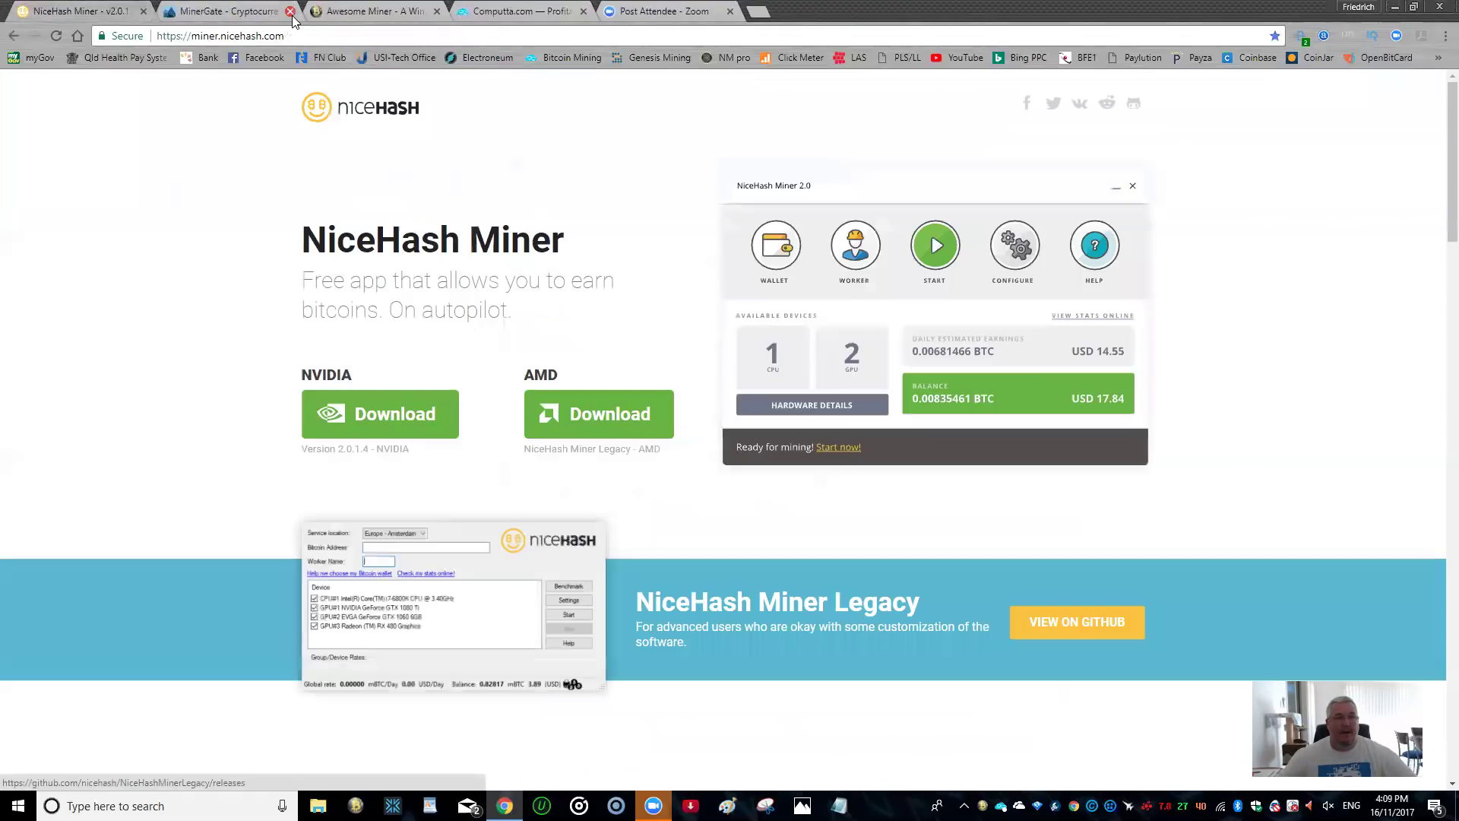
click(240, 12)
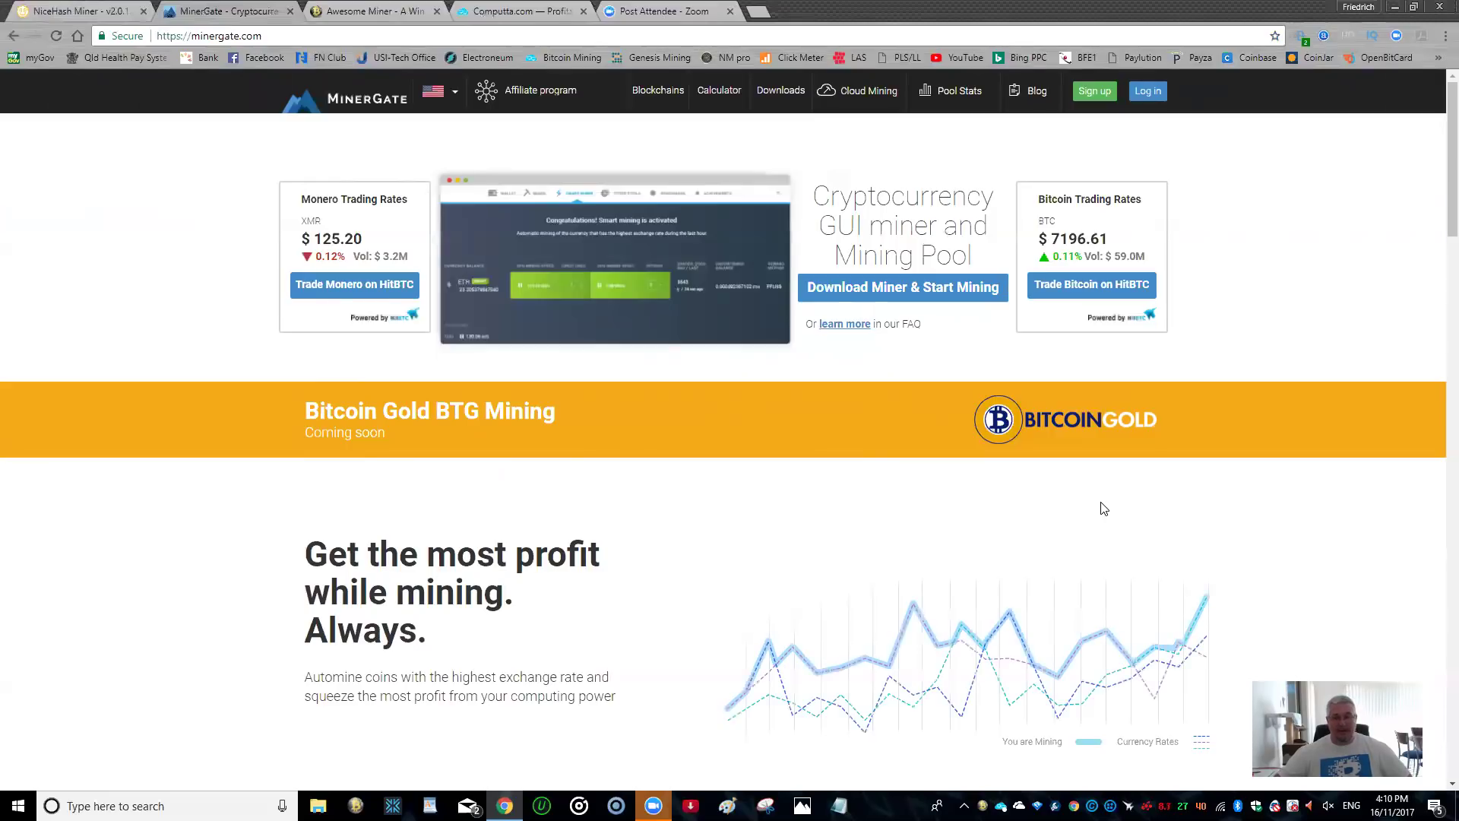
click(99, 15)
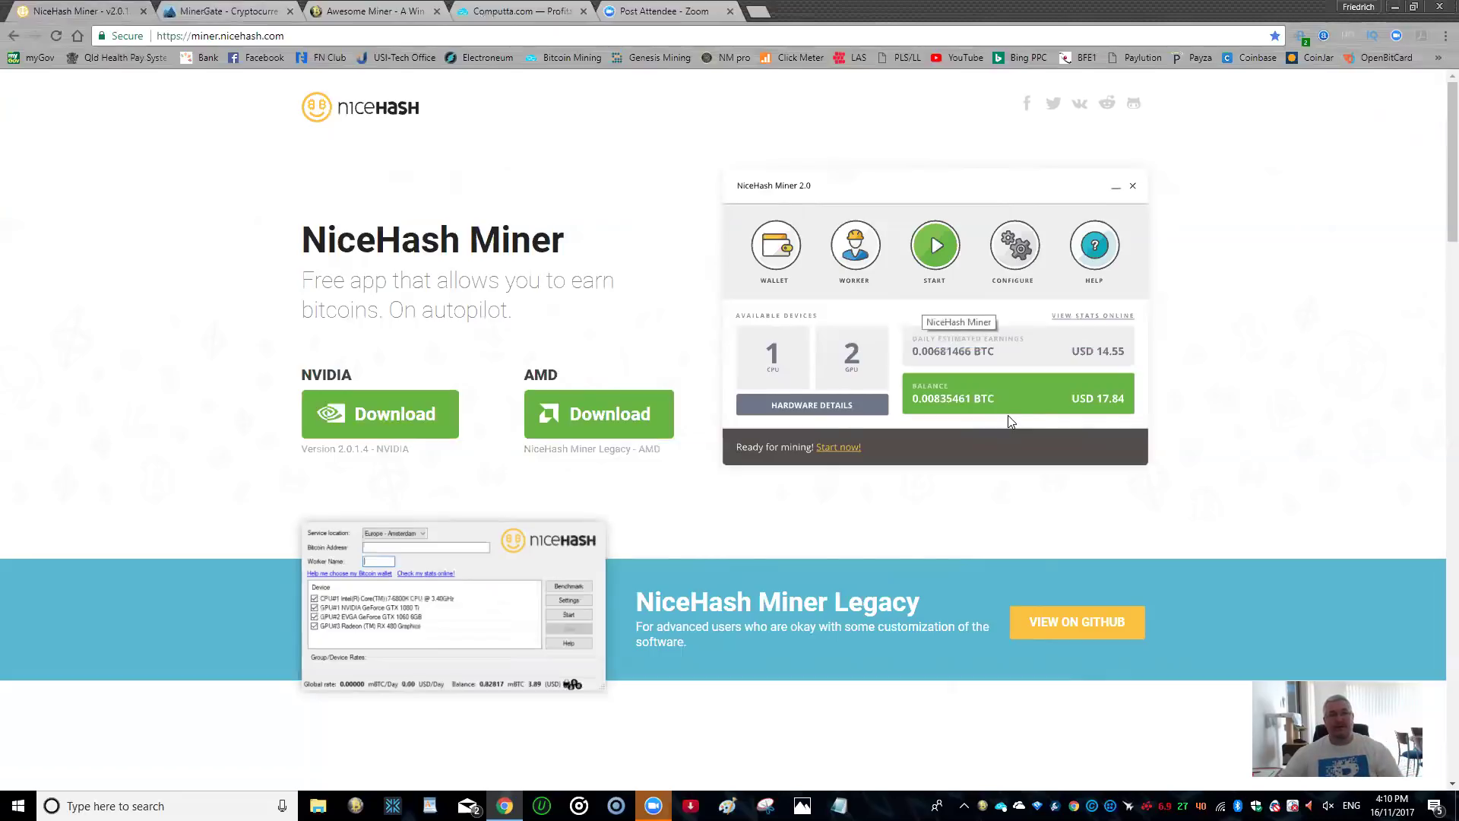
click(213, 15)
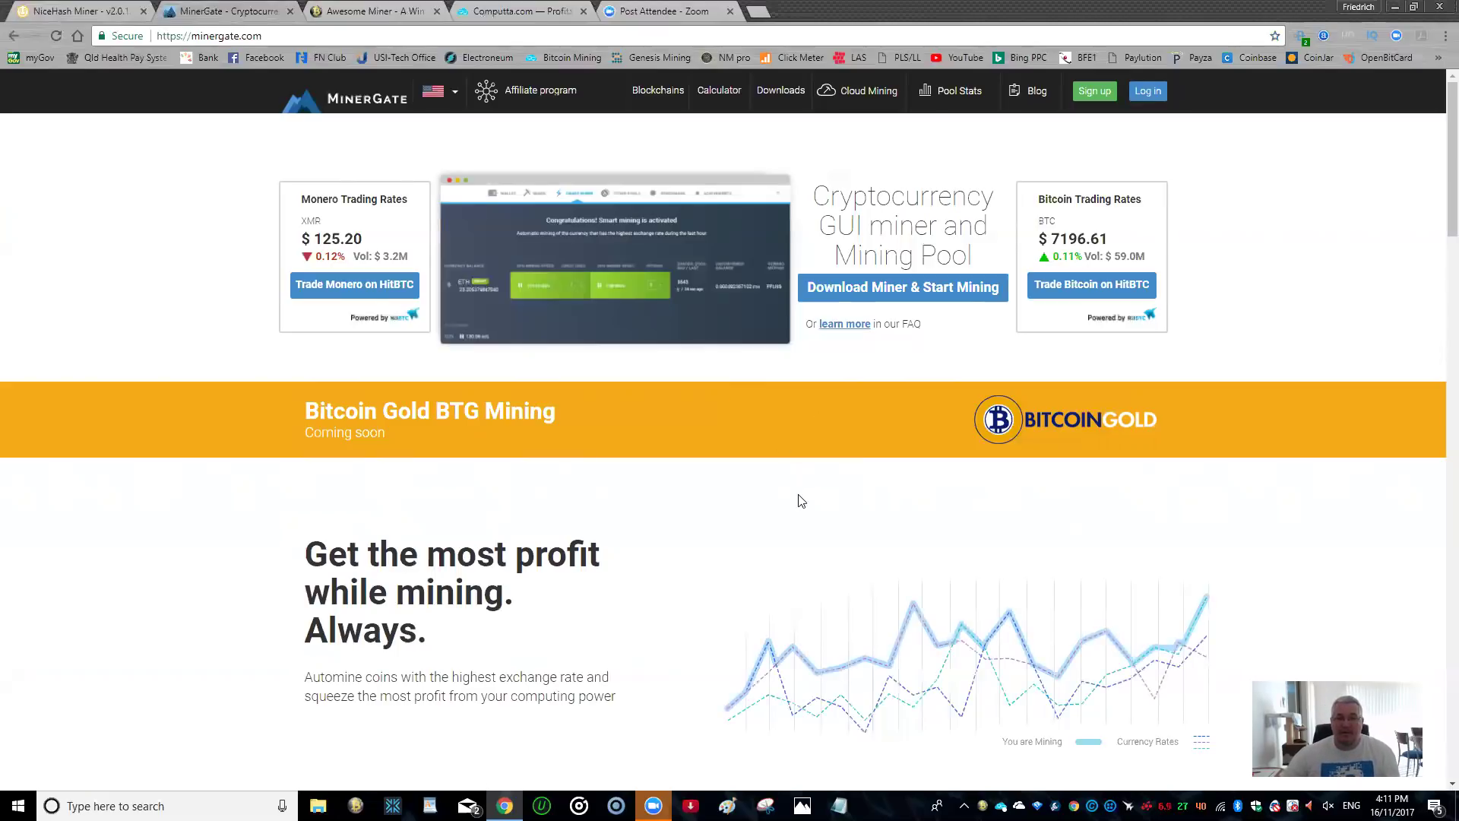
Step: Examine the MinerGate home page, including the withdrawal terms, supported currencies, user testimonials and miner download section
scroll(799, 499, down, 14)
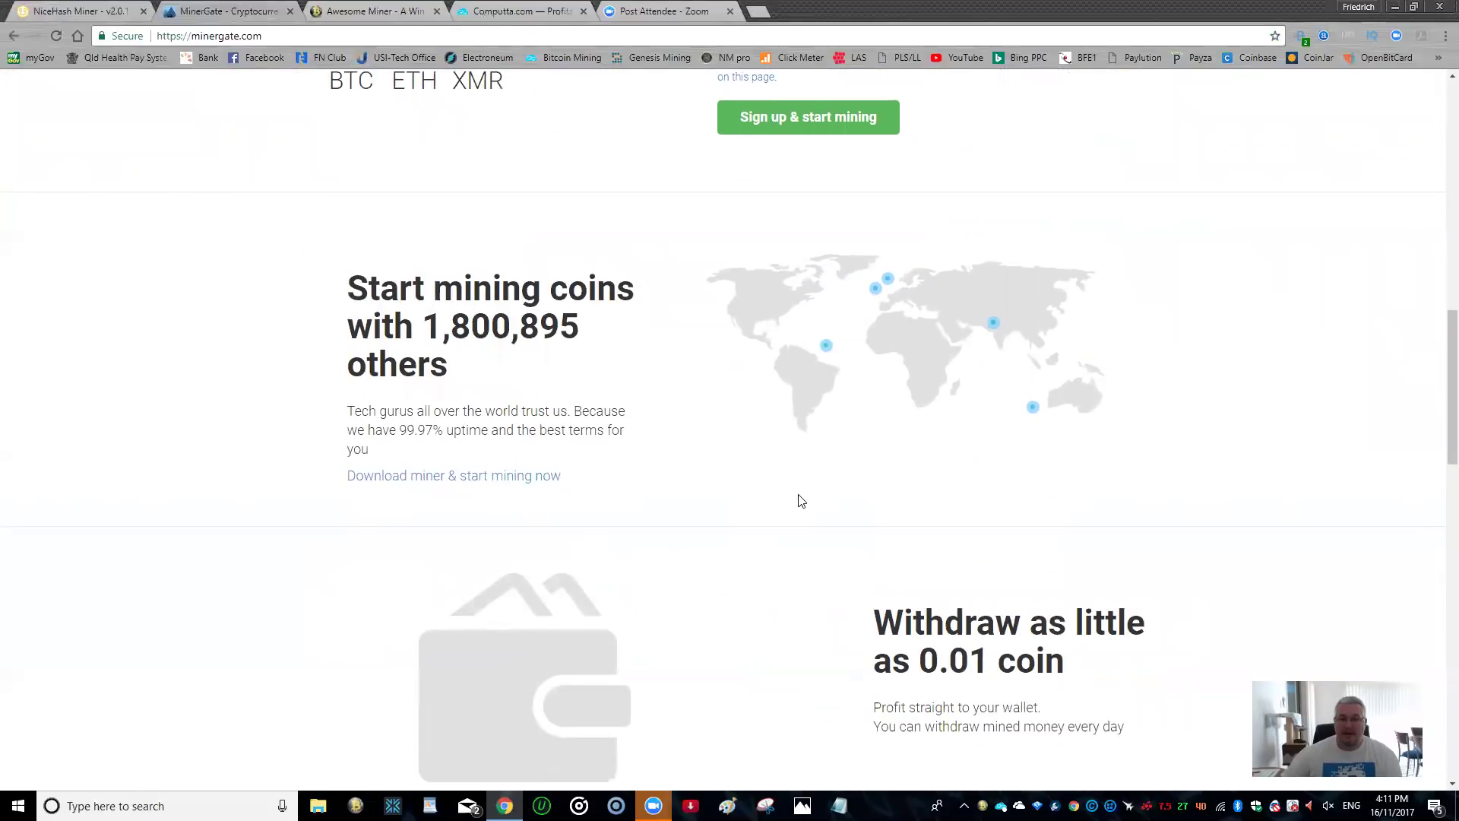
scroll(800, 500, up, 14)
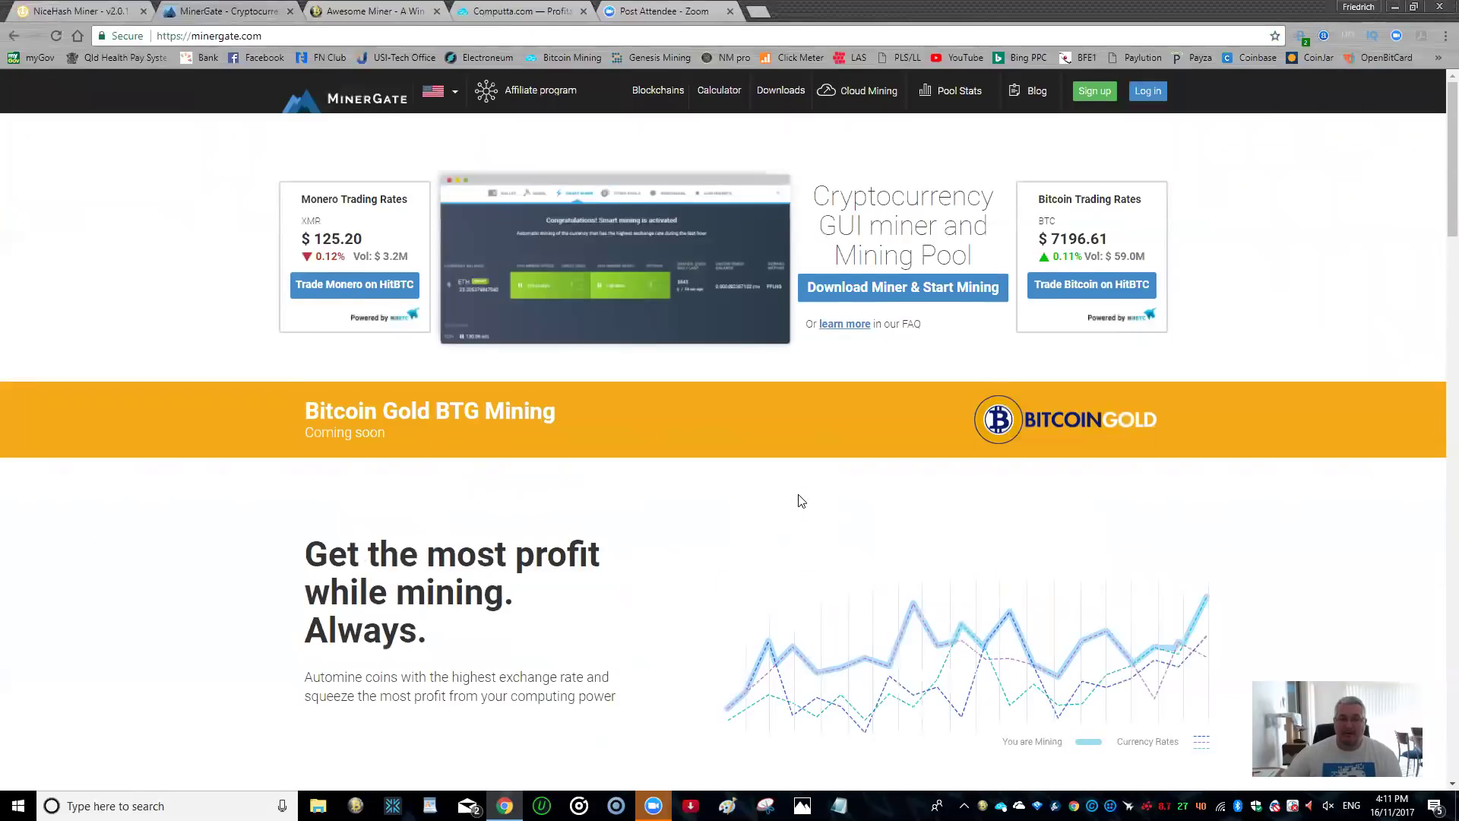
scroll(800, 500, down, 15)
scroll(800, 500, down, 4)
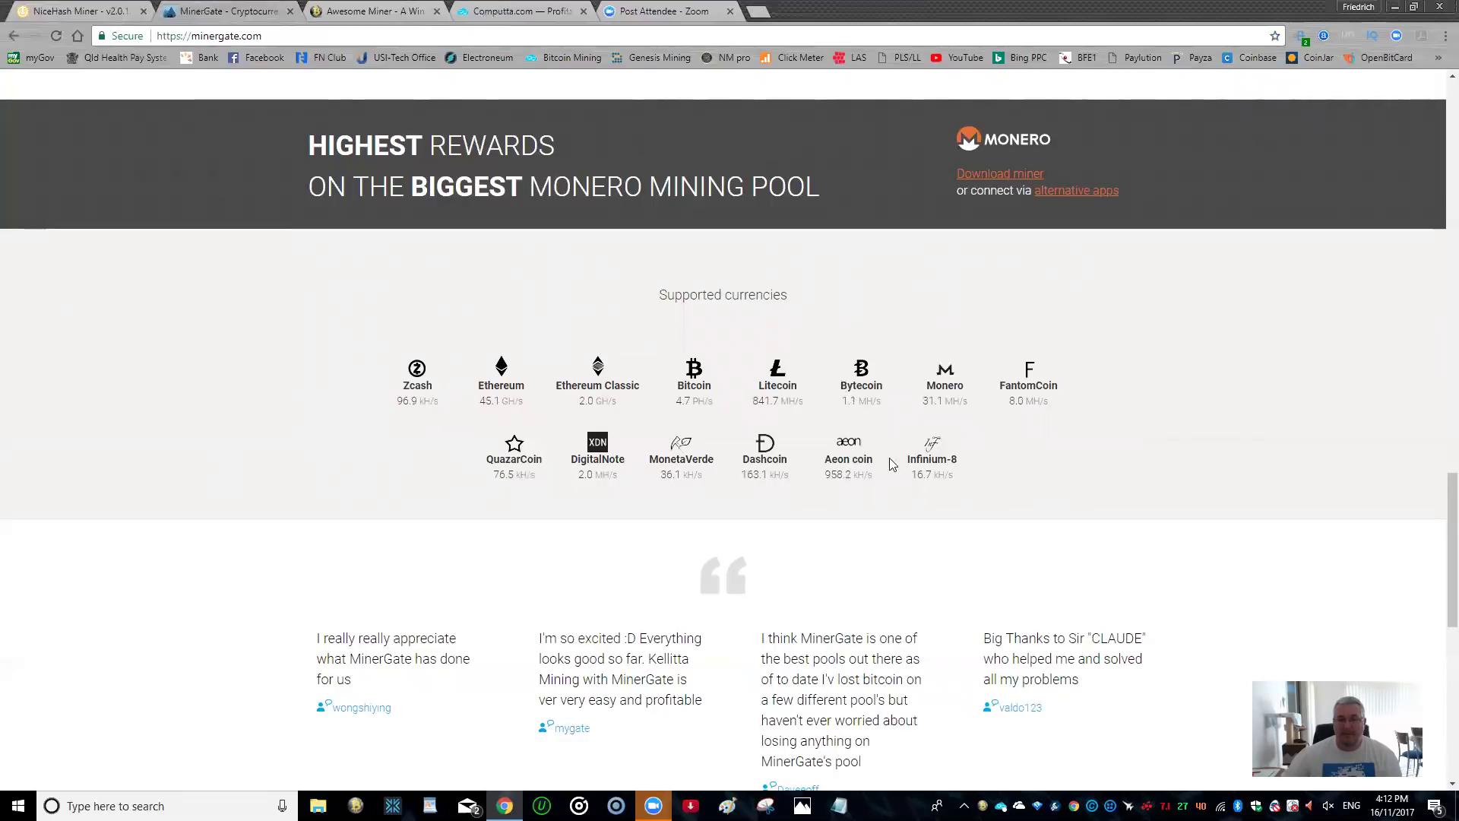
scroll(1086, 511, down, 8)
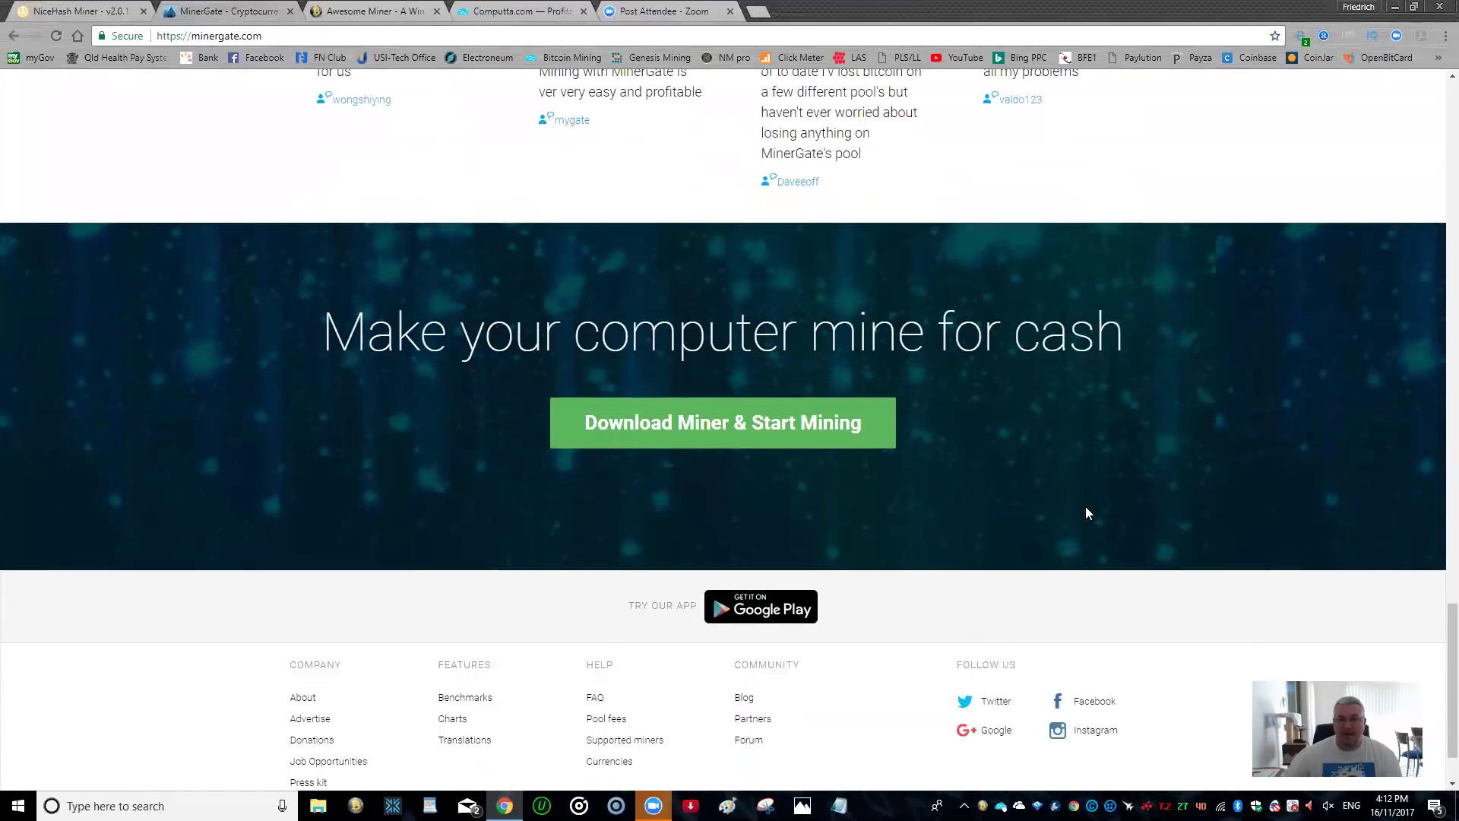
scroll(1087, 512, down, 1)
scroll(1087, 511, up, 15)
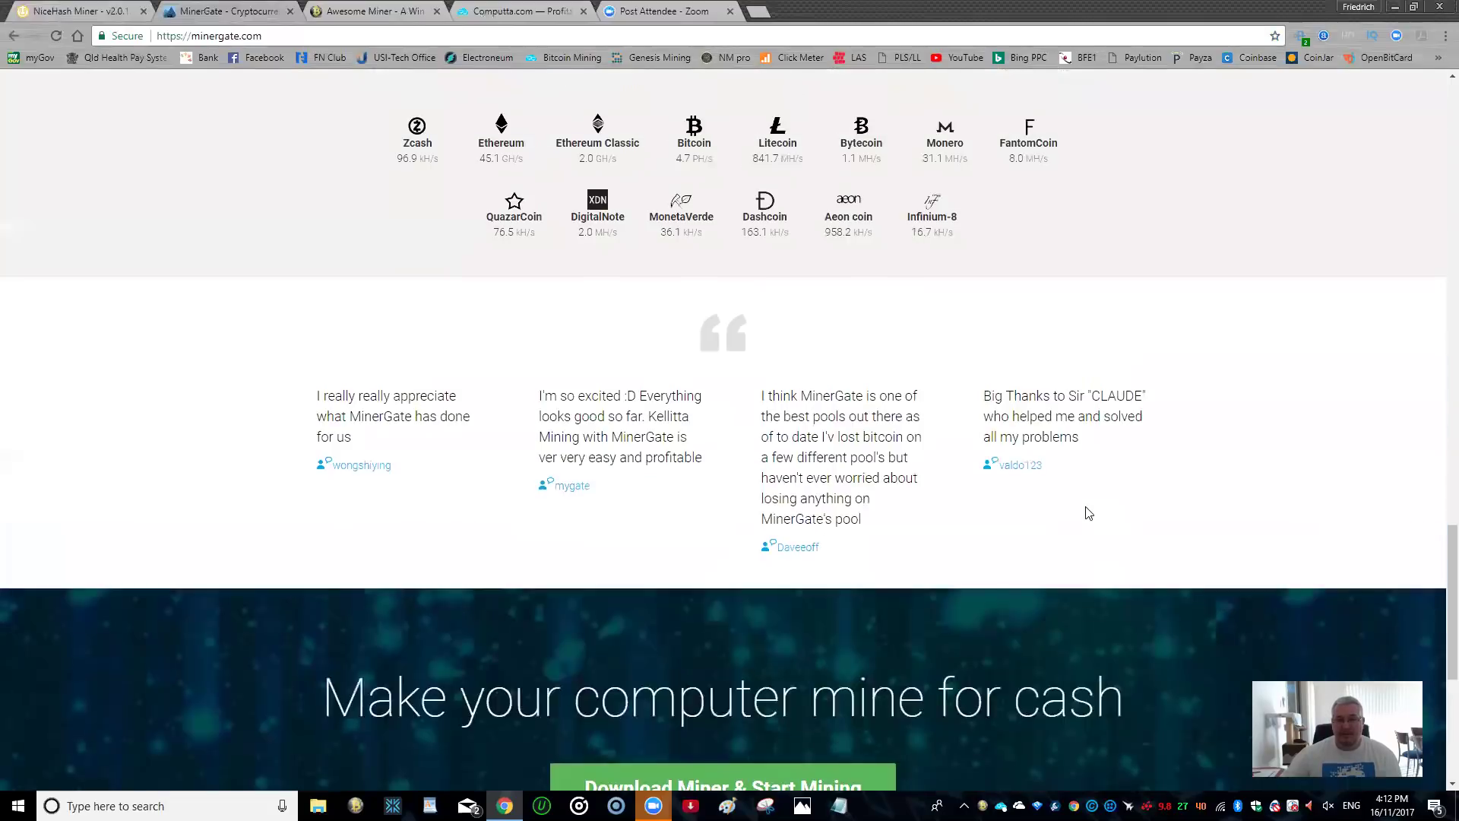
scroll(1086, 511, up, 15)
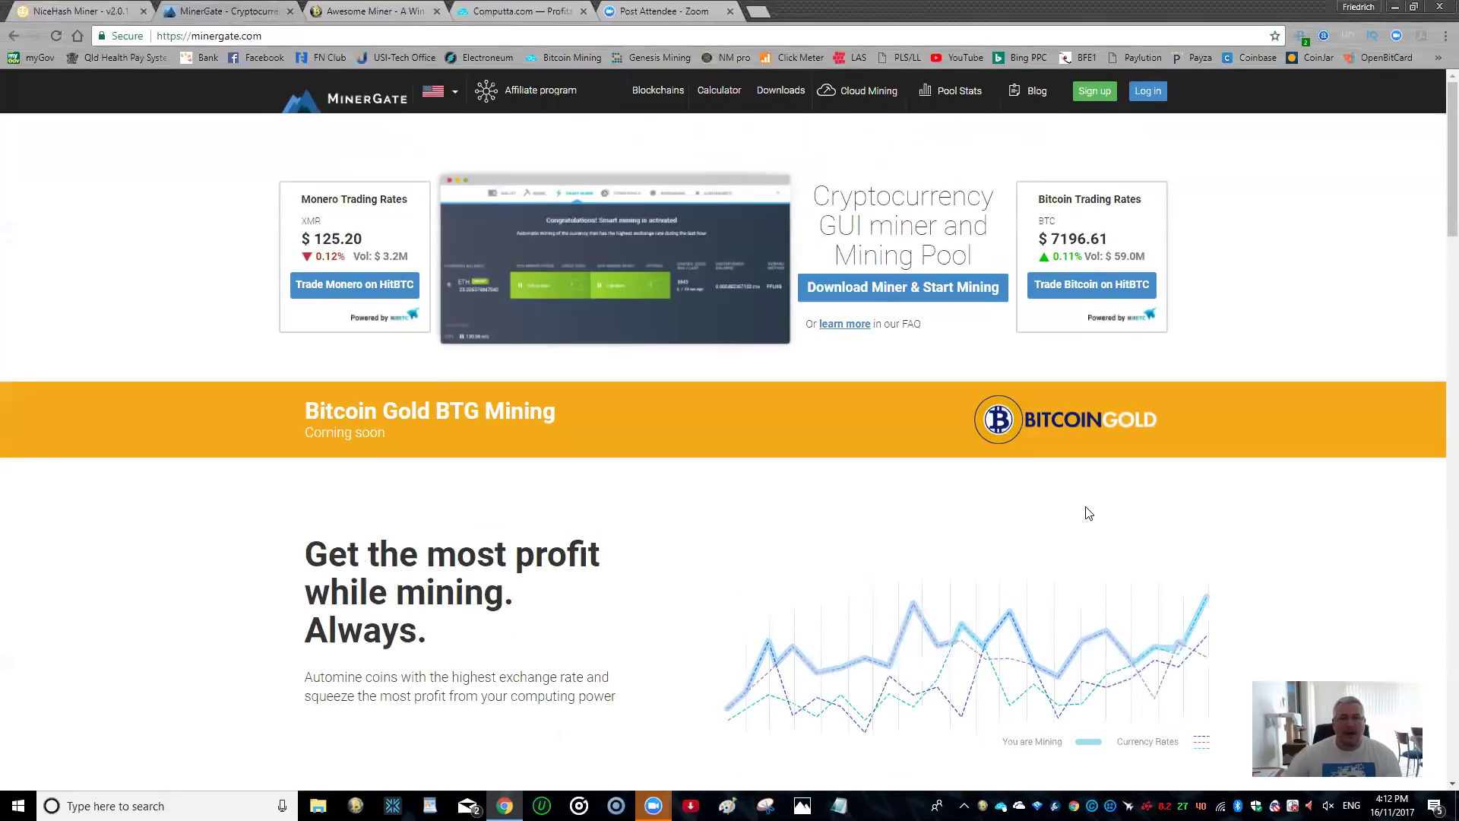
Step: Open MinerGate's downloads page and review the GUI miners offered for Windows, Mac, Ubuntu and Fedora
click(780, 90)
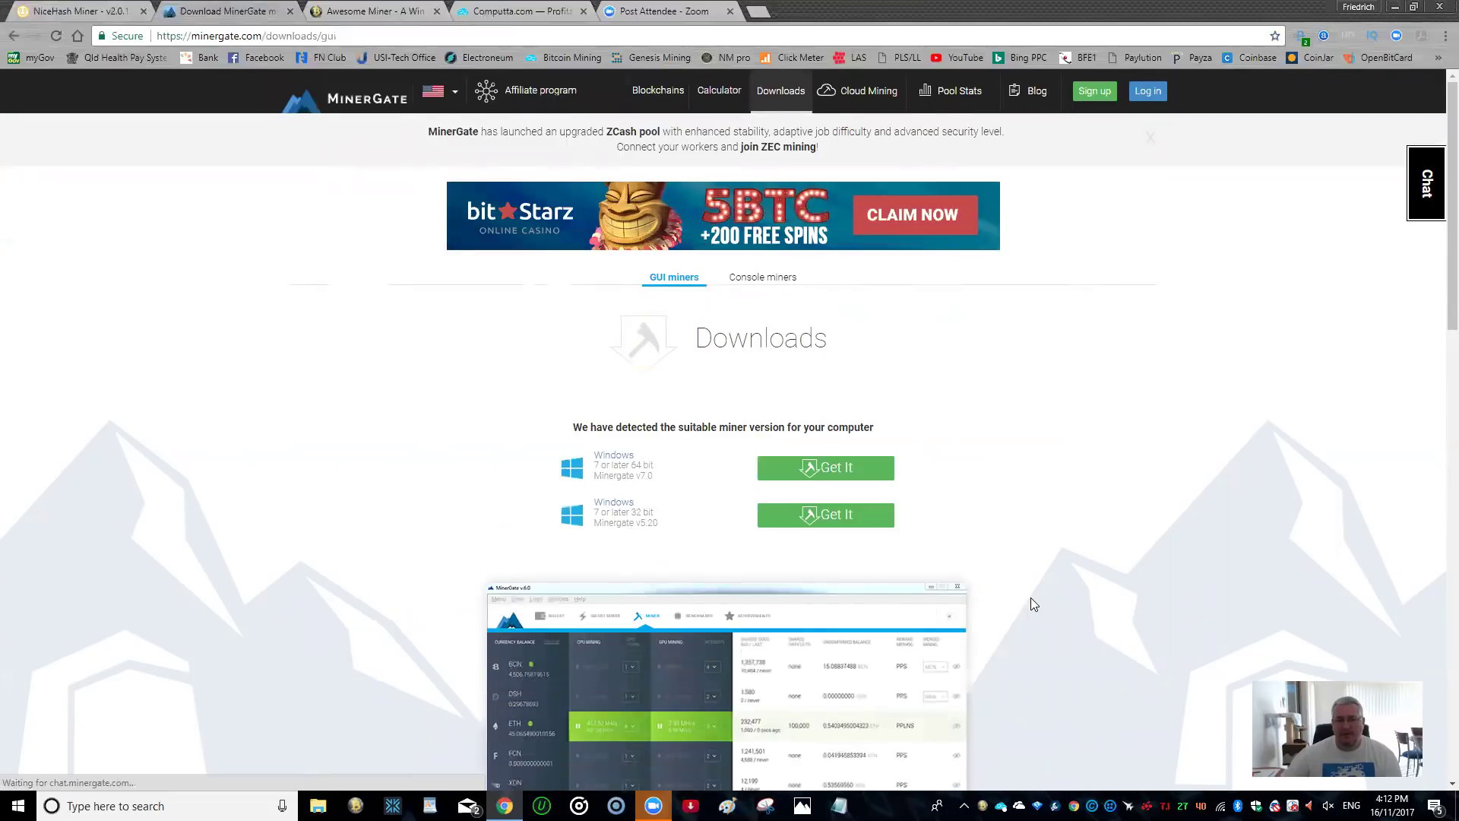
scroll(1032, 594, down, 7)
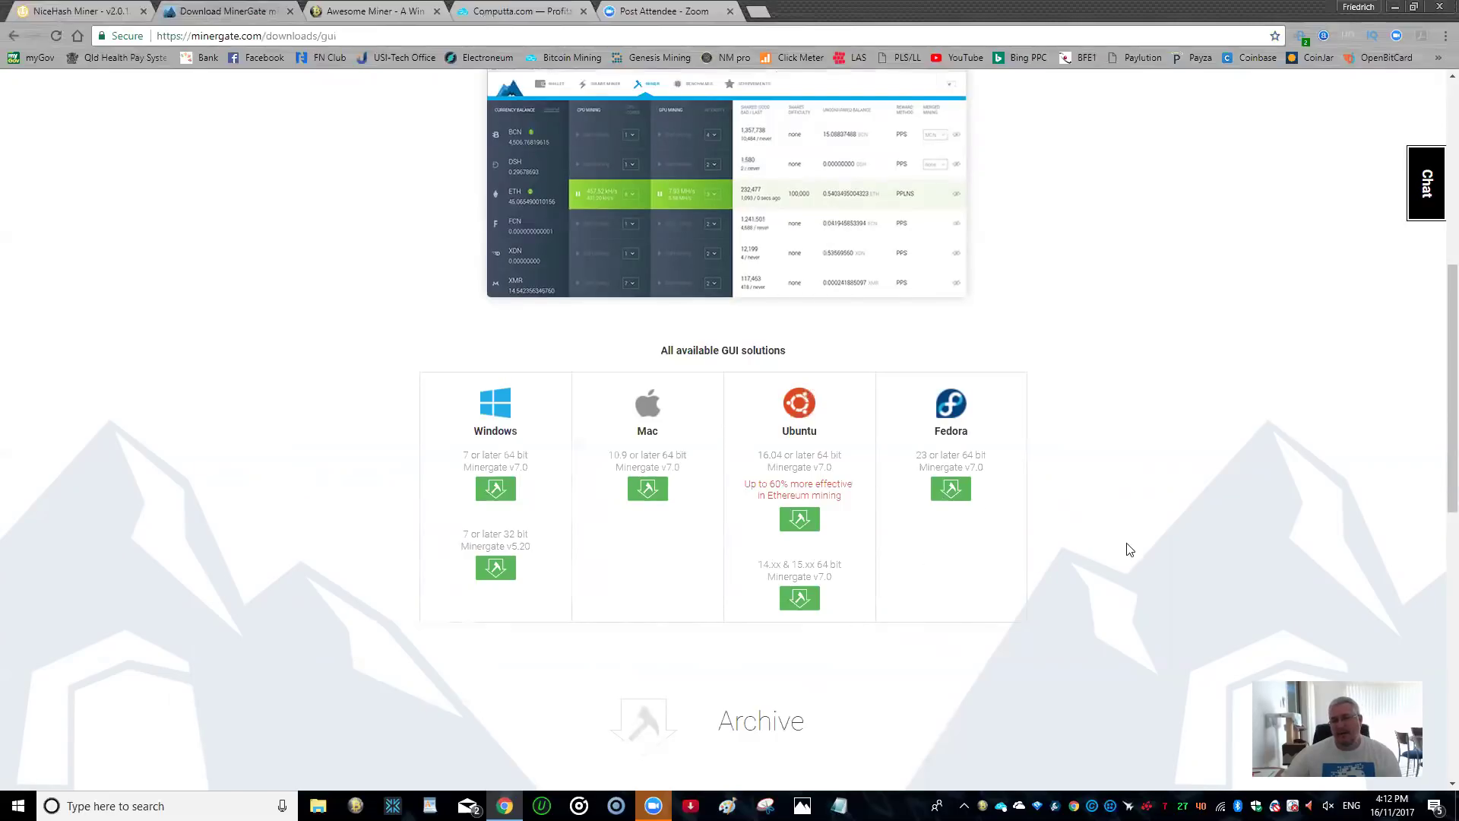
scroll(1130, 549, up, 1)
scroll(1130, 548, up, 5)
scroll(1127, 547, down, 3)
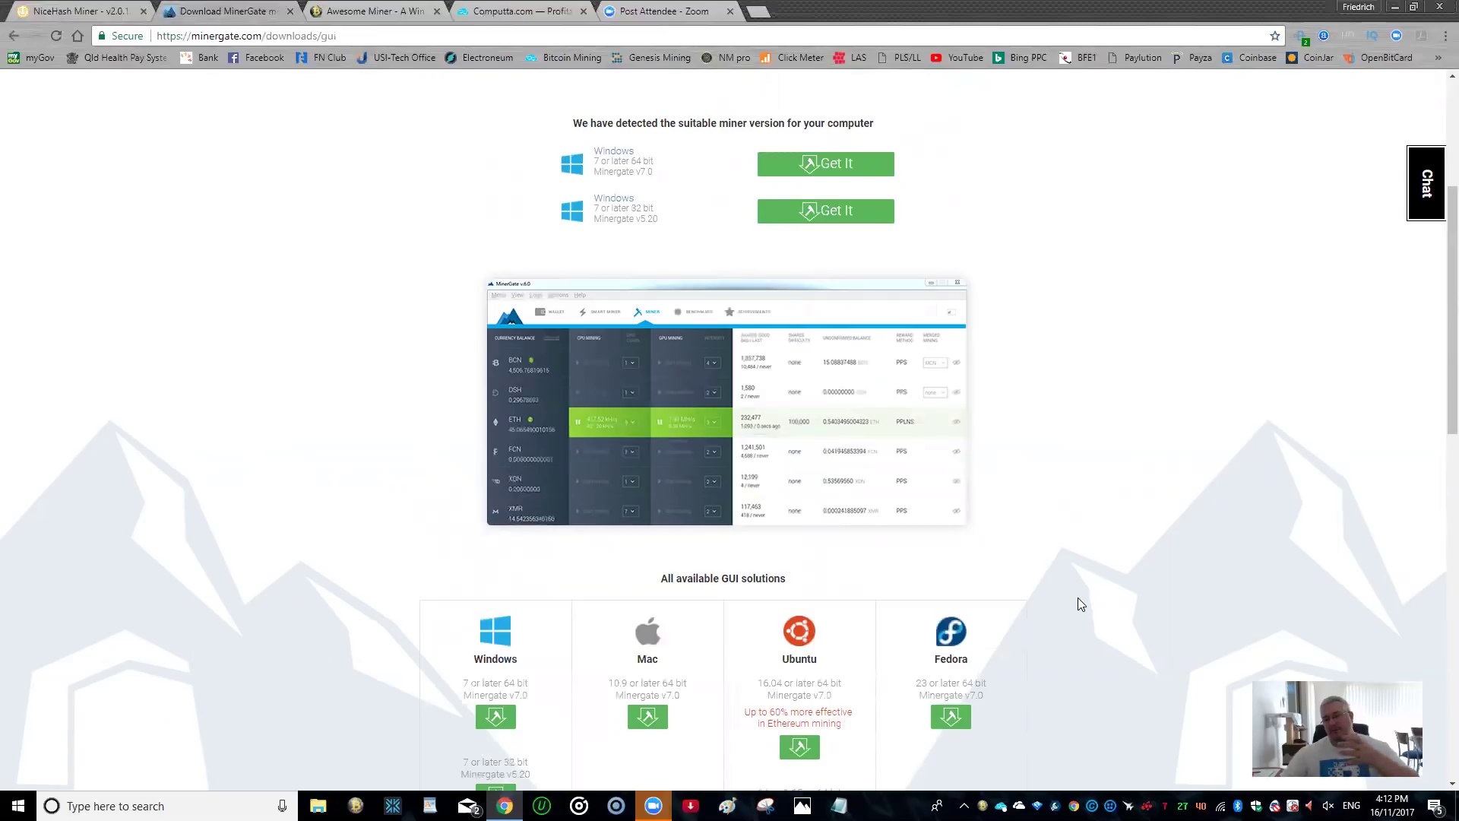
scroll(1079, 603, up, 4)
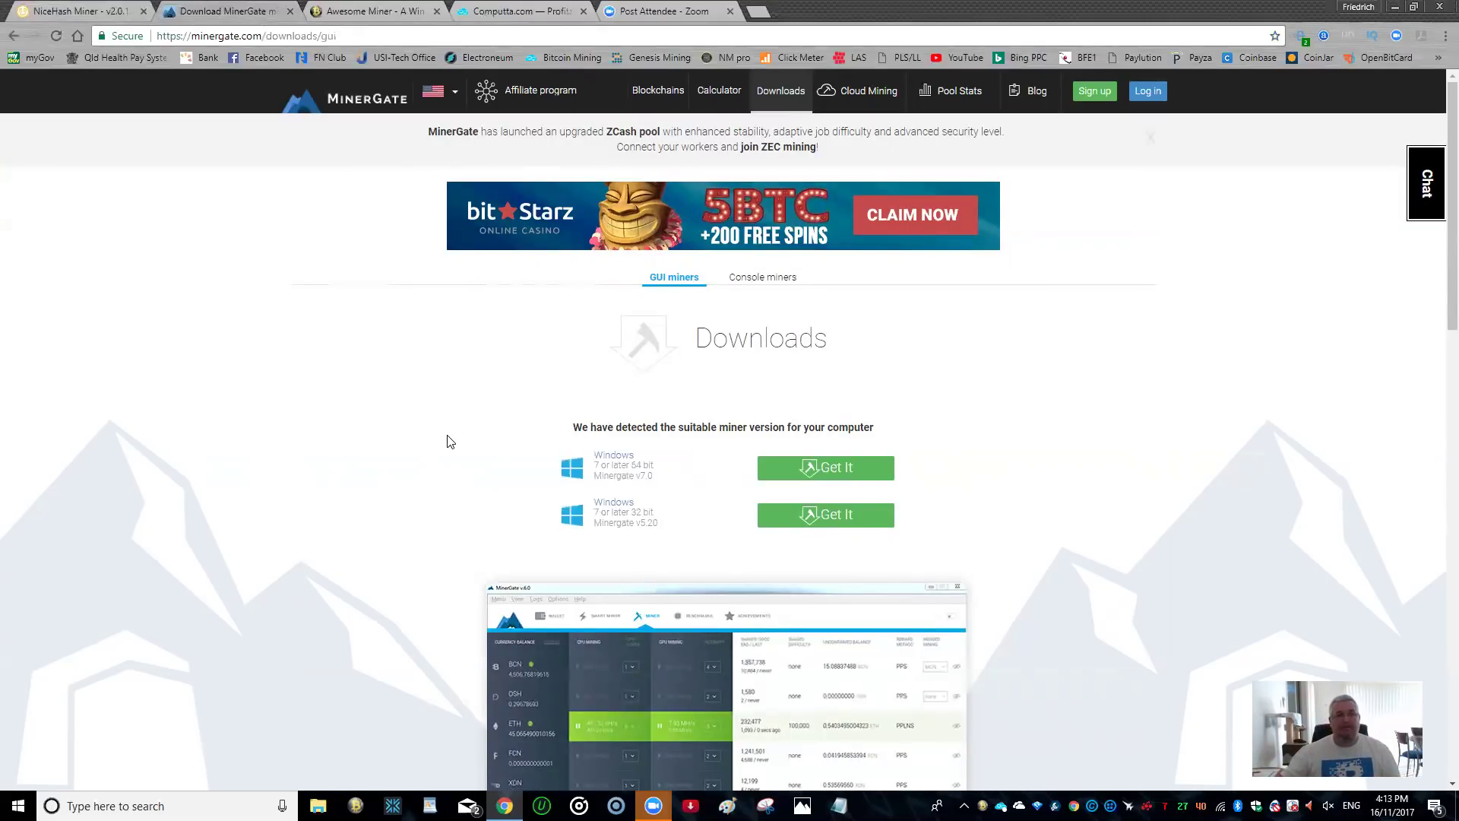
Step: Revisit the NiceHash Miner and MinerGate pages for comparison, and close both to bring up the Awesome Miner site
click(45, 13)
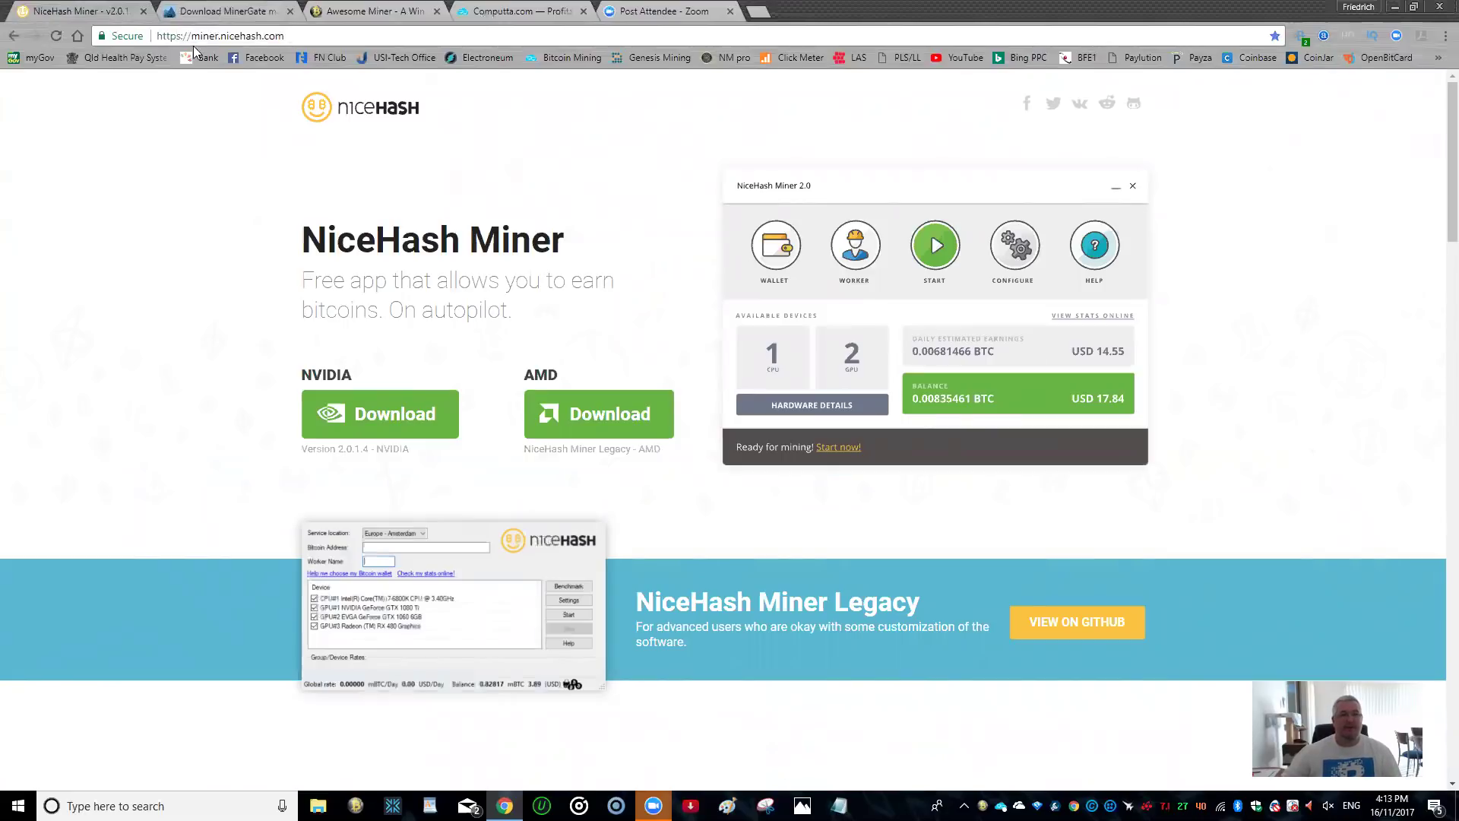
click(206, 14)
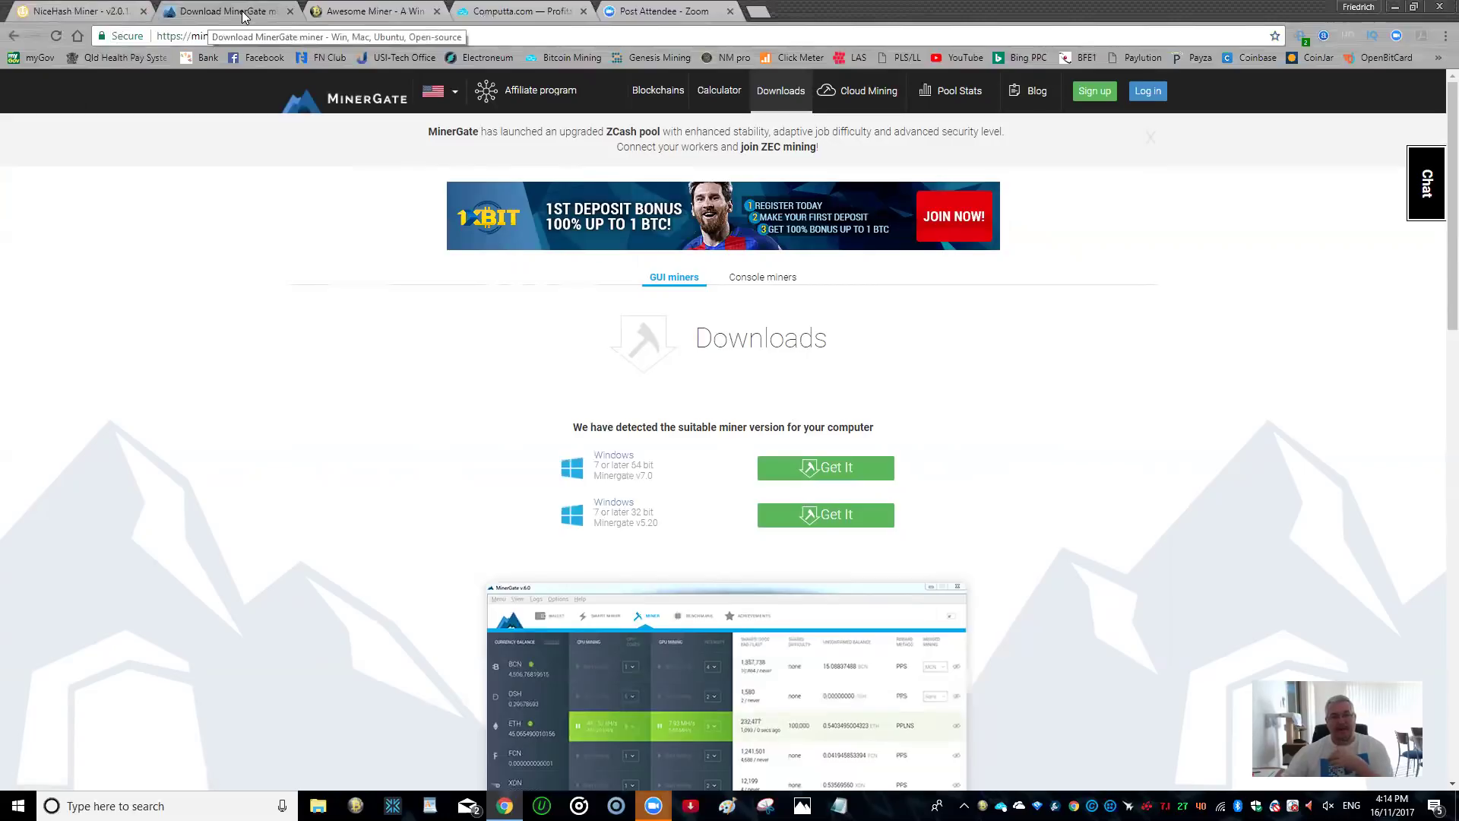
click(71, 14)
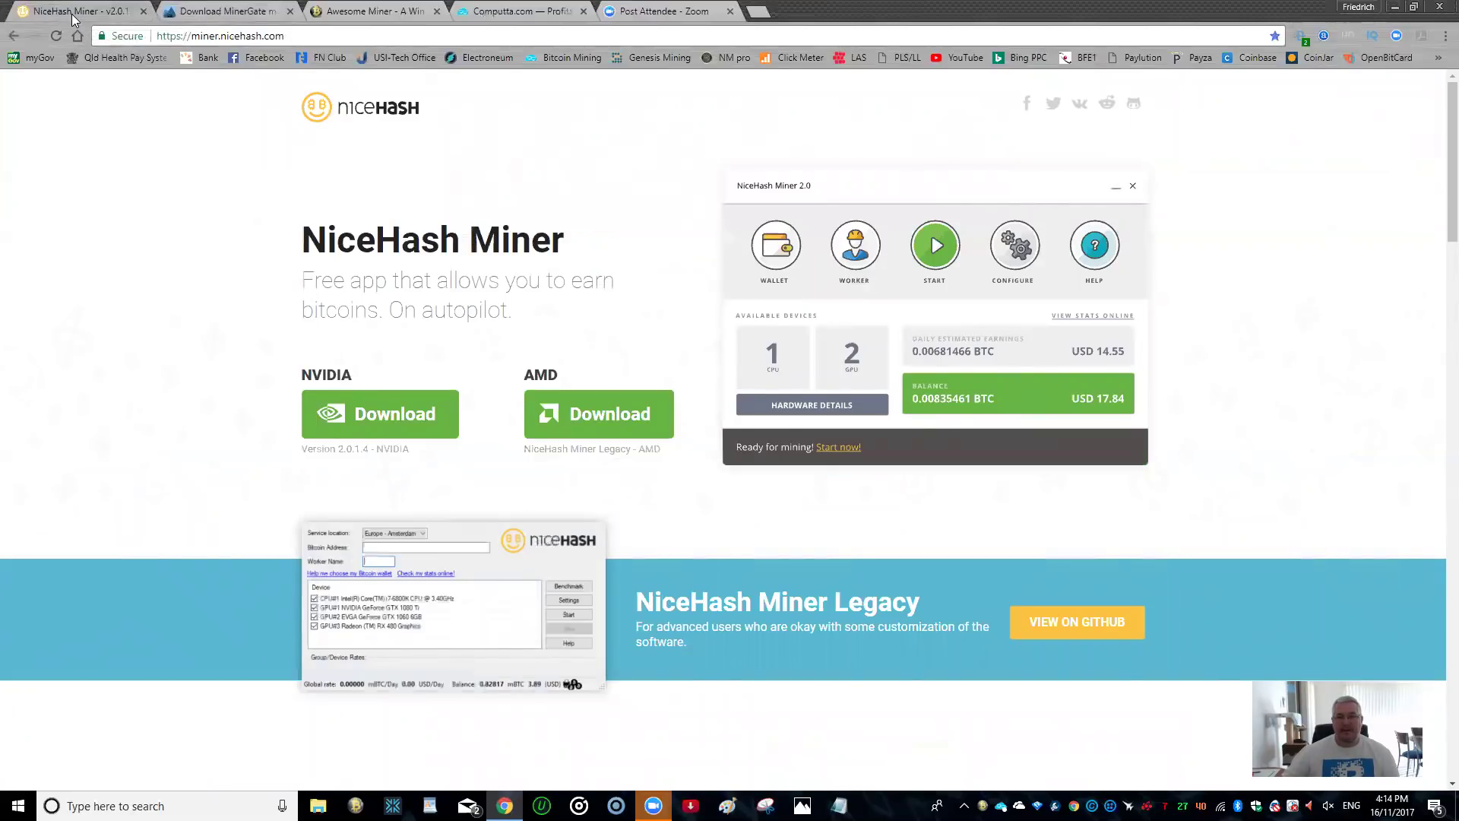
click(142, 11)
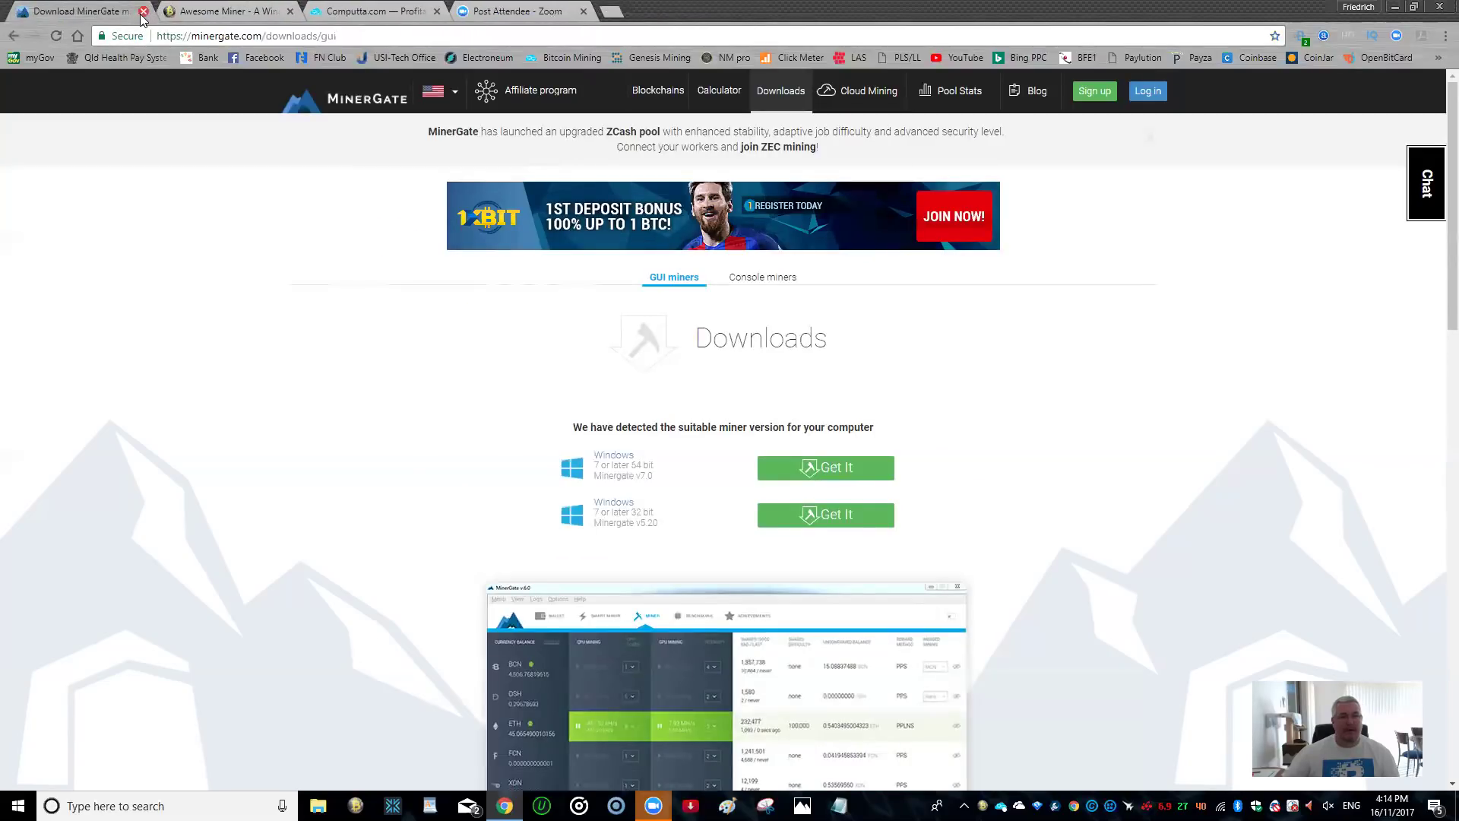
click(141, 12)
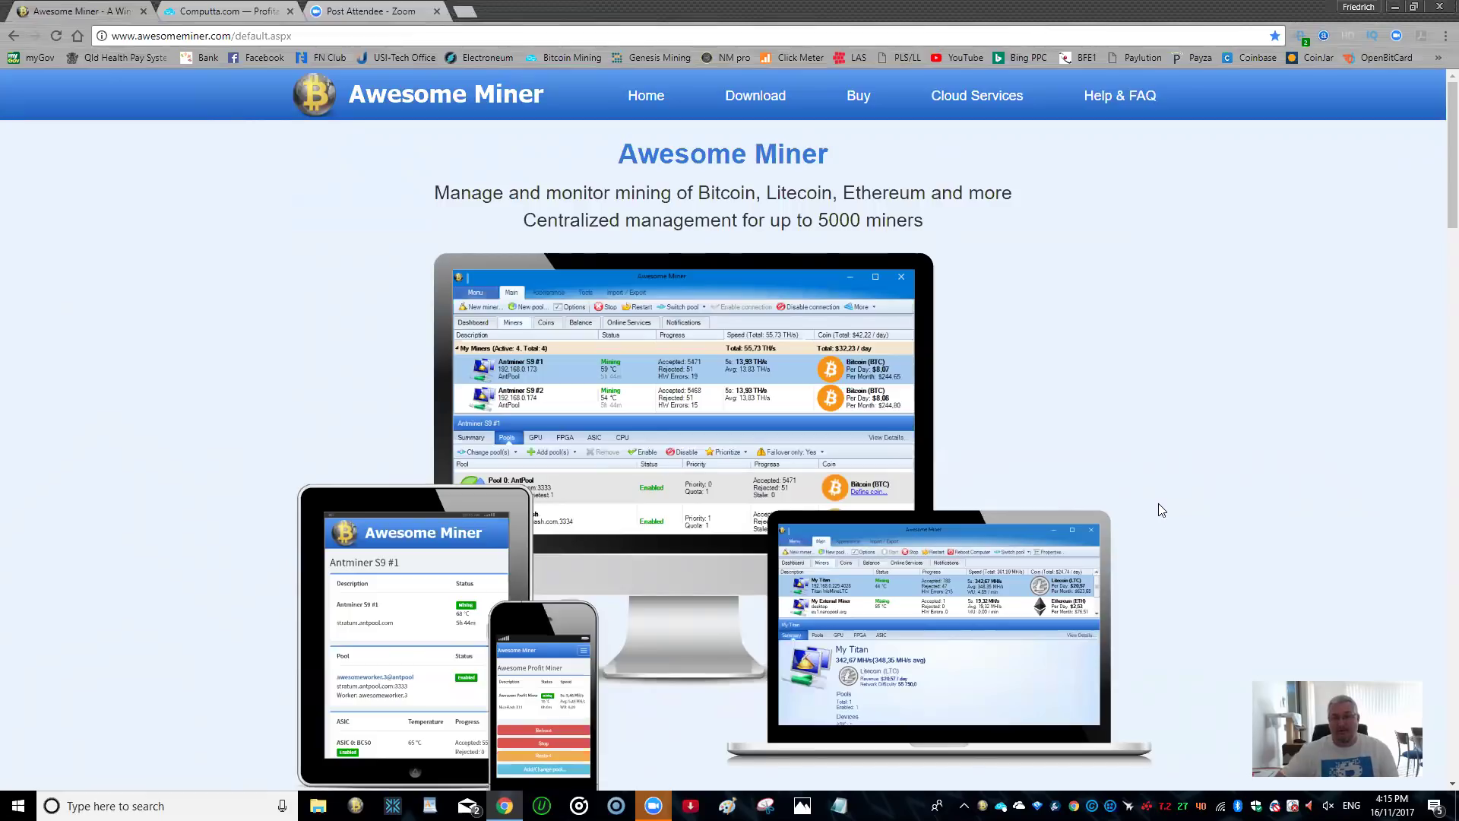
Step: Examine the Awesome Miner home page from the device overview to the Profitability Switching and Notifications and Recovery sections
scroll(1160, 509, down, 1)
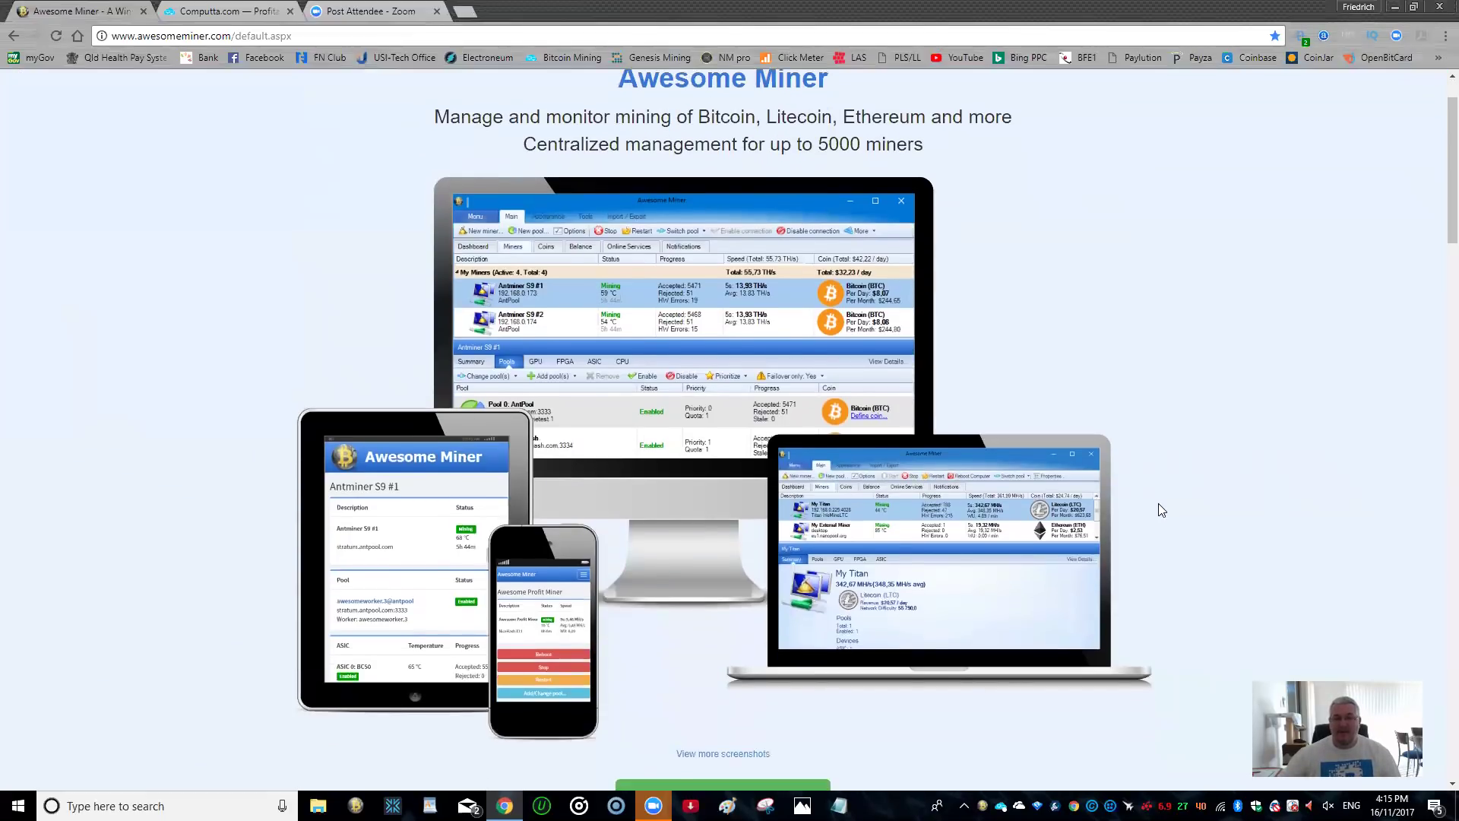
scroll(1160, 504, up, 1)
scroll(1160, 504, down, 4)
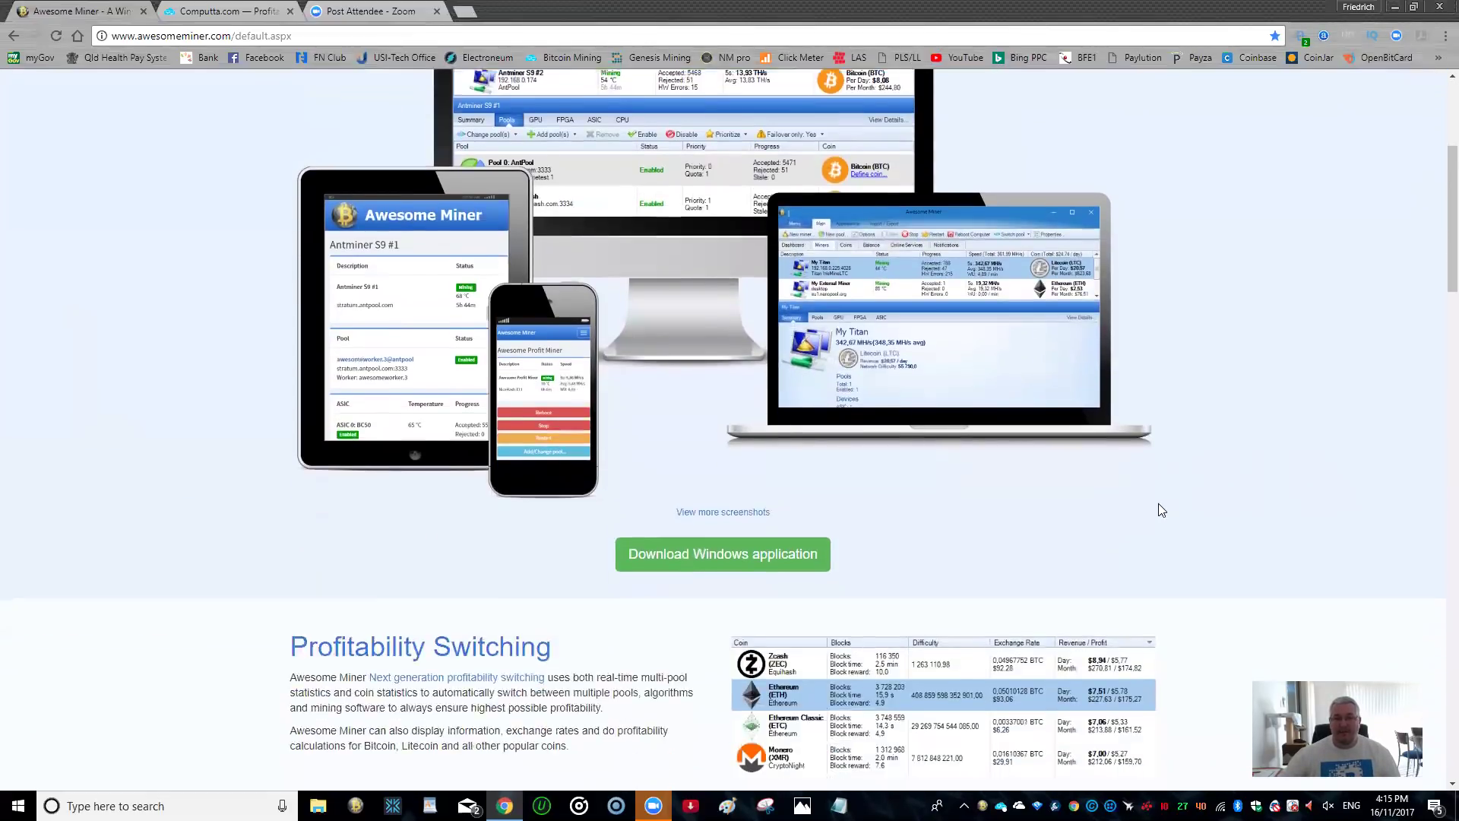
scroll(1159, 507, down, 1)
scroll(1160, 507, down, 2)
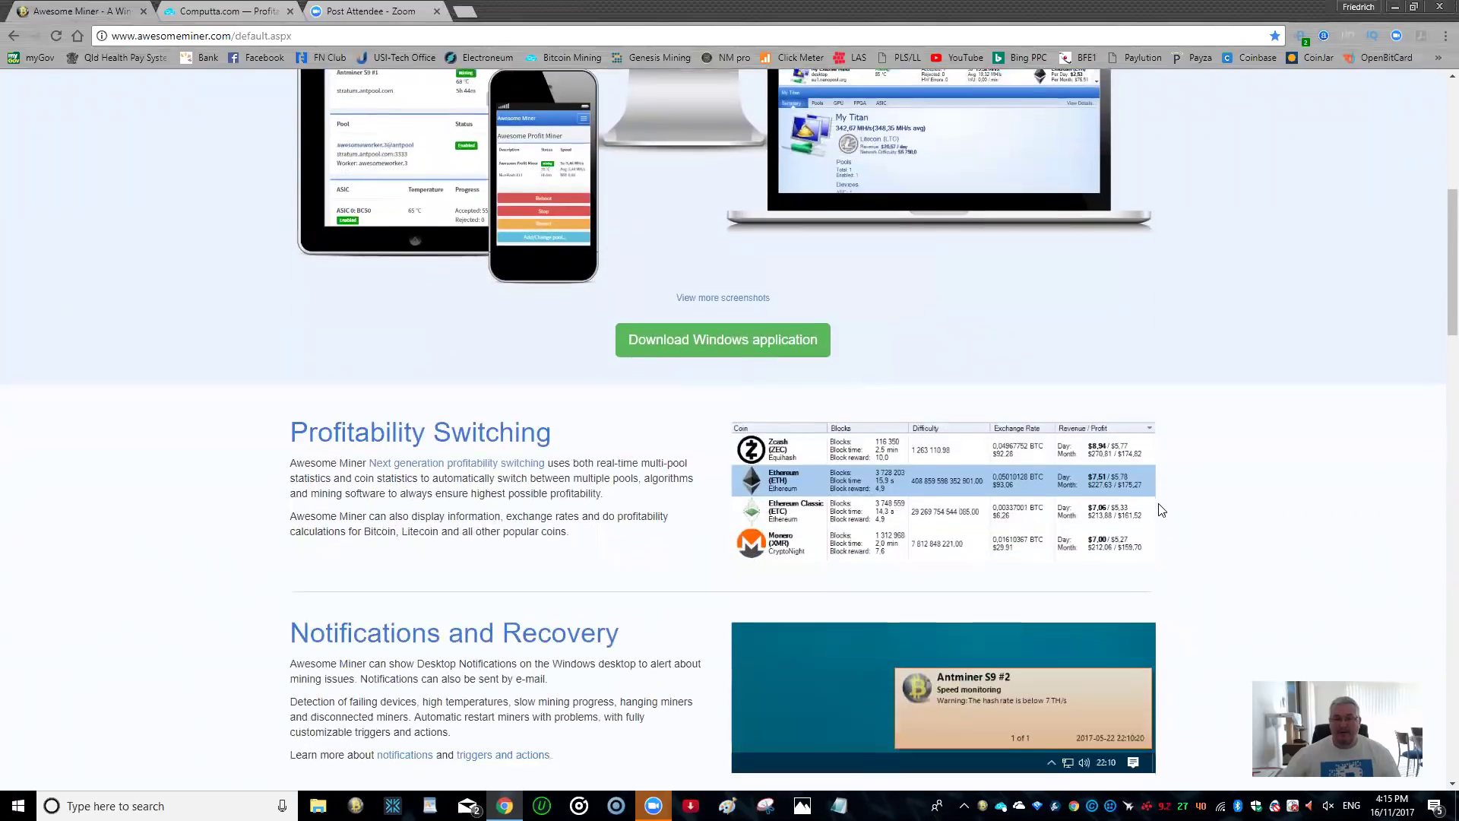
scroll(1161, 509, down, 2)
scroll(1160, 509, up, 2)
scroll(1160, 509, down, 2)
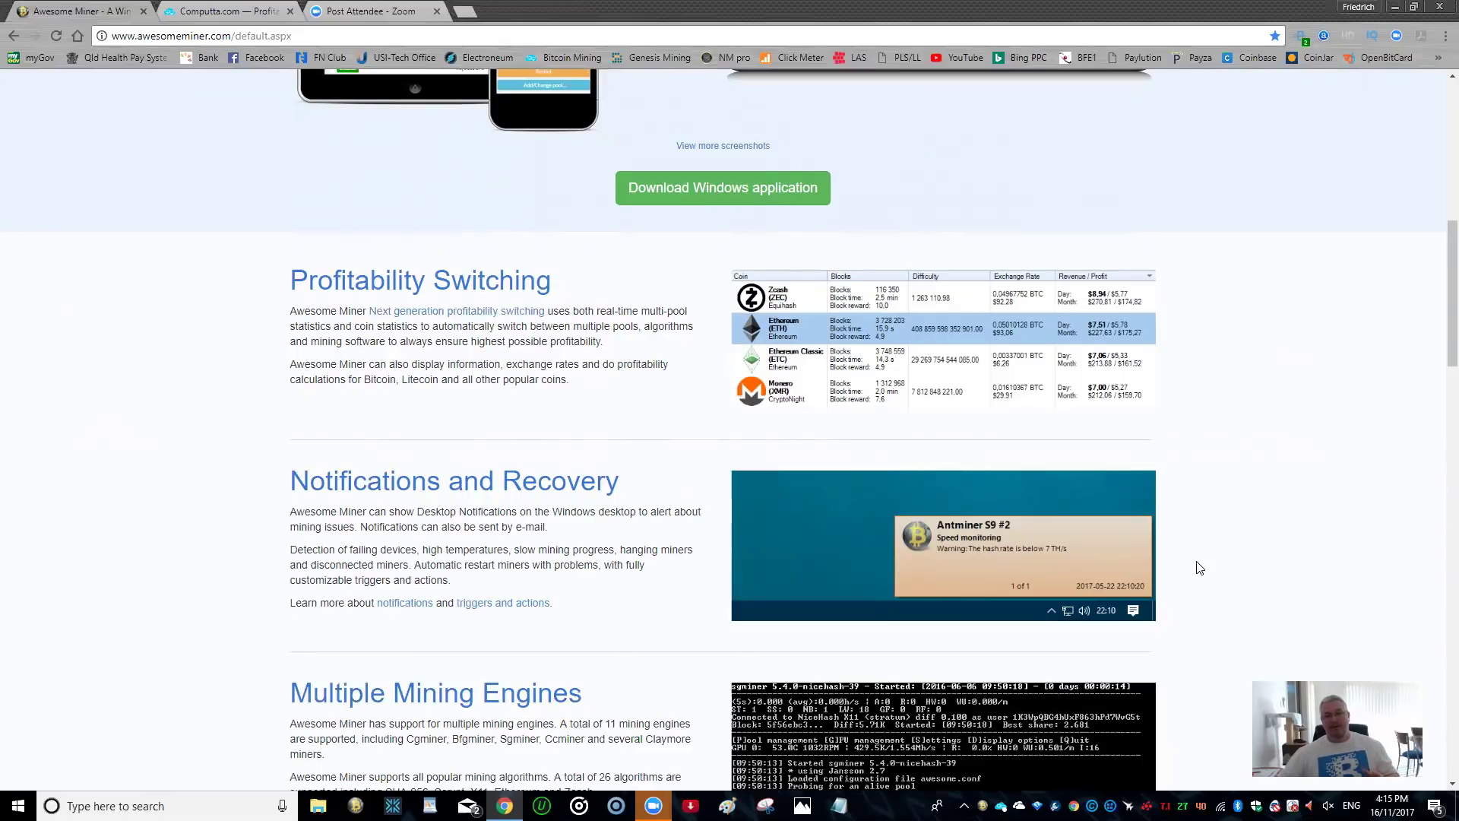
Step: Review the remaining Awesome Miner feature sections, from Multiple Mining Engines to Dashboard & Performance and Interact, and return to the page header
scroll(1199, 567, down, 2)
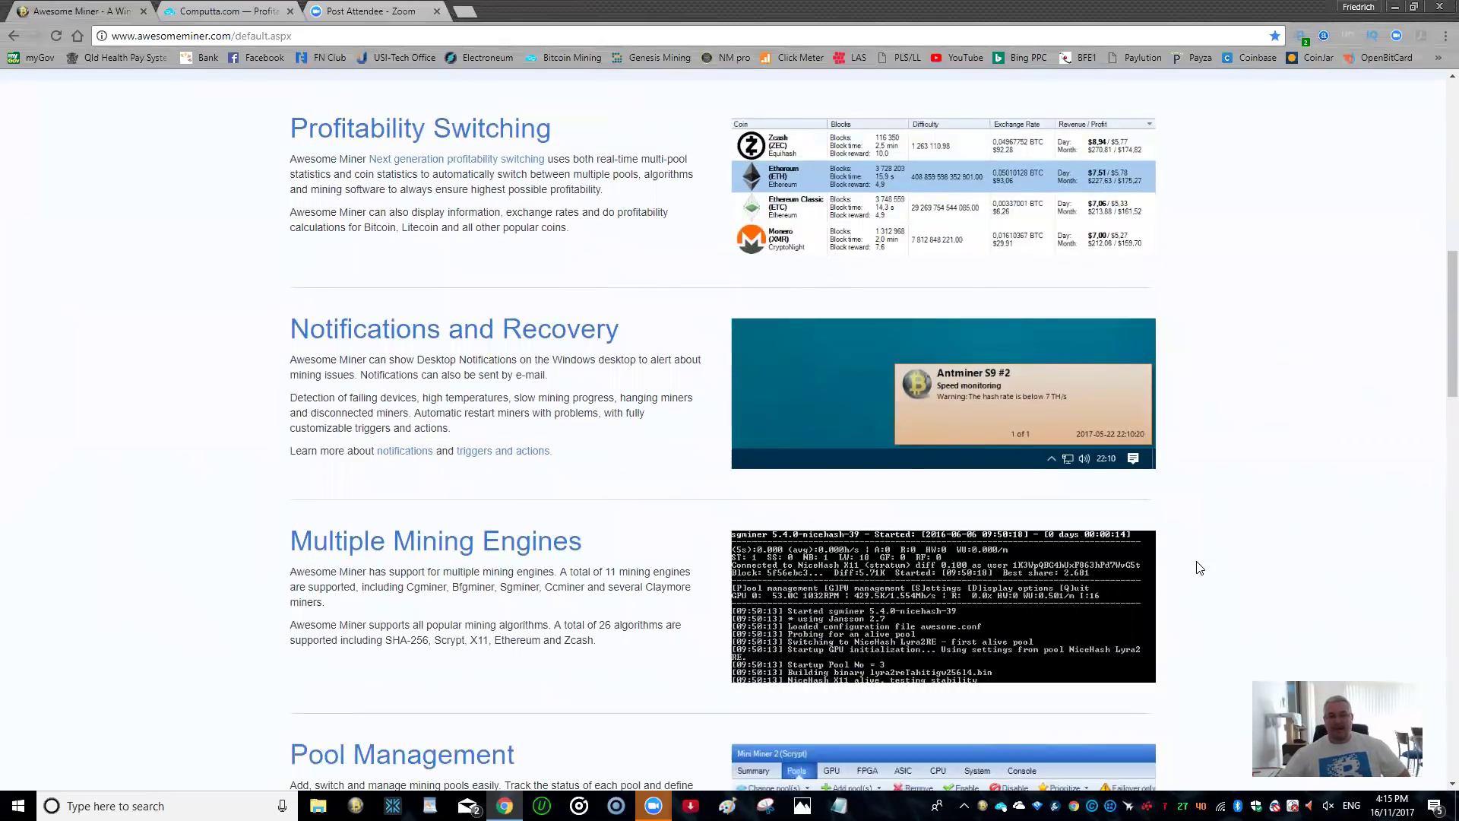
scroll(1199, 568, down, 6)
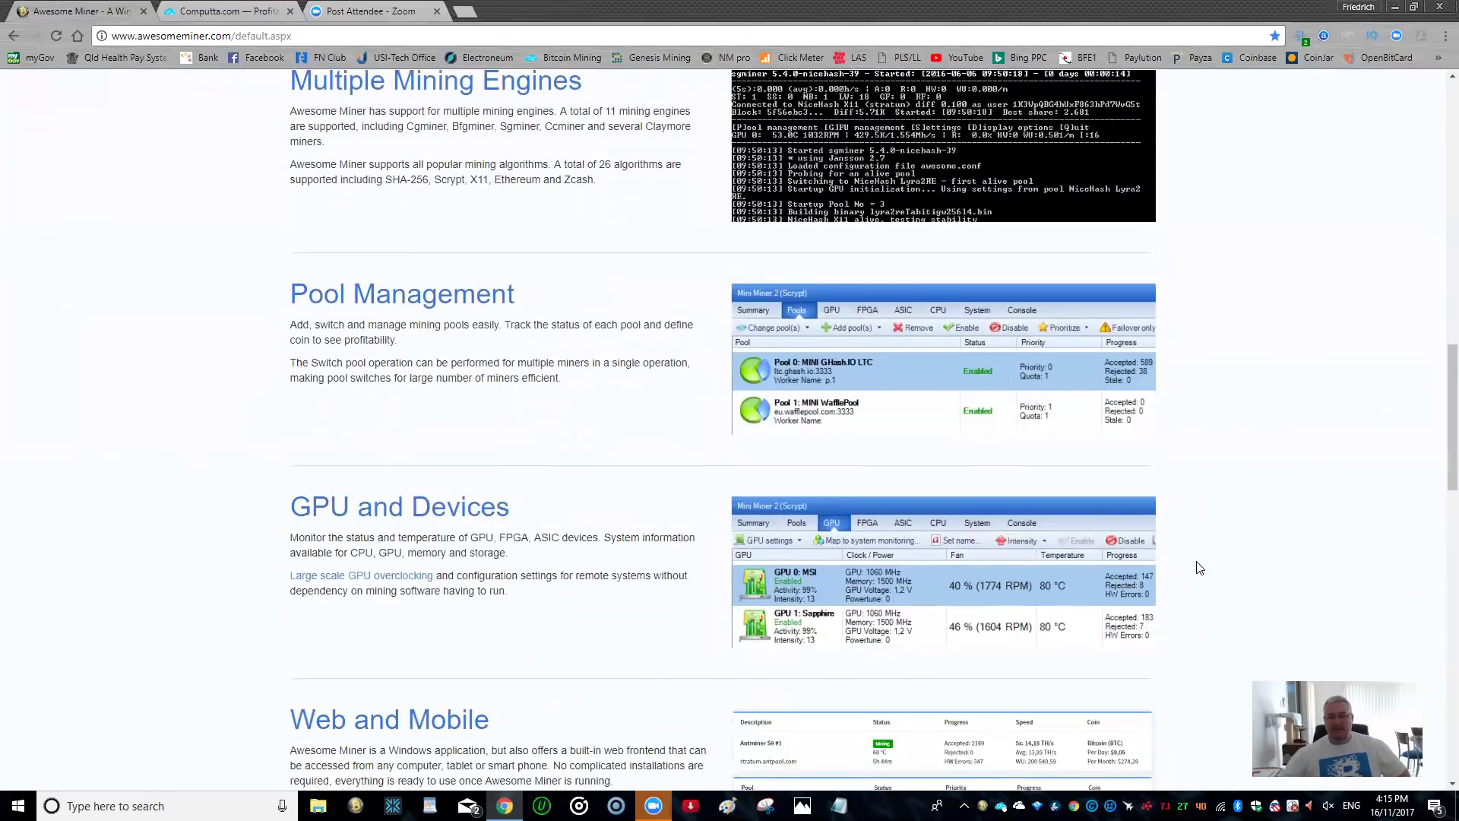
scroll(1199, 568, down, 5)
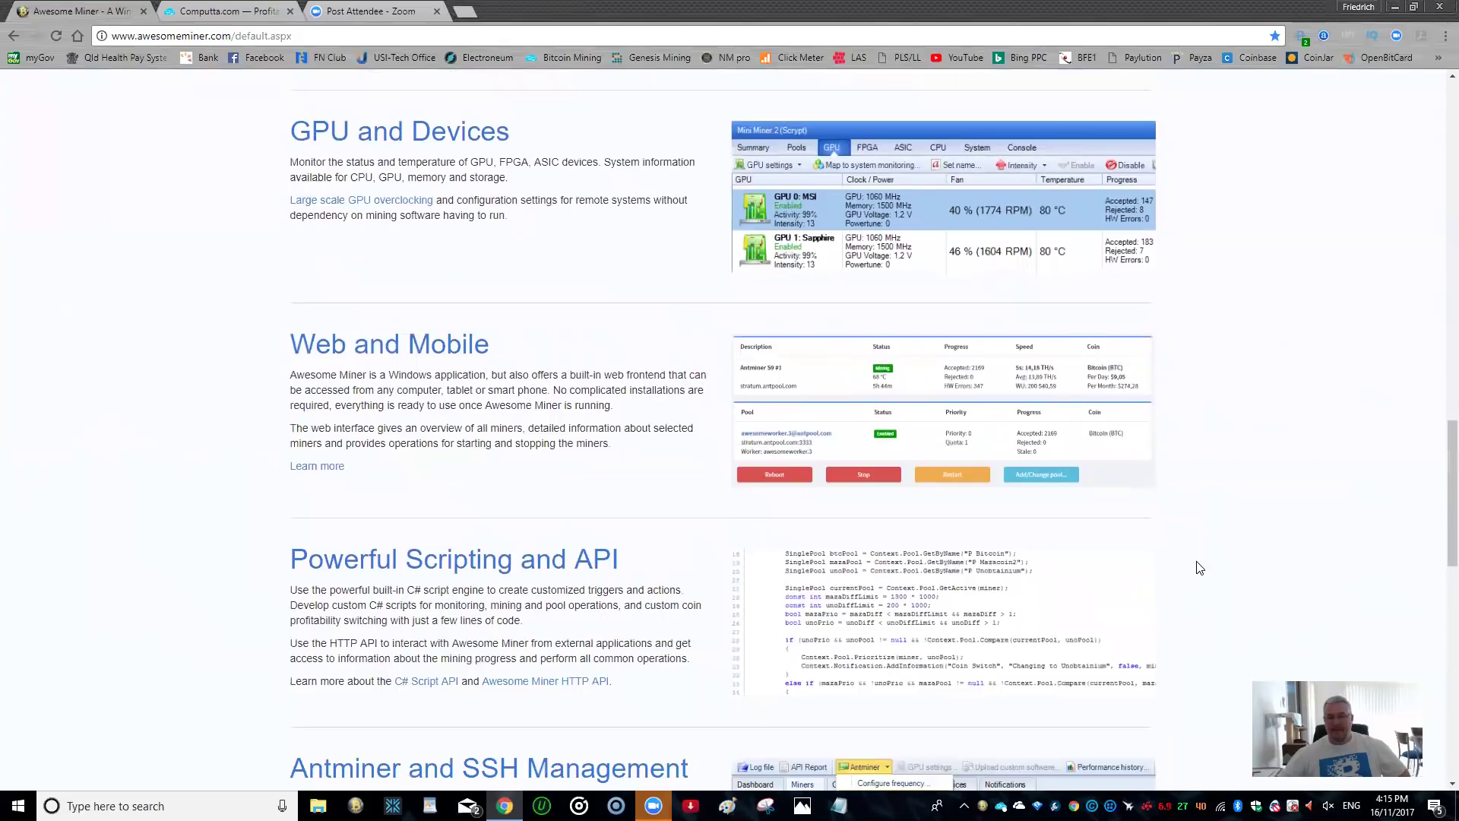
scroll(1199, 568, down, 9)
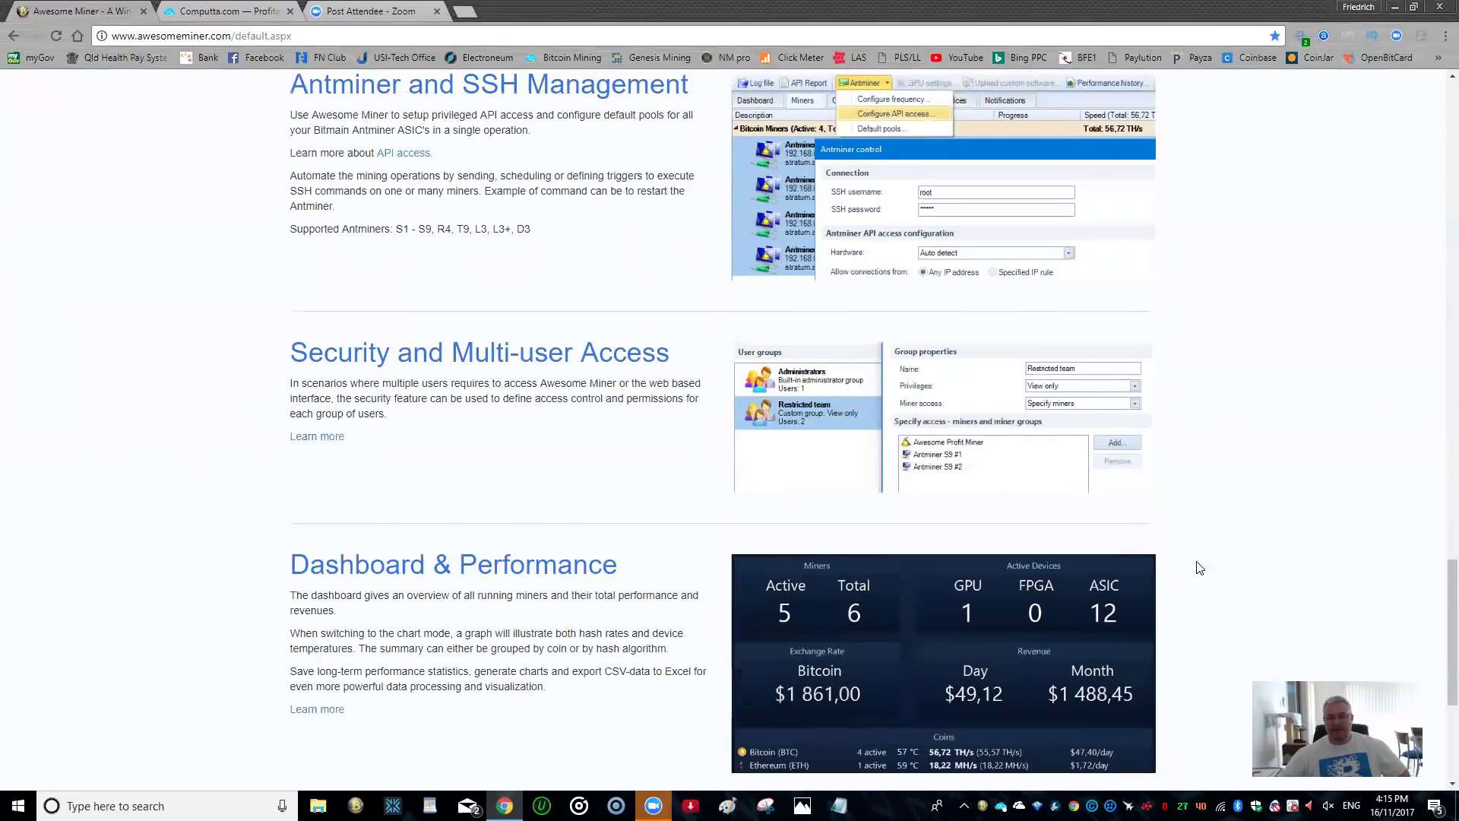
scroll(1199, 567, down, 5)
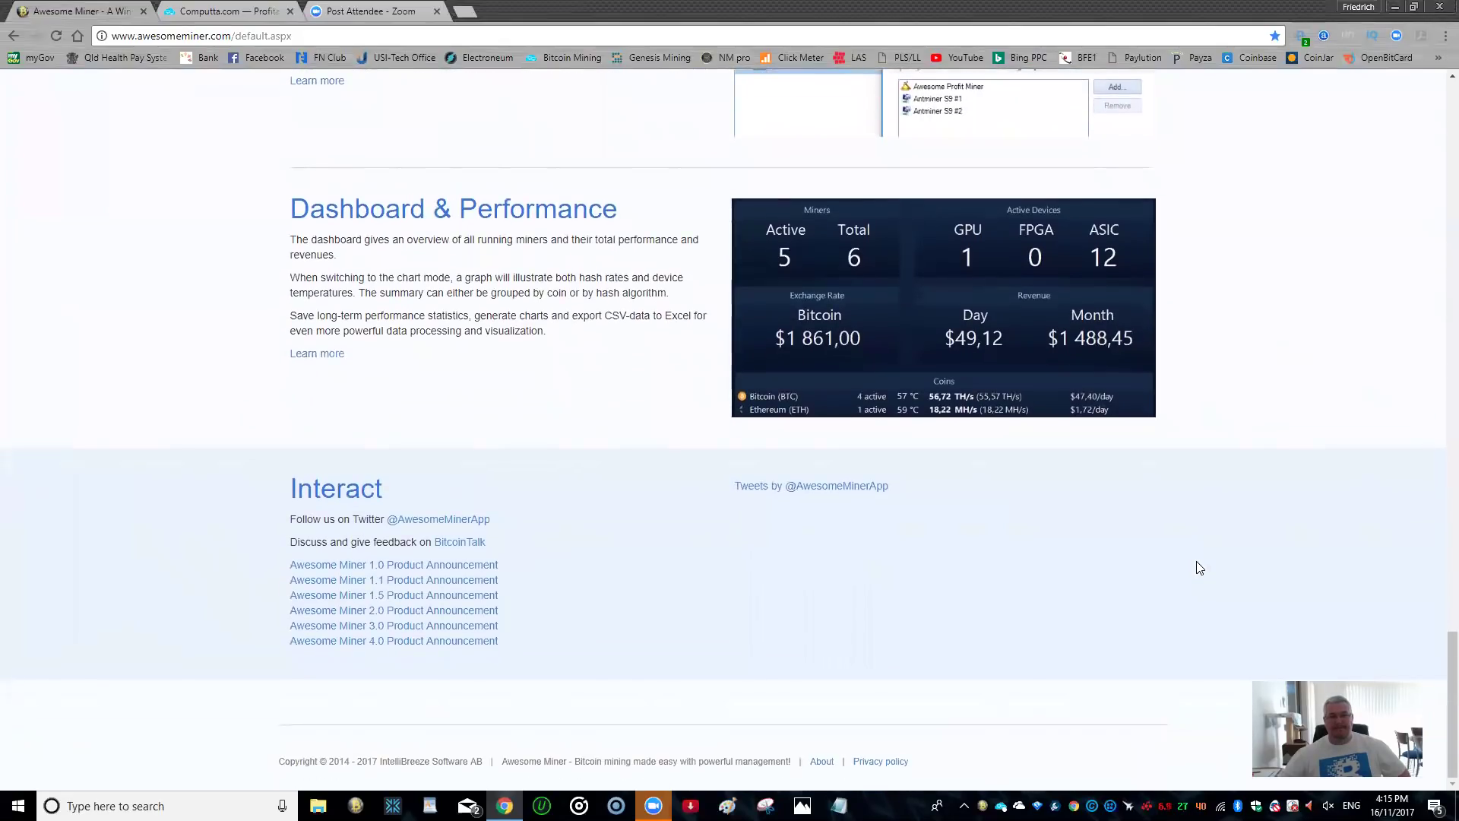
scroll(1199, 568, up, 3)
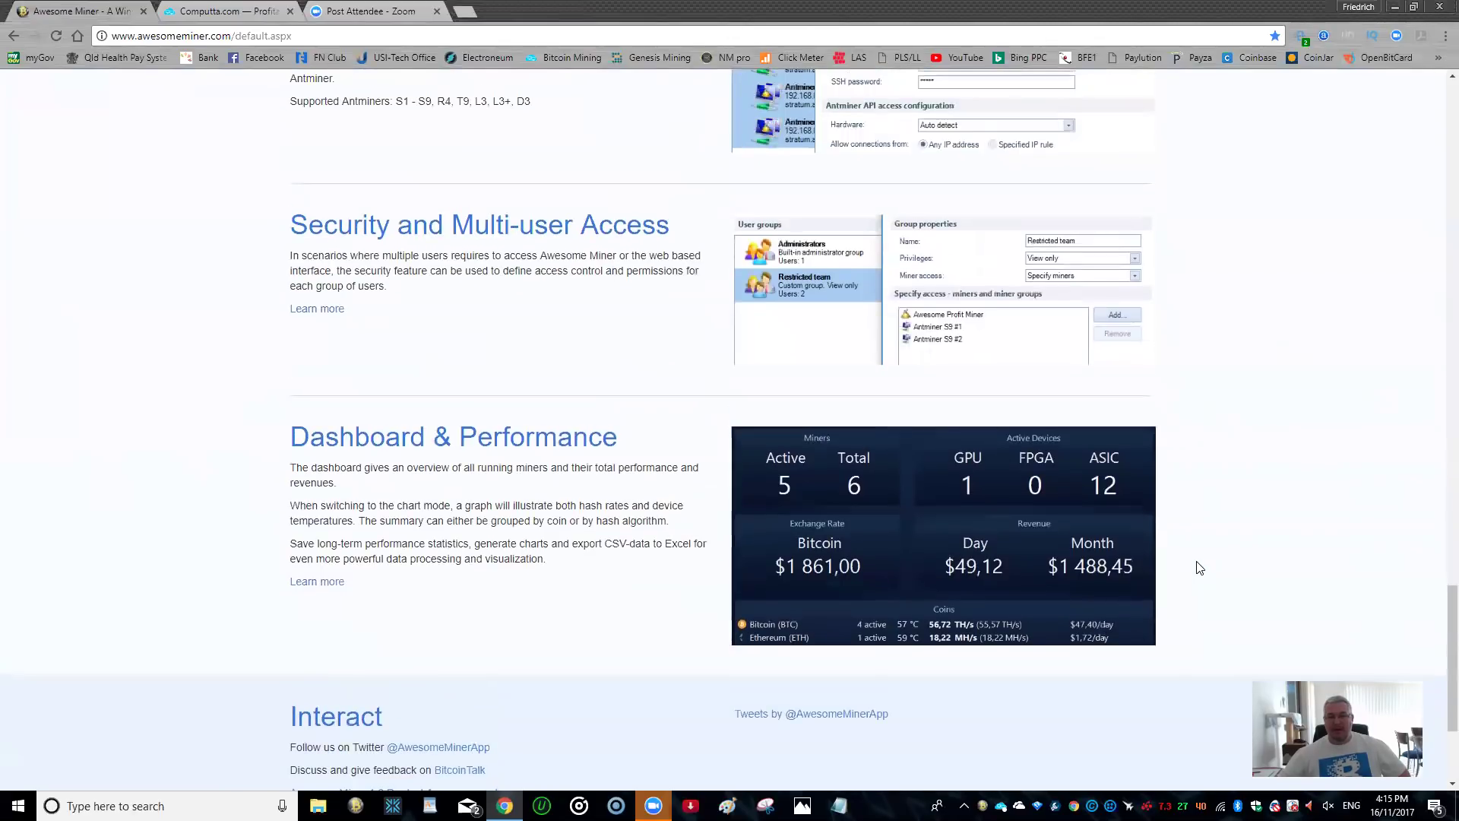
scroll(1198, 568, down, 3)
scroll(1199, 568, up, 15)
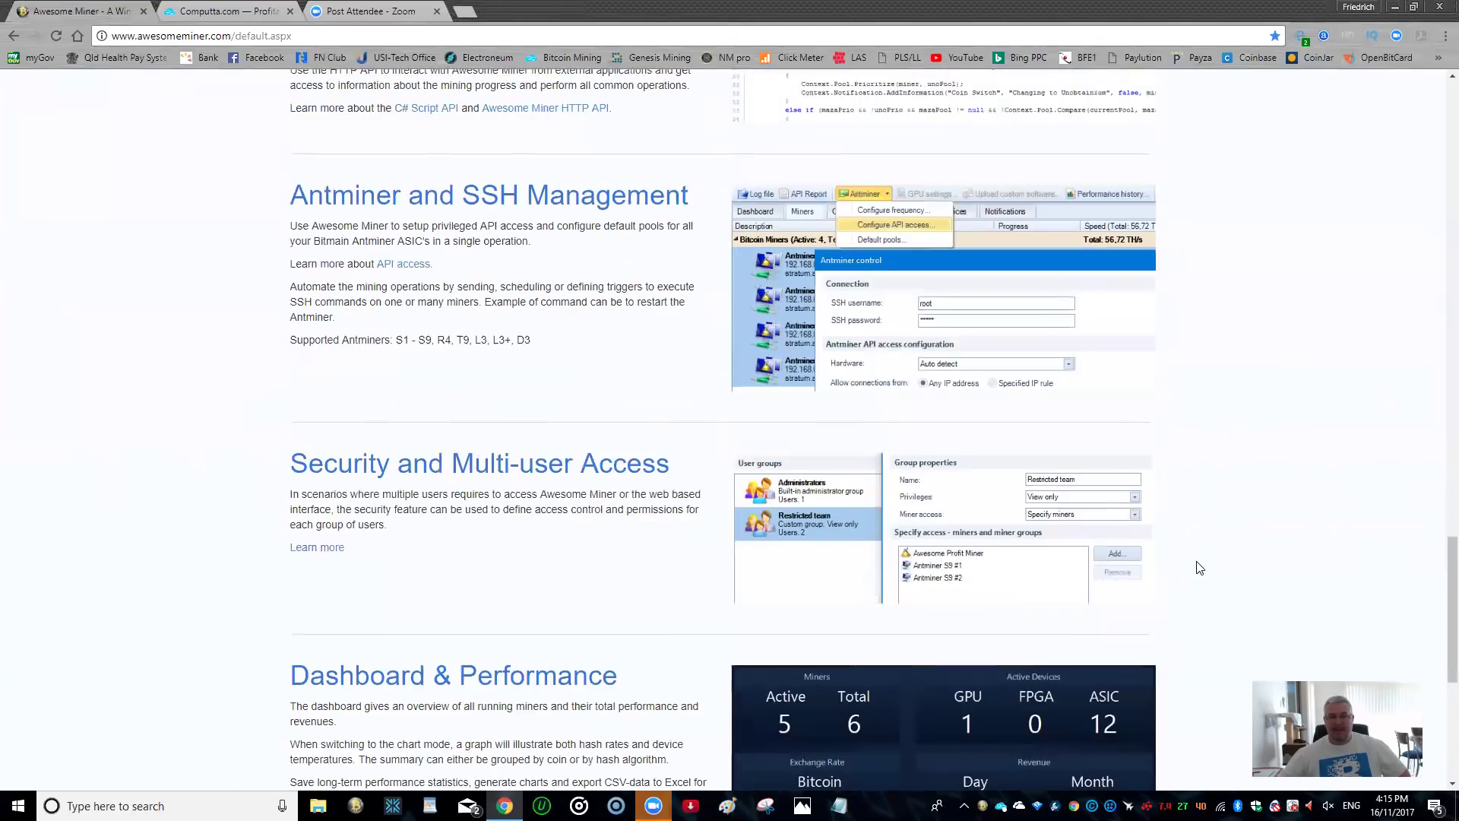
scroll(1199, 567, up, 15)
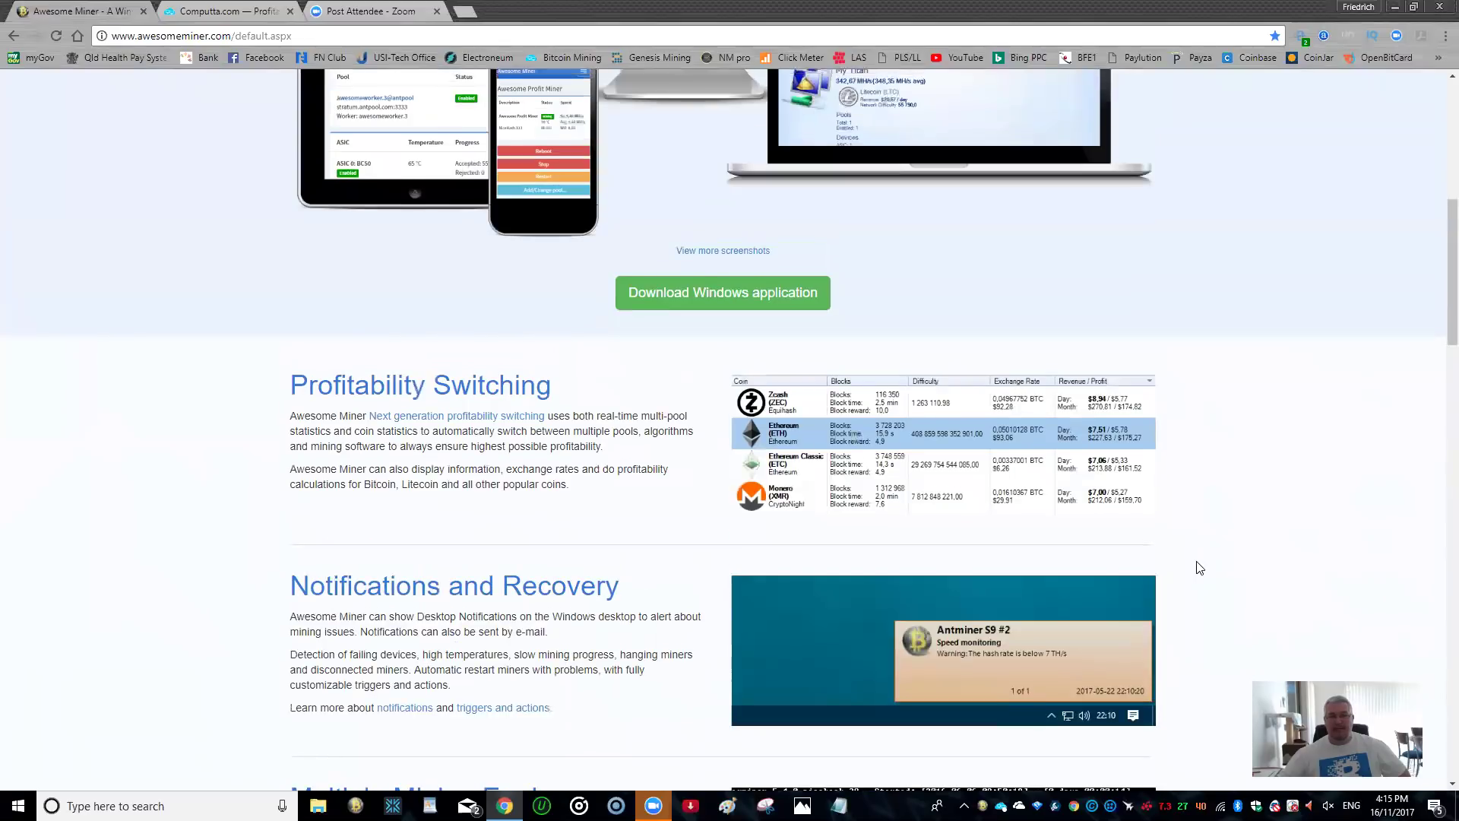
scroll(1197, 563, up, 2)
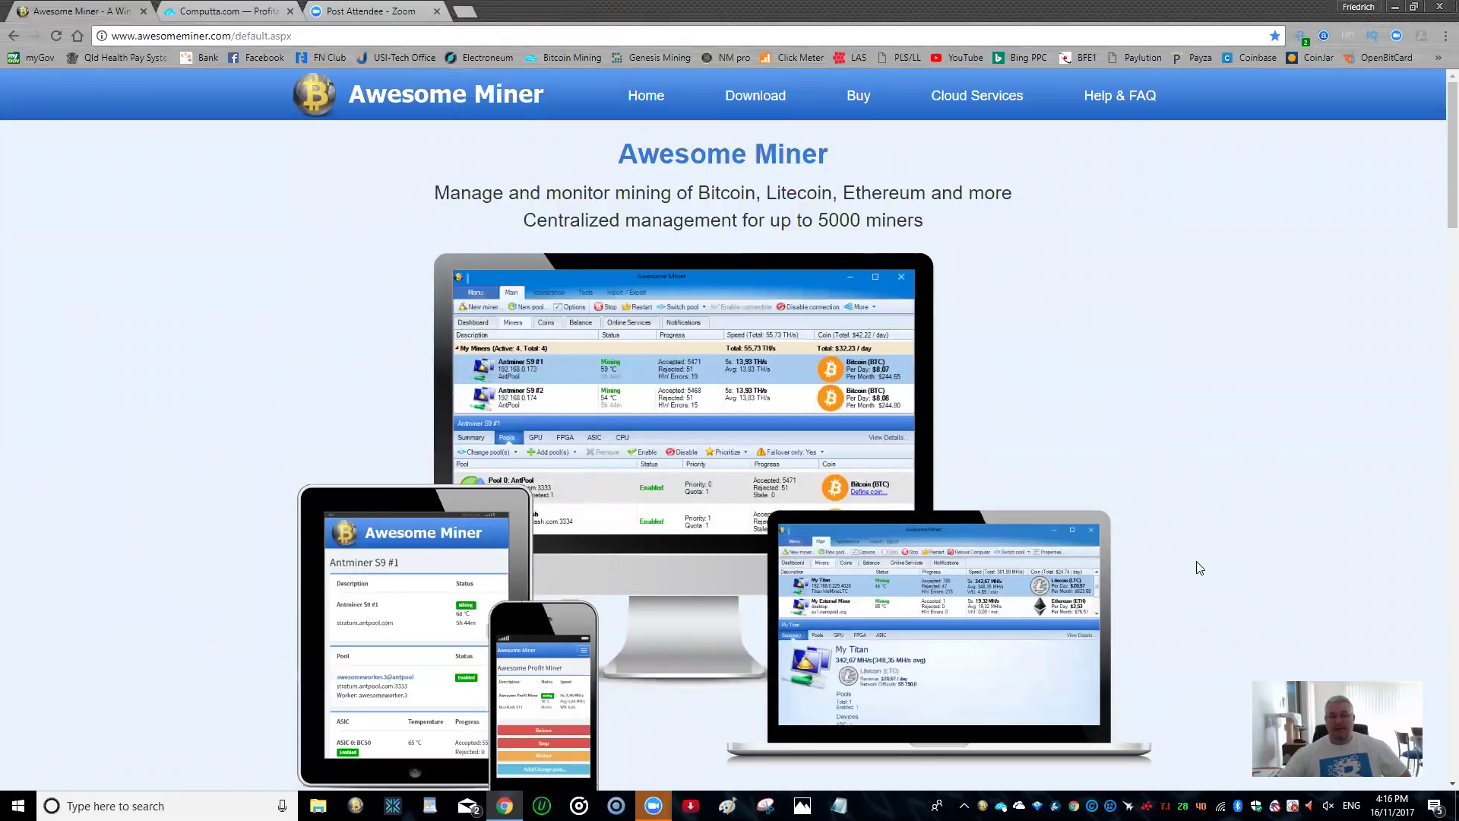
Step: Re-examine the Profitability Switching, Multiple Mining Engines, Pool Management and GPU sections, and dismiss the incoming mail notification
scroll(1198, 569, down, 5)
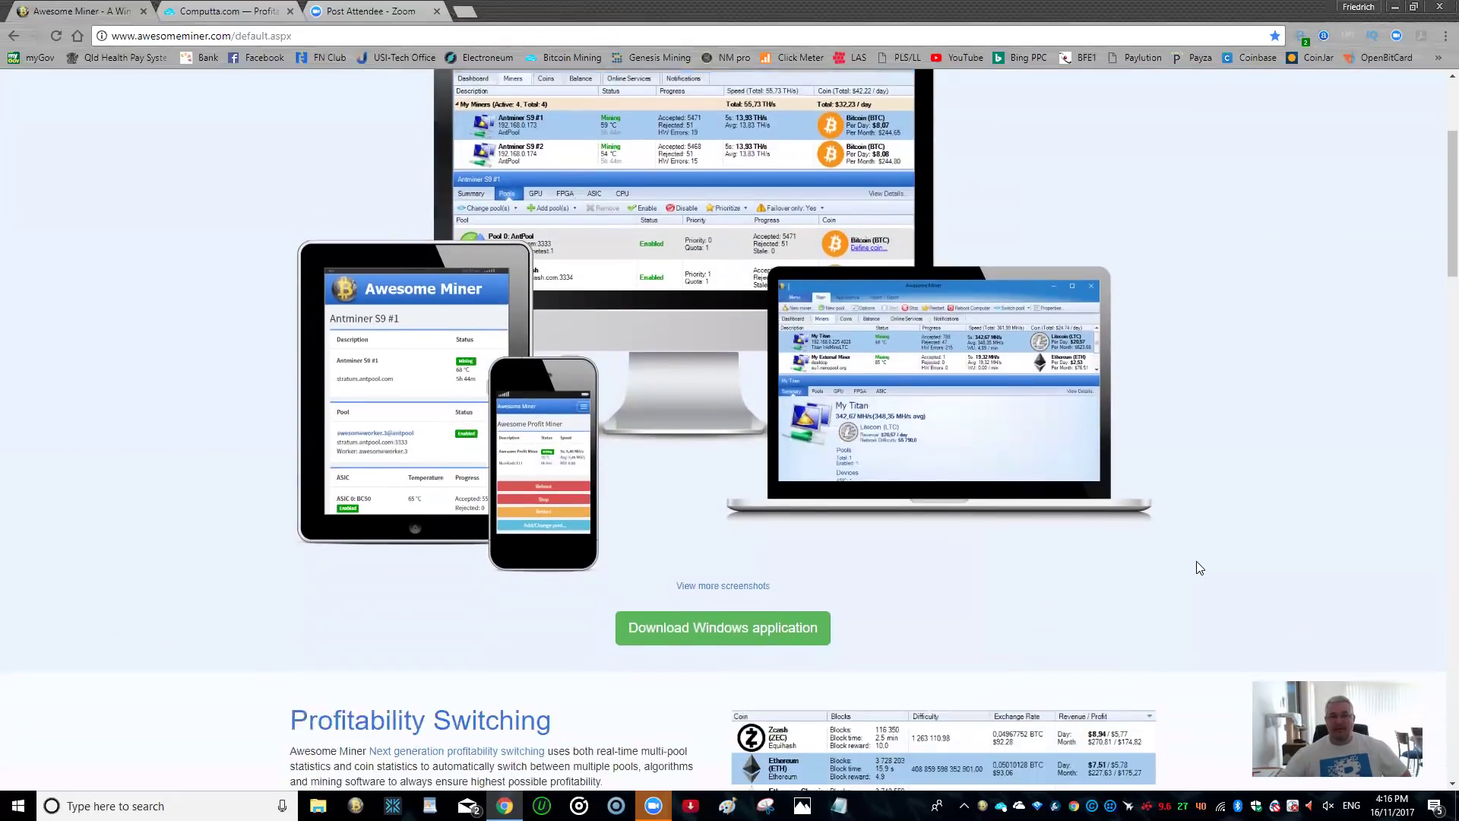
scroll(1199, 569, down, 1)
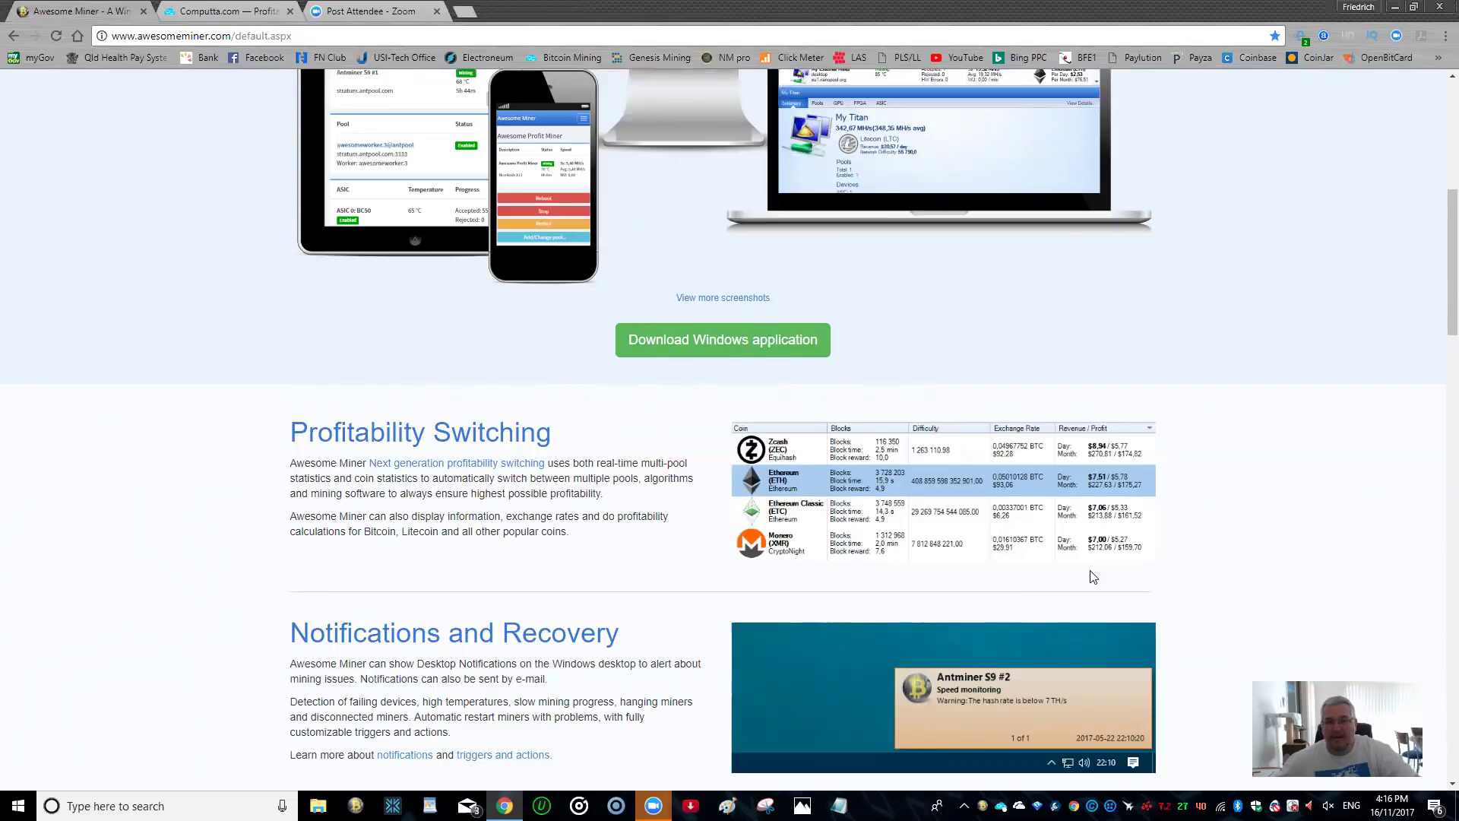
scroll(1209, 581, down, 4)
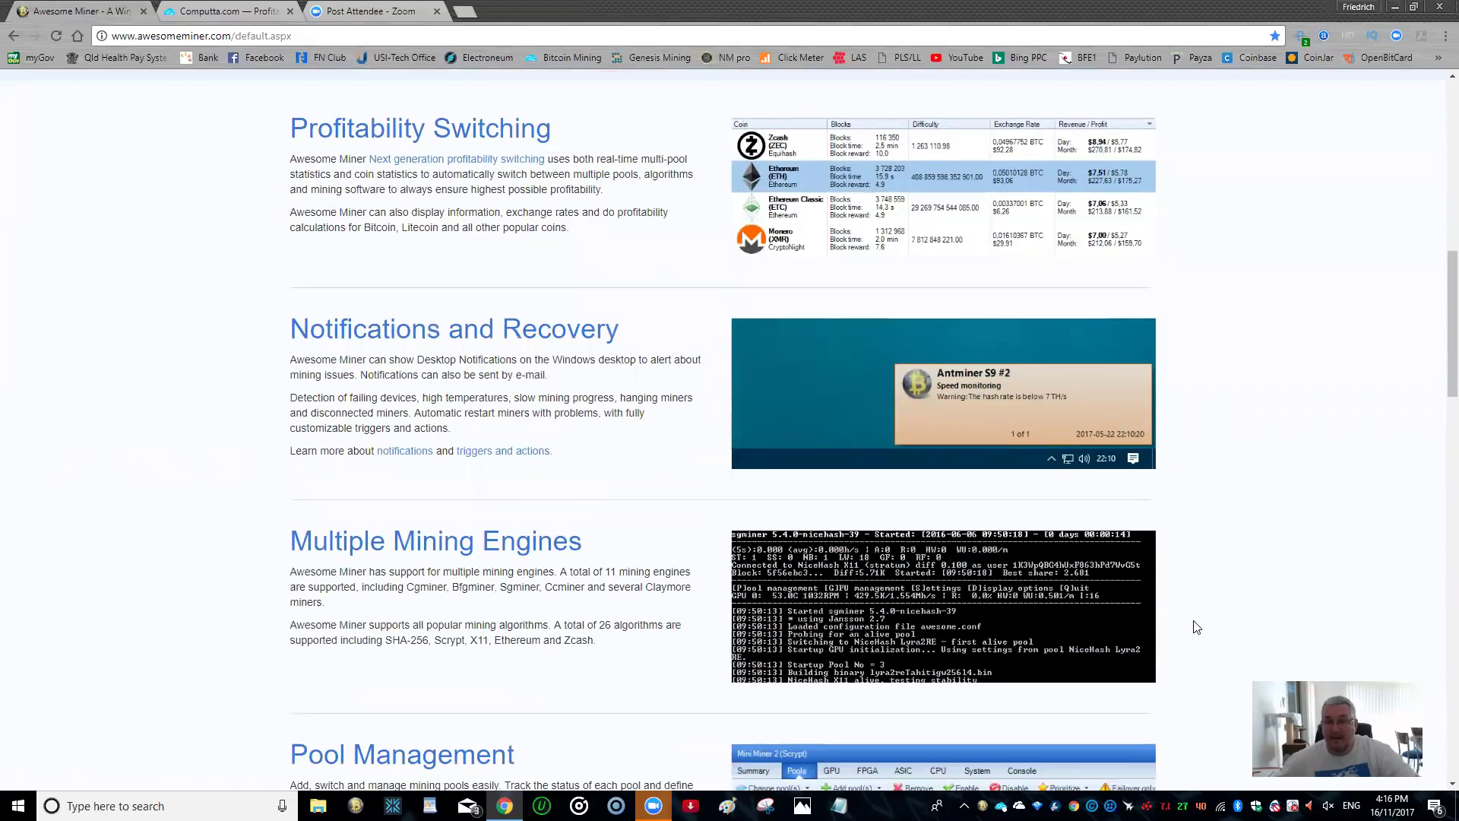
scroll(1197, 627, down, 5)
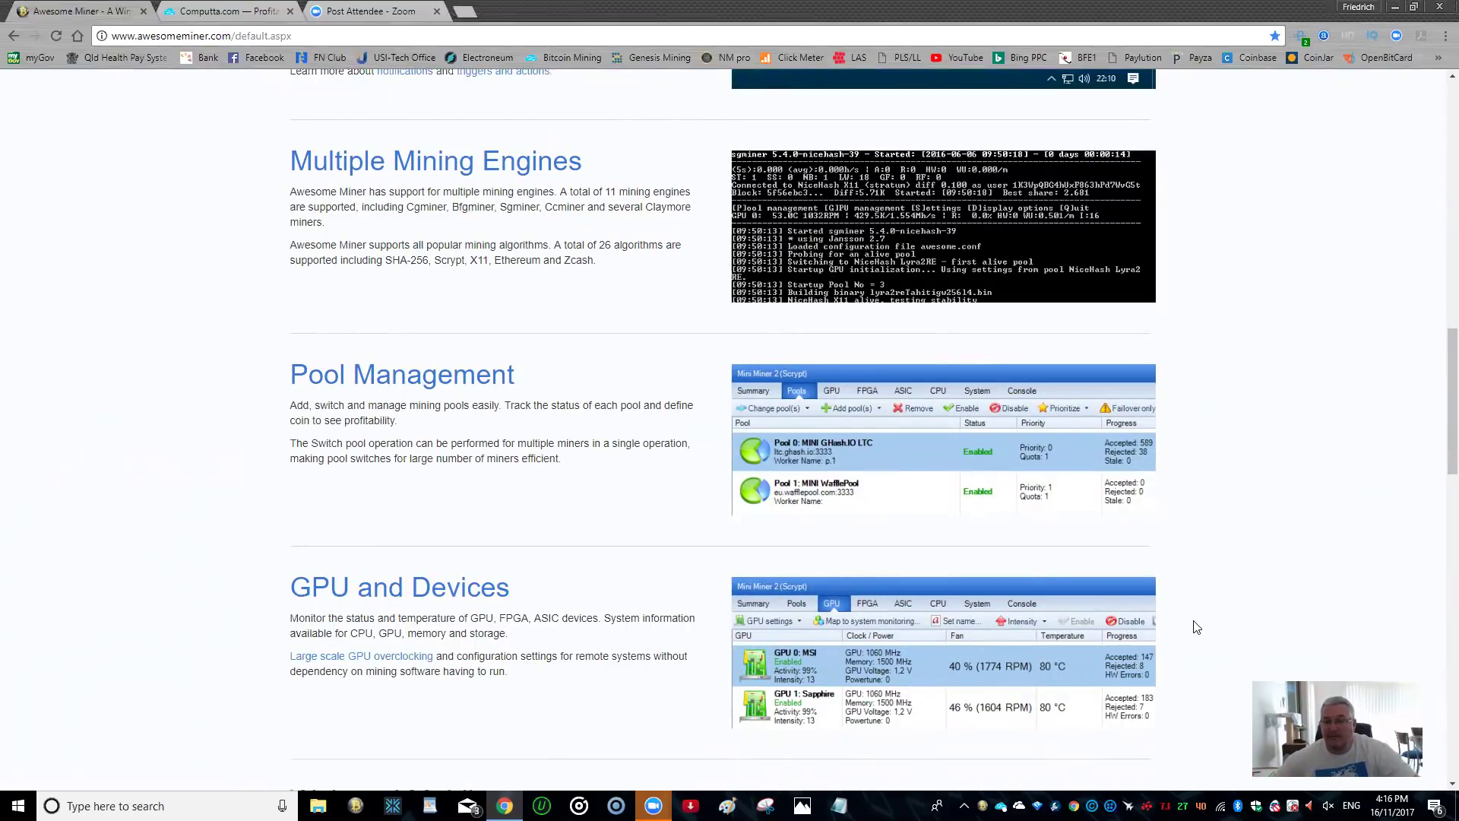
scroll(1197, 627, up, 5)
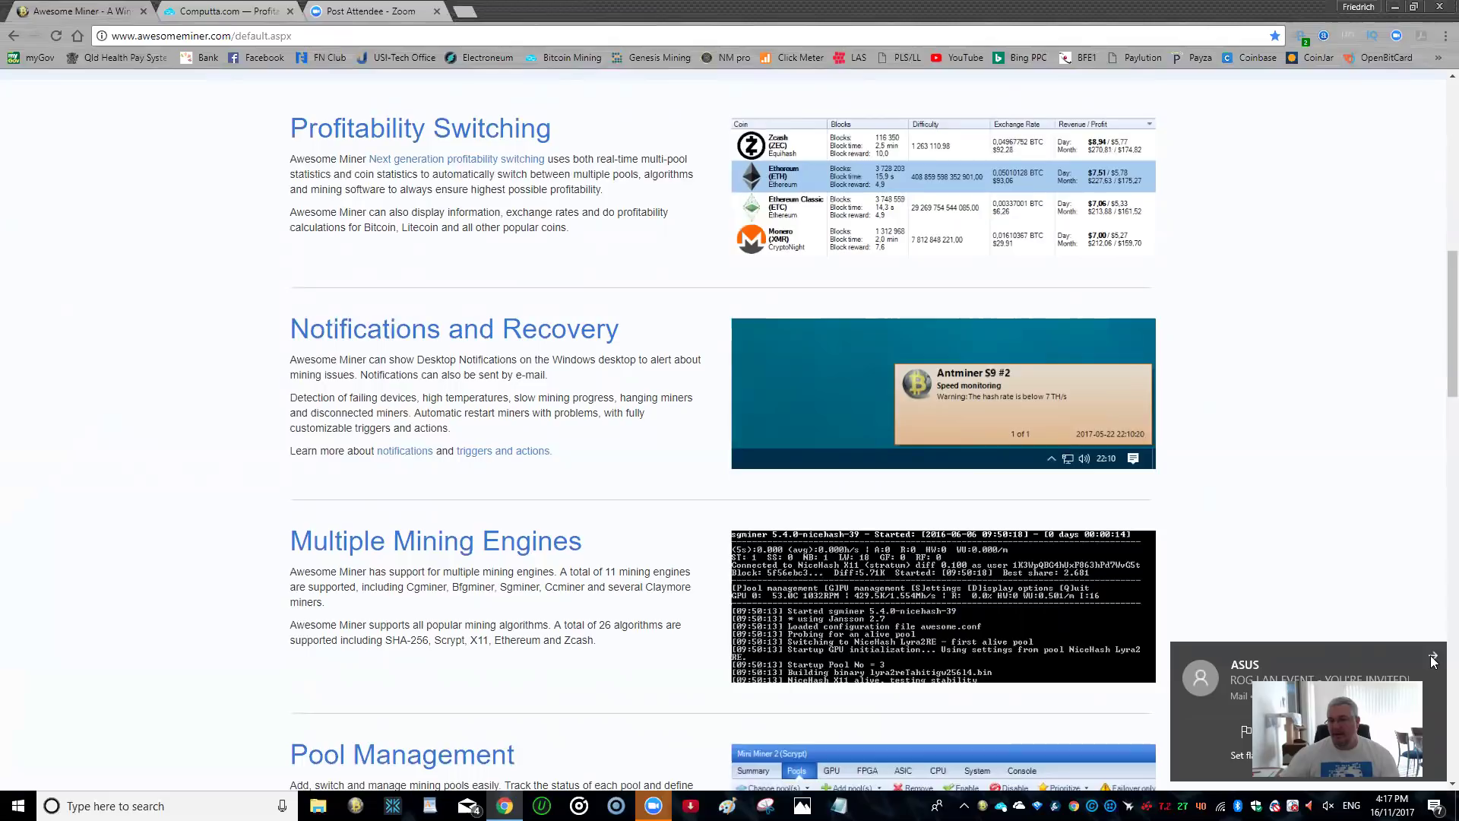
click(1432, 655)
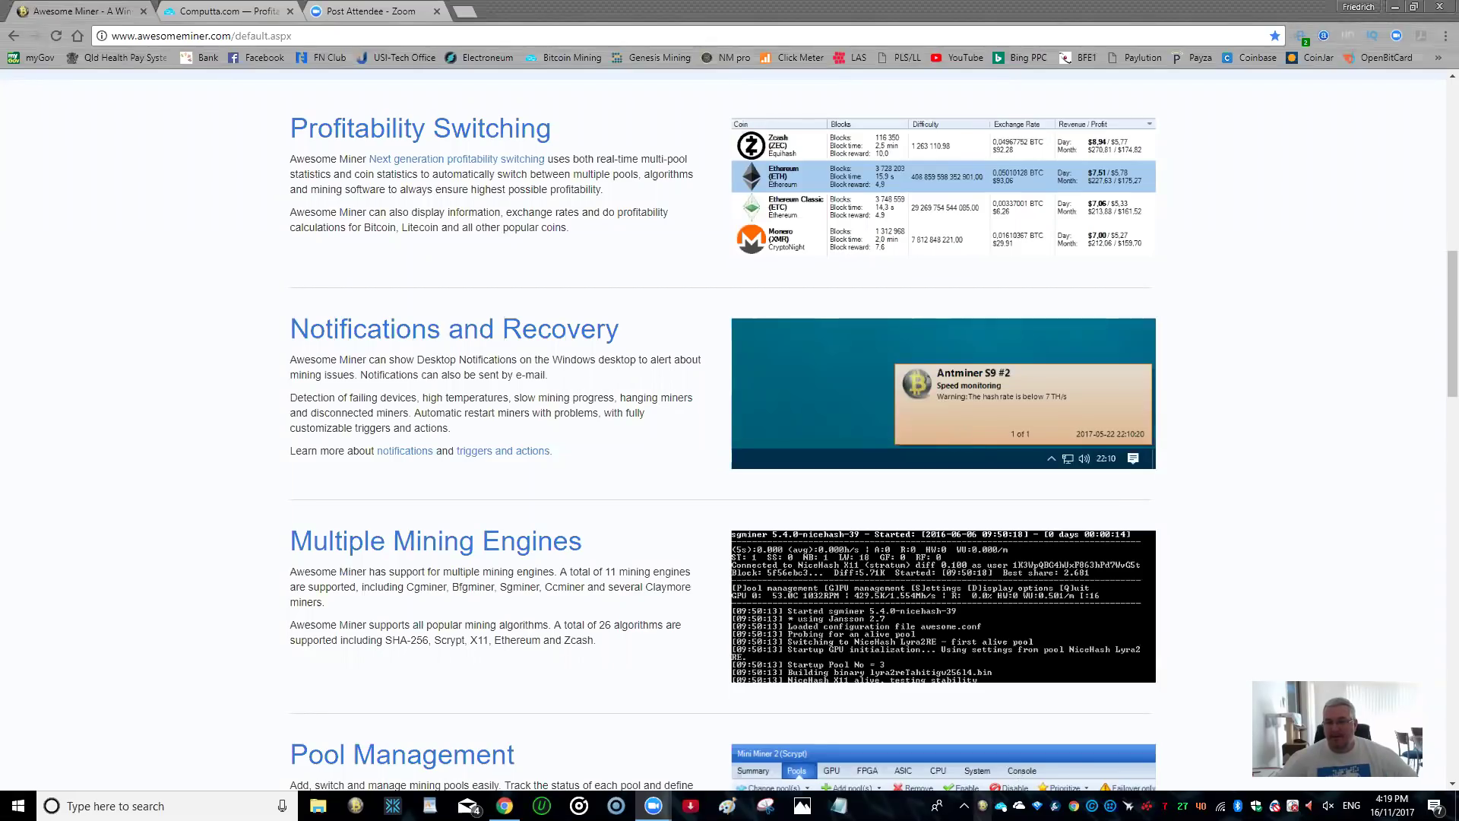
Step: Switch to the Awesome Miner desktop application and position its window near the middle of the screen
click(355, 805)
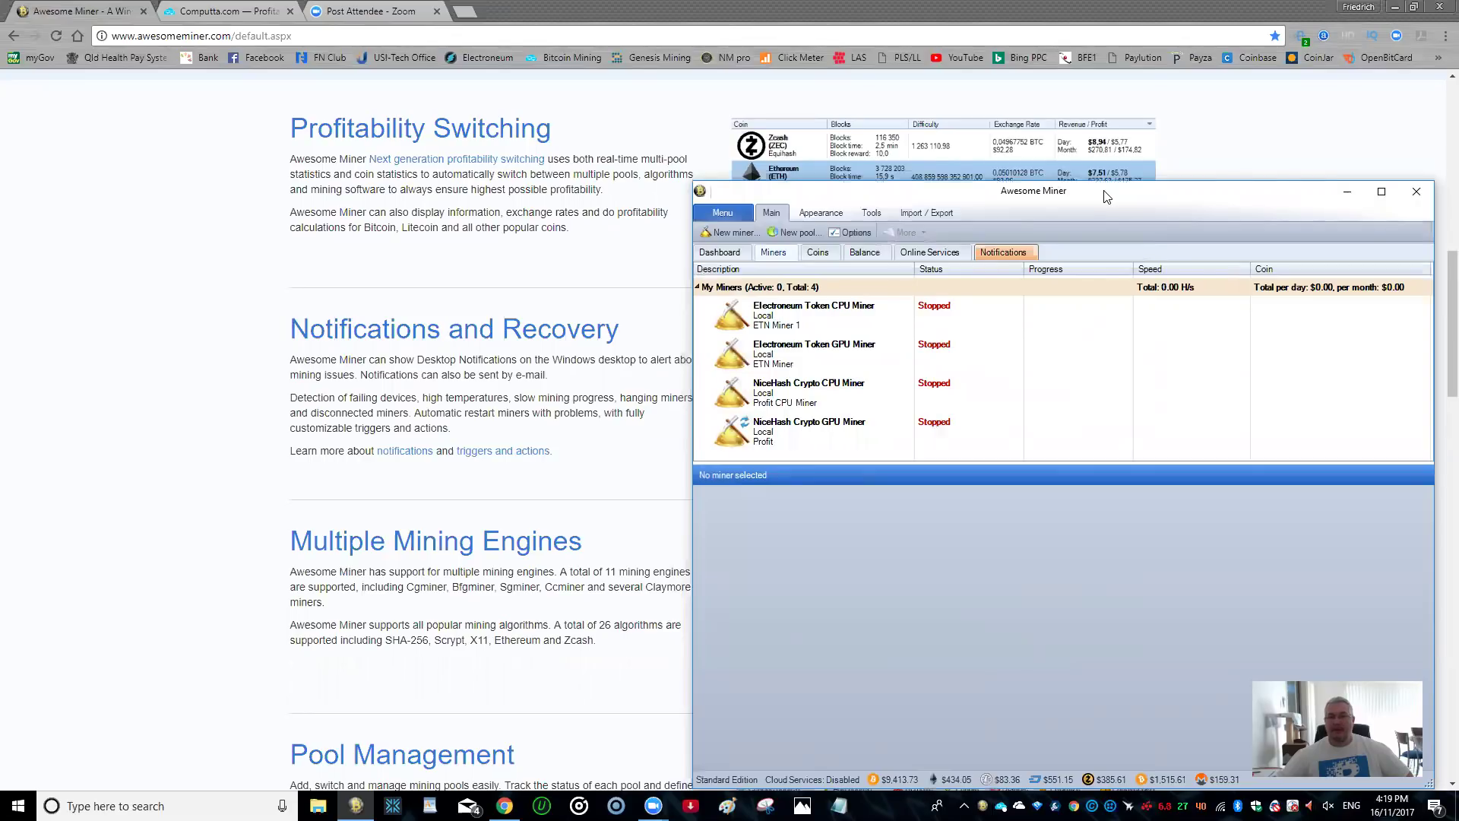
drag(1106, 196, 867, 112)
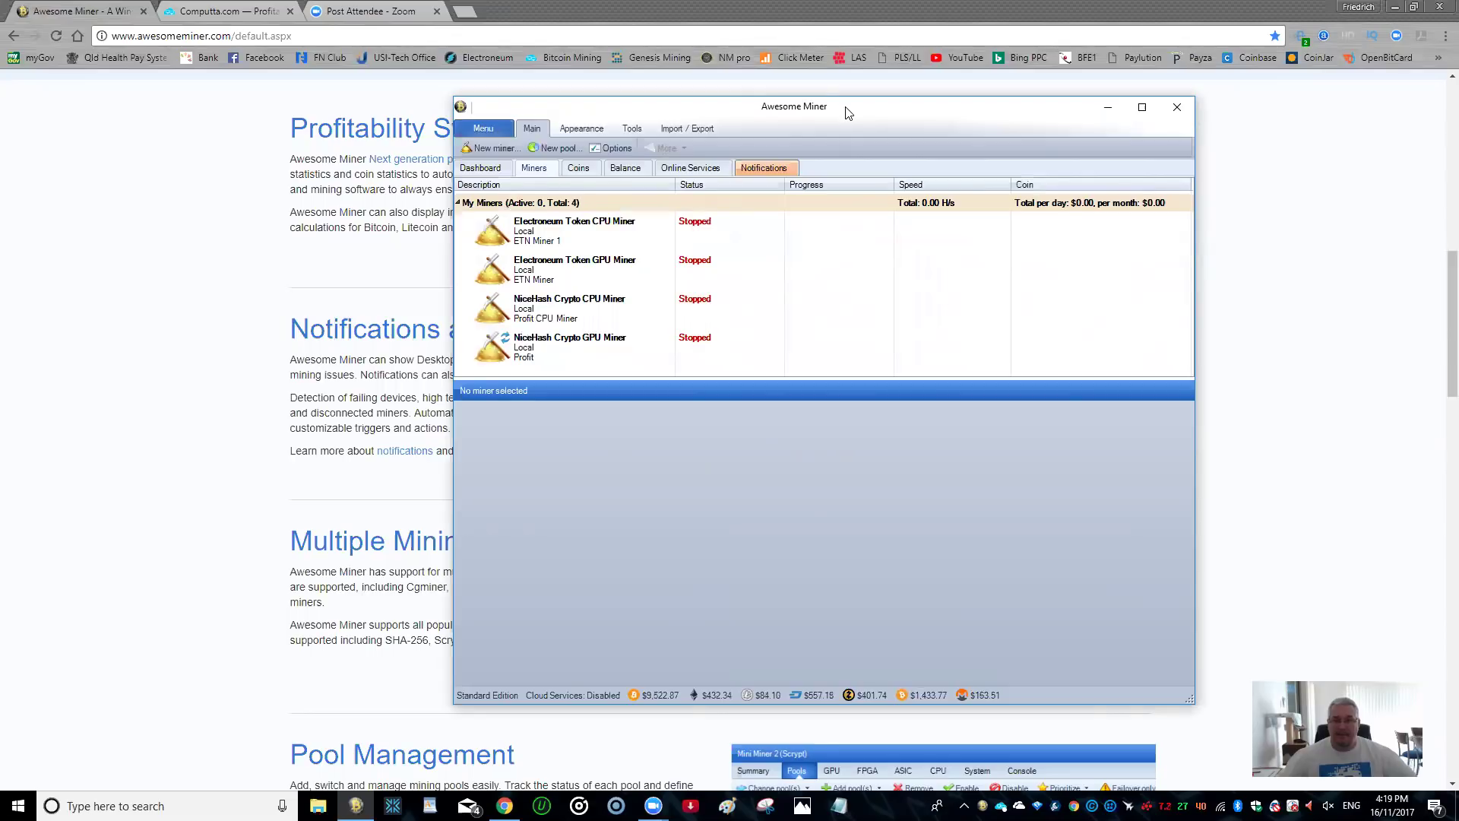
drag(847, 110, 859, 123)
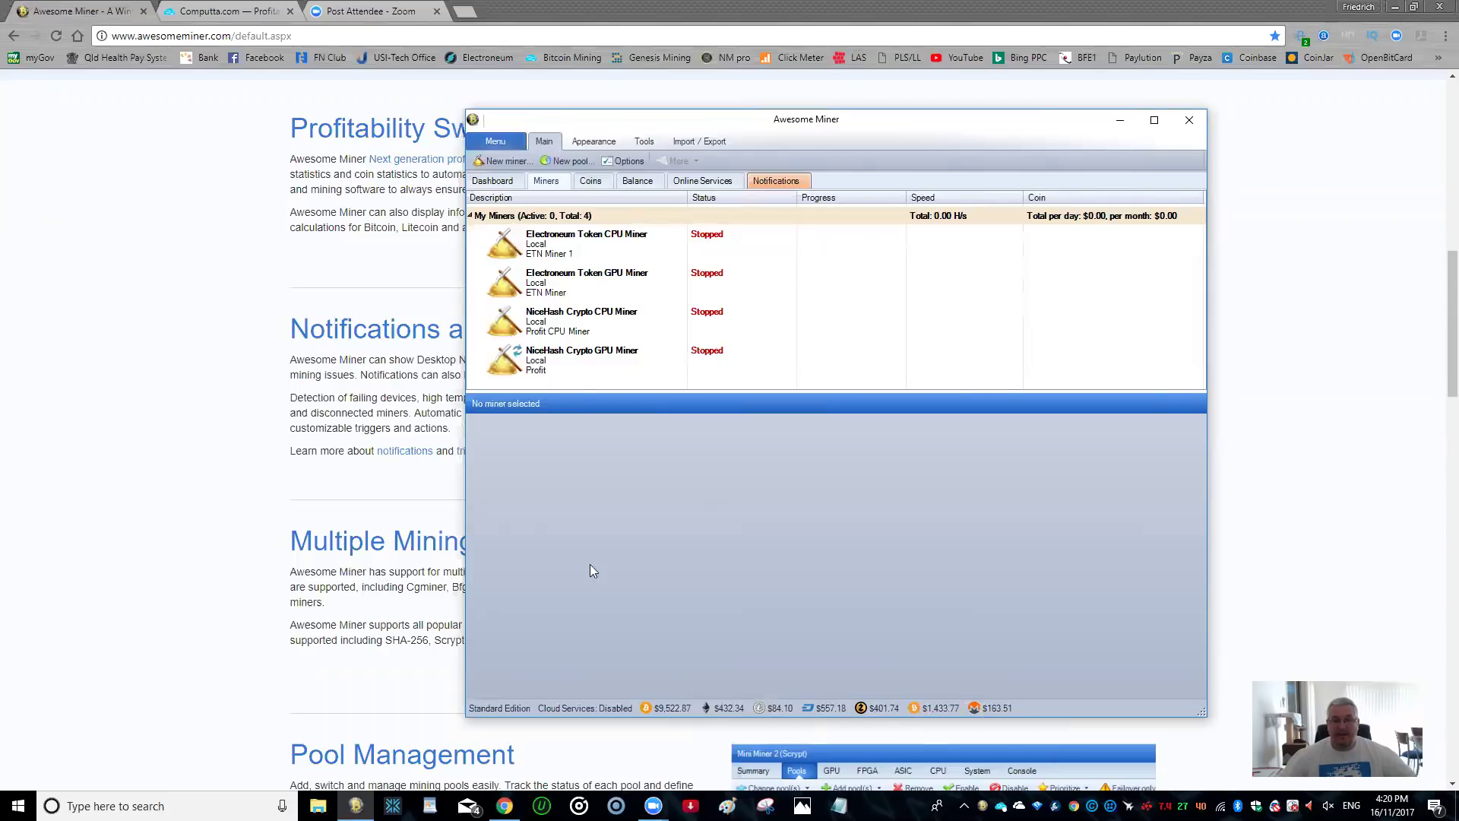
Step: Review the General, Pools, Managed Software and Managed Miners settings in Awesome Miner's options, and close the options
click(623, 161)
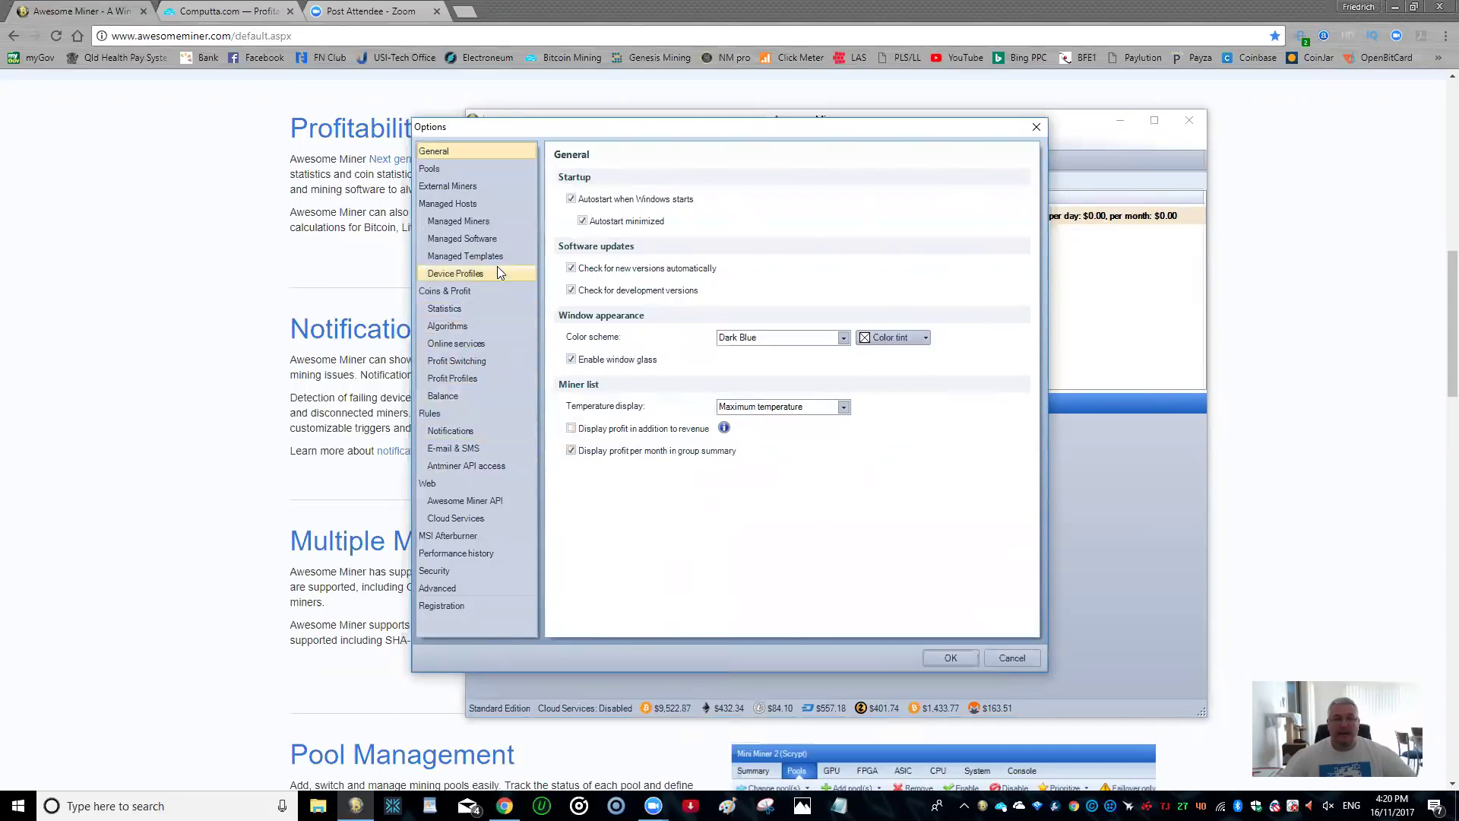
click(441, 167)
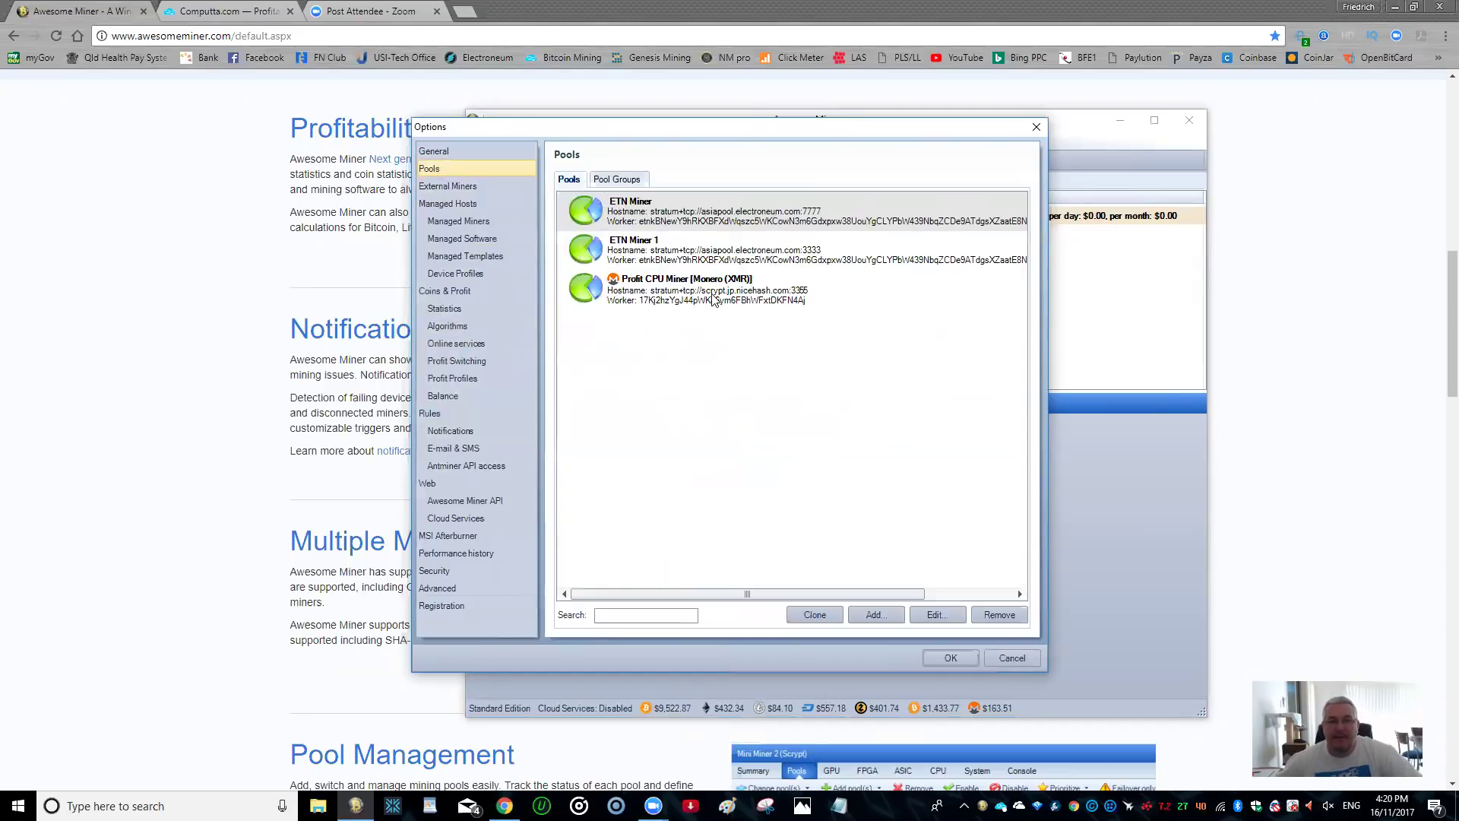
click(482, 240)
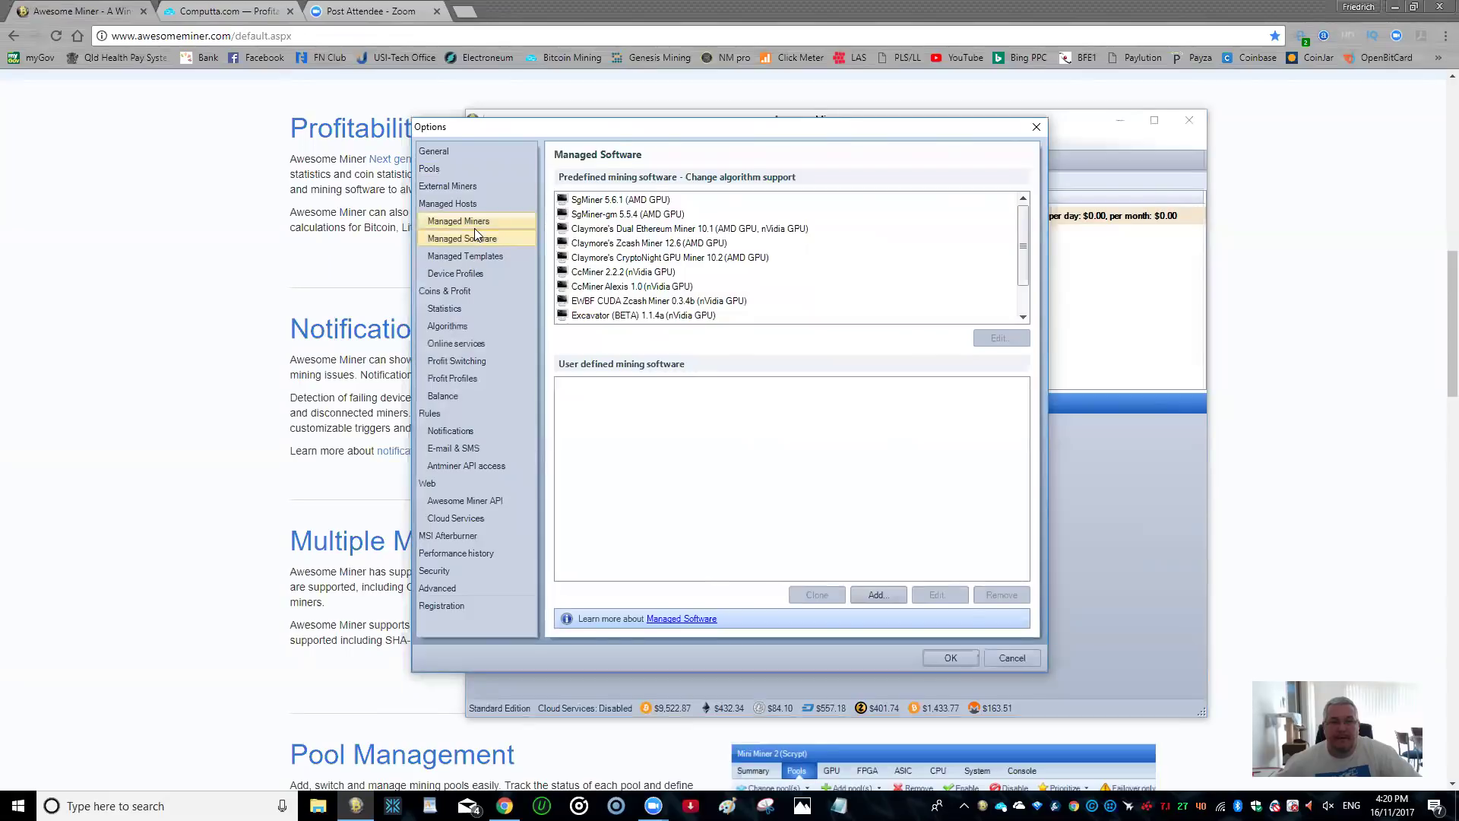
click(474, 228)
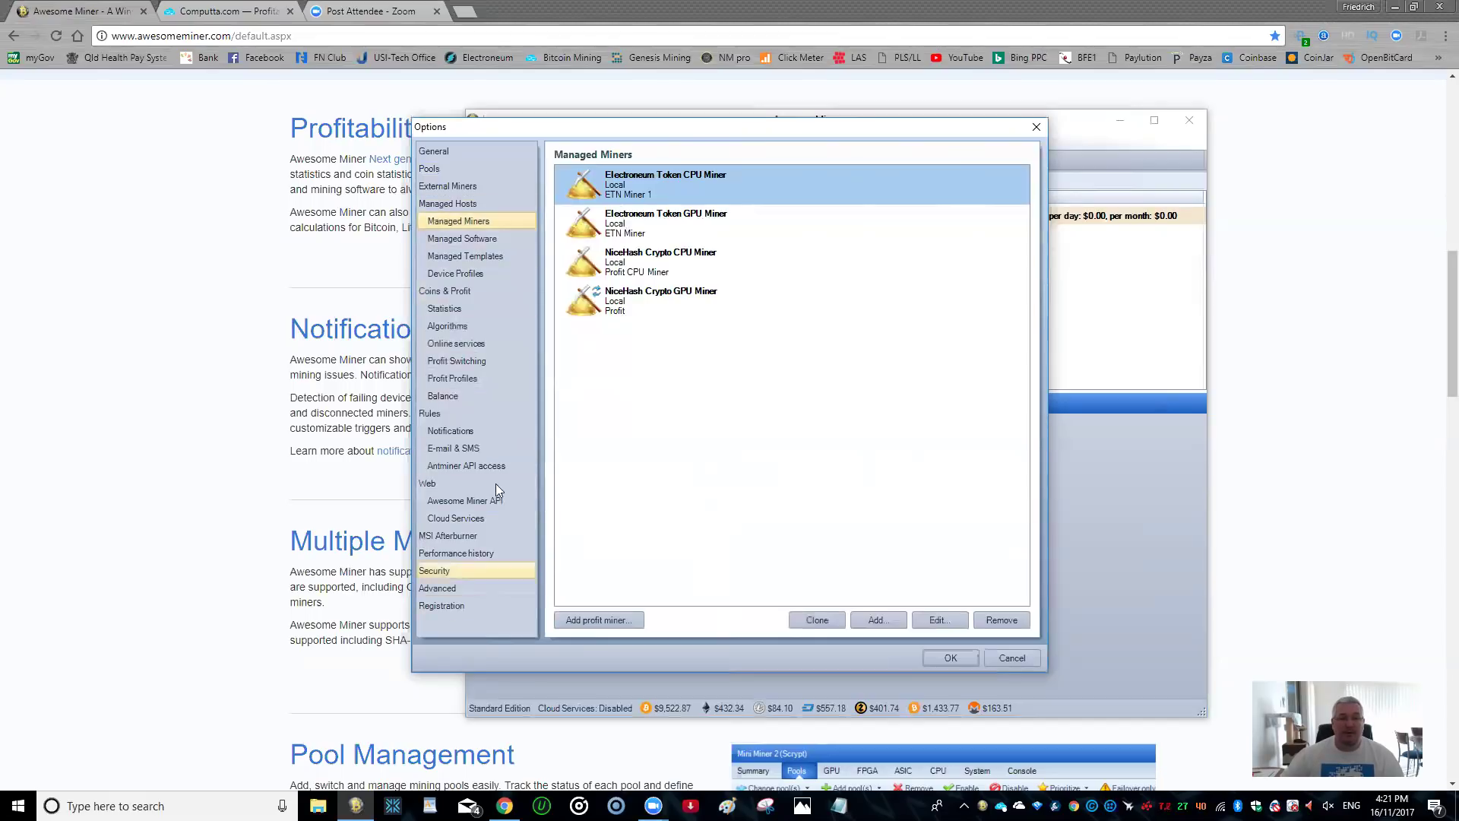
click(436, 151)
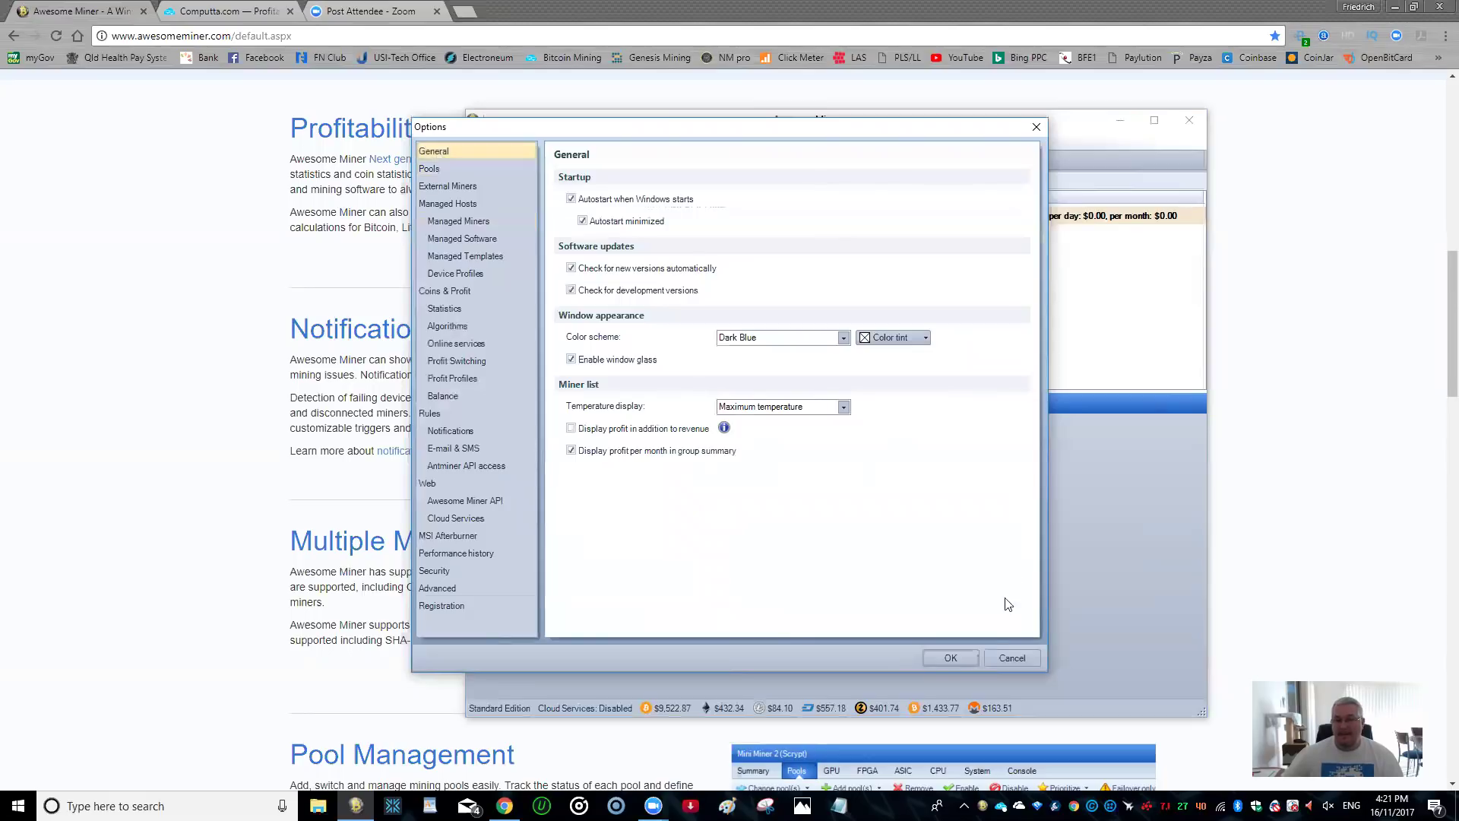
click(960, 658)
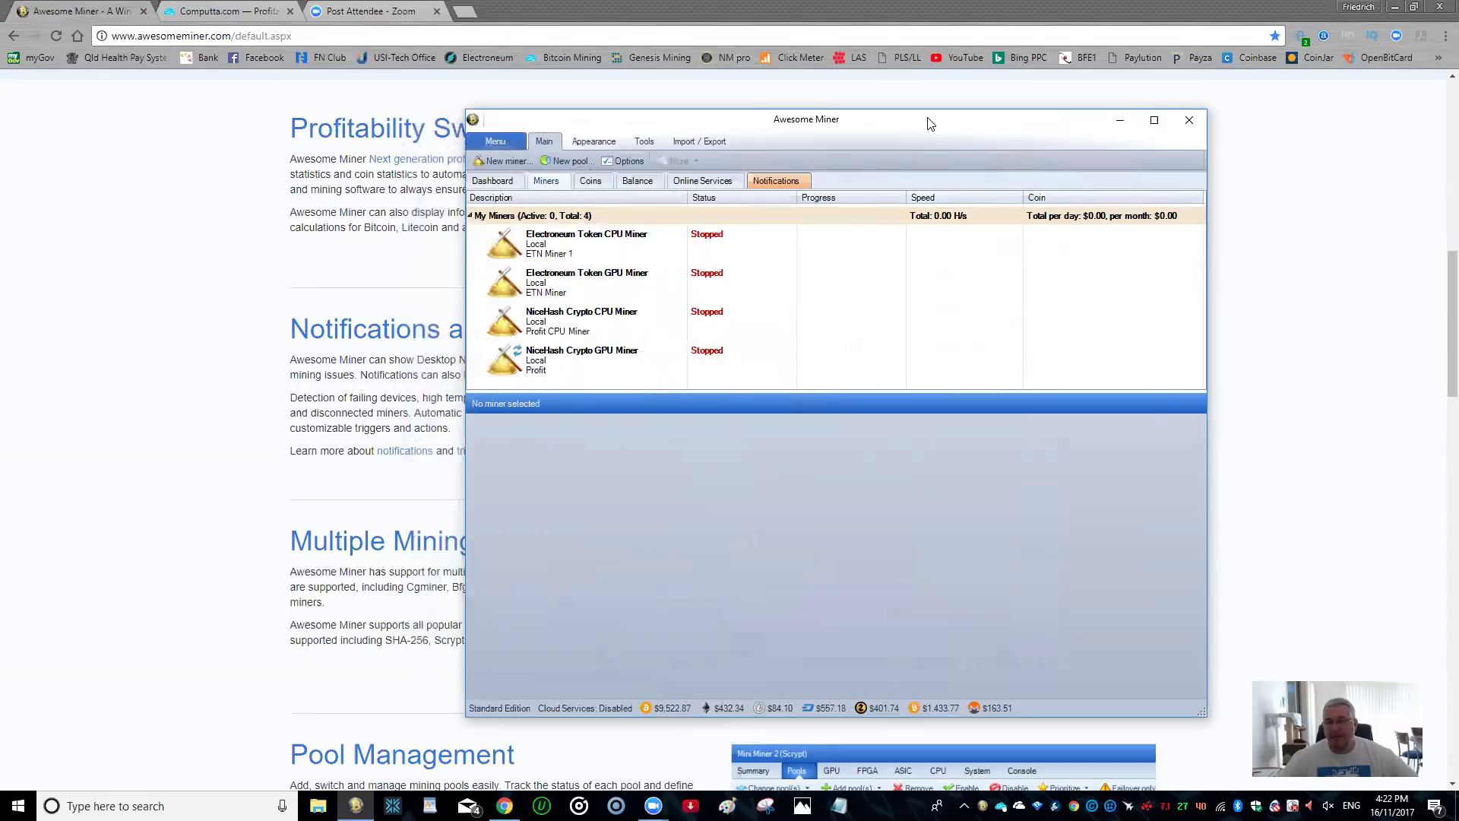
Step: Start the NiceHash Crypto CPU Miner and arrange the Awesome Miner and cpuminer console windows side by side
drag(931, 124, 1122, 179)
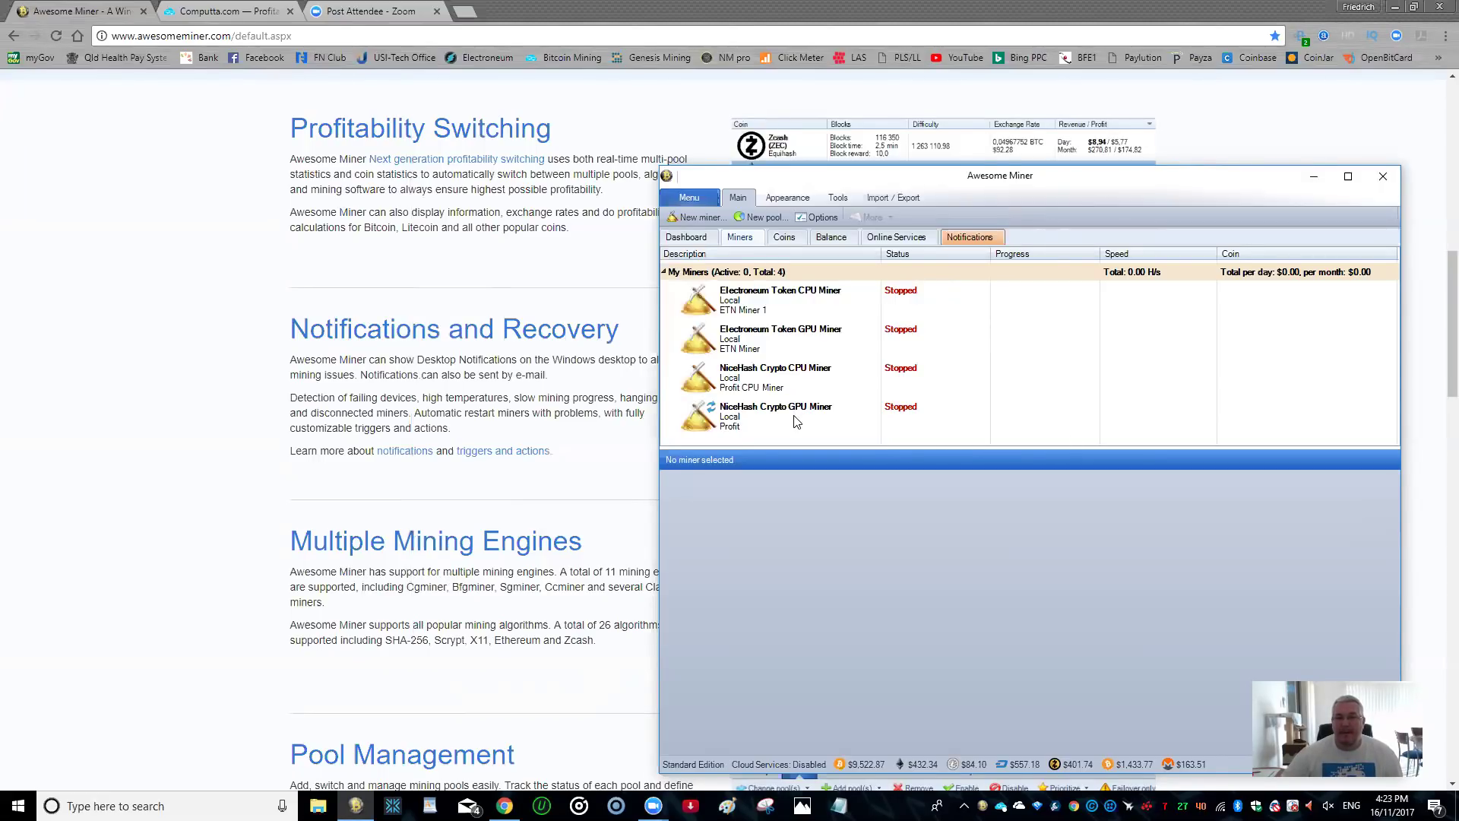
click(786, 373)
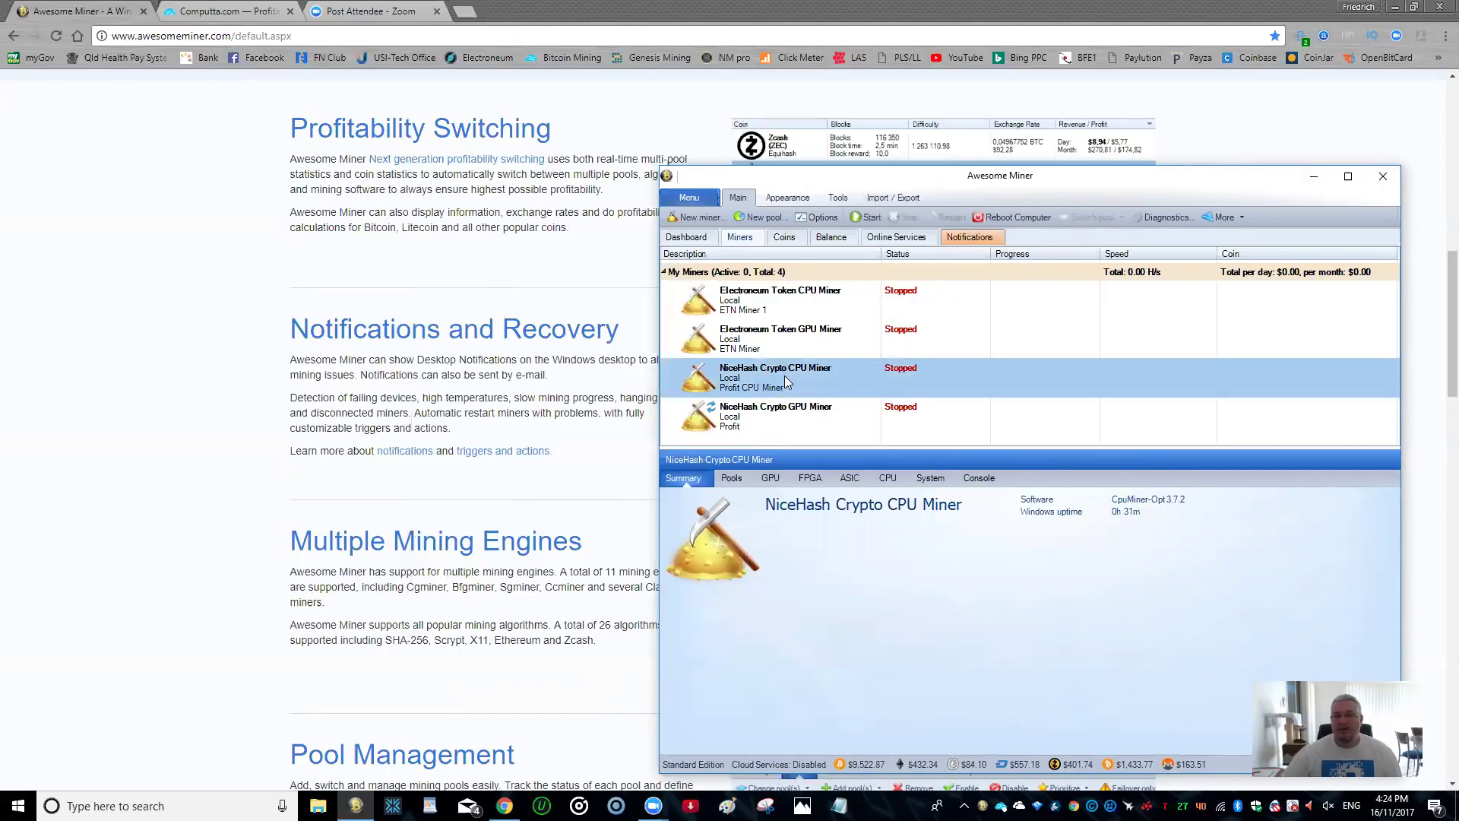
click(863, 218)
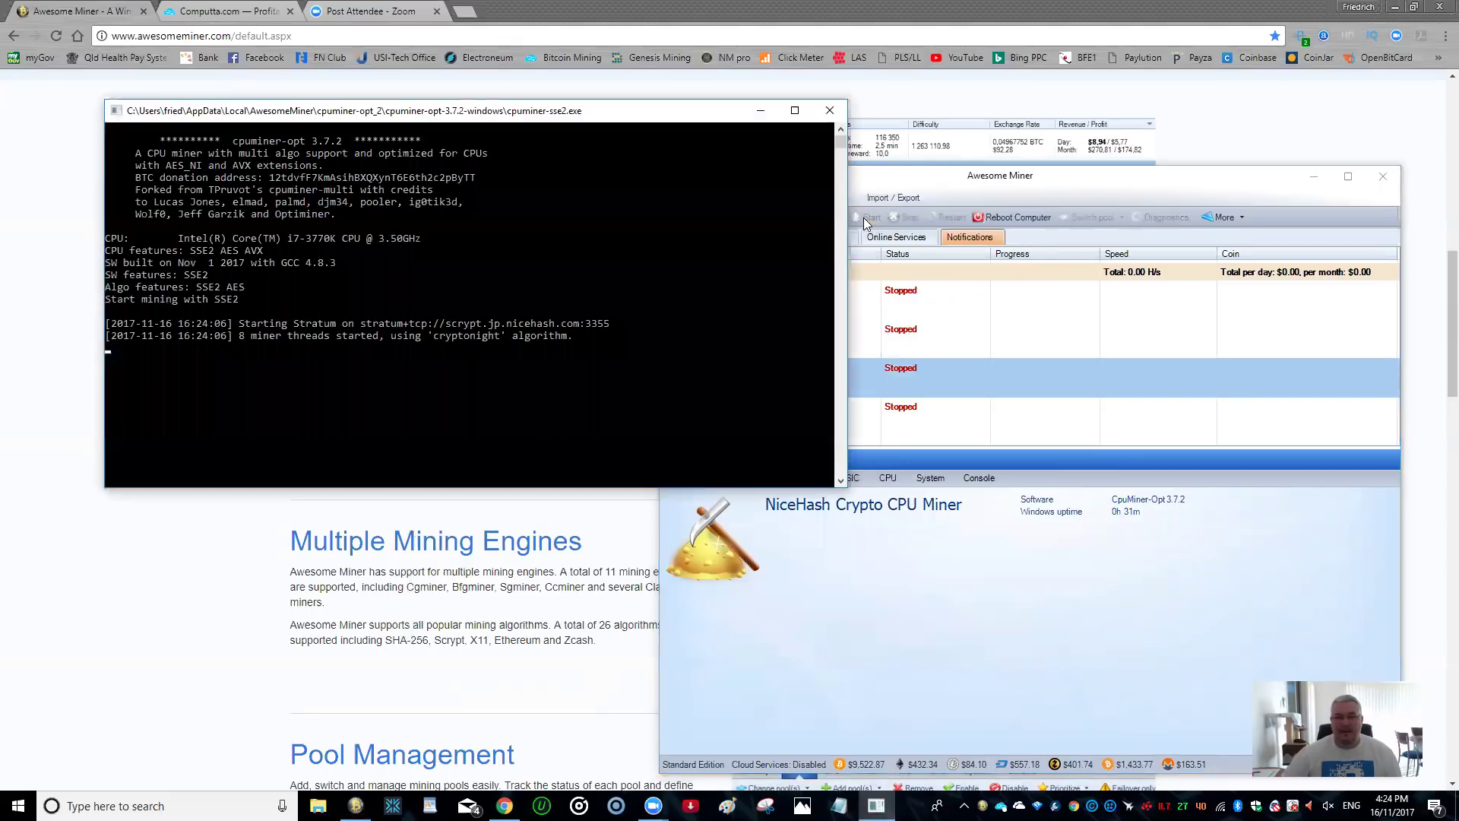
drag(659, 117, 606, 147)
drag(794, 248, 652, 252)
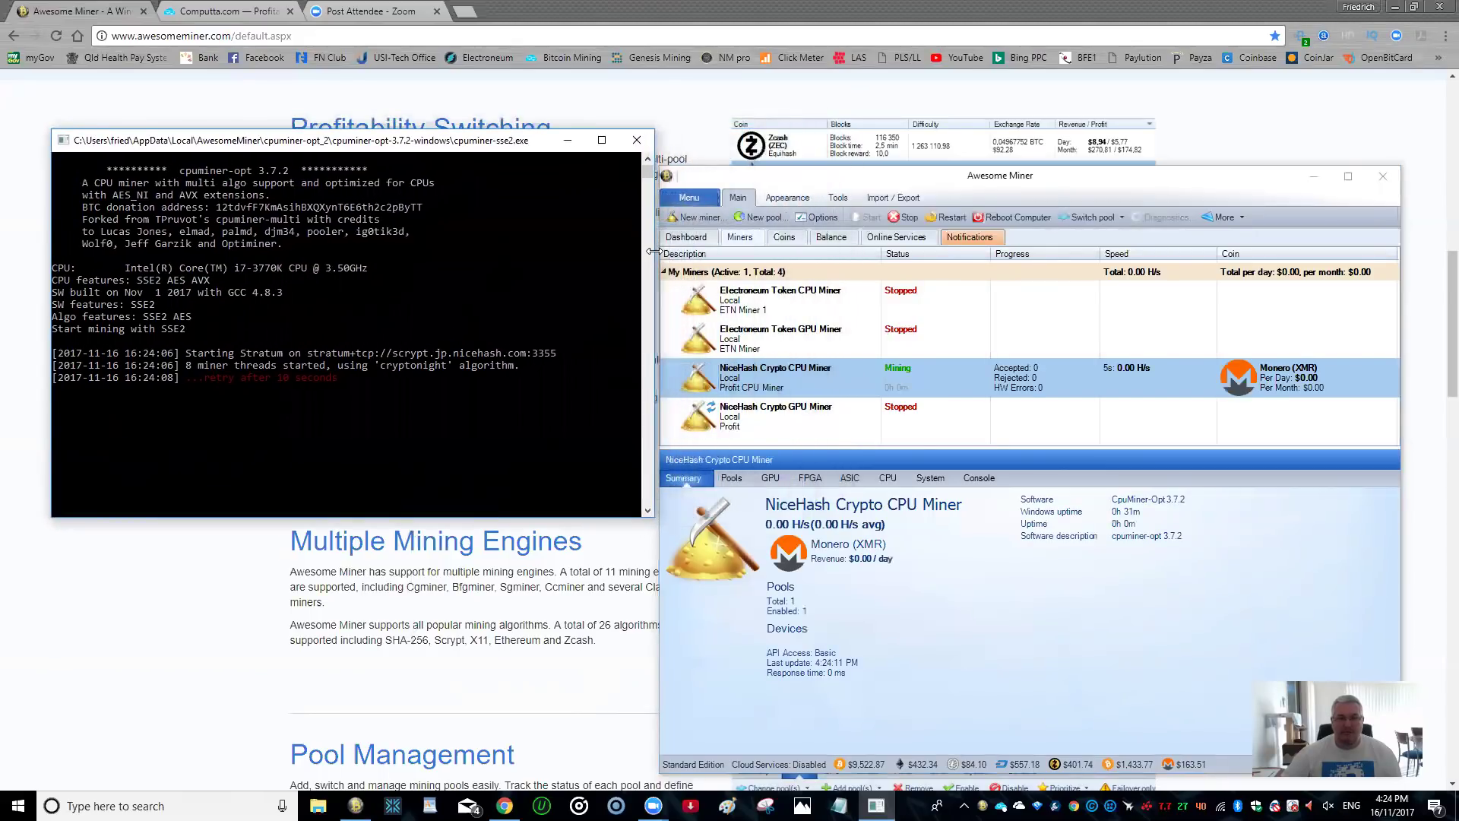
drag(534, 146, 531, 402)
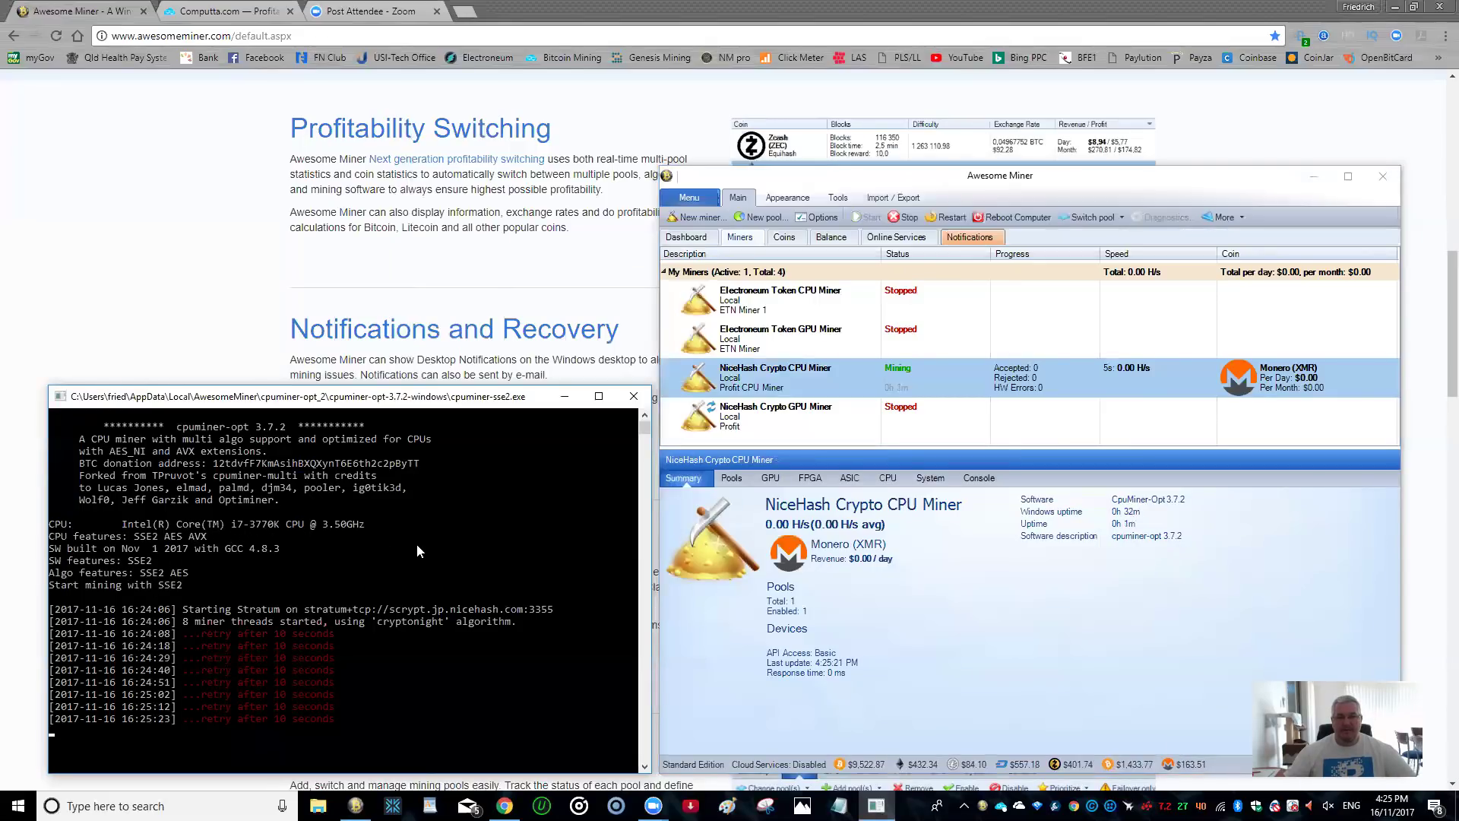
Step: Stop the NiceHash Crypto CPU Miner and select the NiceHash Crypto GPU Miner
click(905, 218)
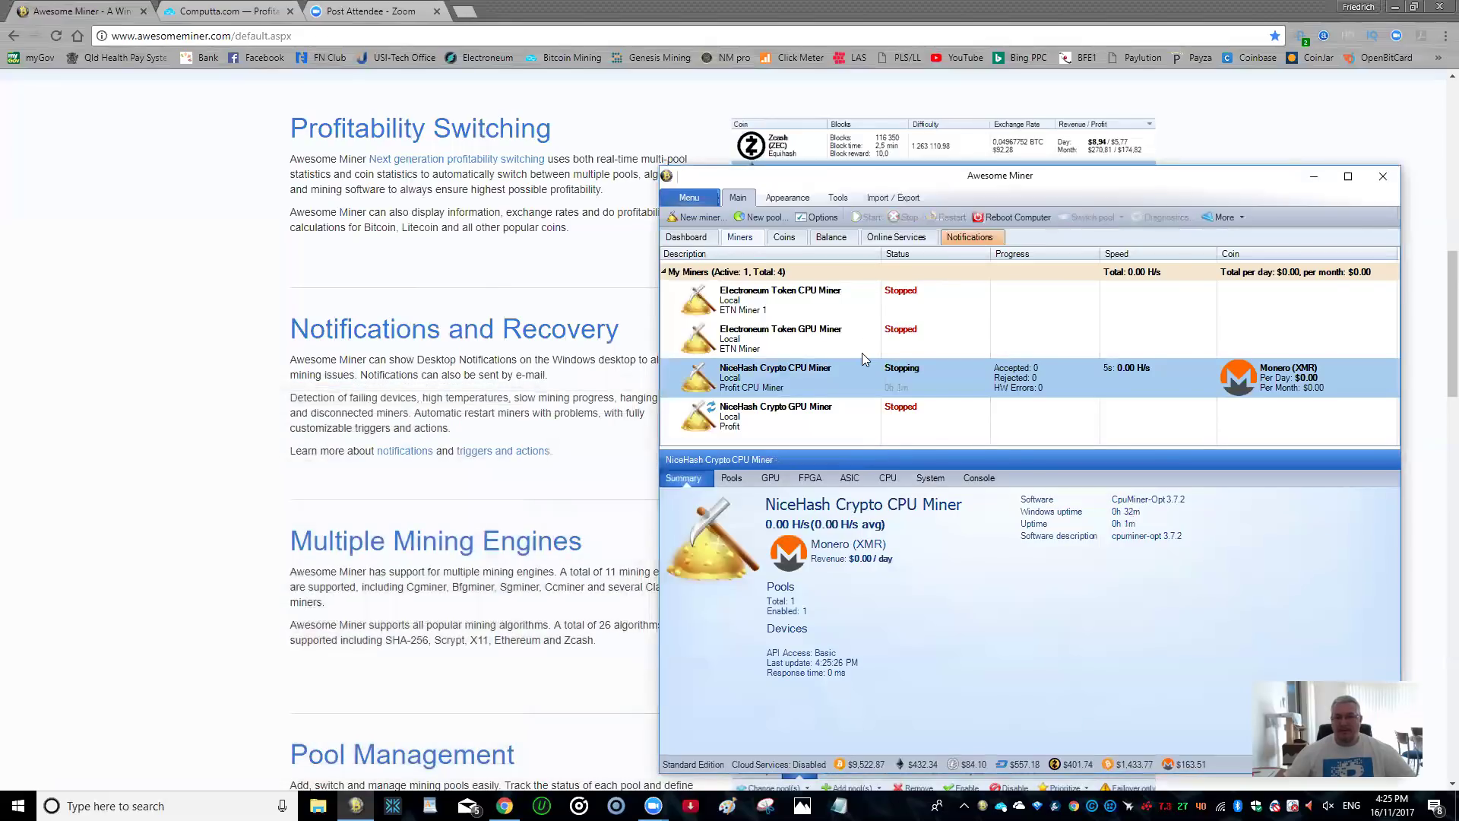
click(834, 424)
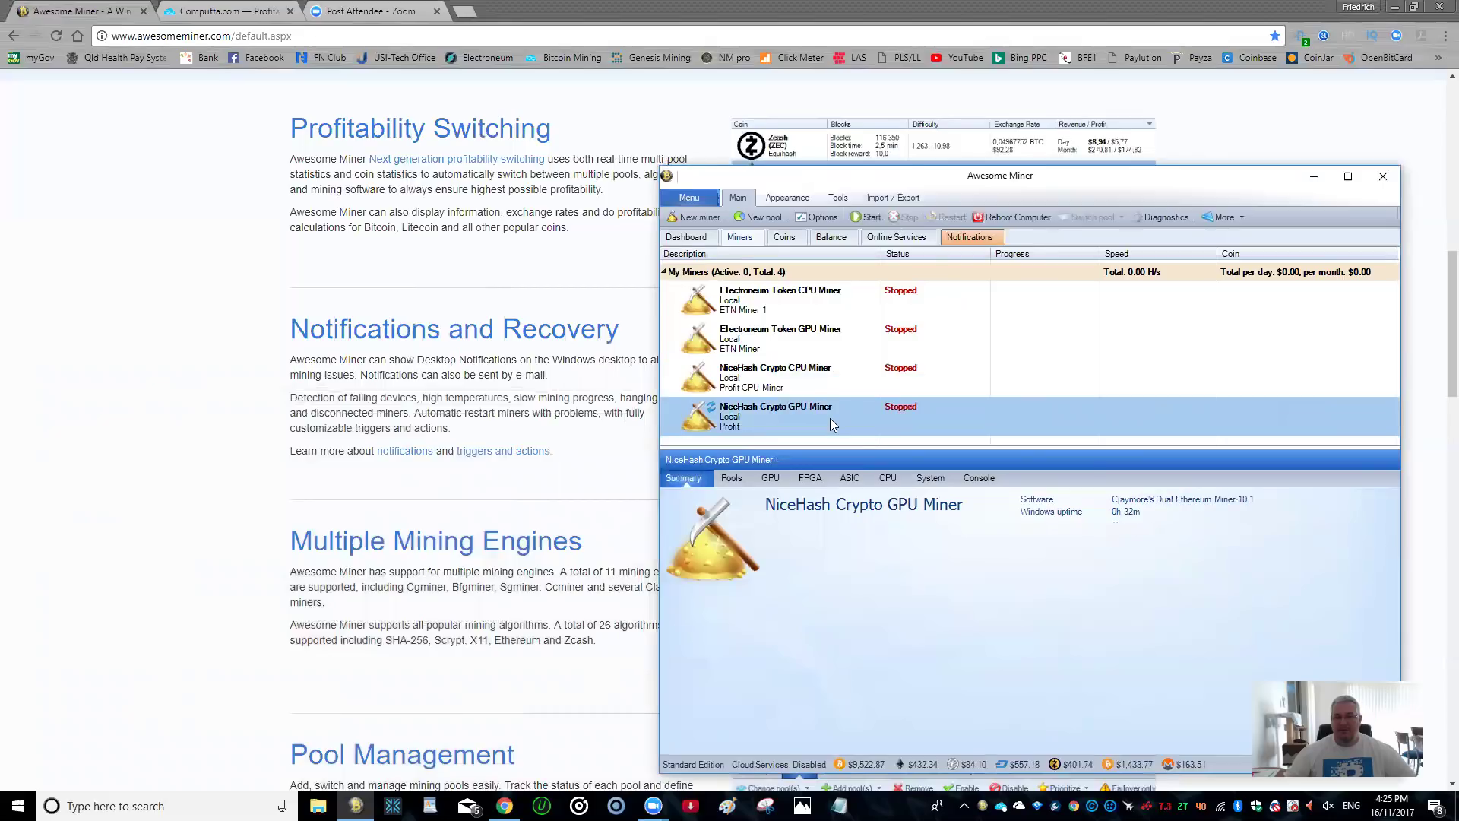
Step: Start the NiceHash Crypto GPU Miner and fit its Claymore console window beside the Awesome Miner window
click(868, 218)
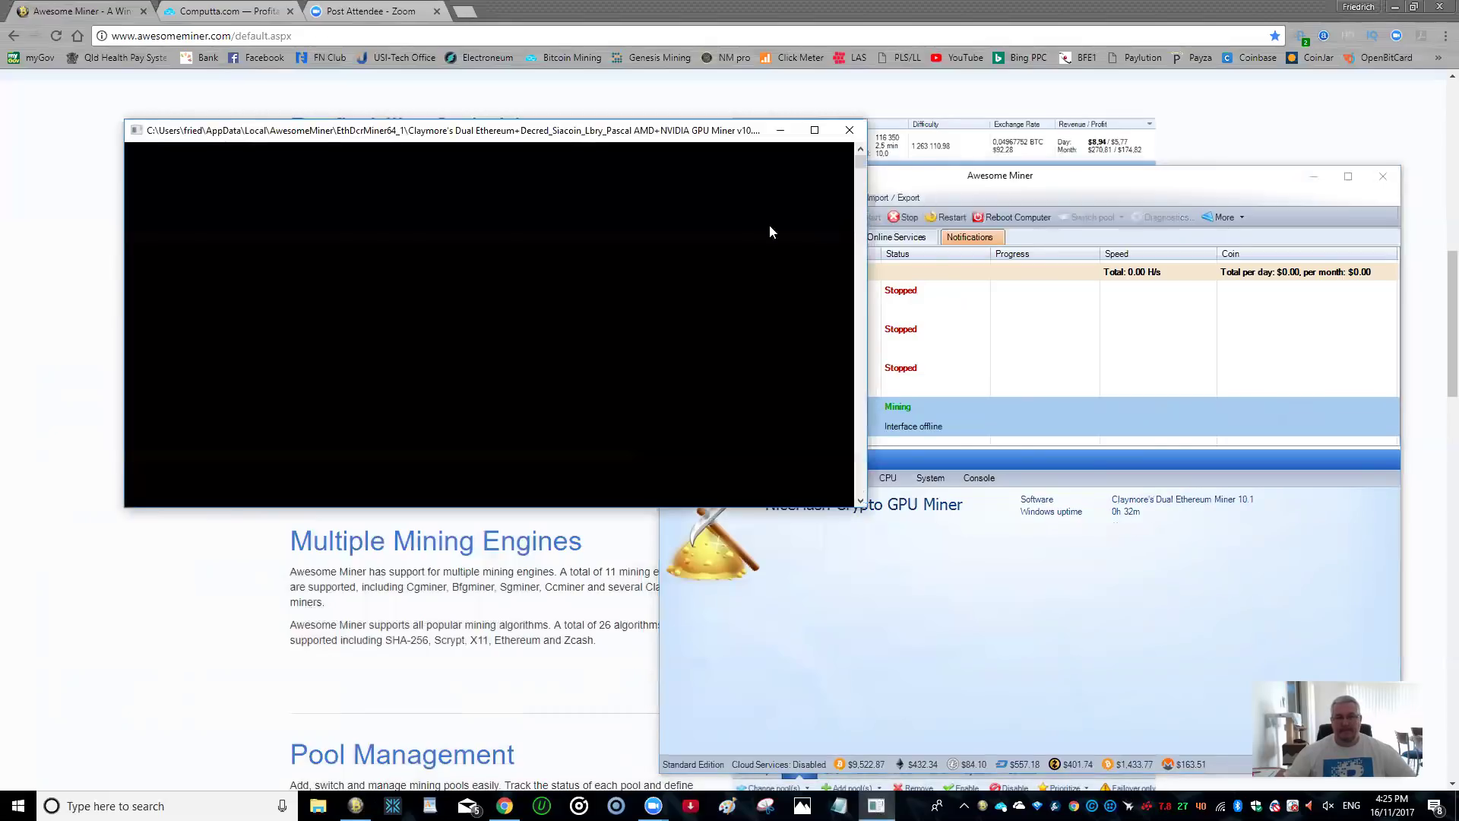
drag(866, 237, 720, 238)
drag(548, 130, 430, 178)
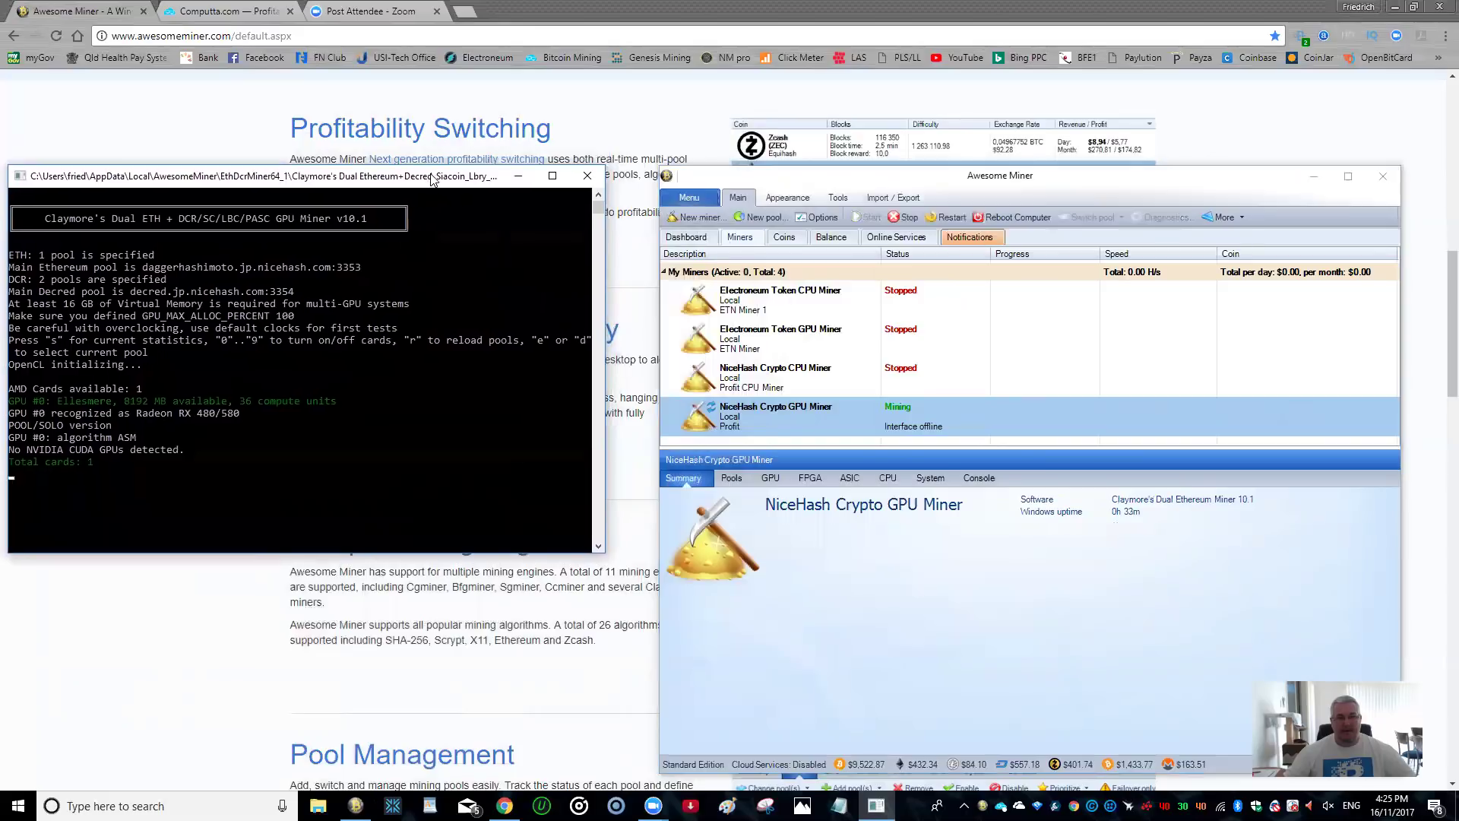
drag(604, 281, 652, 283)
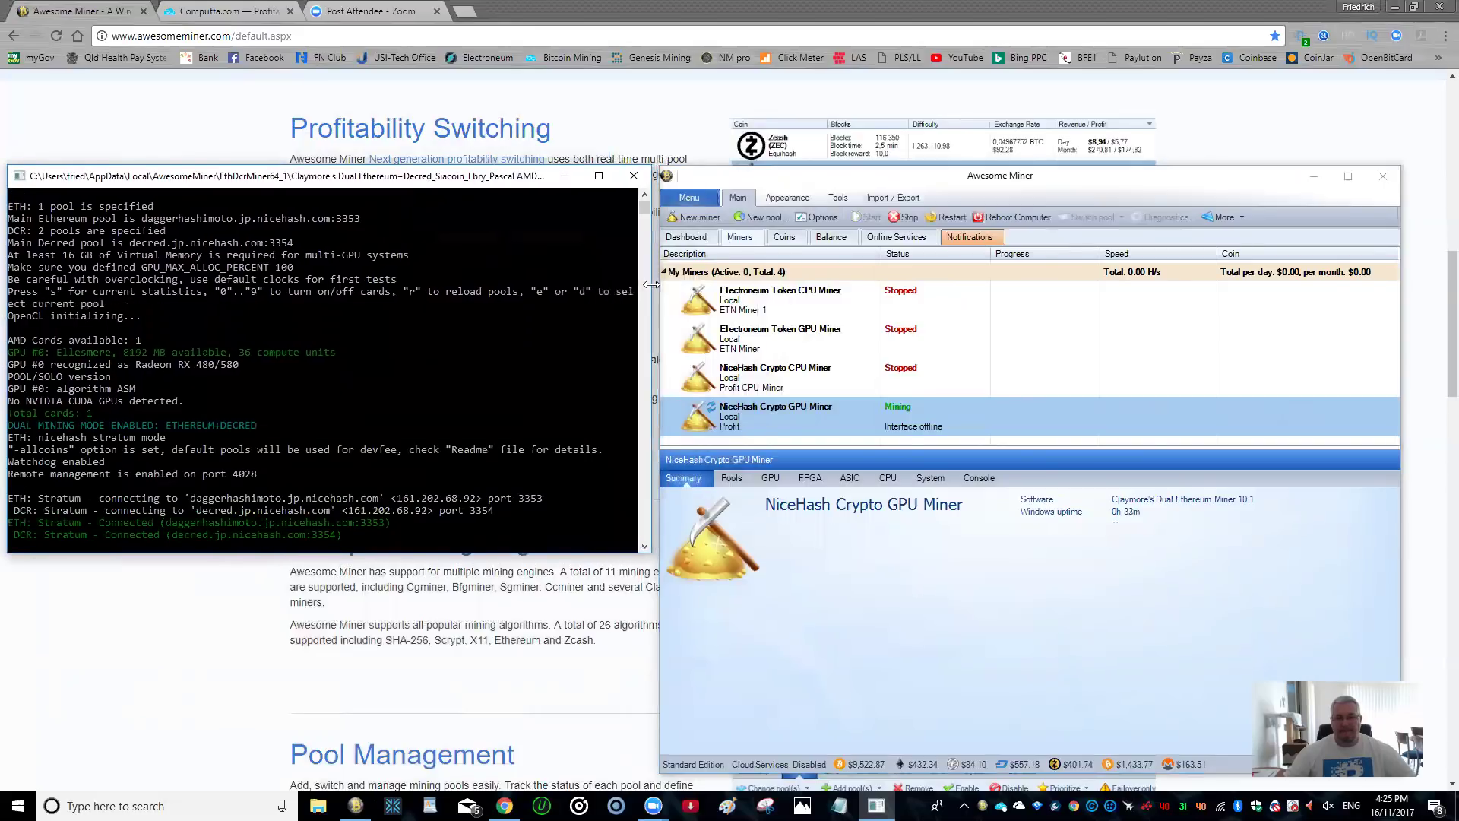
Step: Check the NiceHash Crypto GPU Miner's GPU details and summary, and move its console lower to free space above
click(772, 479)
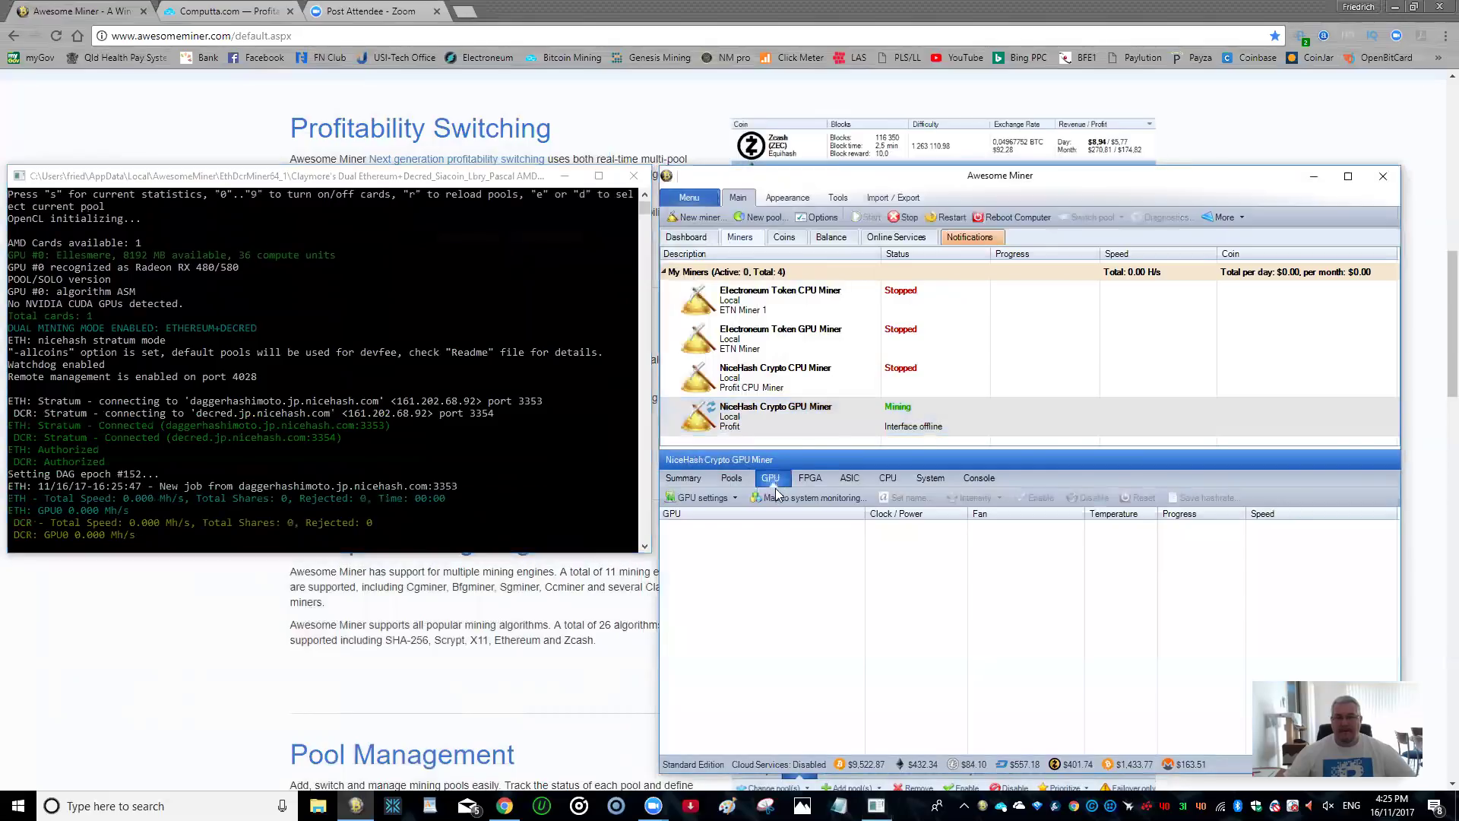
click(672, 479)
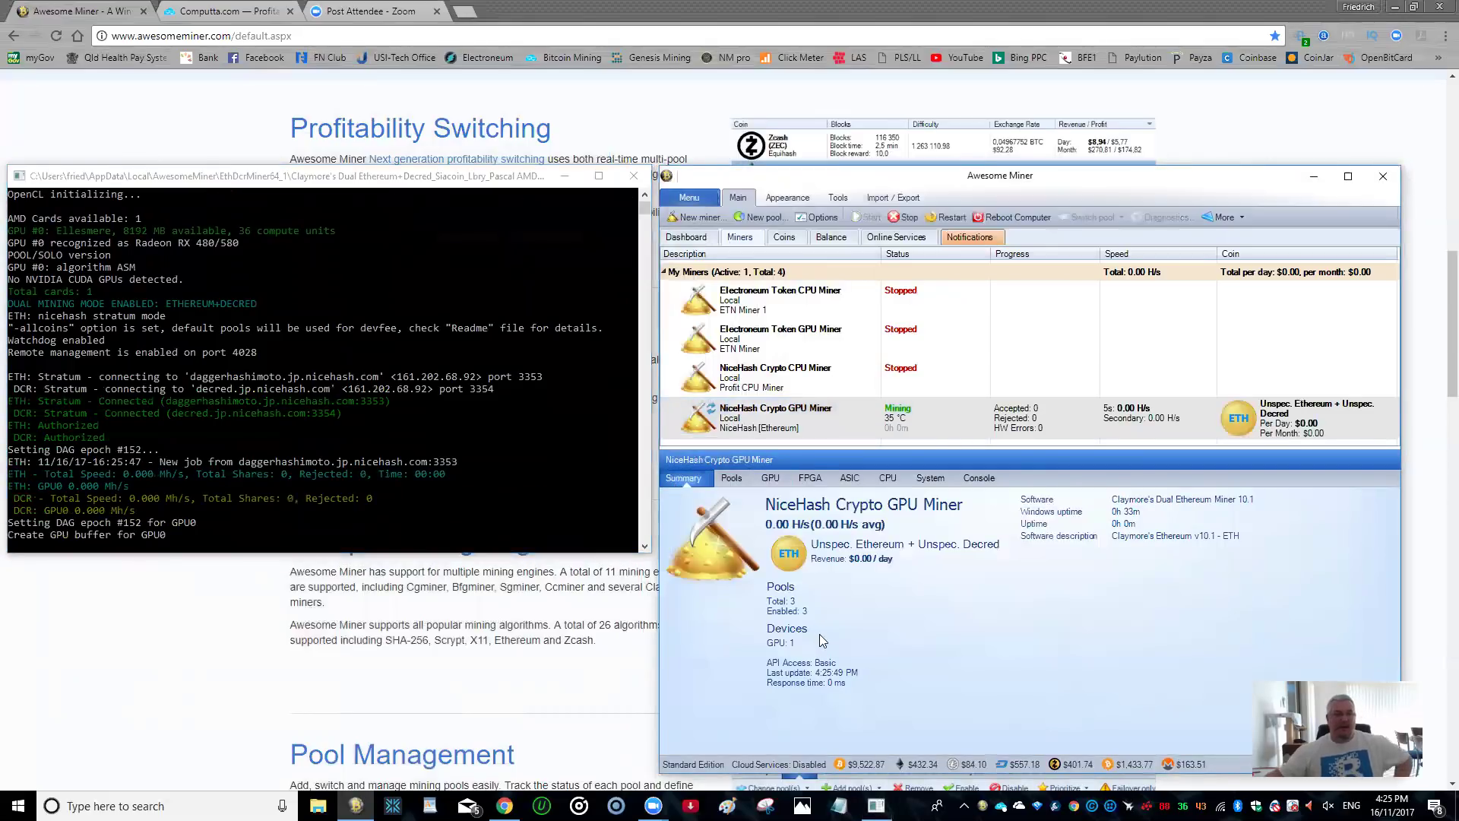
drag(436, 183, 438, 403)
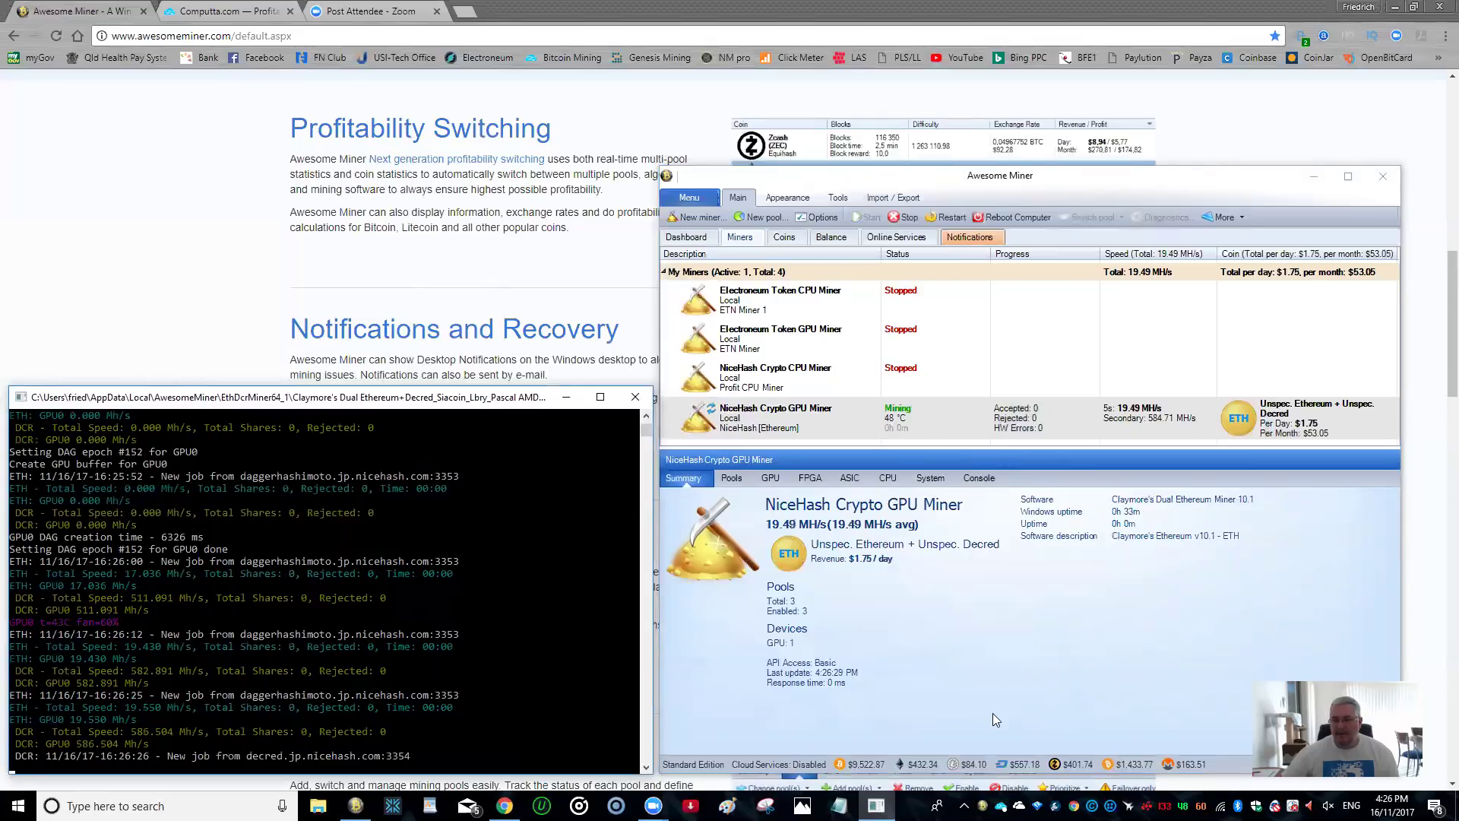
Step: Start the NiceHash Crypto CPU Miner, narrow its cpuminer console and place it above the Claymore console
click(754, 380)
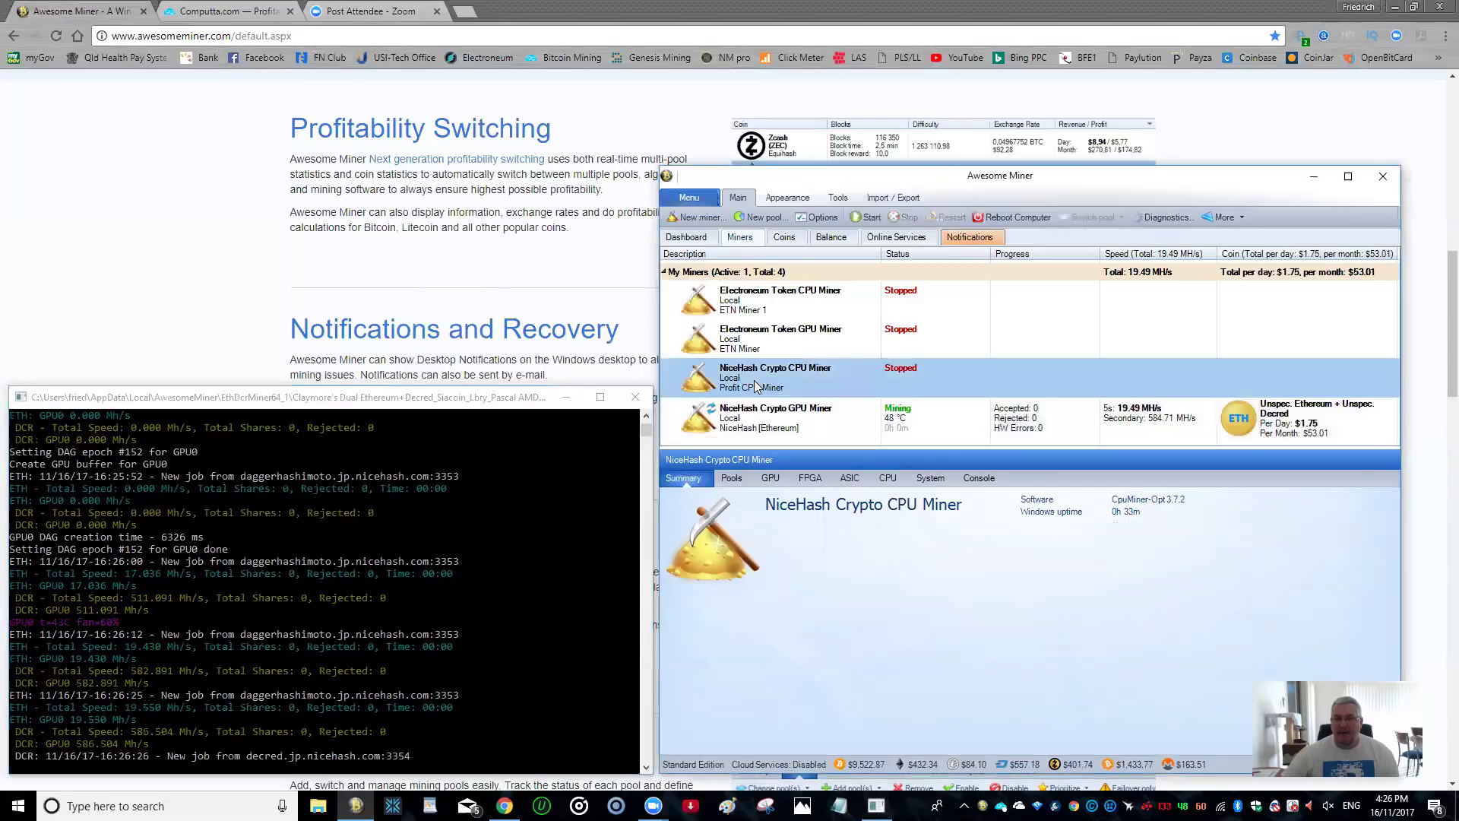
click(868, 217)
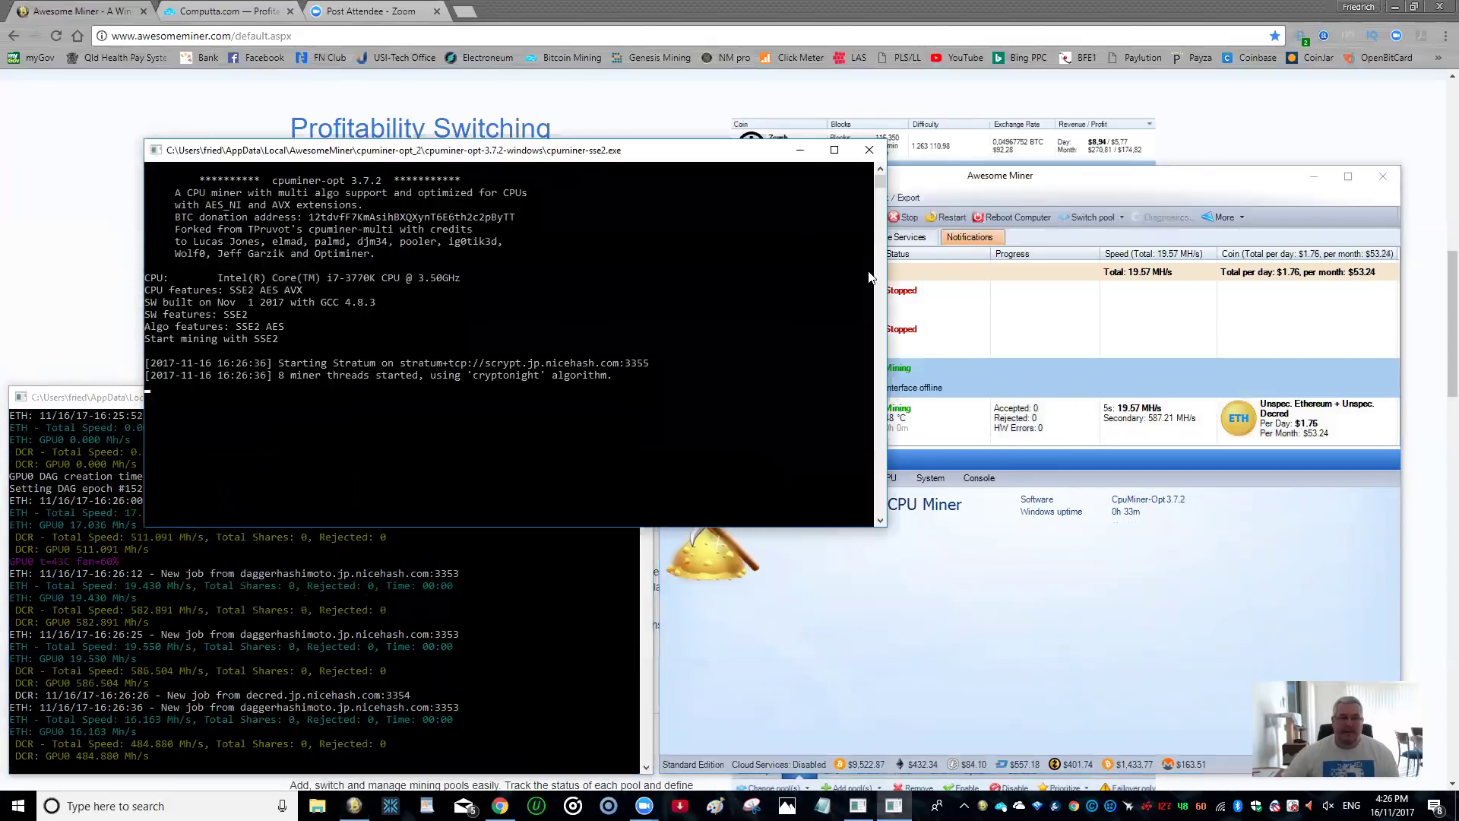
drag(891, 293, 737, 292)
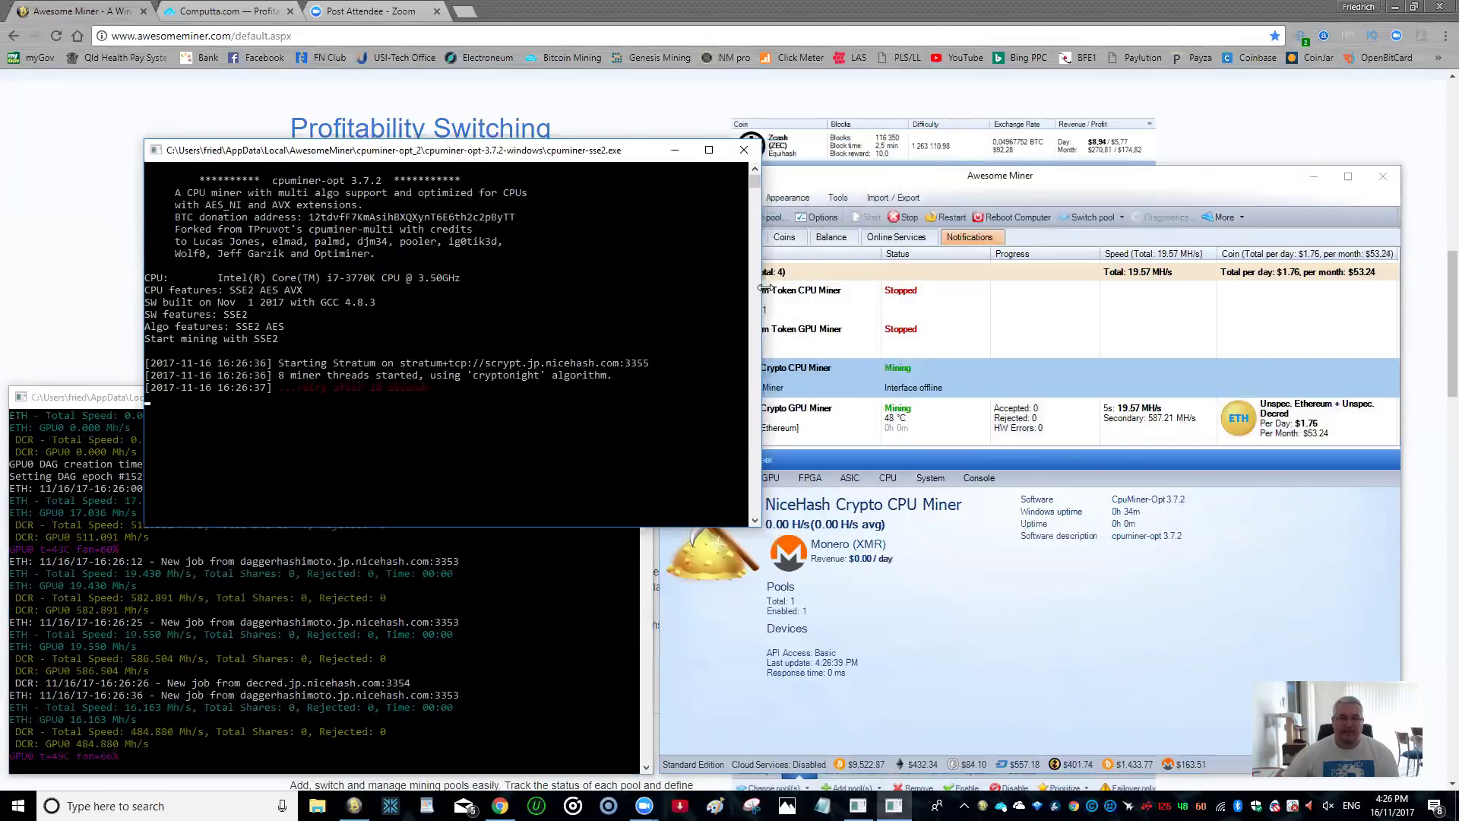
drag(601, 156, 464, 32)
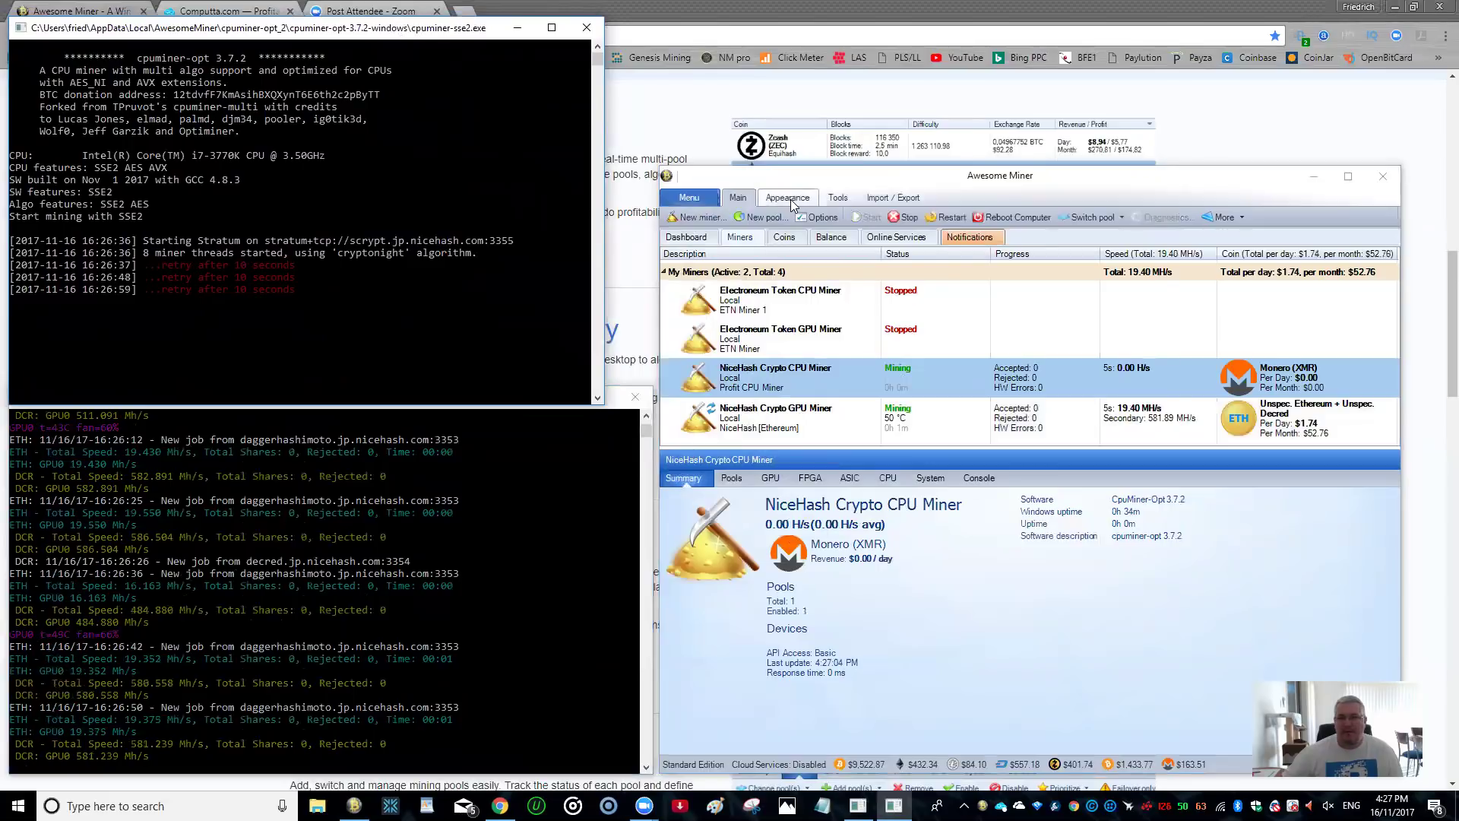
Step: Stop the NiceHash Crypto CPU Miner and the NiceHash Crypto GPU Miner
click(899, 219)
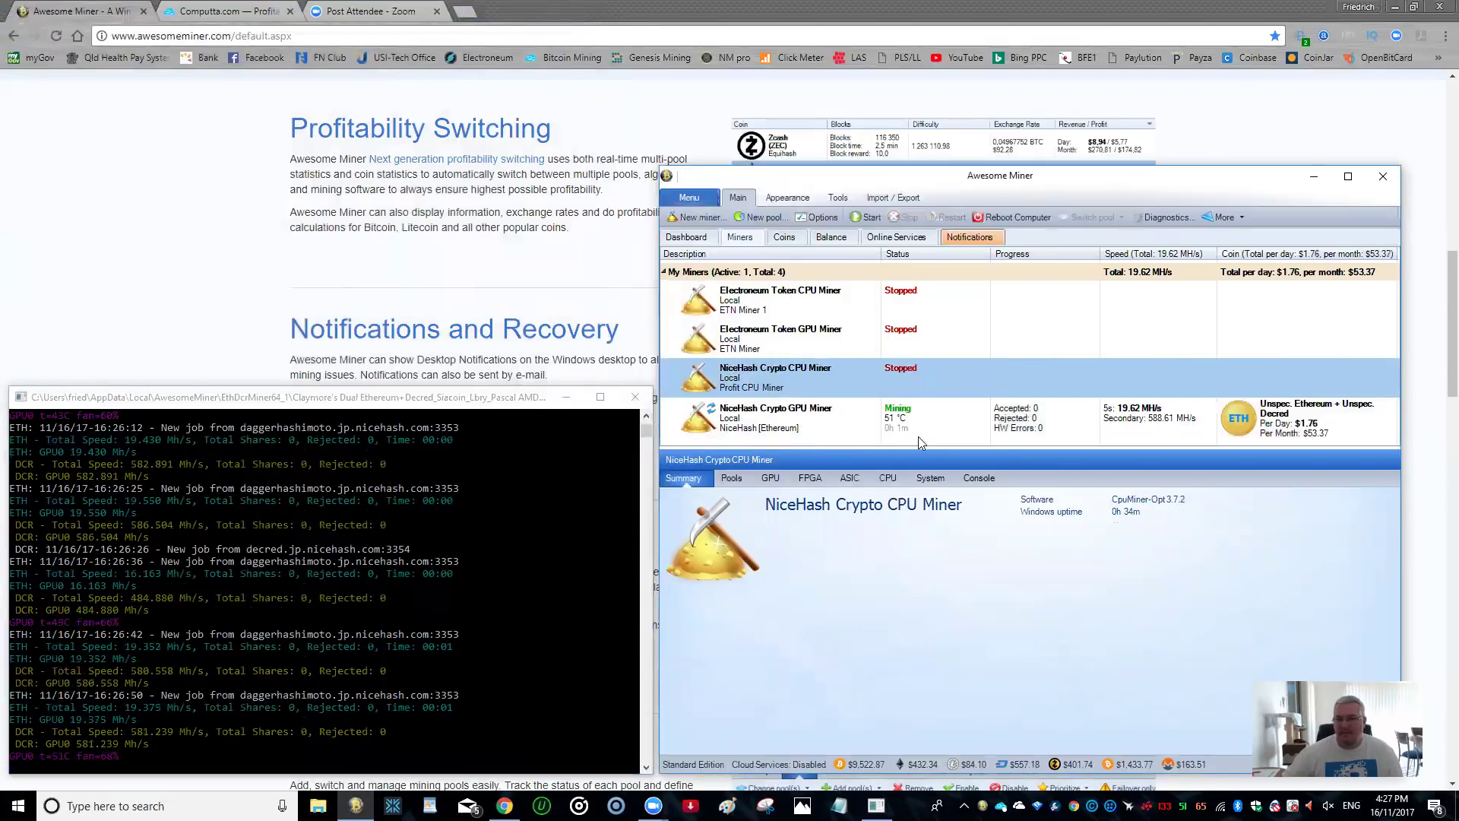
mouse_move(1165, 805)
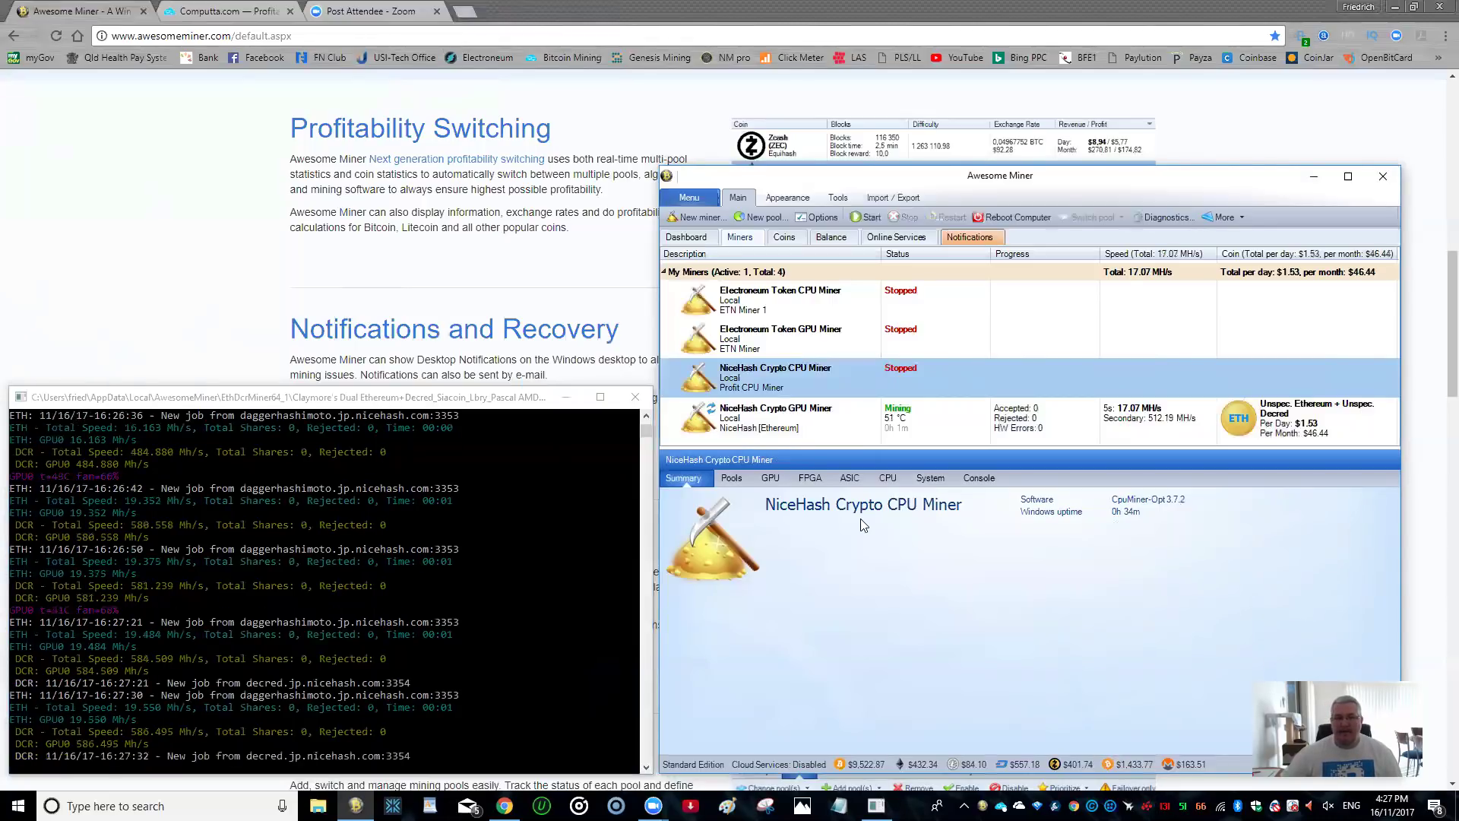
click(829, 429)
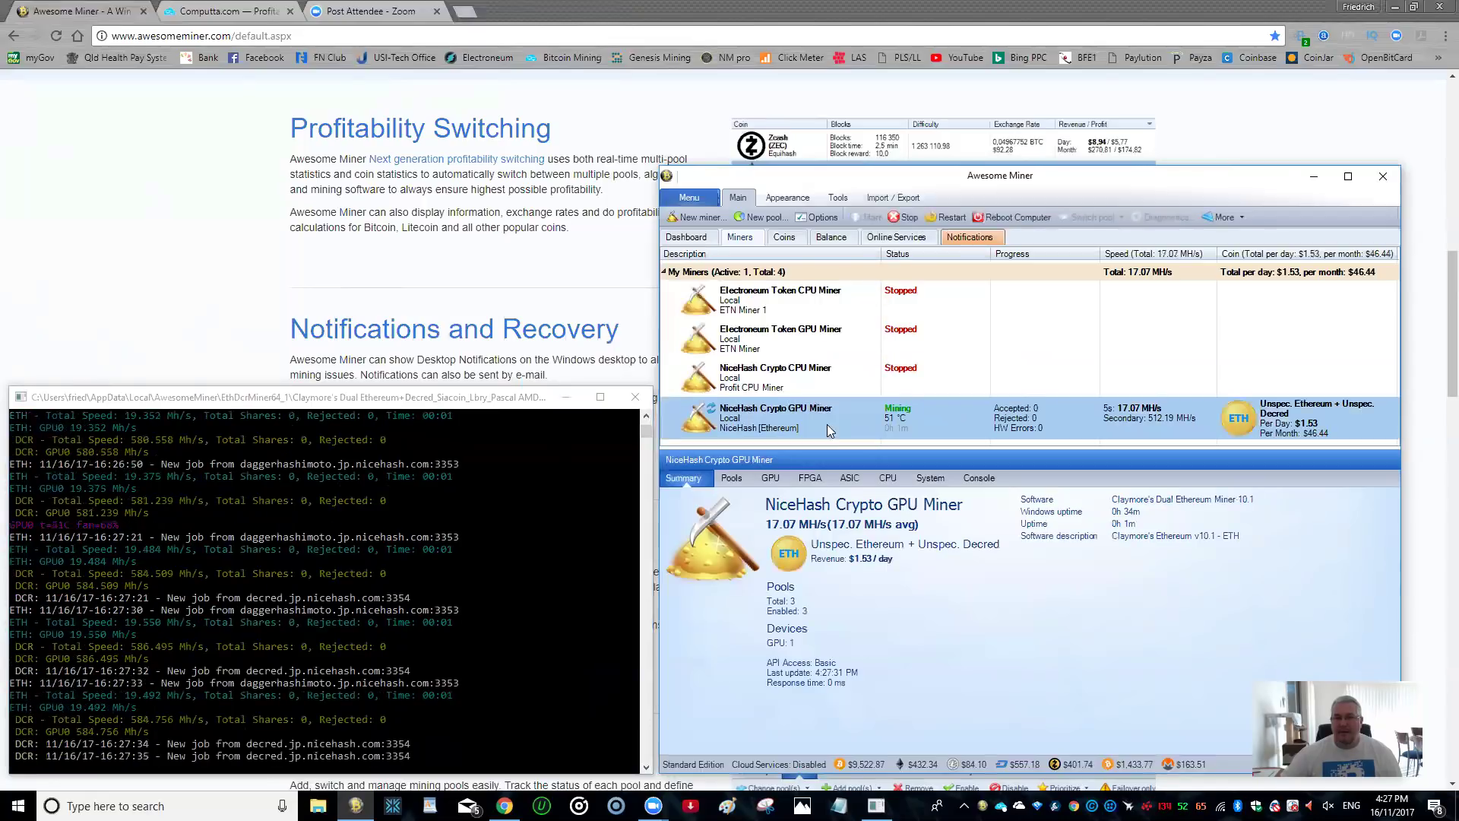
click(904, 219)
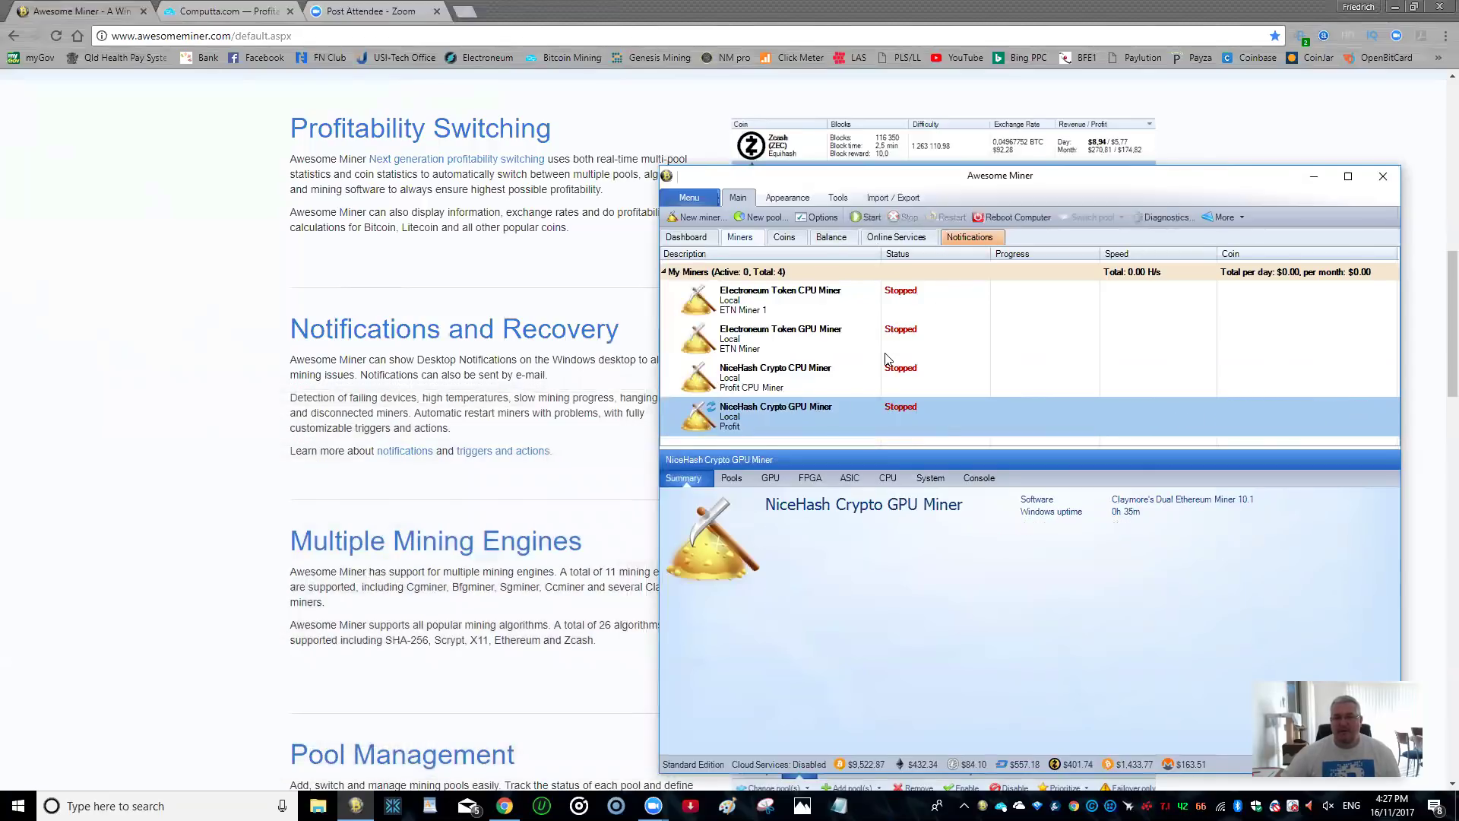
Step: Start the Electroneum Token CPU Miner and resize its cpuminer console to fit beside the Awesome Miner window
click(798, 303)
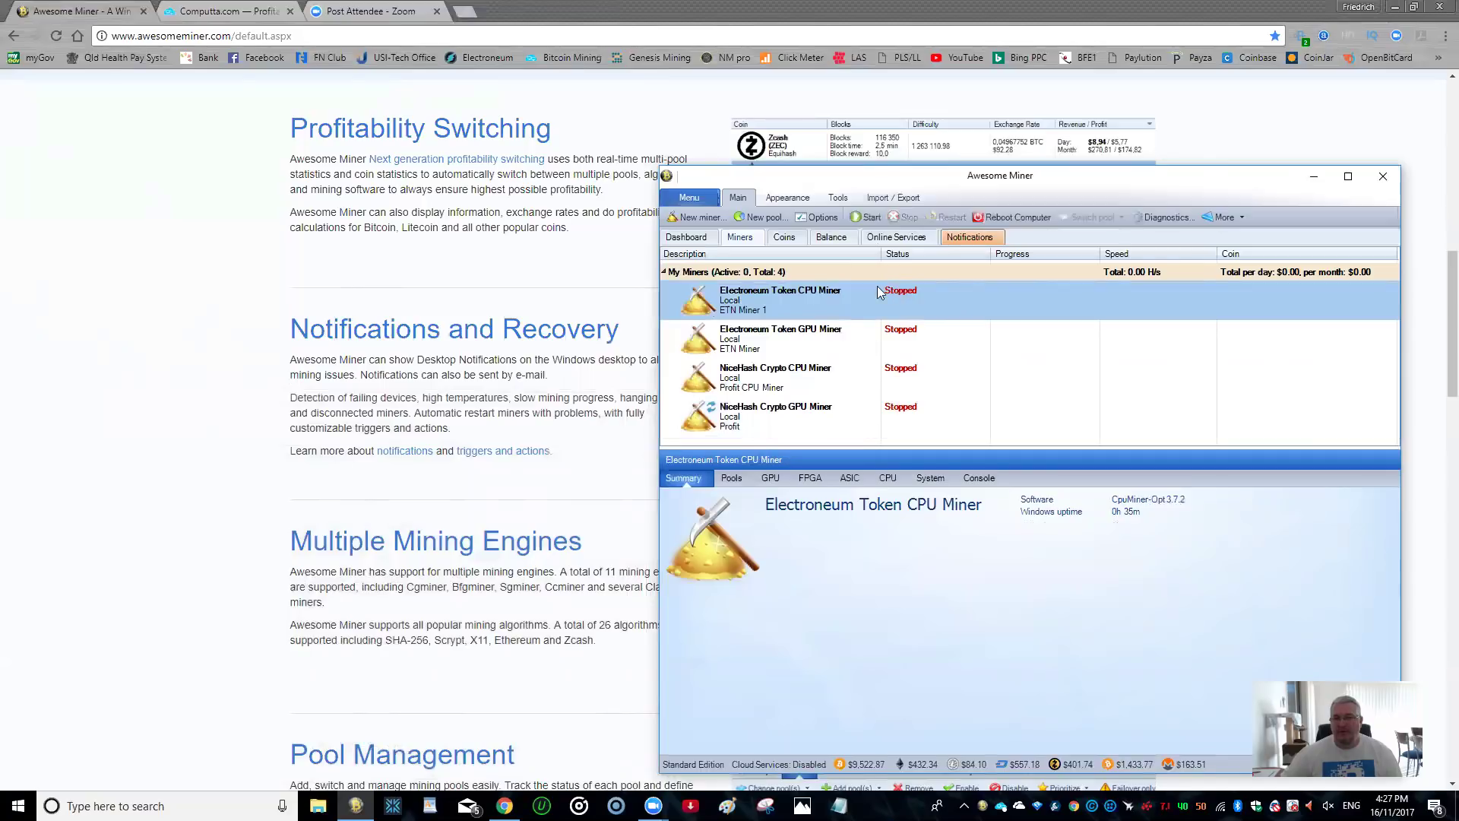
click(861, 216)
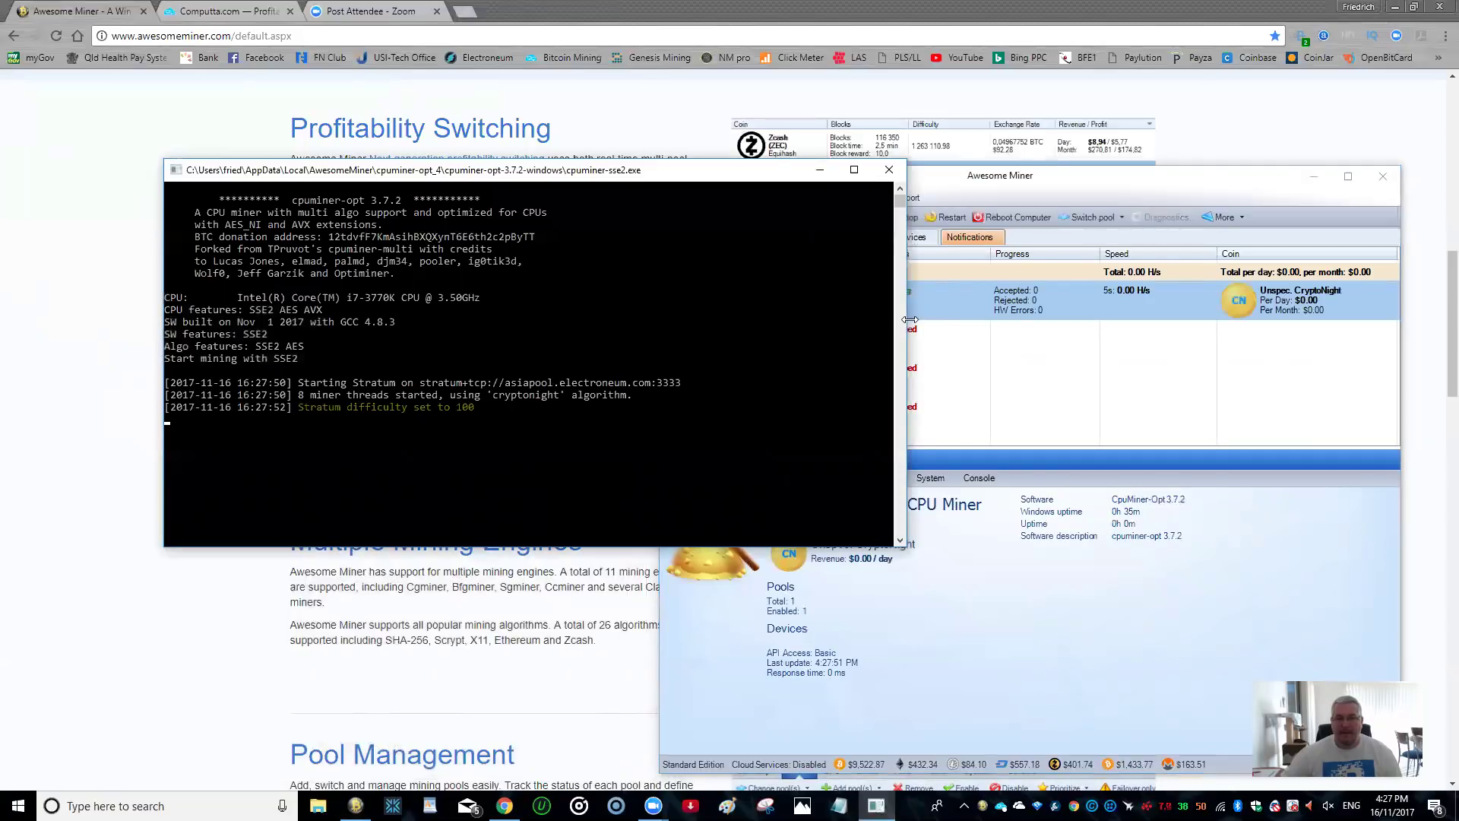
drag(906, 320, 780, 319)
drag(602, 174, 453, 124)
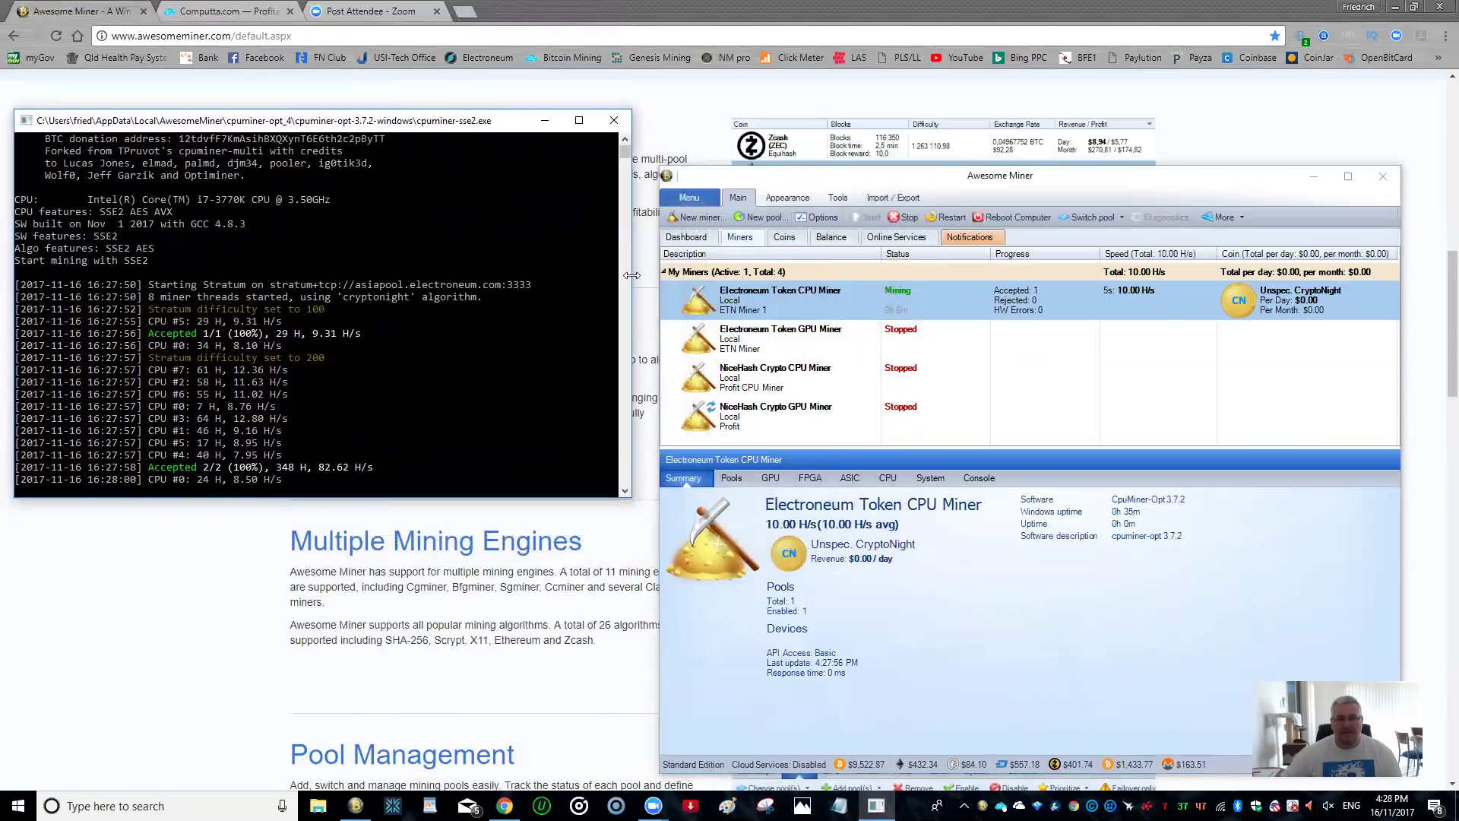
drag(631, 279, 655, 283)
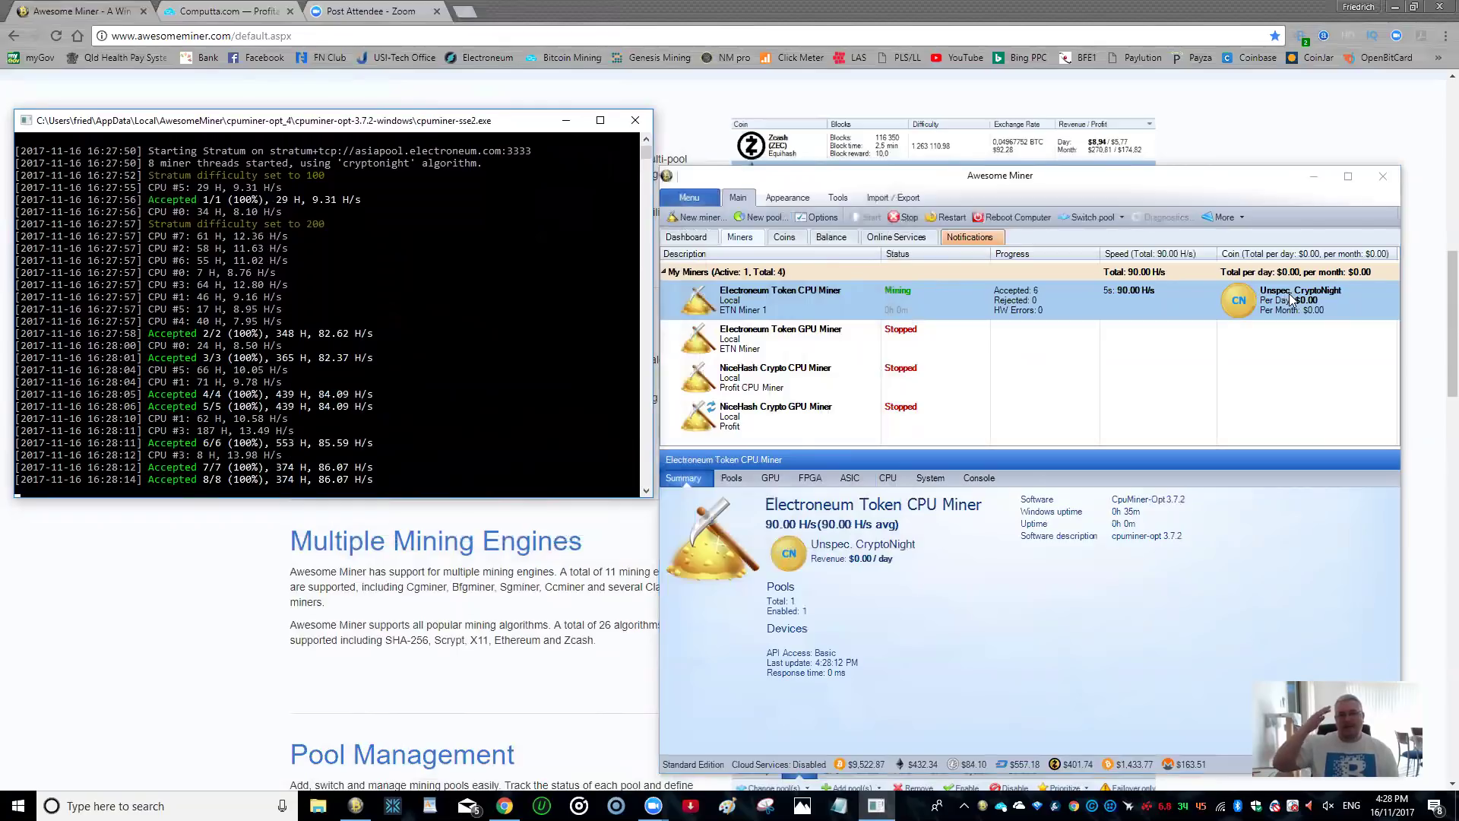
drag(459, 124, 463, 89)
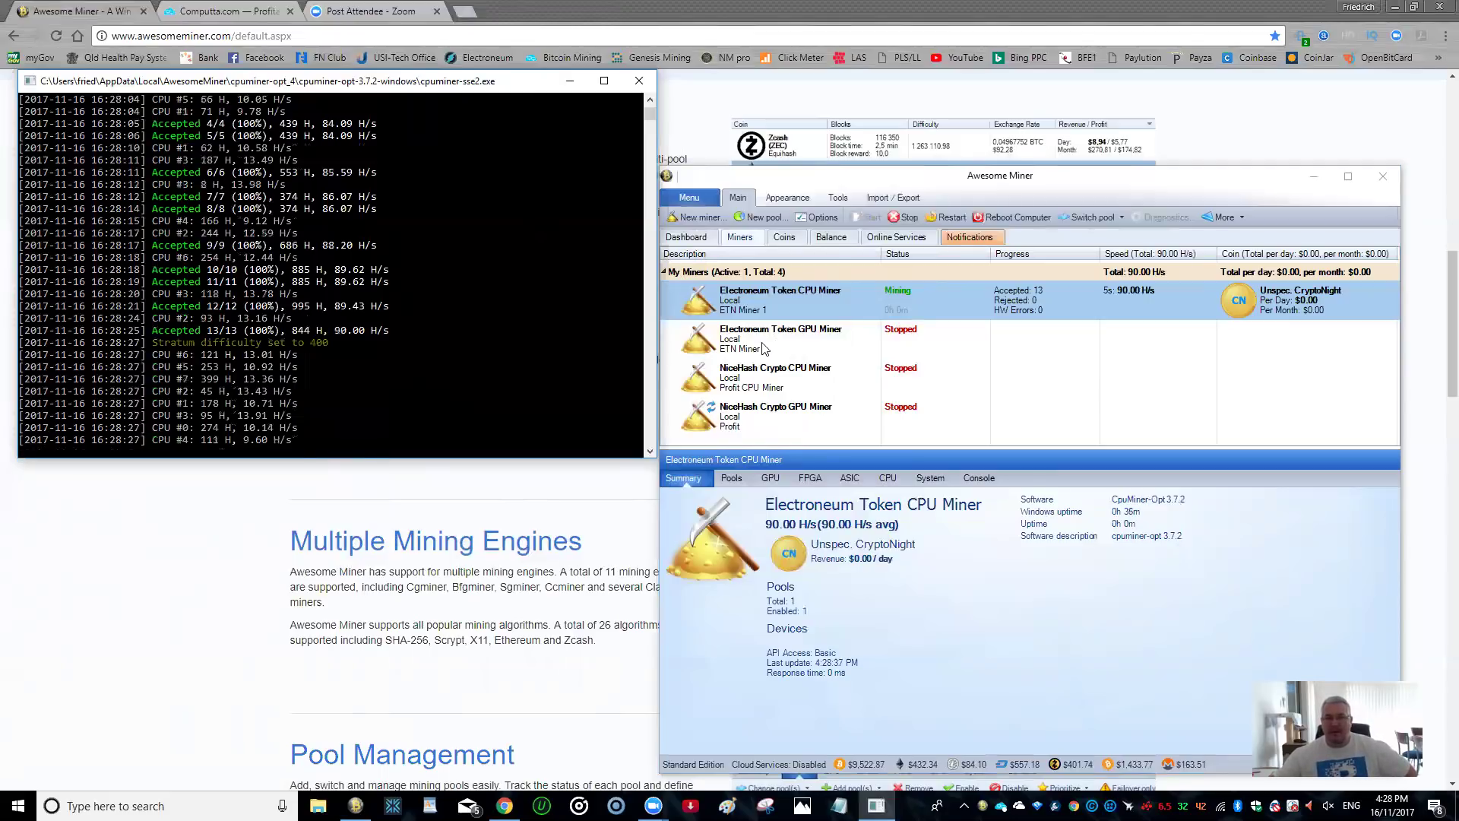
Step: Start the Electroneum Token GPU Miner and place its Claymore CryptoNote console below the cpuminer console
click(806, 346)
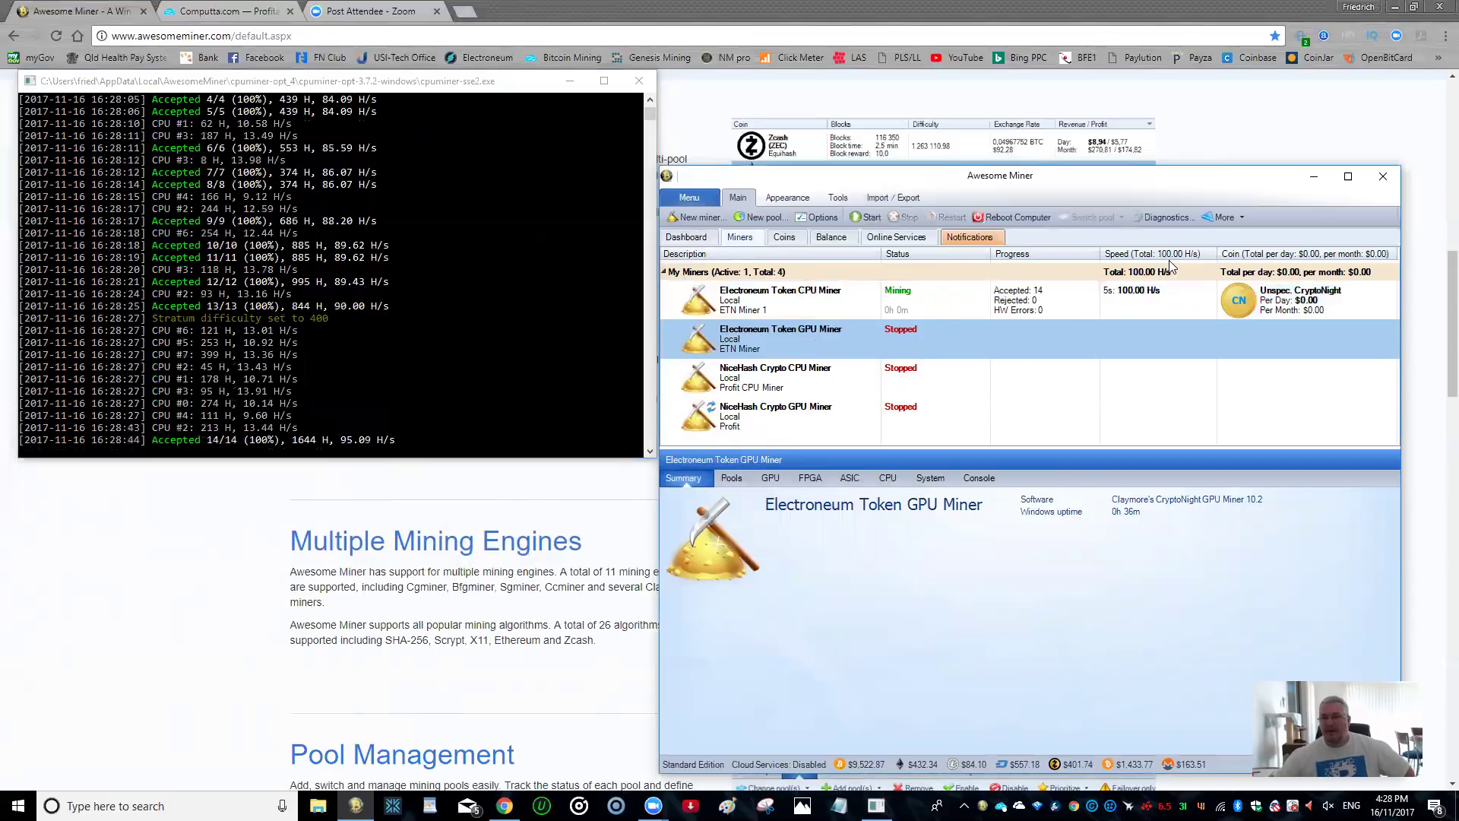
click(866, 217)
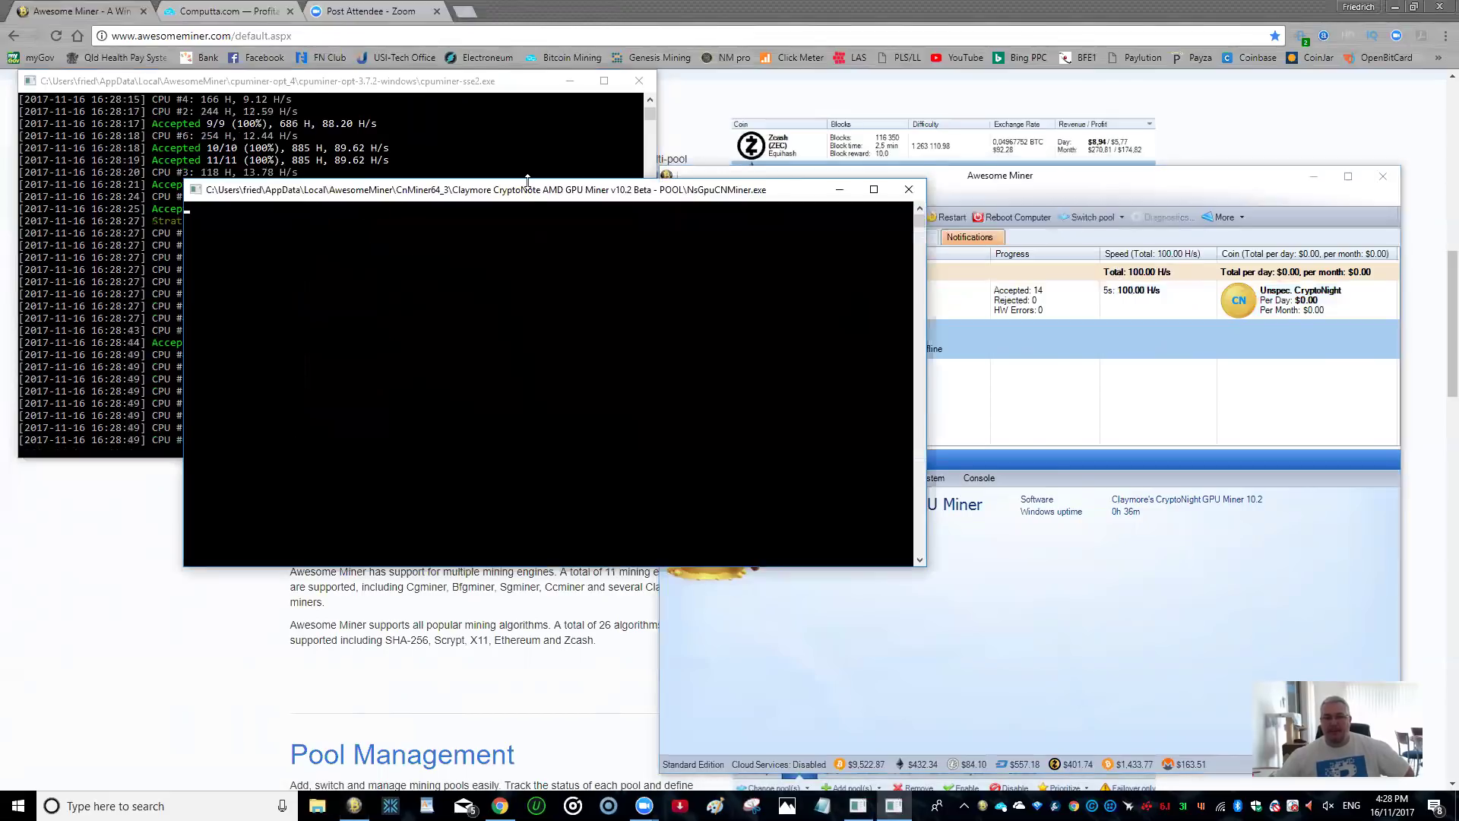
drag(392, 334, 392, 419)
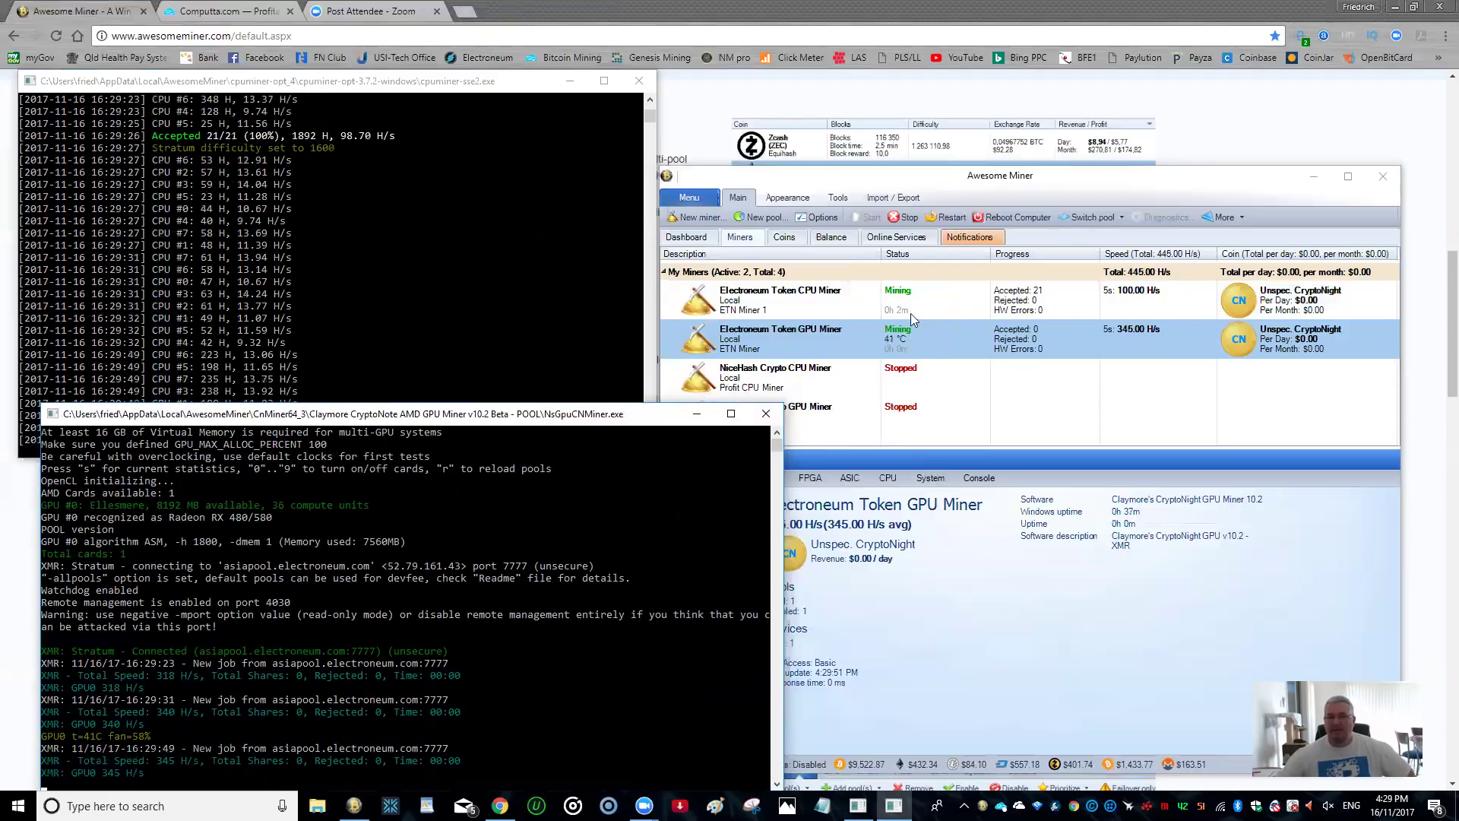
Step: Stop the Electroneum Token GPU and CPU miners, and close the Awesome Miner window
click(906, 218)
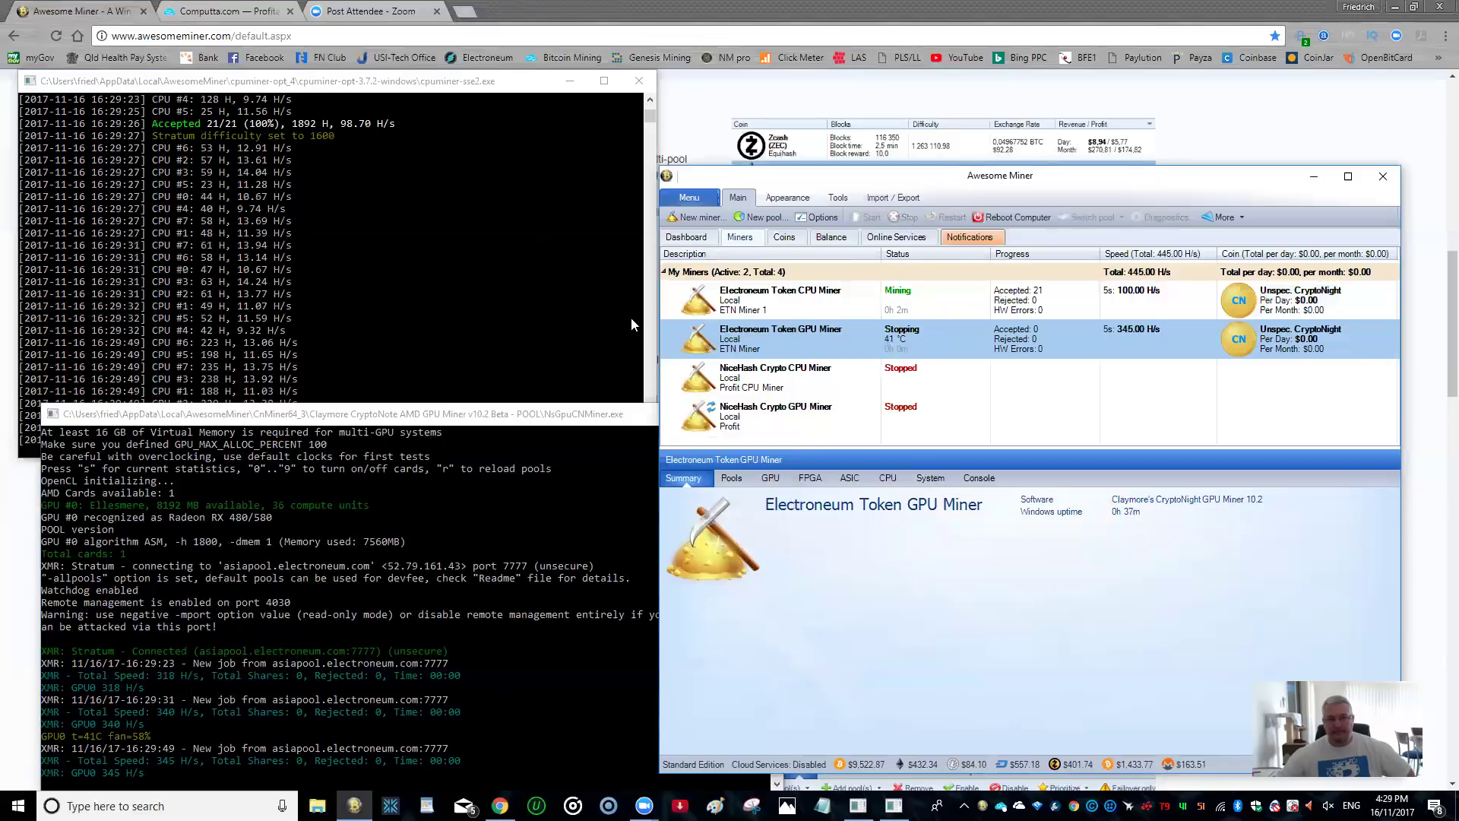
click(832, 310)
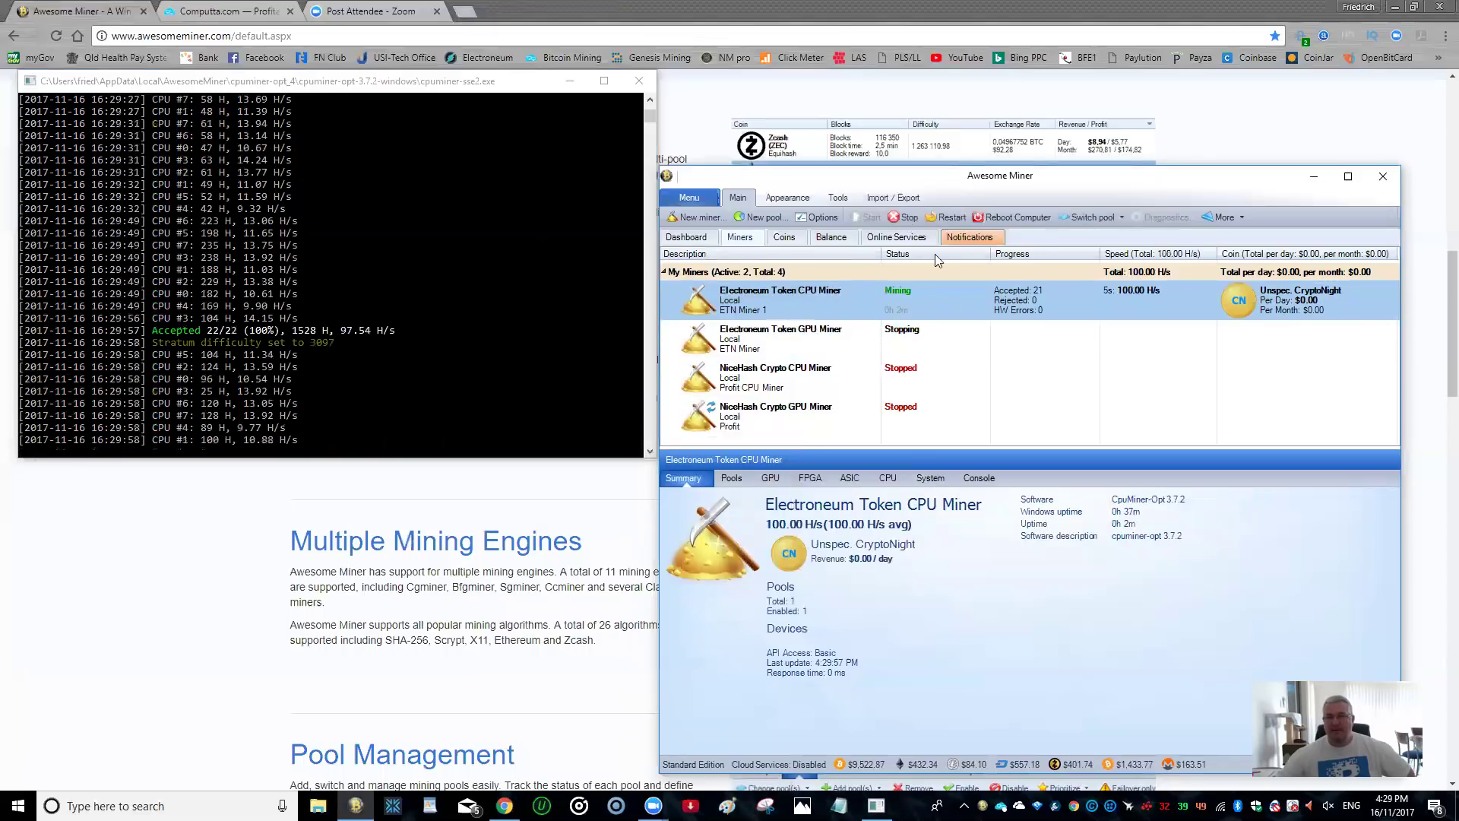
click(907, 217)
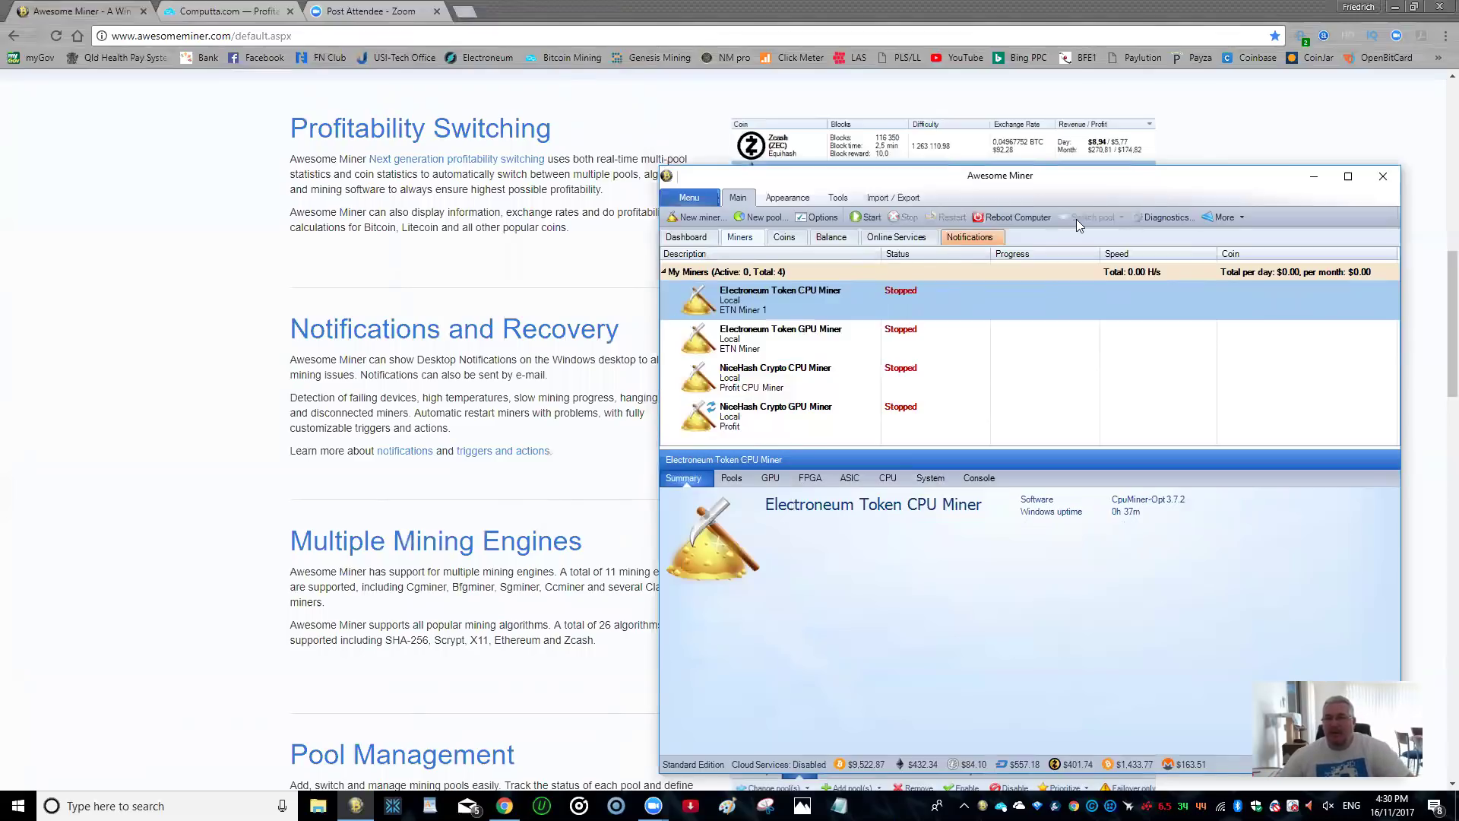
drag(1081, 185, 949, 173)
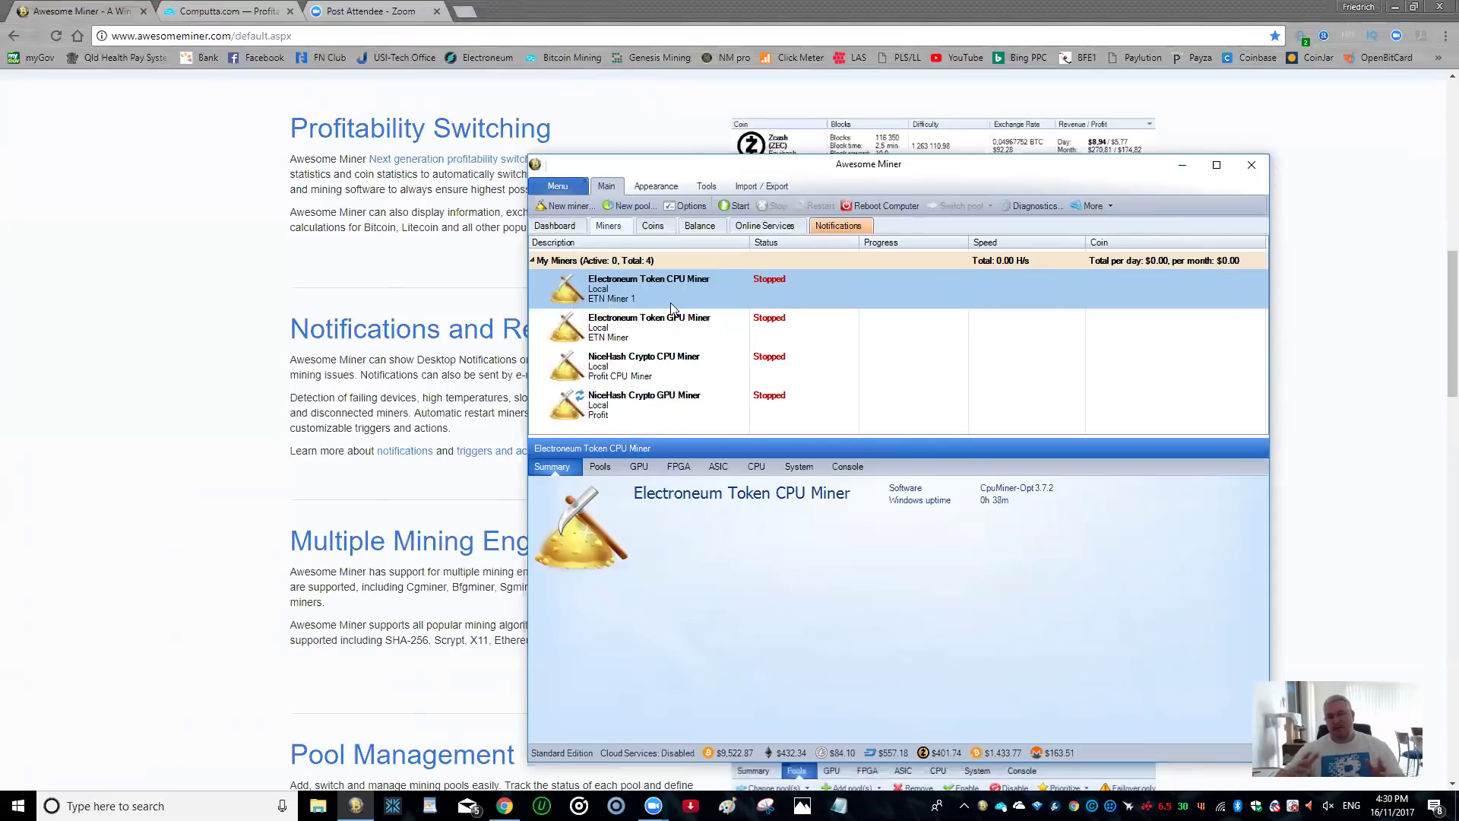
click(1251, 166)
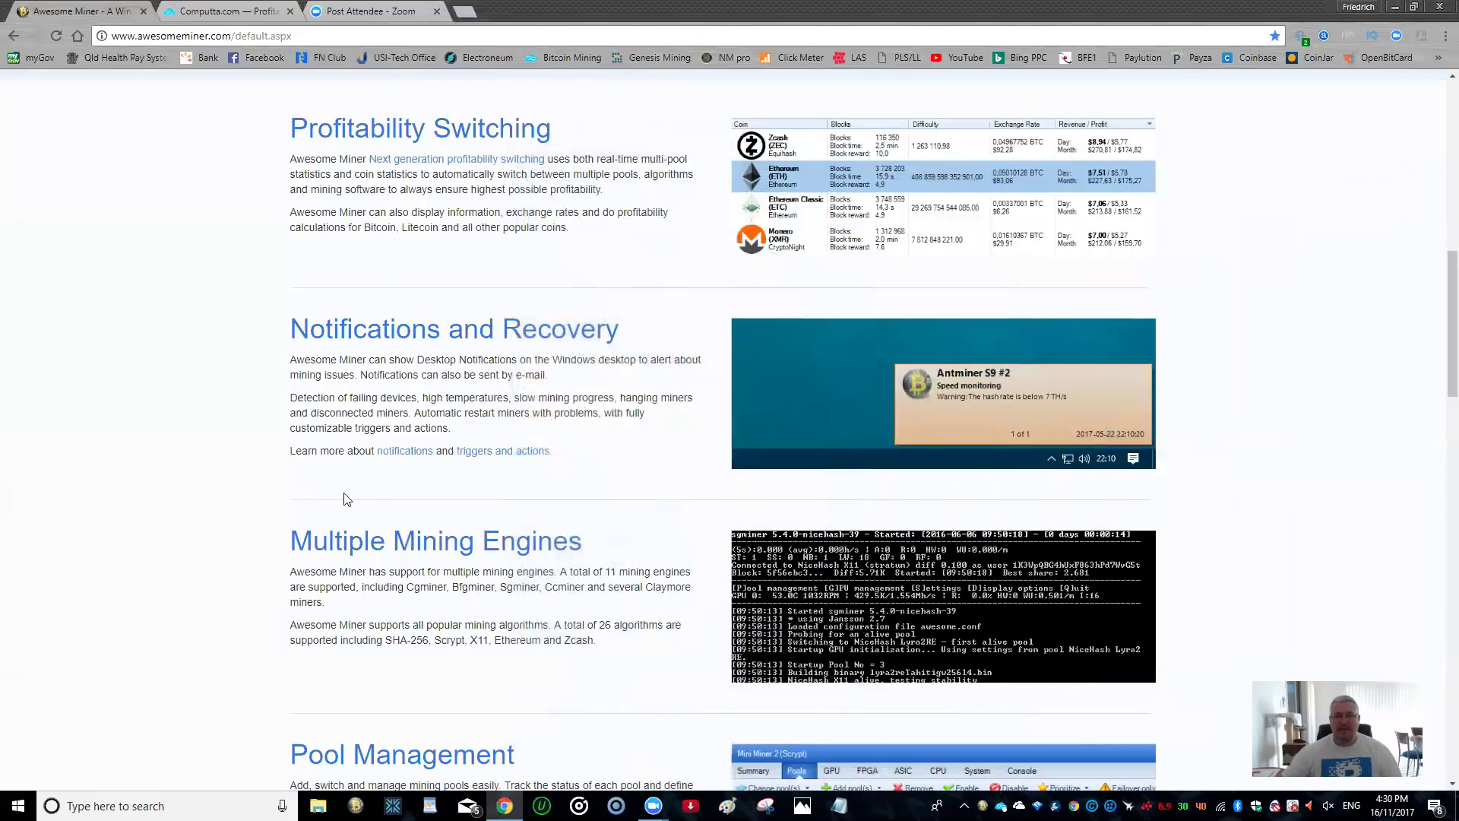
Step: Review the feature sections on the Awesome Miner home page, from the device previews down to Dashboard & Performance and Interact
scroll(346, 499, up, 15)
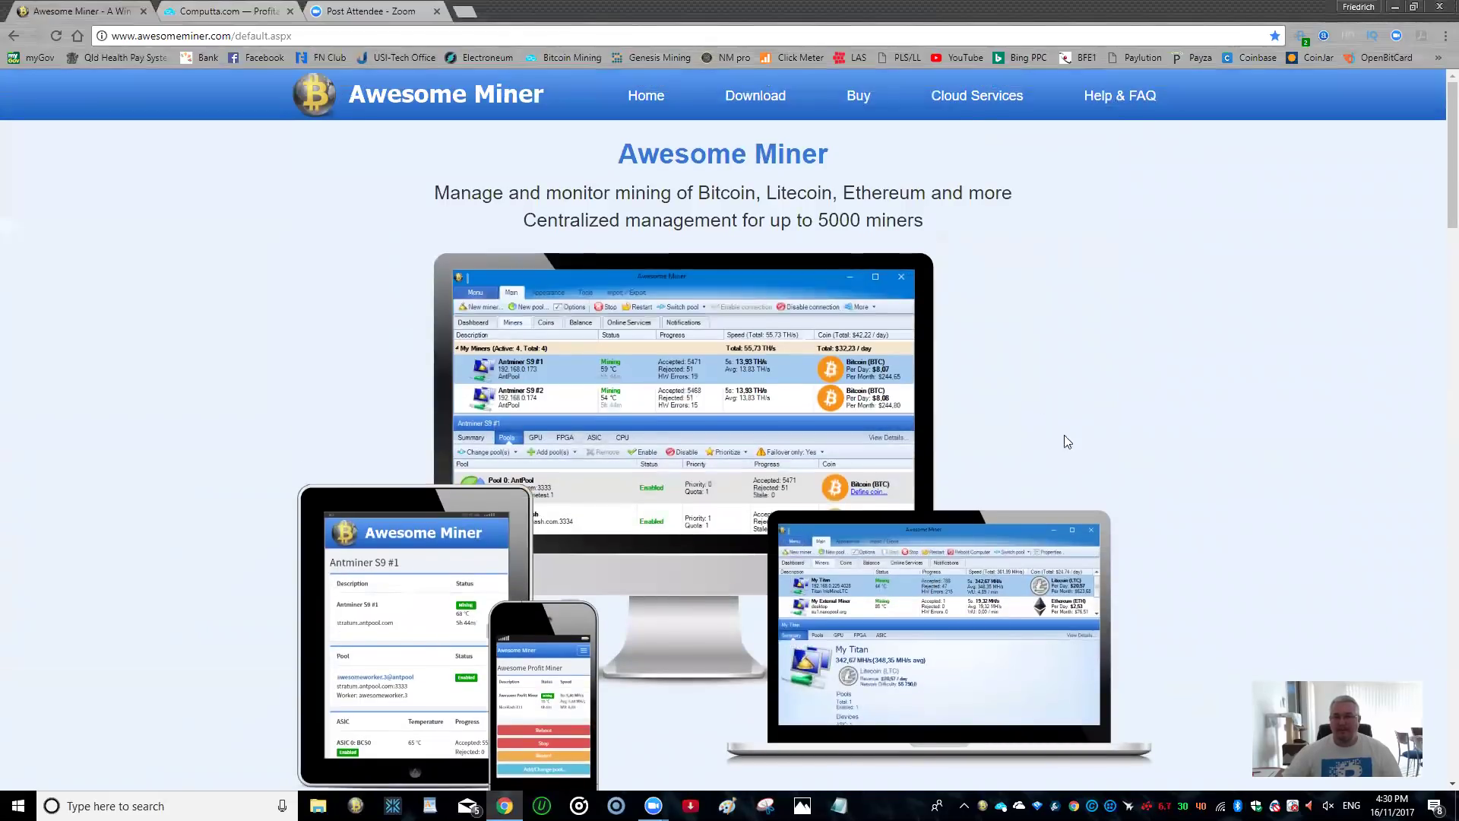
scroll(1157, 494, down, 3)
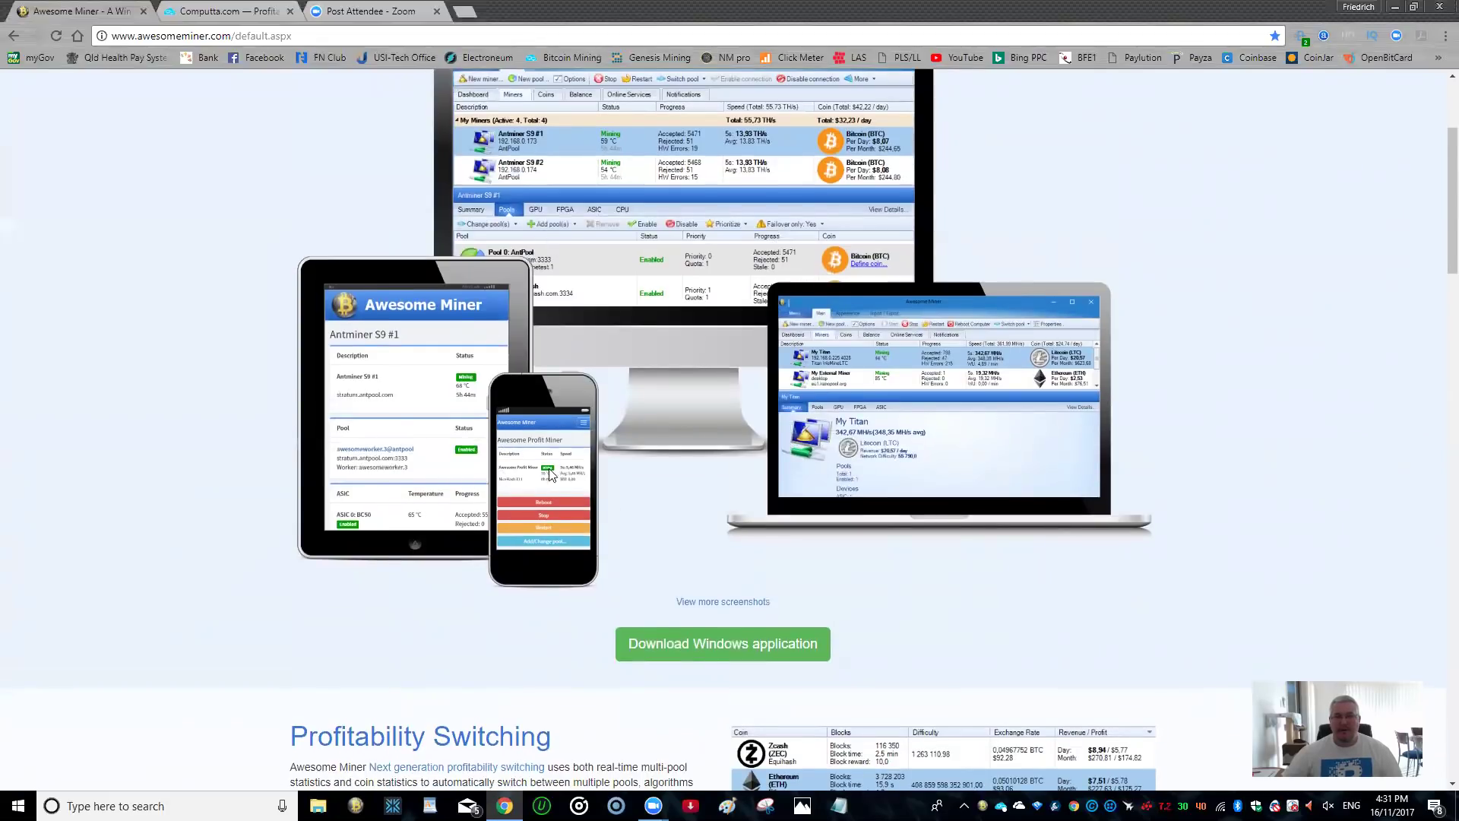
scroll(1218, 619, down, 3)
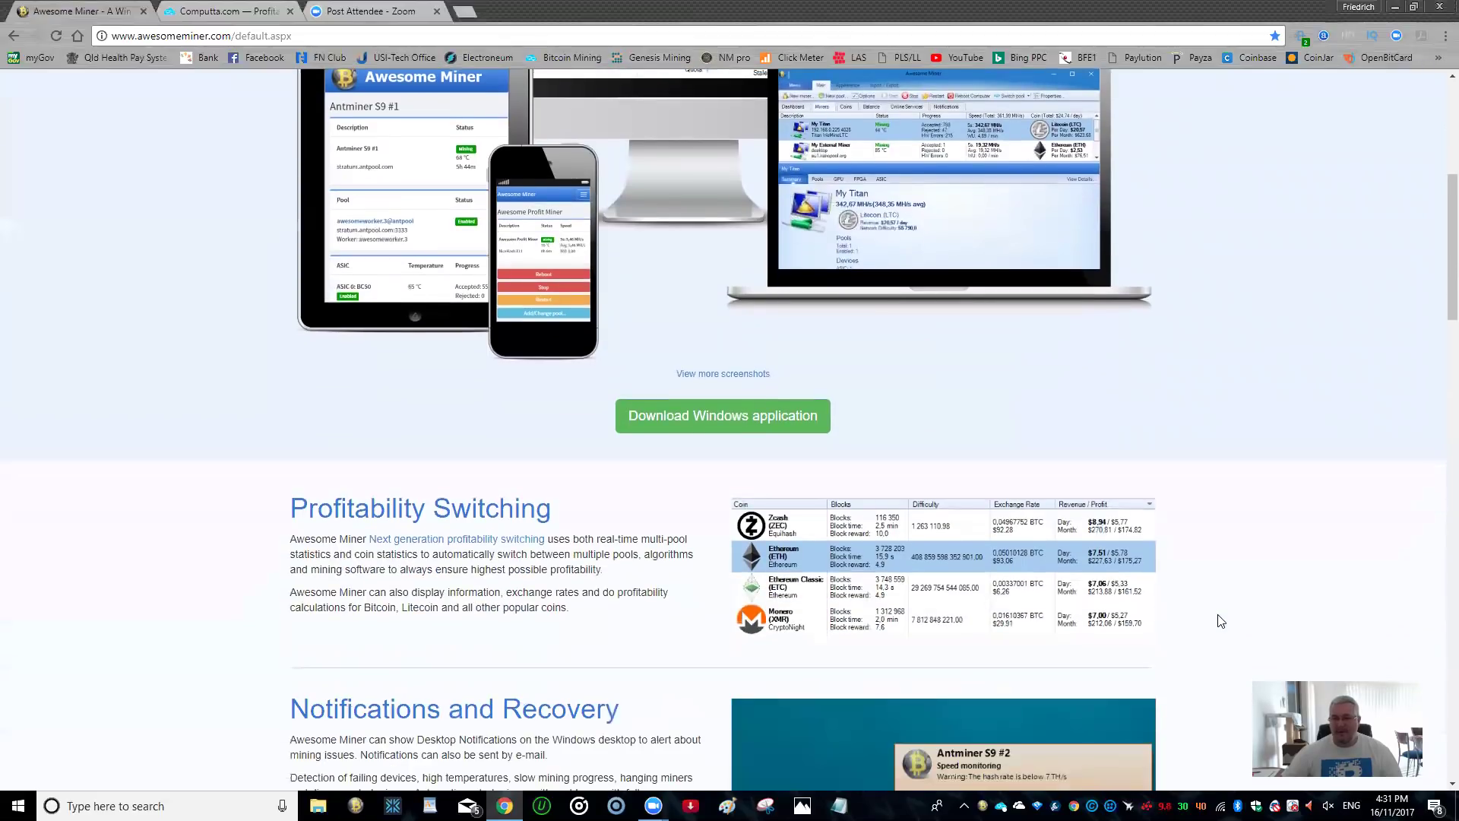
scroll(1219, 621, down, 10)
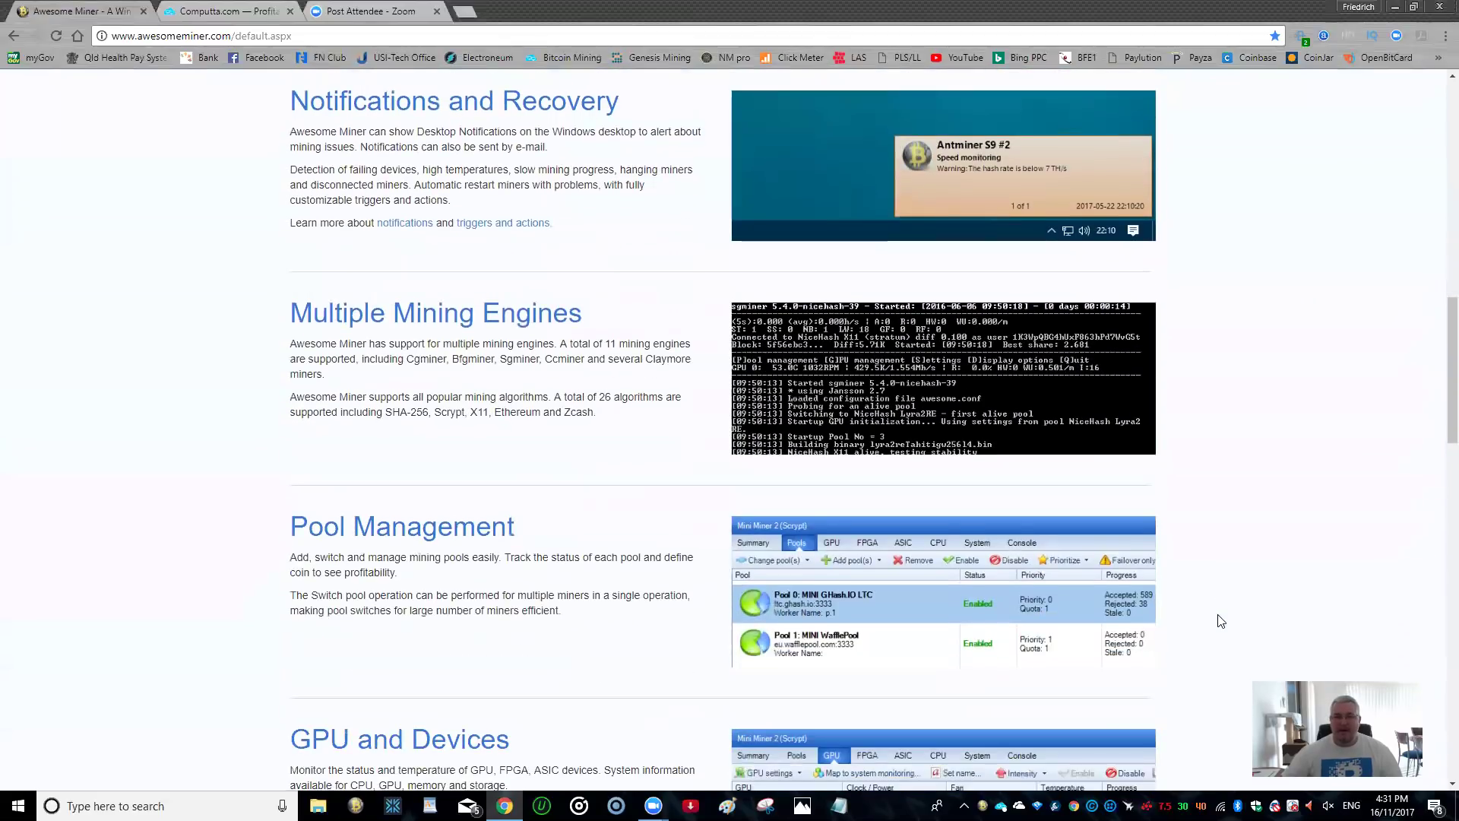
scroll(1218, 621, down, 7)
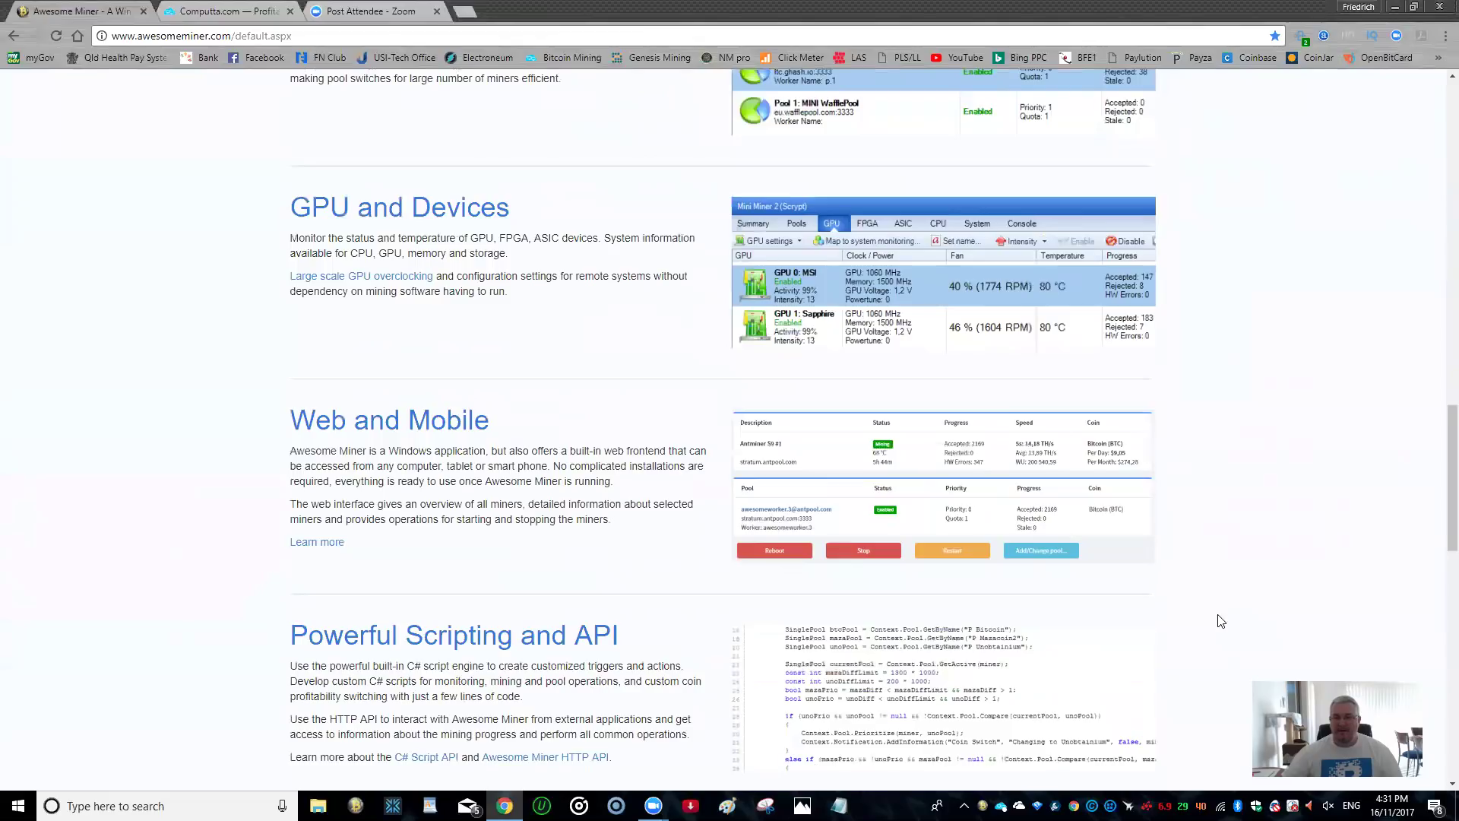
scroll(1220, 621, down, 9)
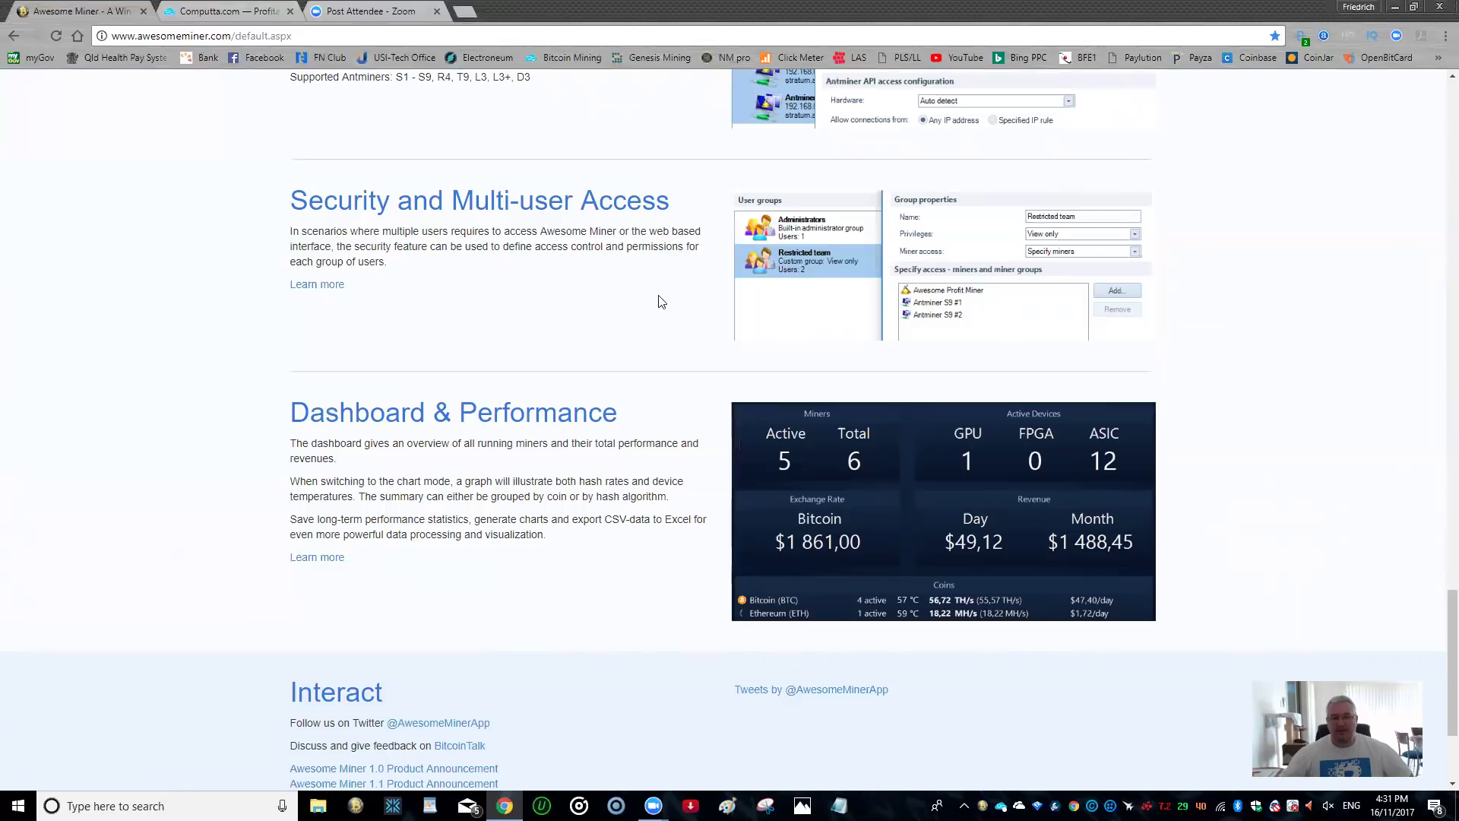
scroll(1200, 500, down, 3)
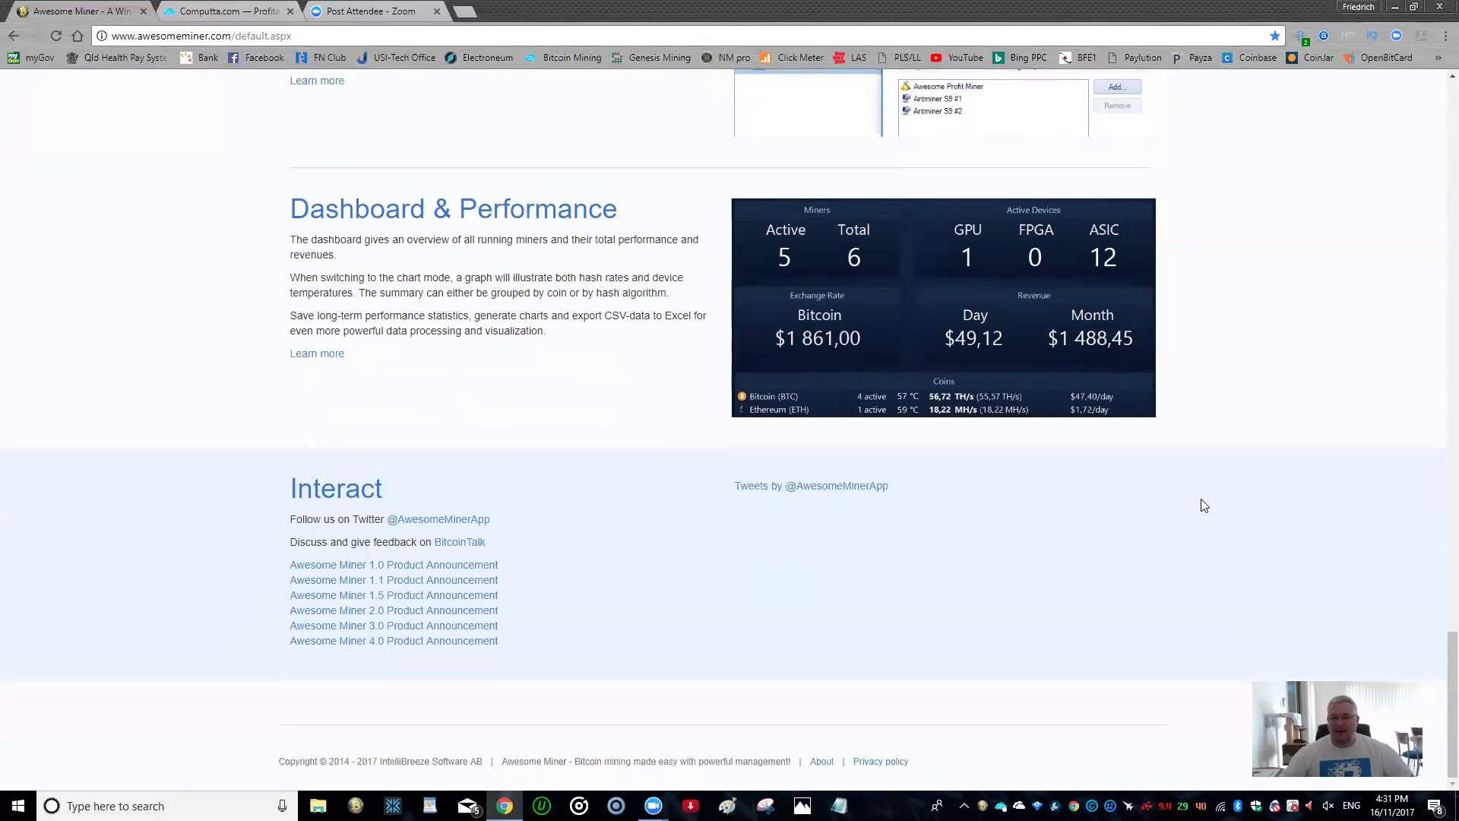
scroll(1202, 503, up, 6)
scroll(1203, 505, up, 20)
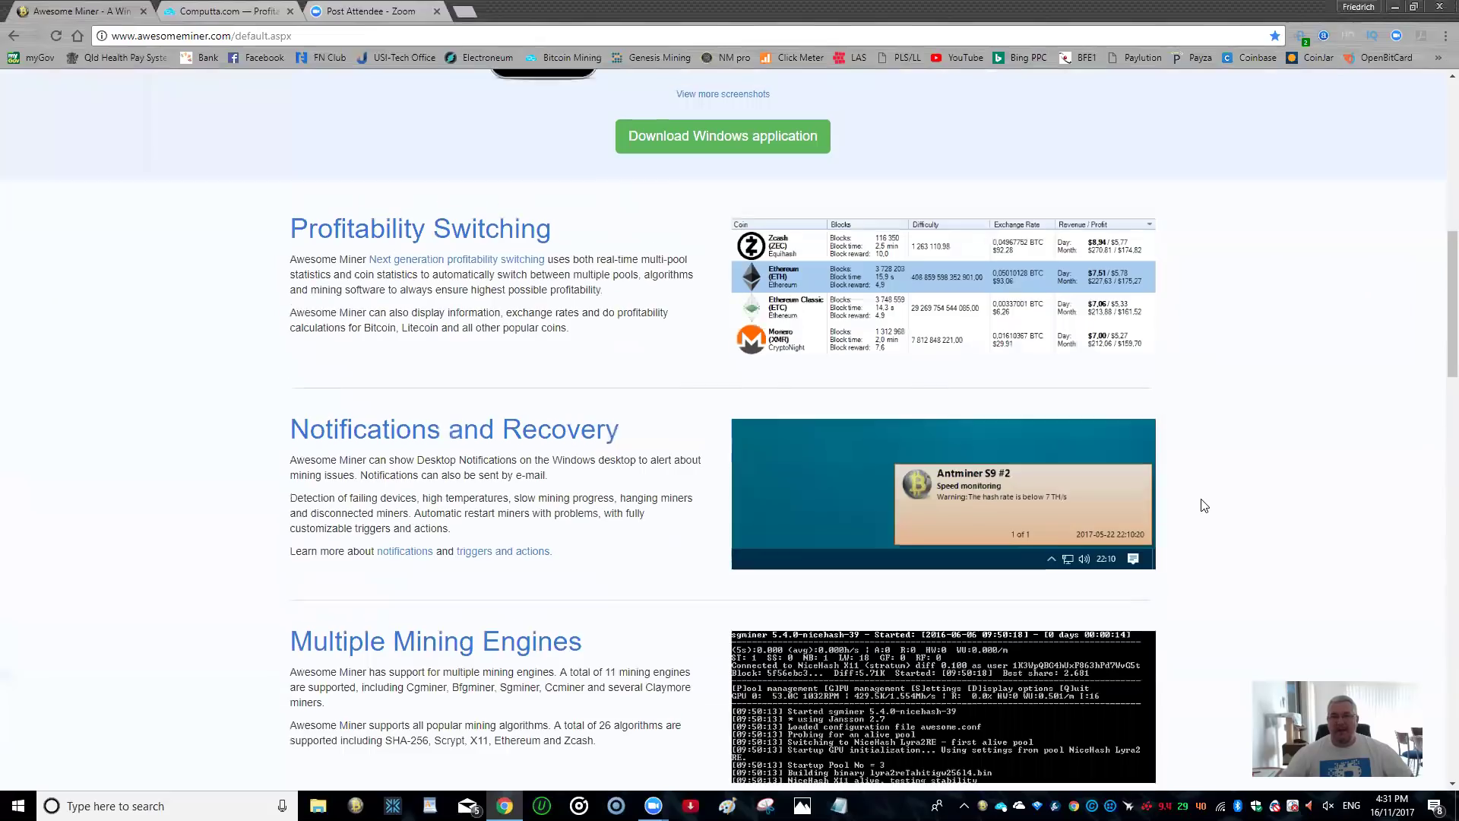
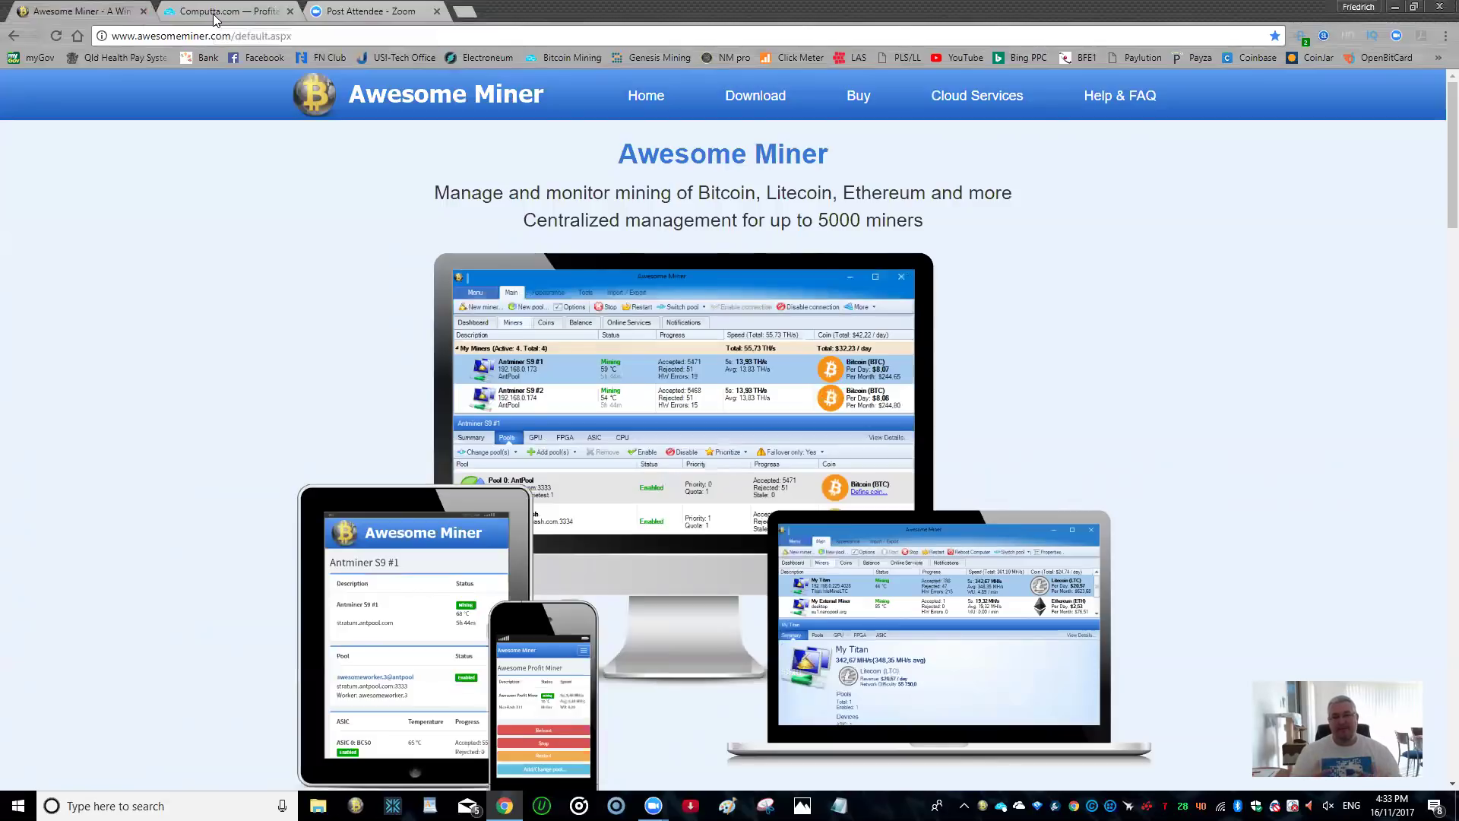
Step: Close the Awesome Miner page and review the Computta home page from its introduction to the "Now Check Out What It Can Do For You!" section
click(144, 11)
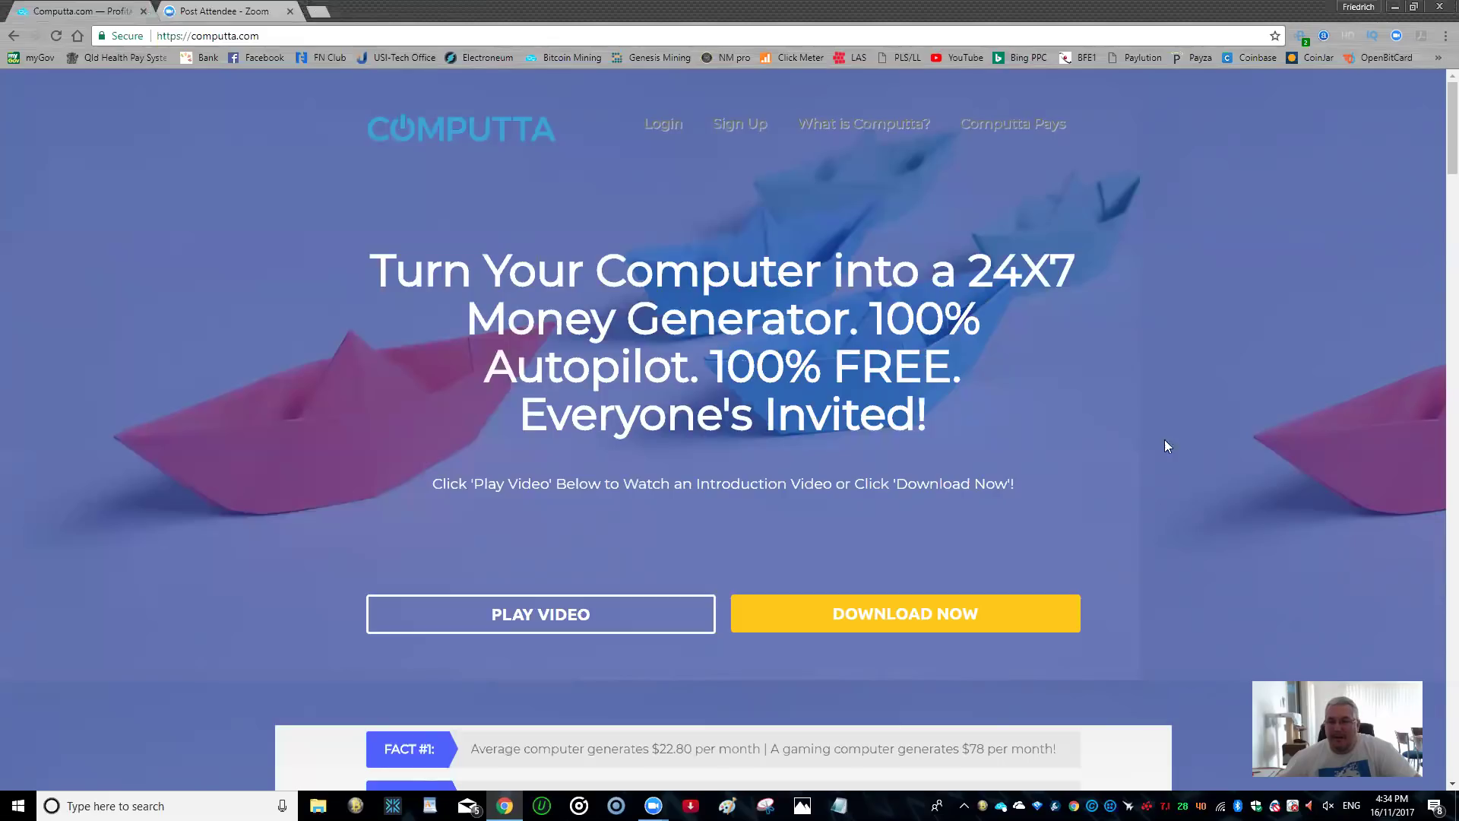
scroll(1182, 460, down, 10)
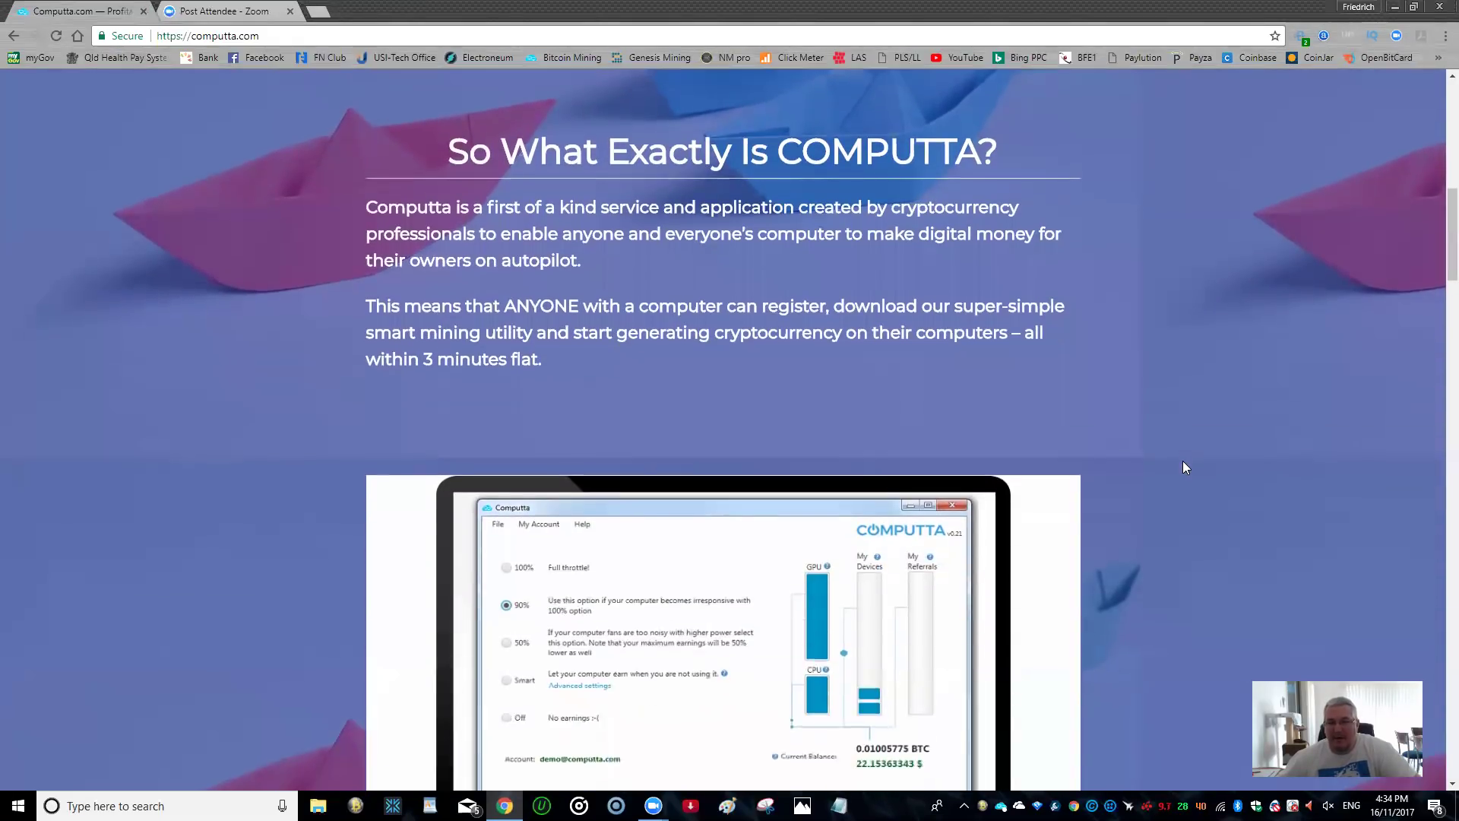
scroll(1183, 462, down, 4)
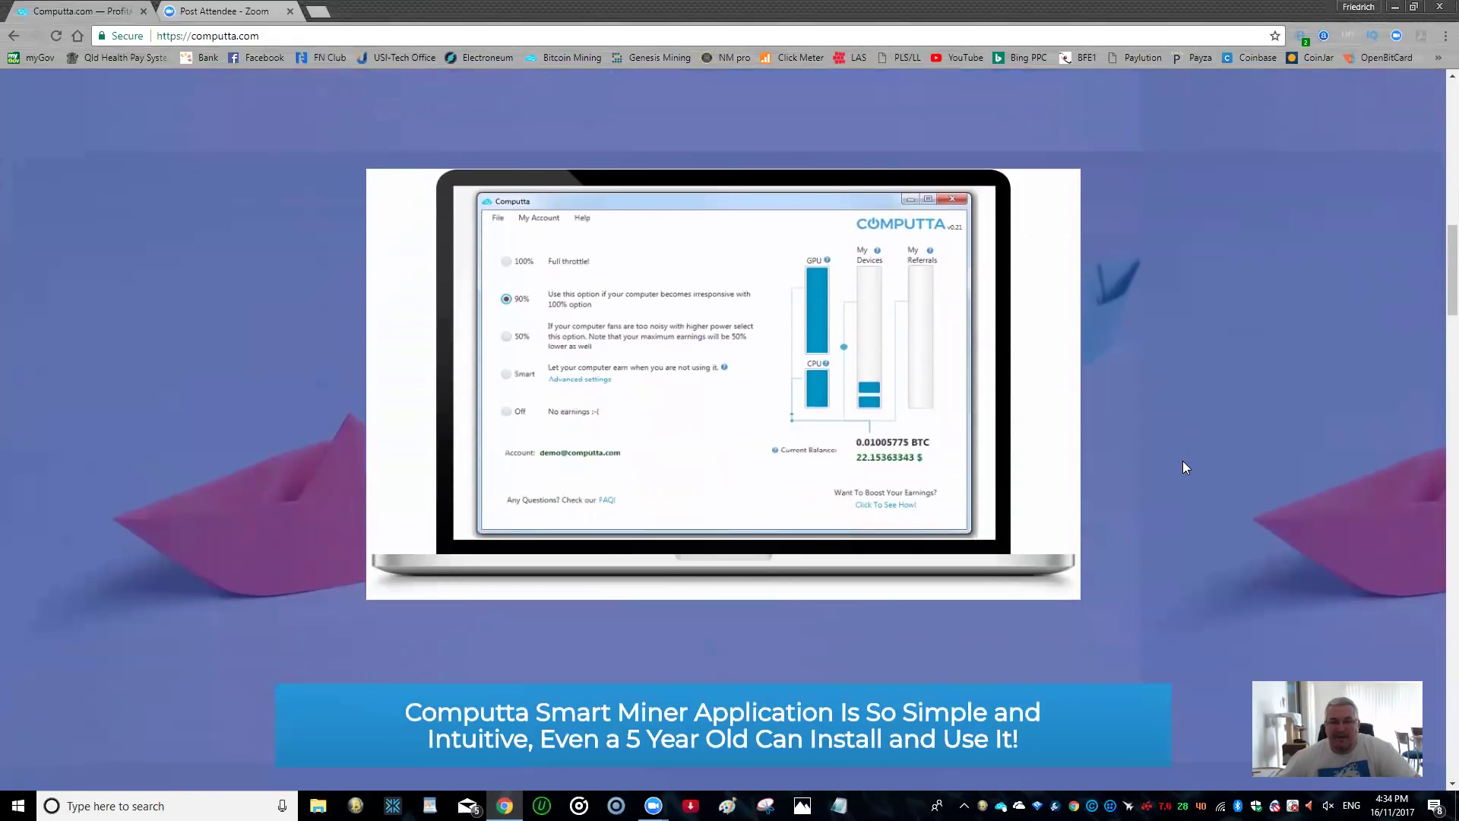
scroll(1183, 467, down, 1)
scroll(1183, 466, down, 3)
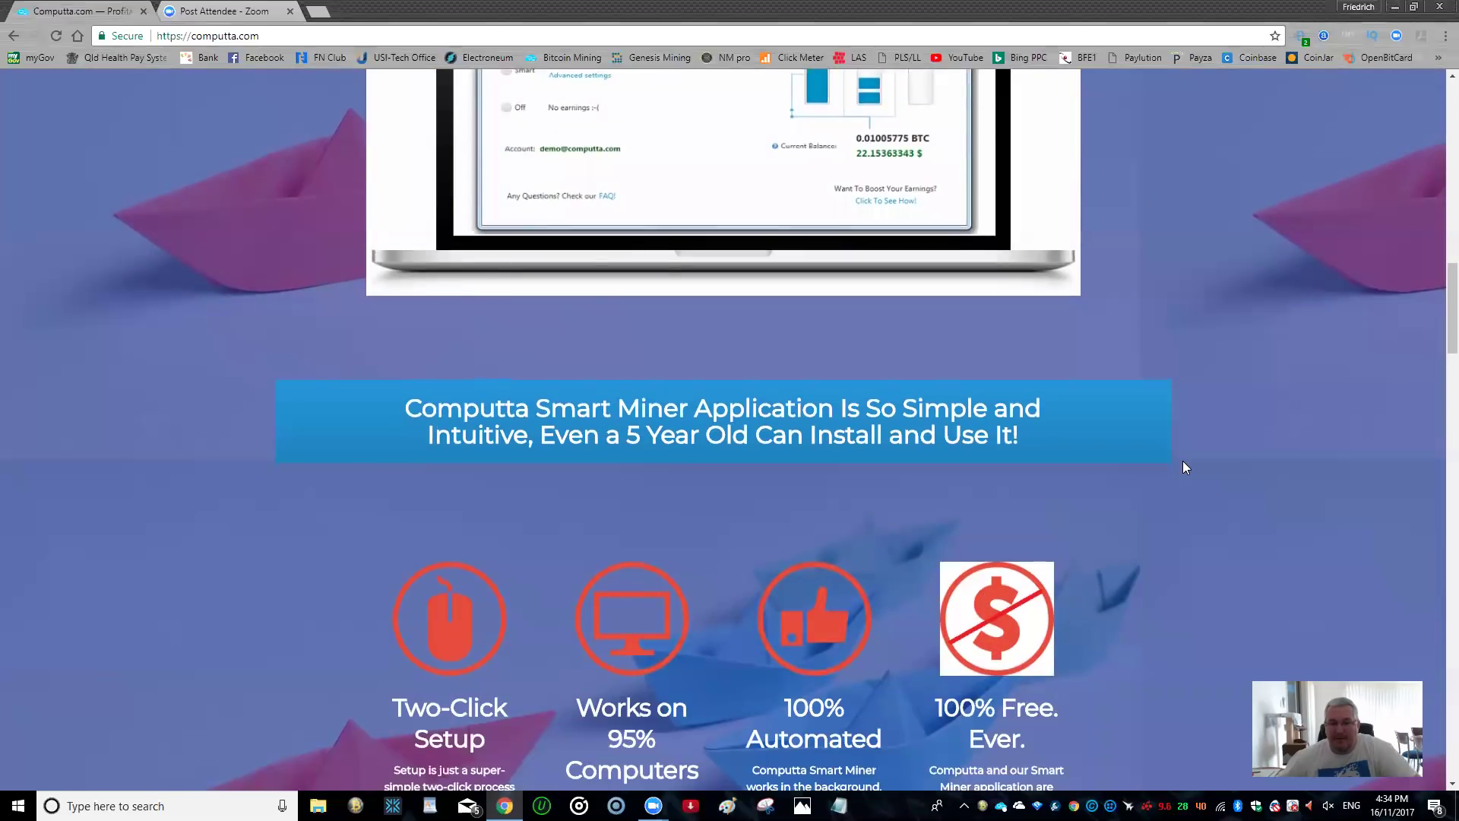
scroll(1183, 462, down, 4)
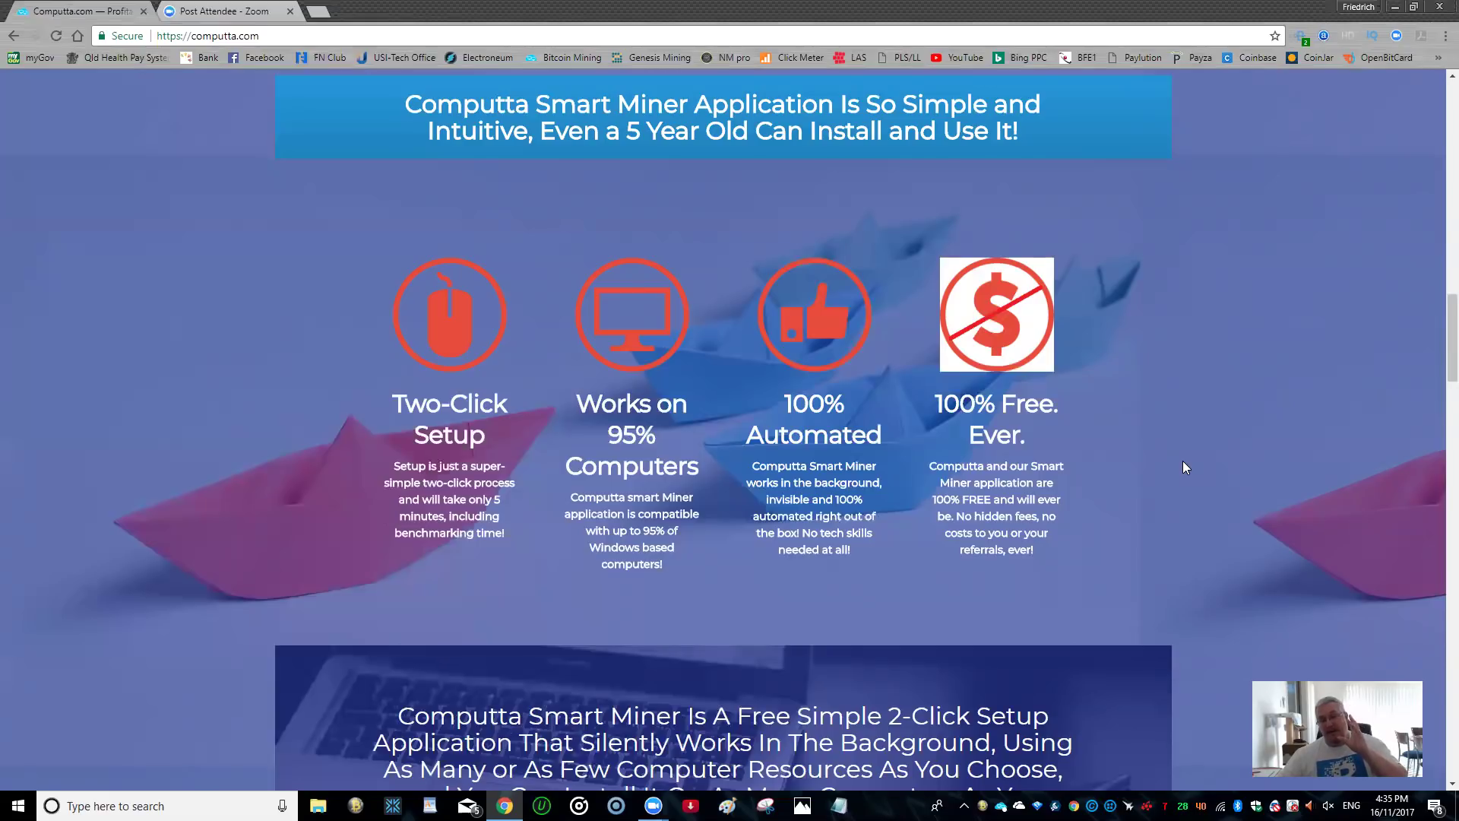
scroll(1183, 461, down, 1)
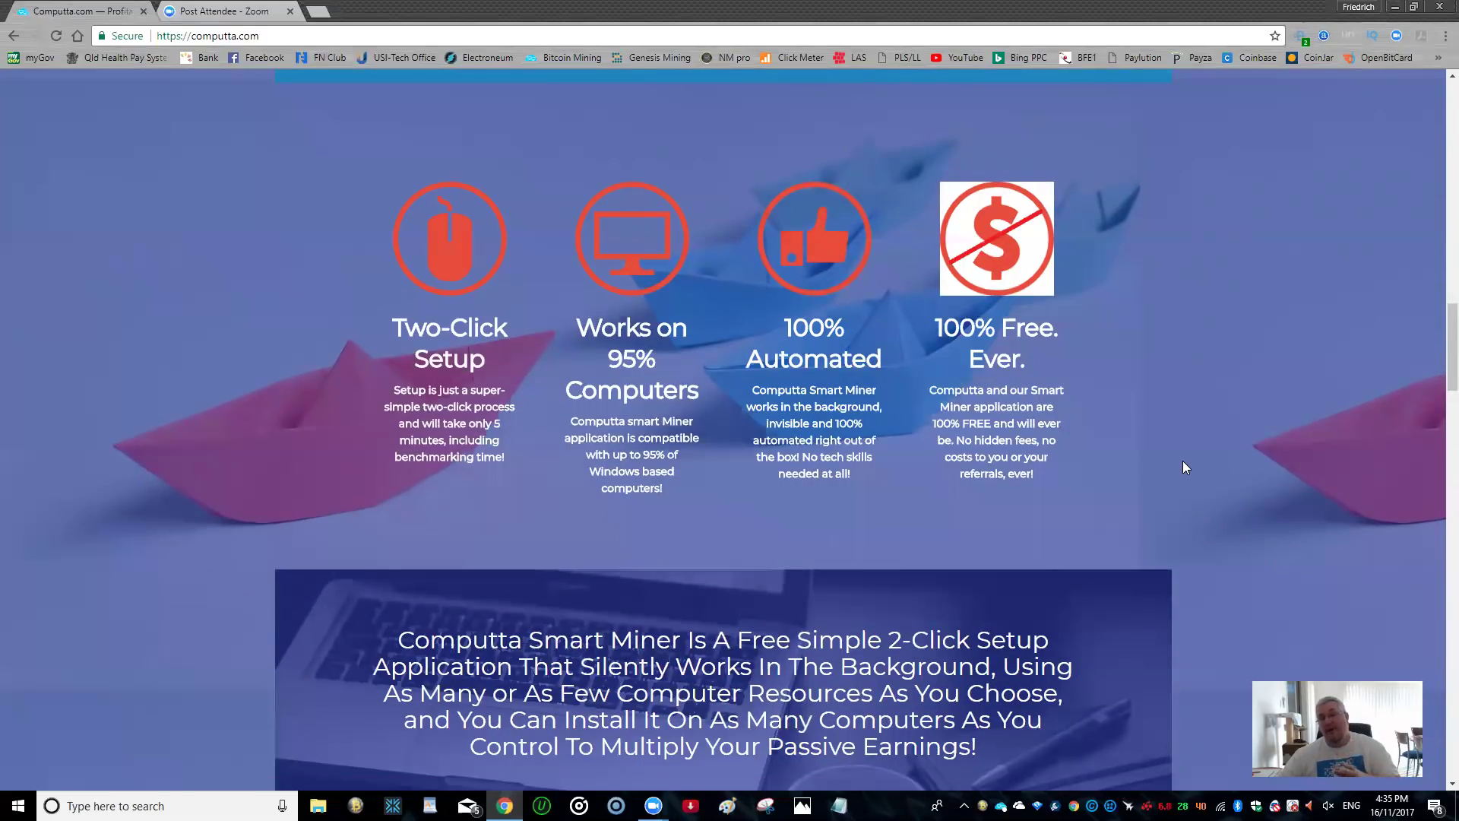
scroll(1182, 468, down, 1)
scroll(1182, 467, down, 10)
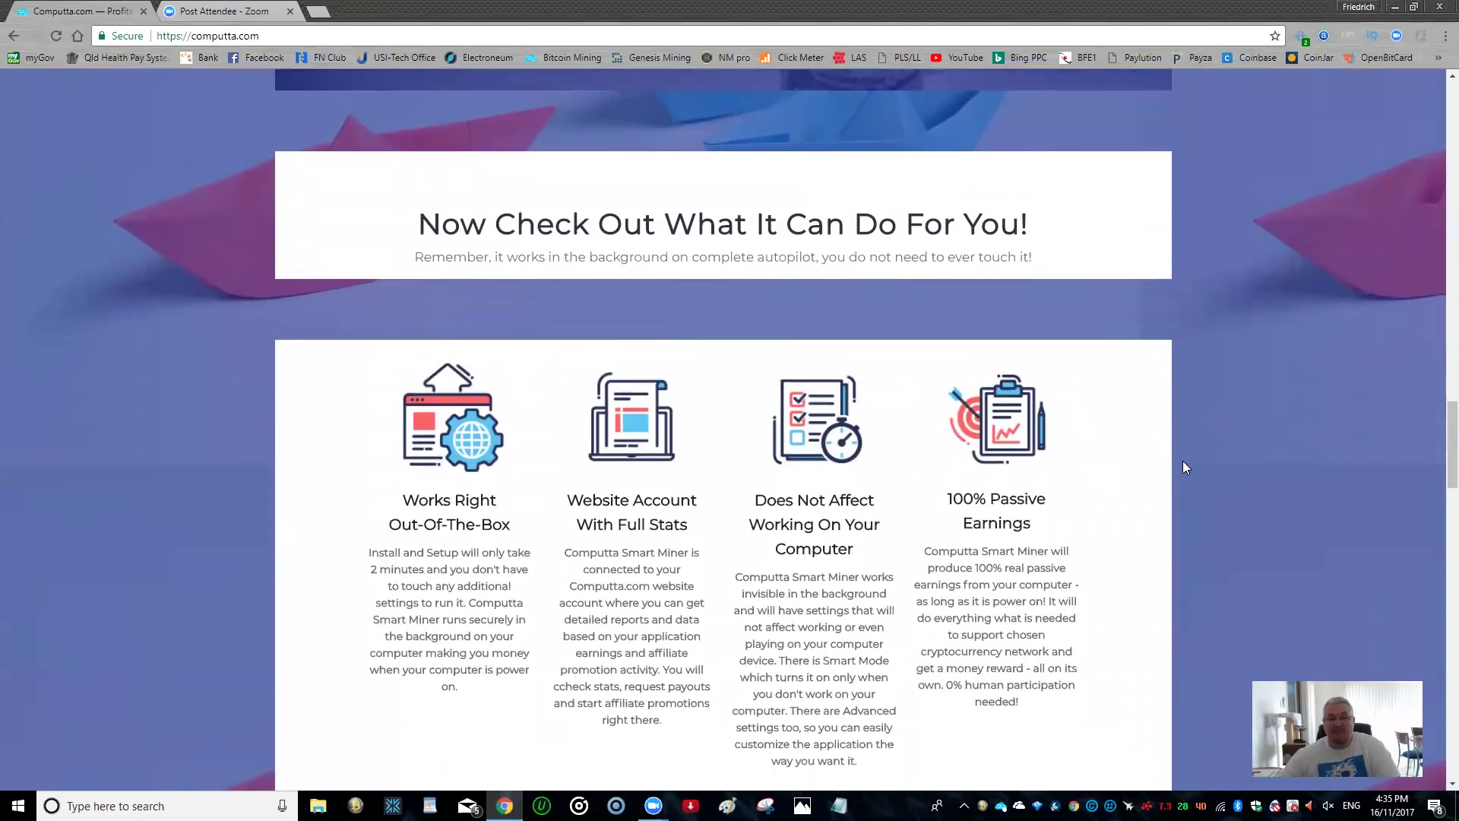
Step: Examine Computta's feature descriptions, testimonial, affiliate program and download sections, and return to the Smart Miner preview on the laptop
scroll(1183, 466, down, 3)
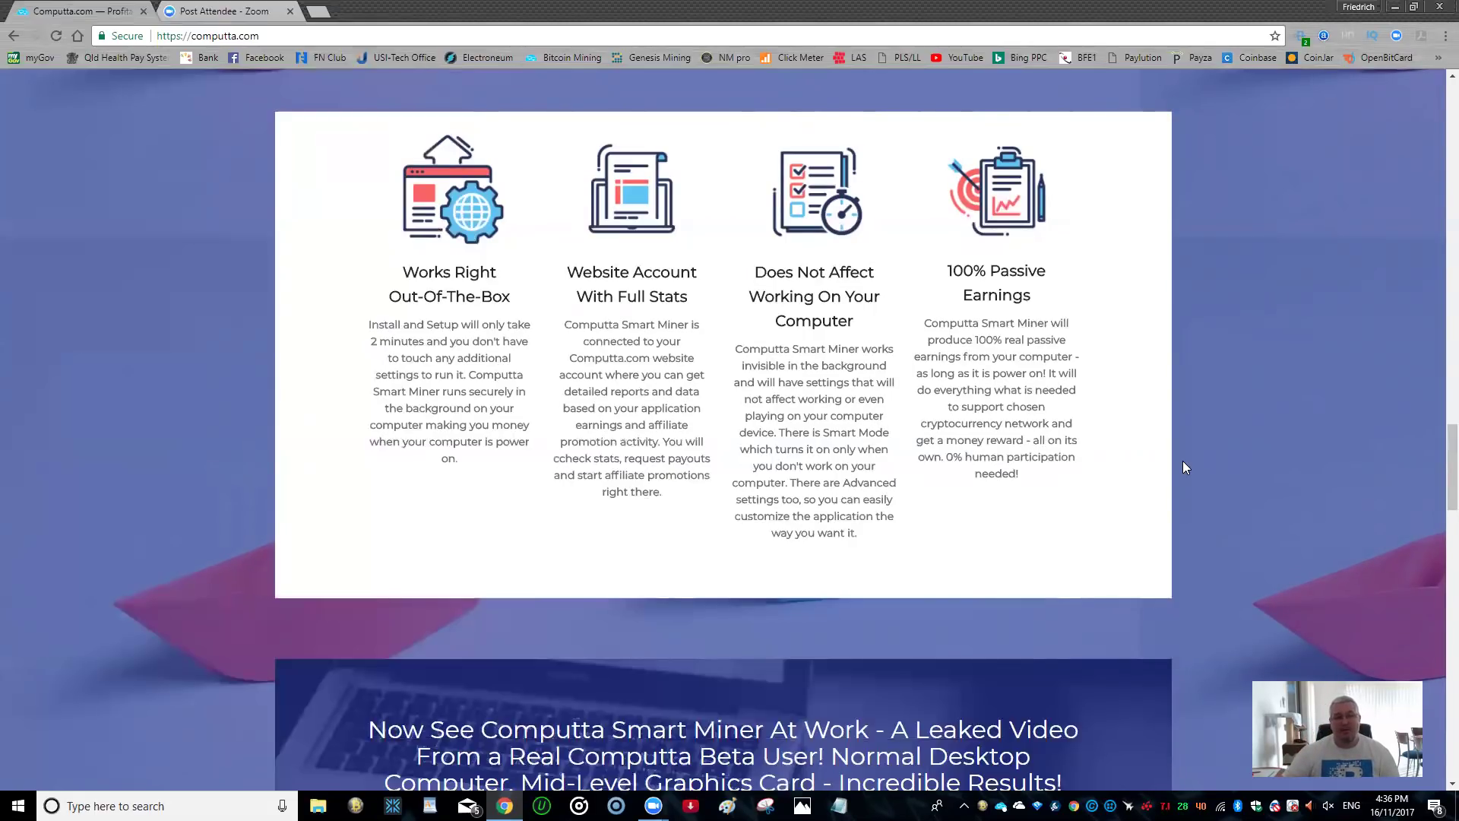
scroll(1183, 461, down, 5)
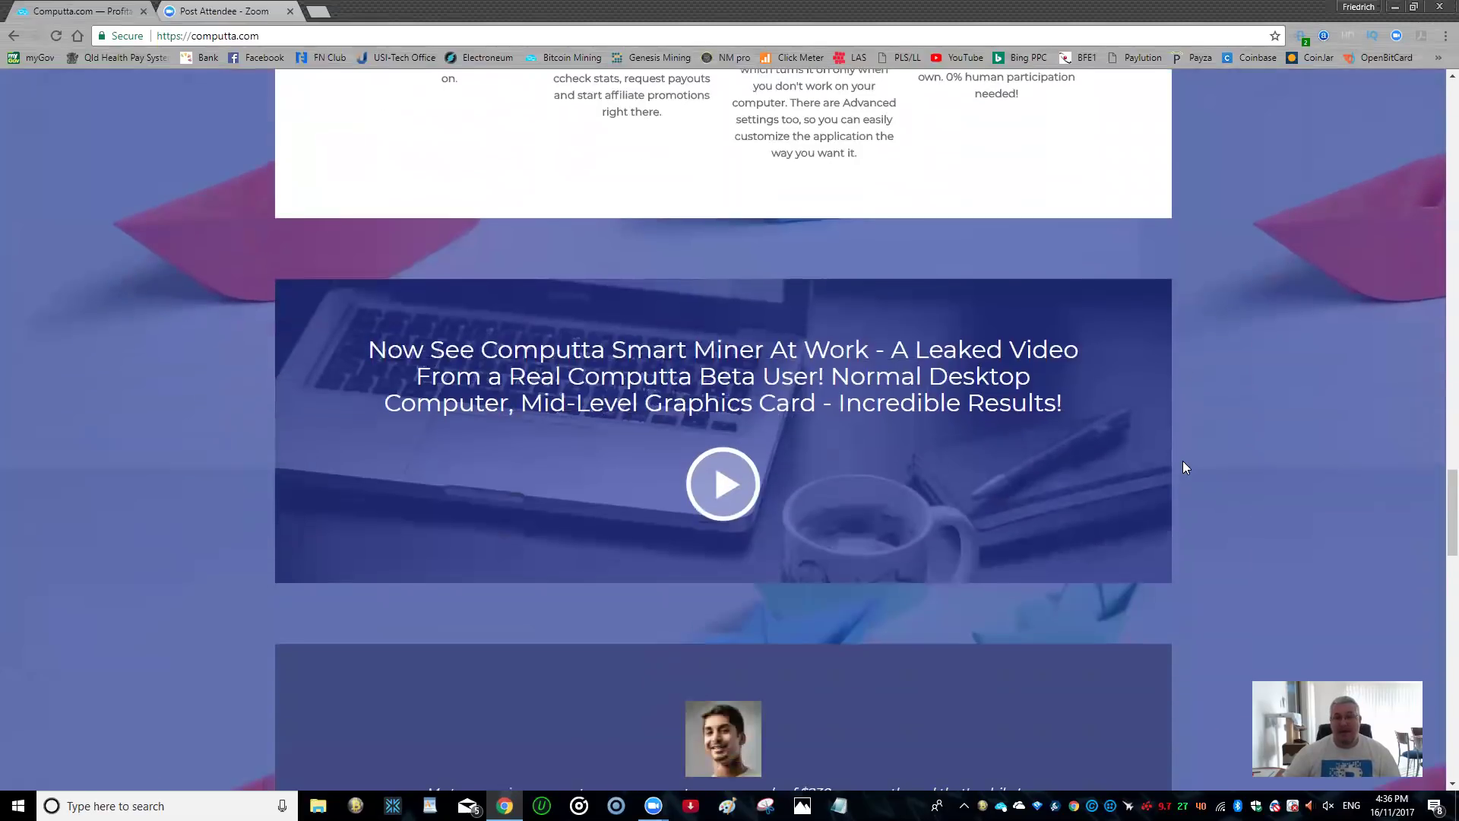
scroll(1183, 461, down, 6)
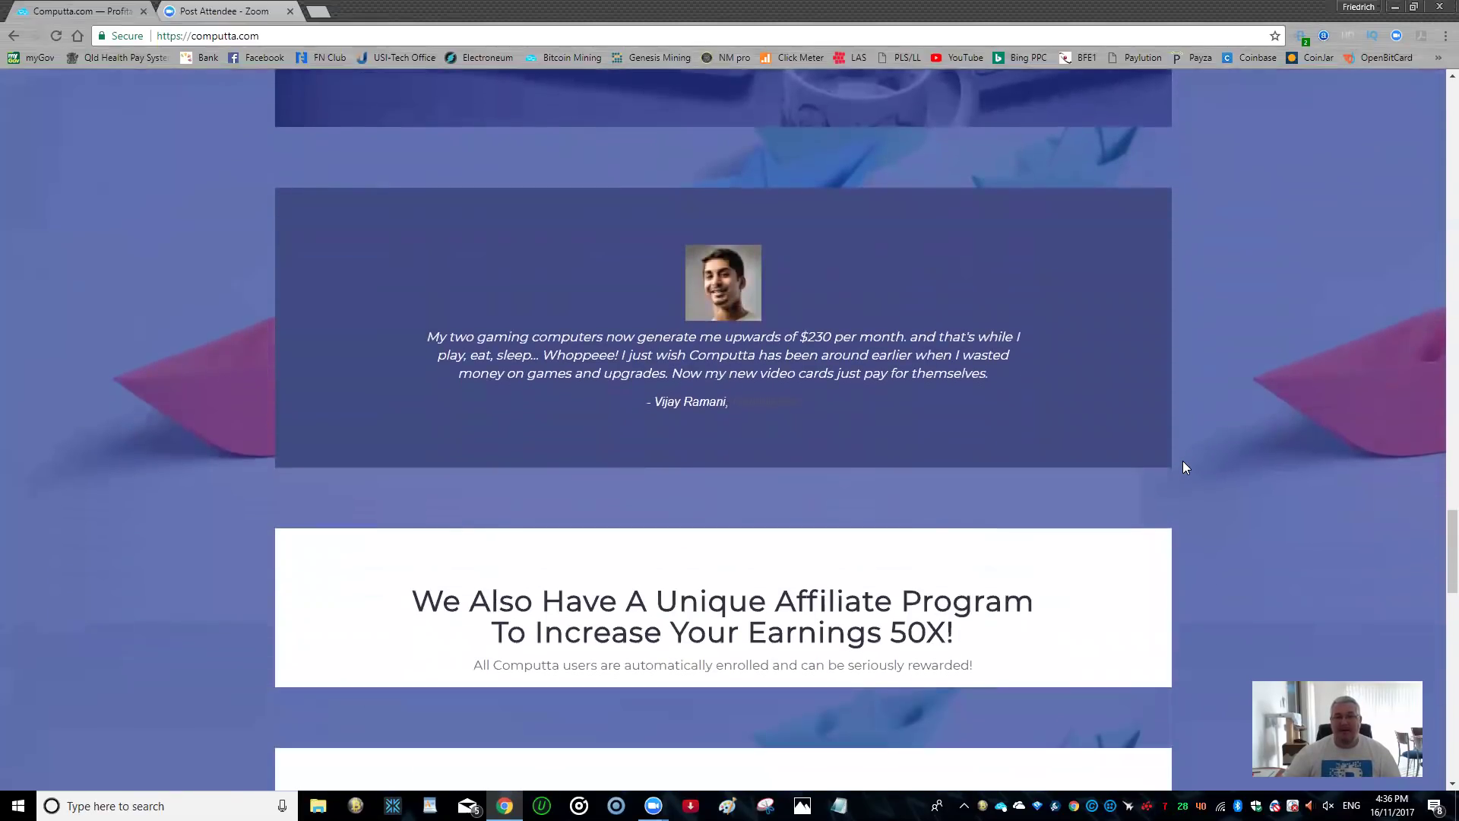
scroll(1183, 467, down, 5)
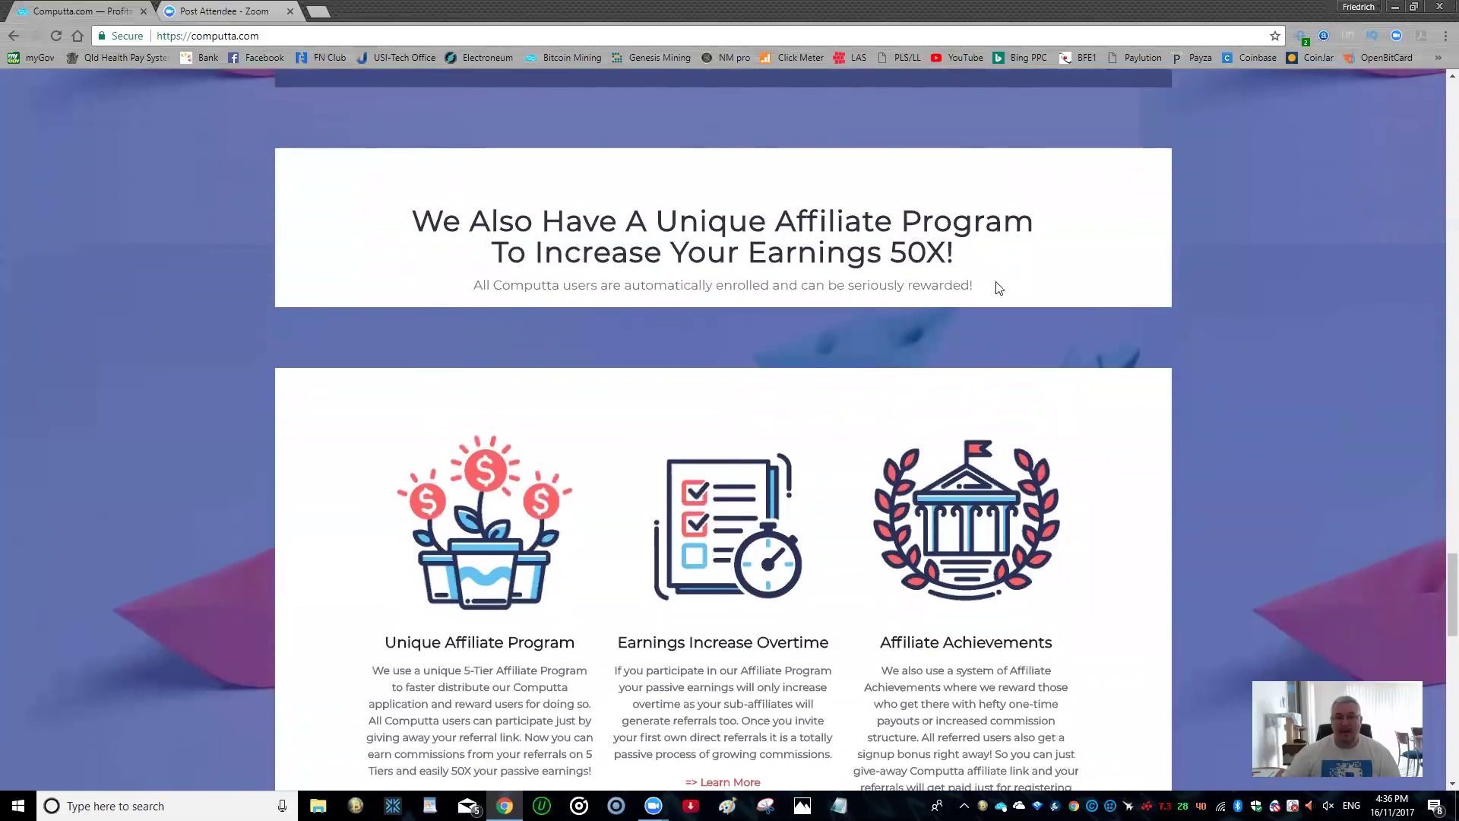
scroll(1156, 374, down, 15)
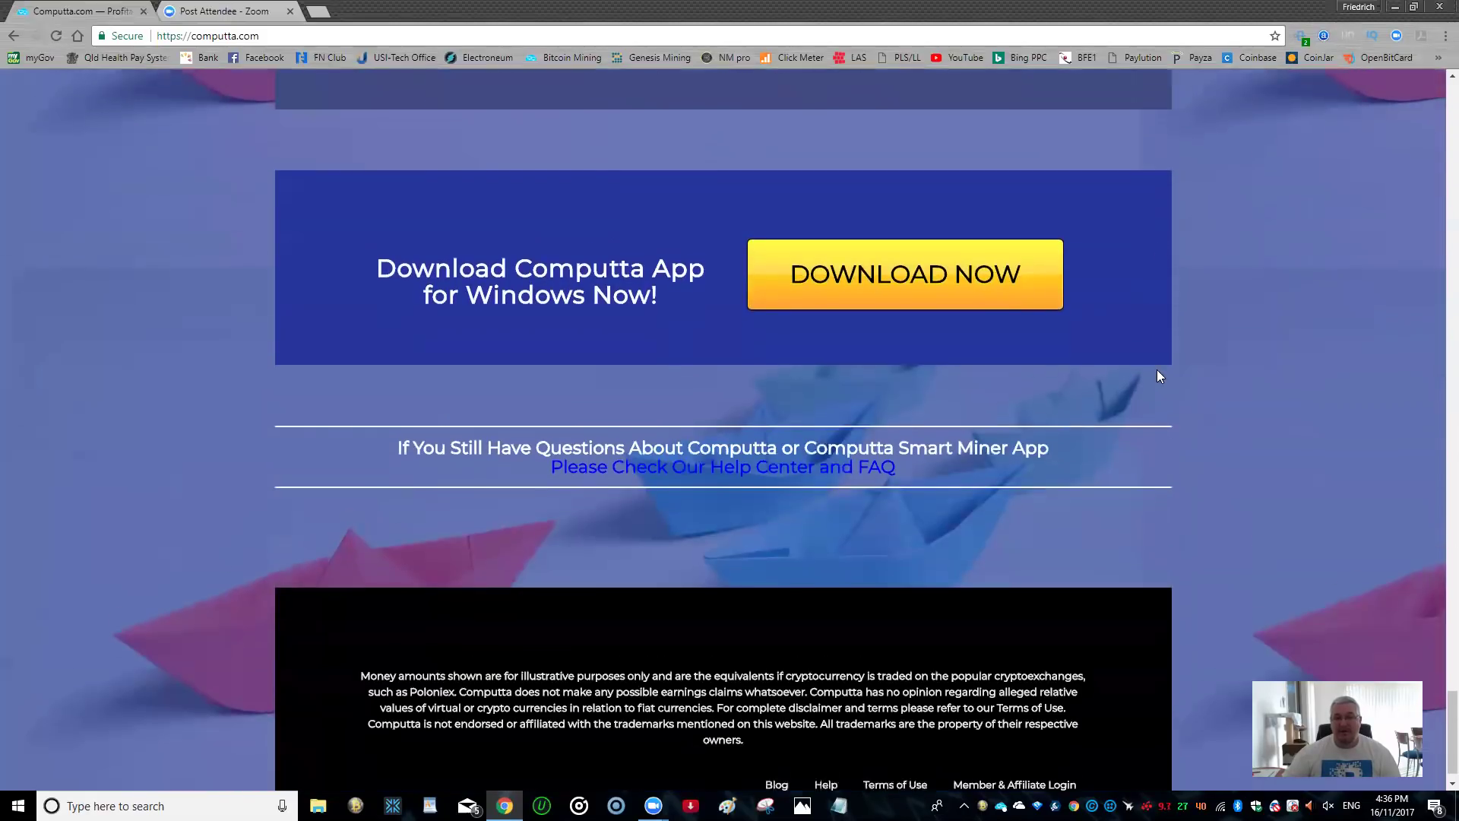
scroll(1157, 369, up, 12)
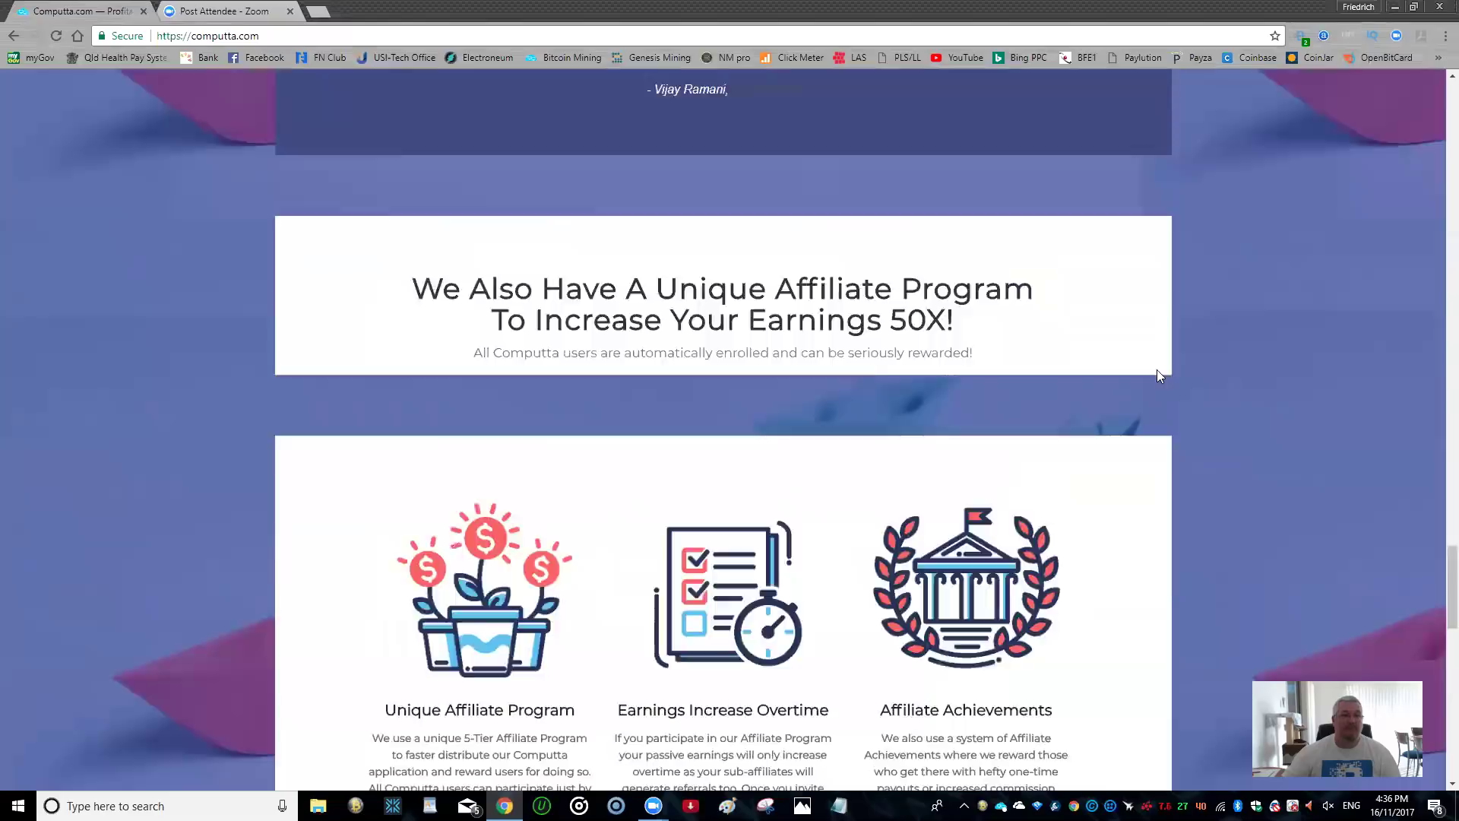
scroll(1157, 369, up, 20)
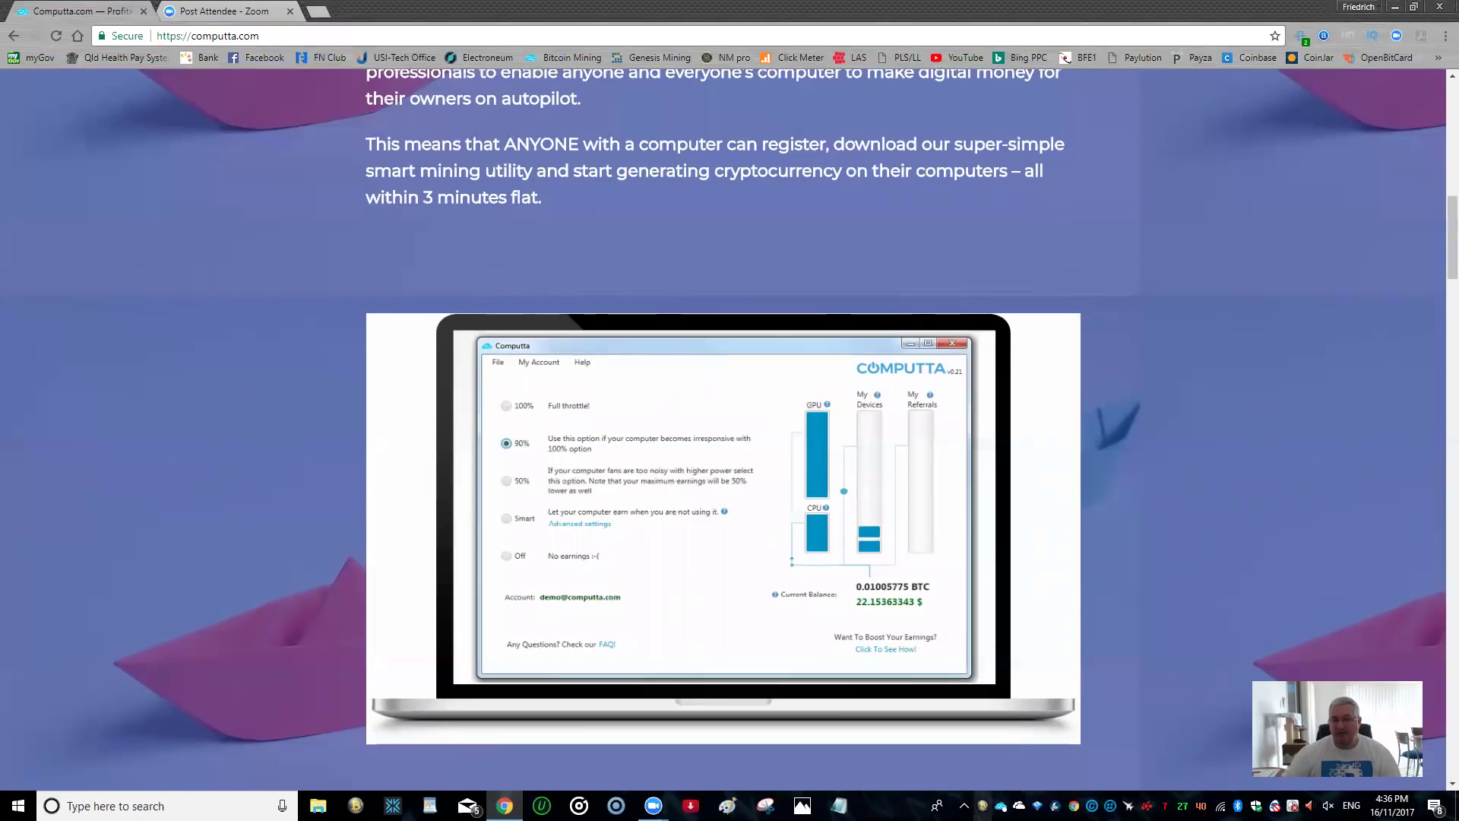
Step: Open the running Computta desktop app, widen its window slightly and place it over the lower part of the web page's laptop preview
click(1001, 805)
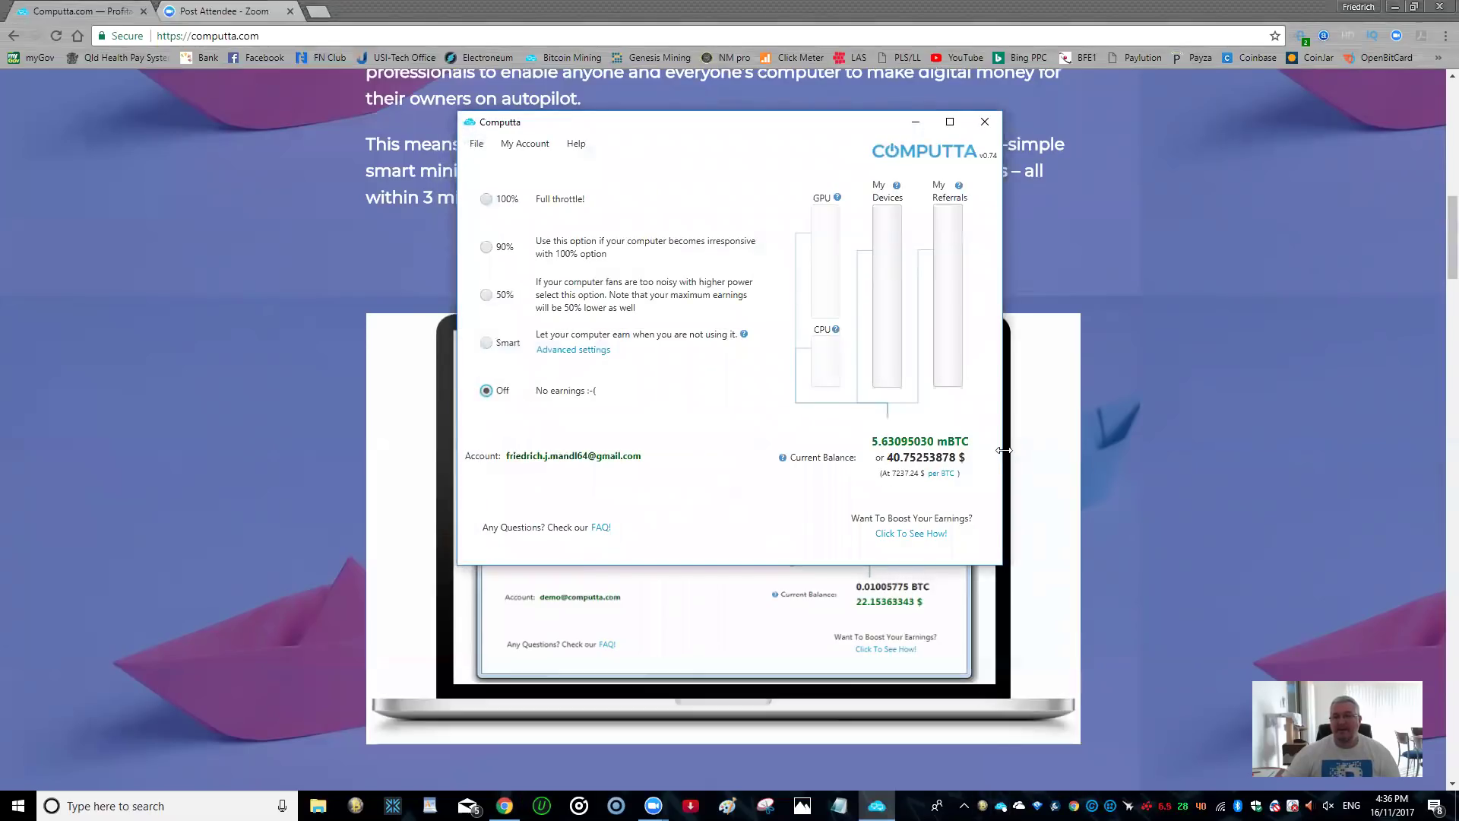
drag(1004, 451, 1044, 451)
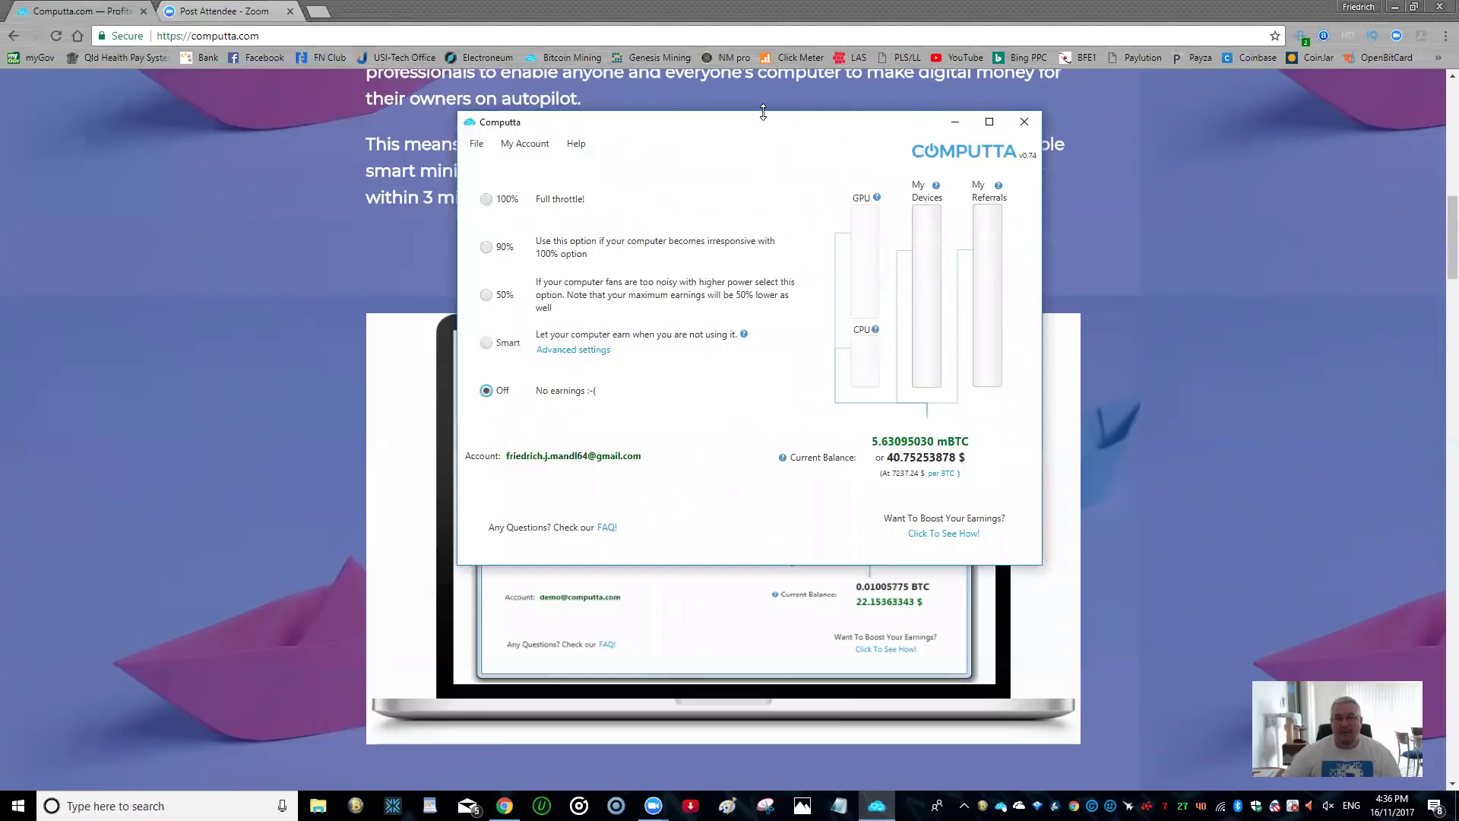
drag(763, 112, 954, 364)
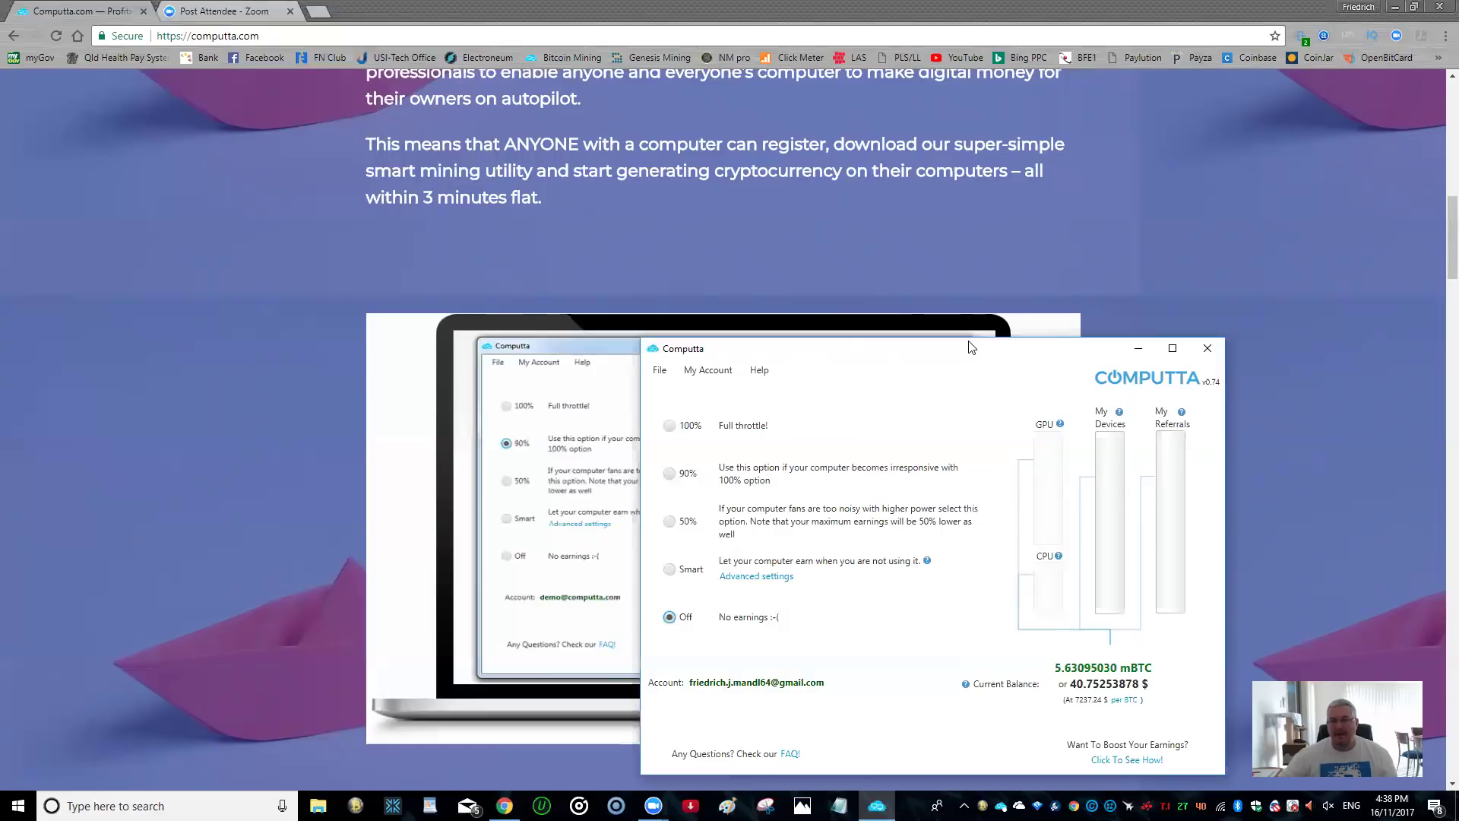
drag(969, 347, 928, 212)
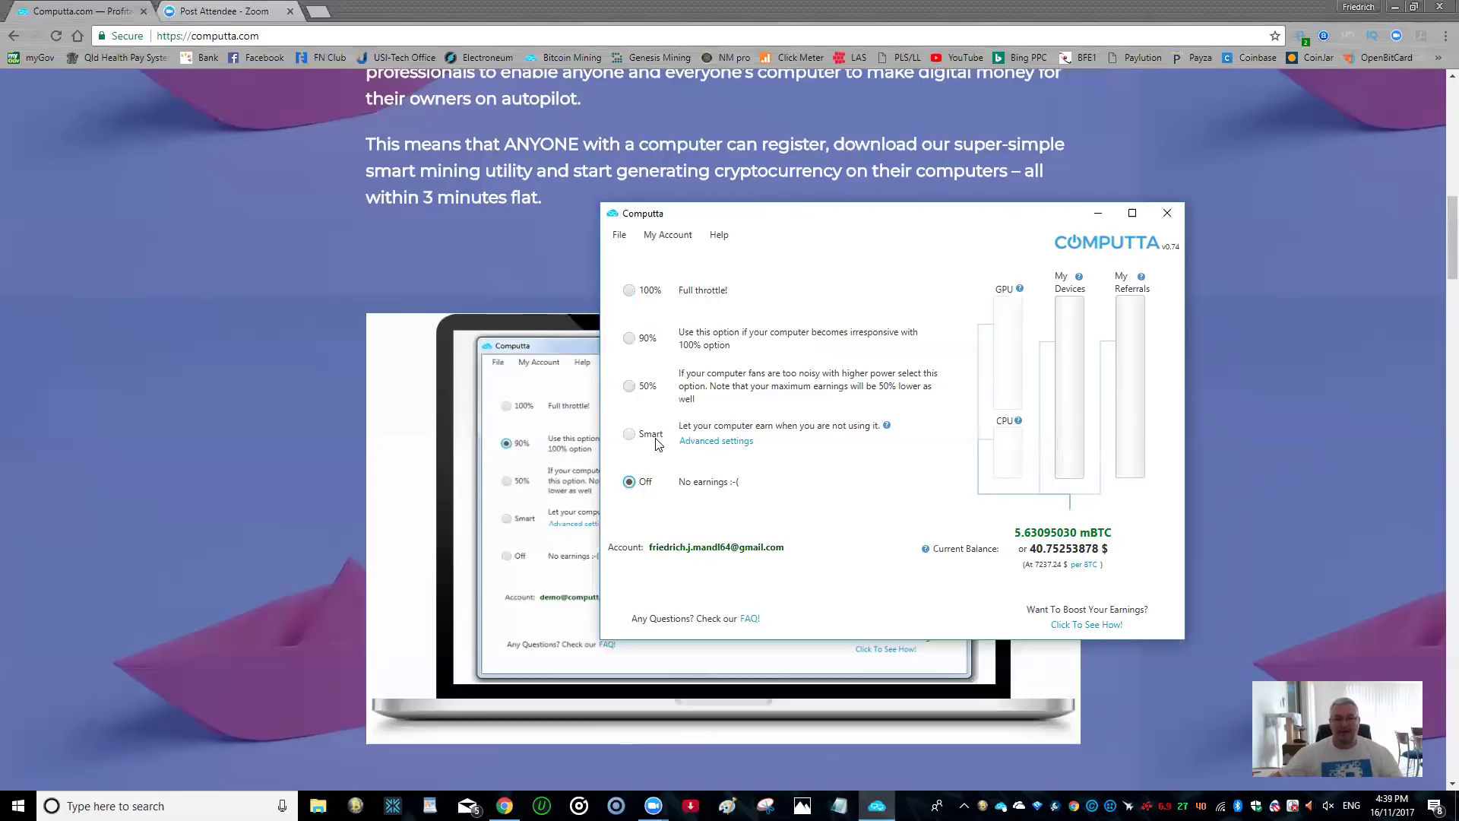
Step: Examine the Smart mode advanced settings, including the inactivity minutes options, the Scheduler and the CPU and GPU load sliders, and close them
click(699, 444)
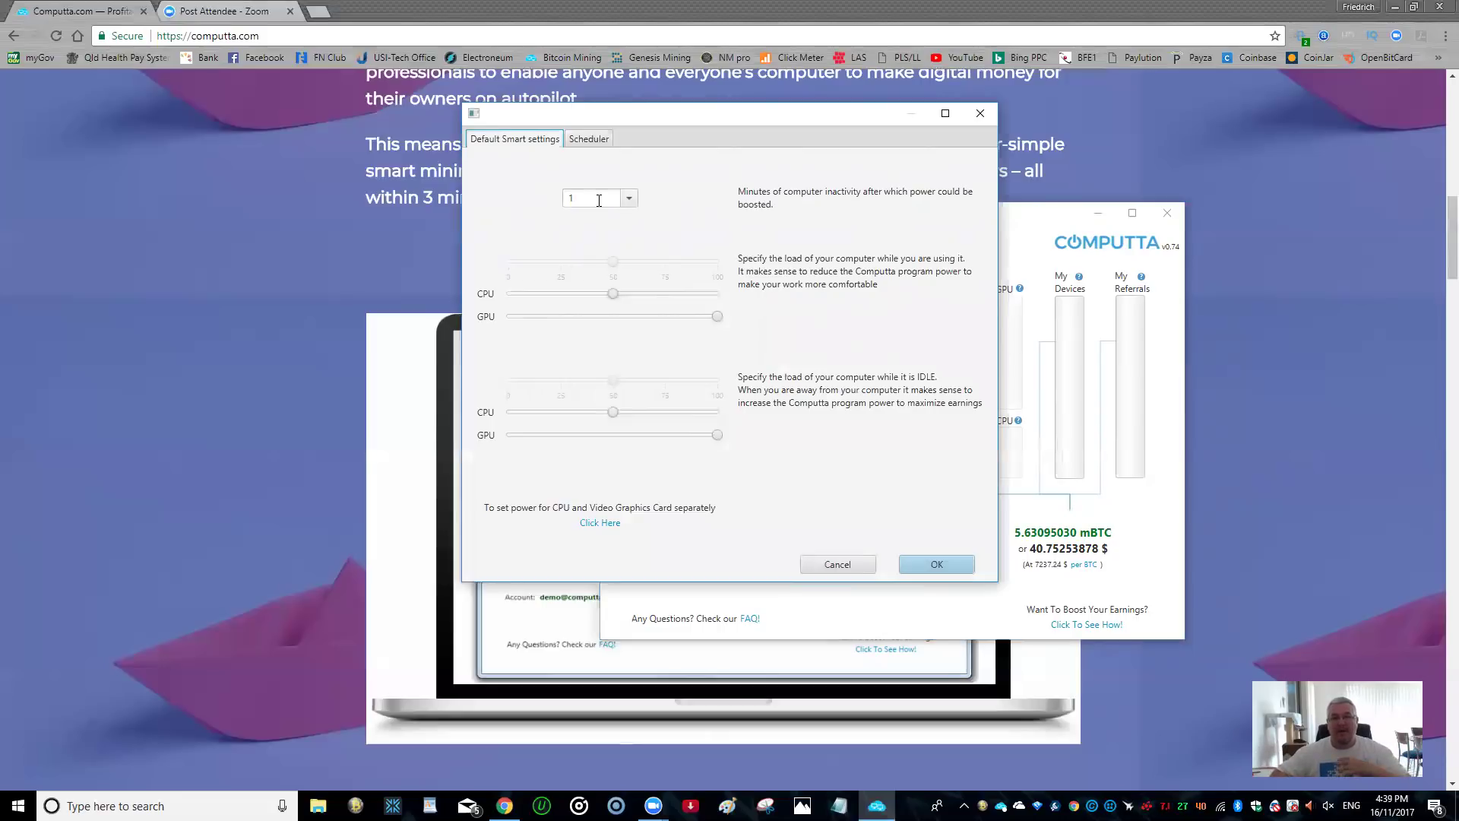
click(628, 200)
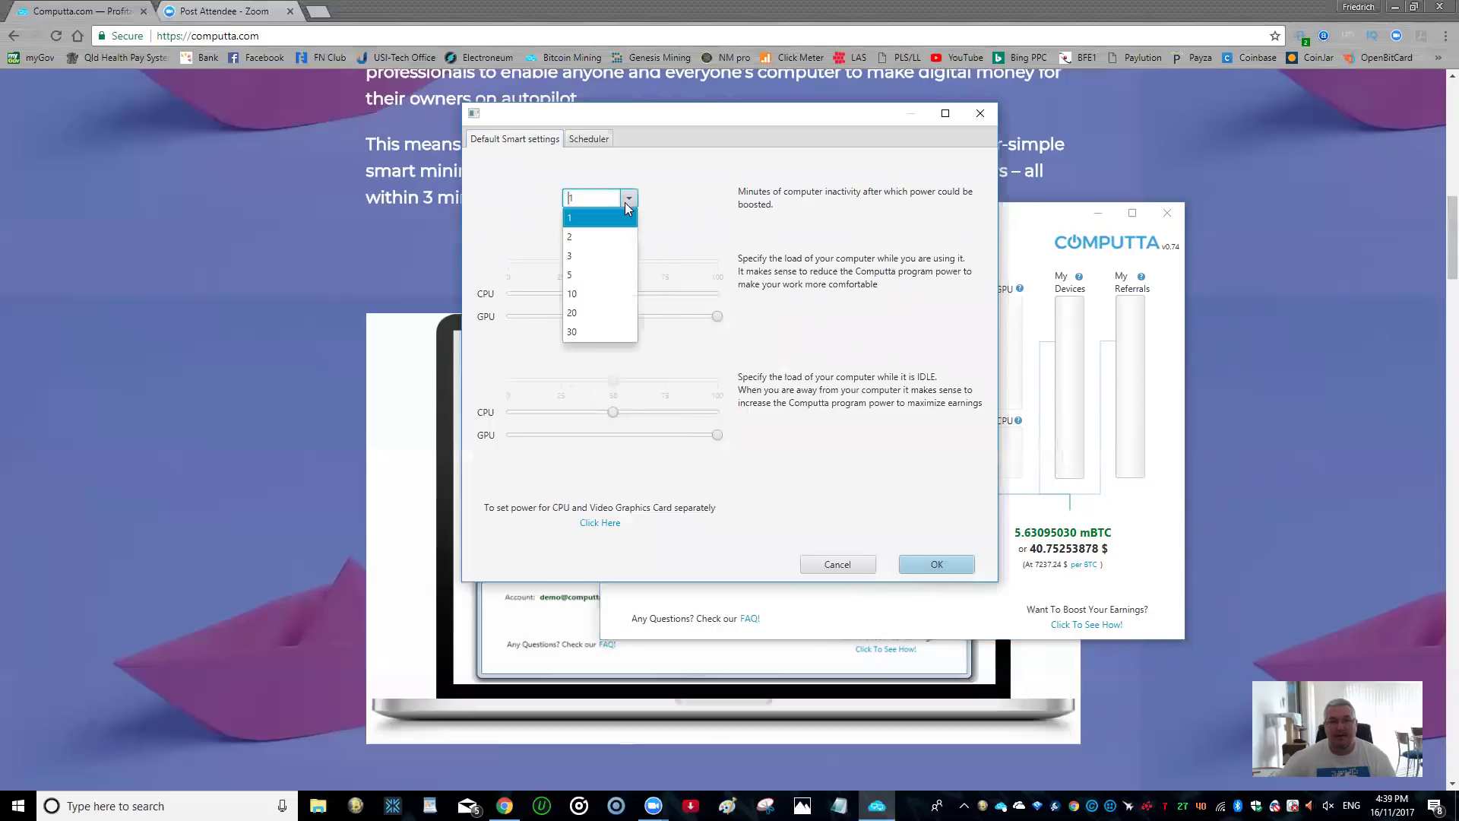
click(692, 206)
click(590, 141)
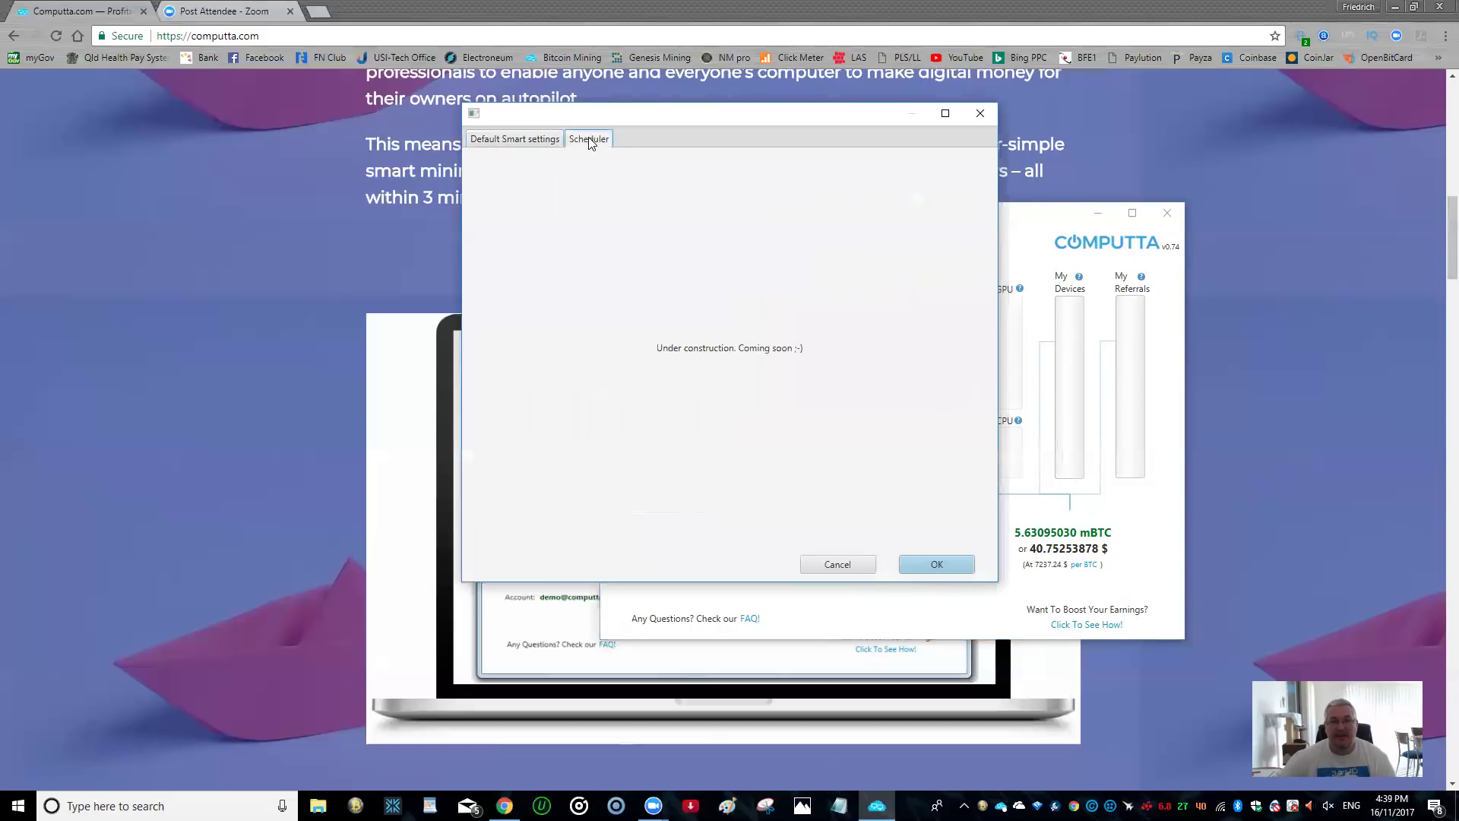
click(509, 141)
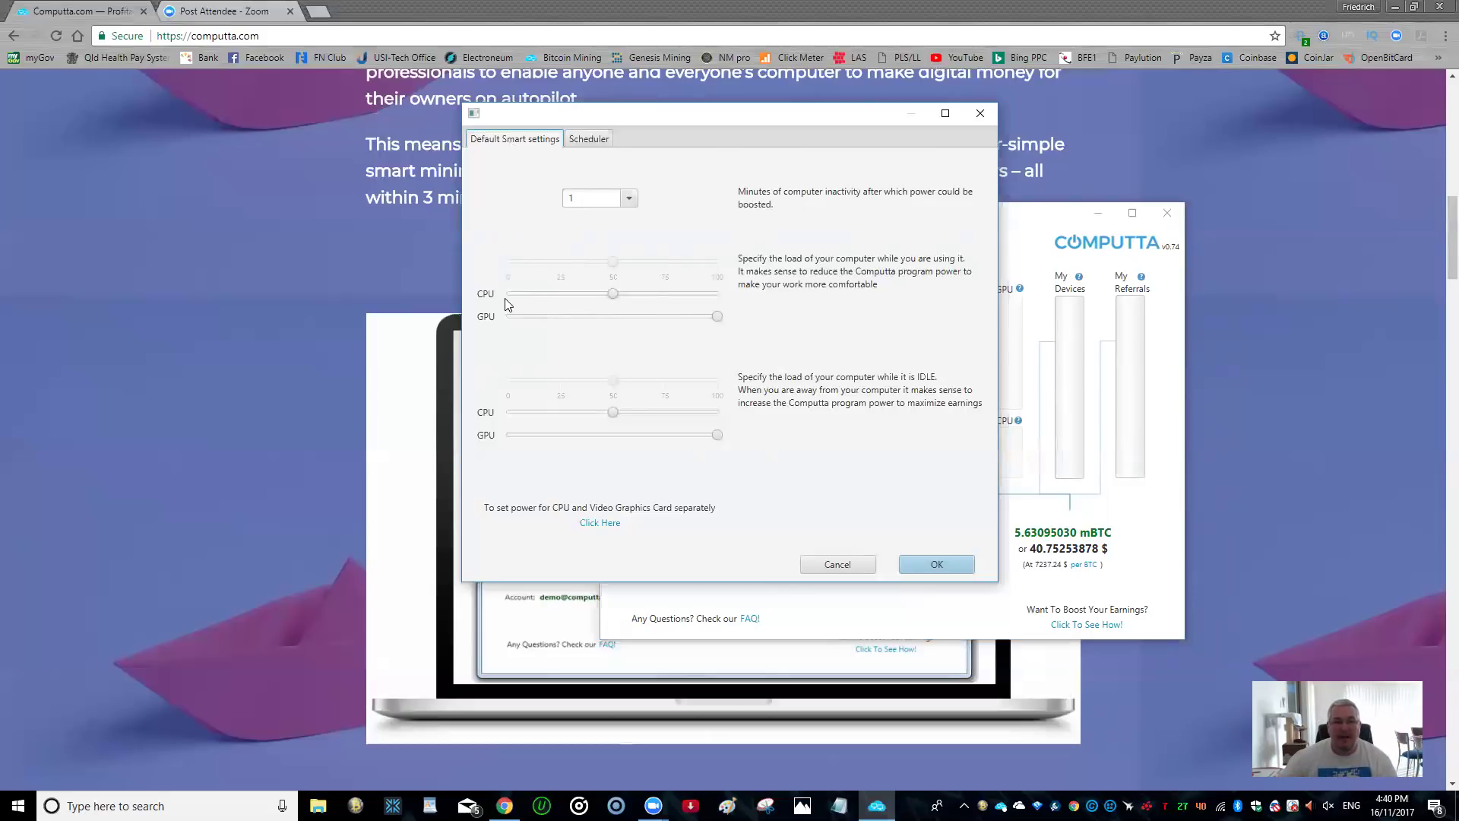
mouse_move(612, 295)
mouse_down()
mouse_move(712, 296)
mouse_move(508, 298)
mouse_move(612, 299)
mouse_up()
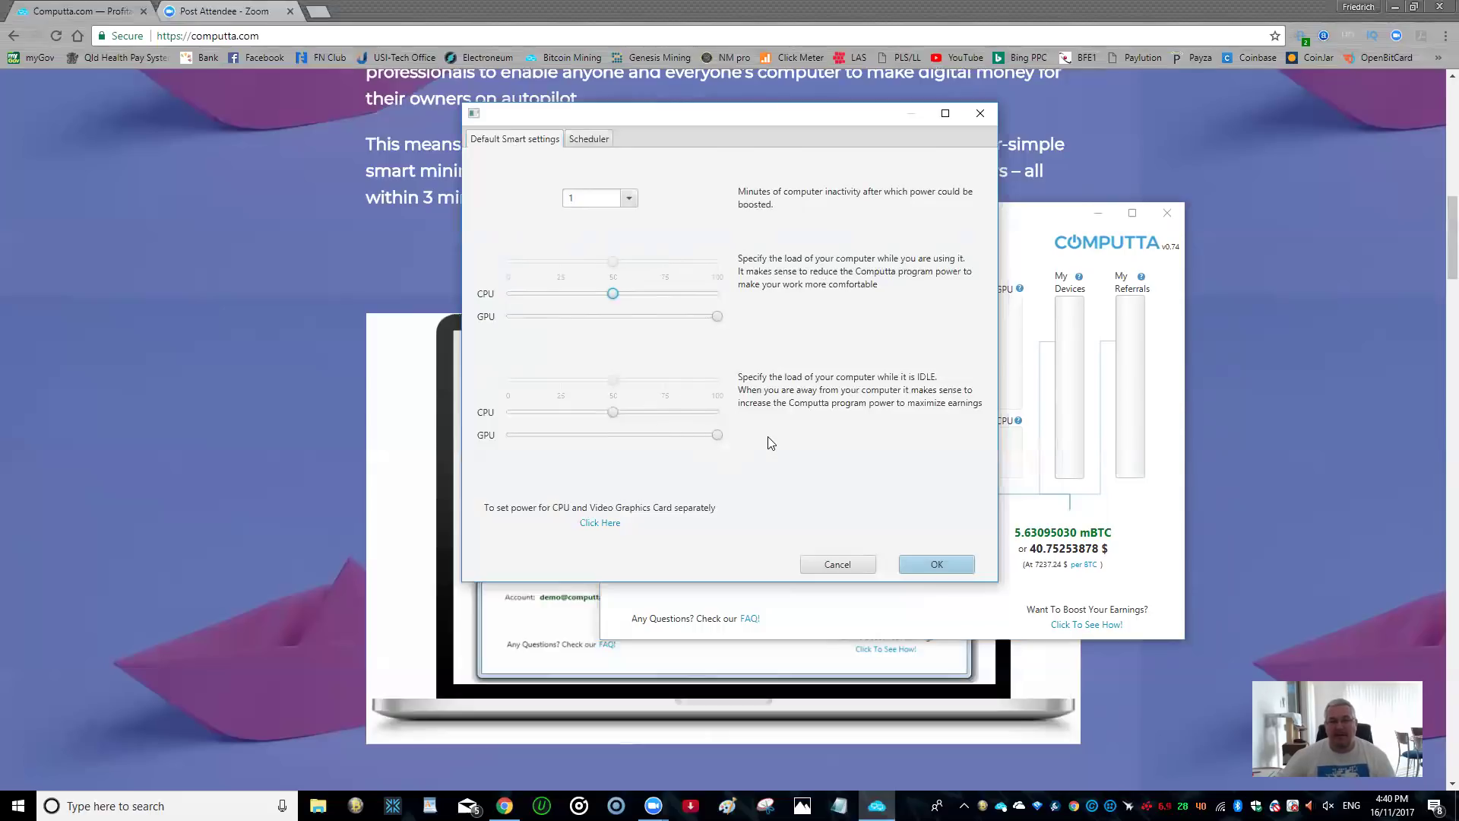
click(962, 564)
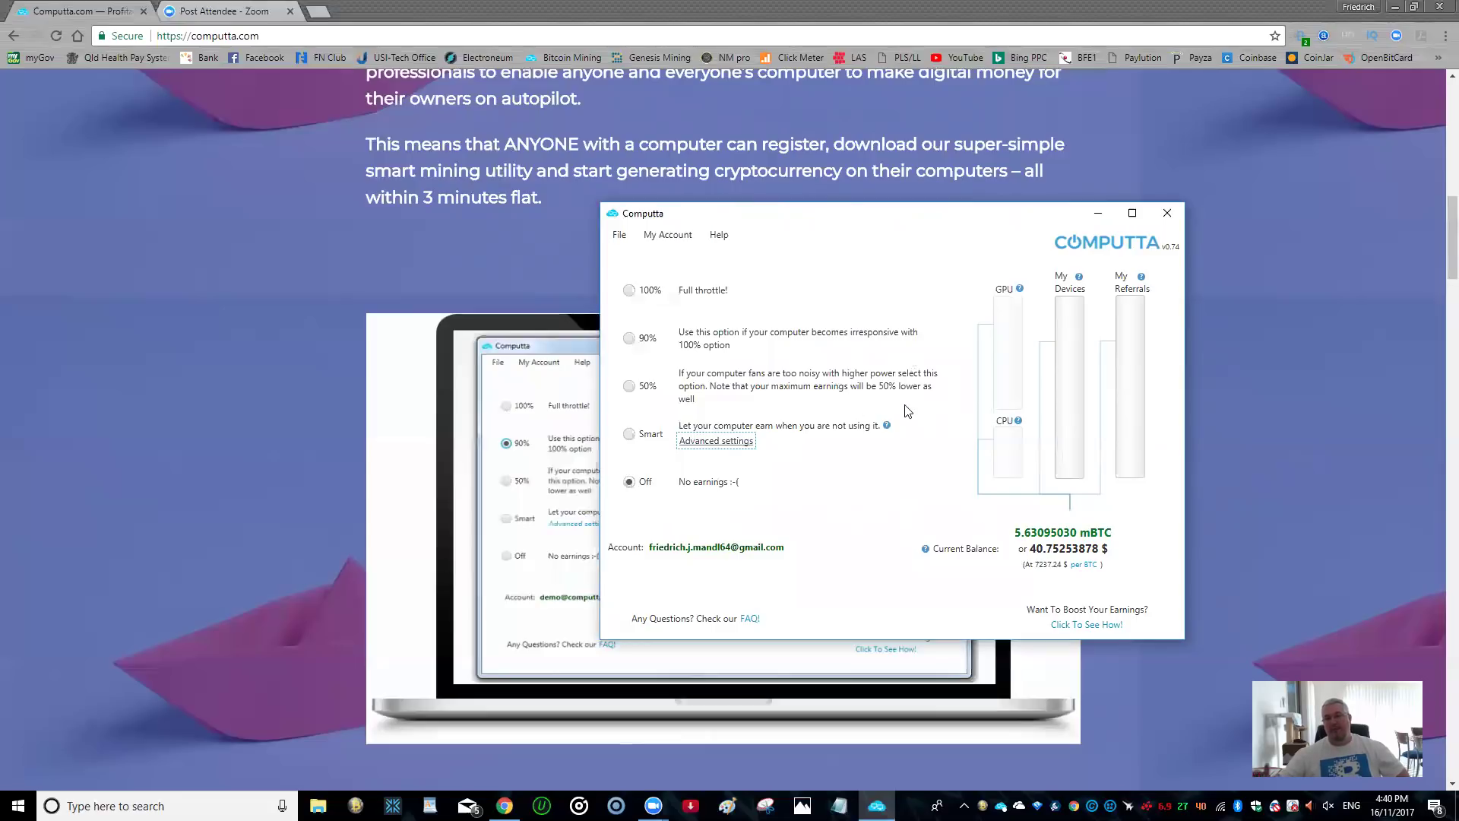
Step: Open the account web page from the Computta app and close the Computta home page in the browser
click(686, 242)
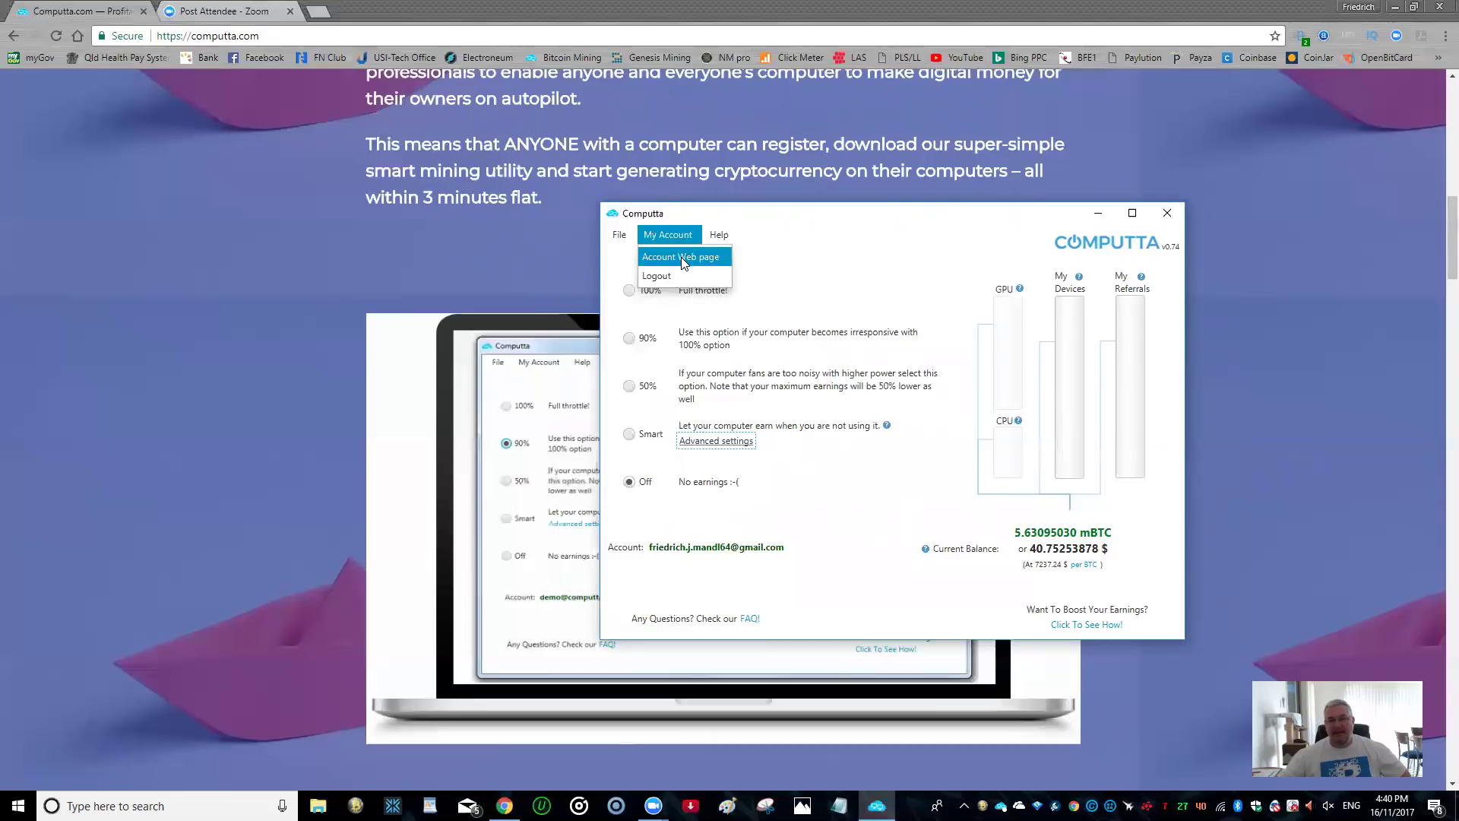
click(681, 257)
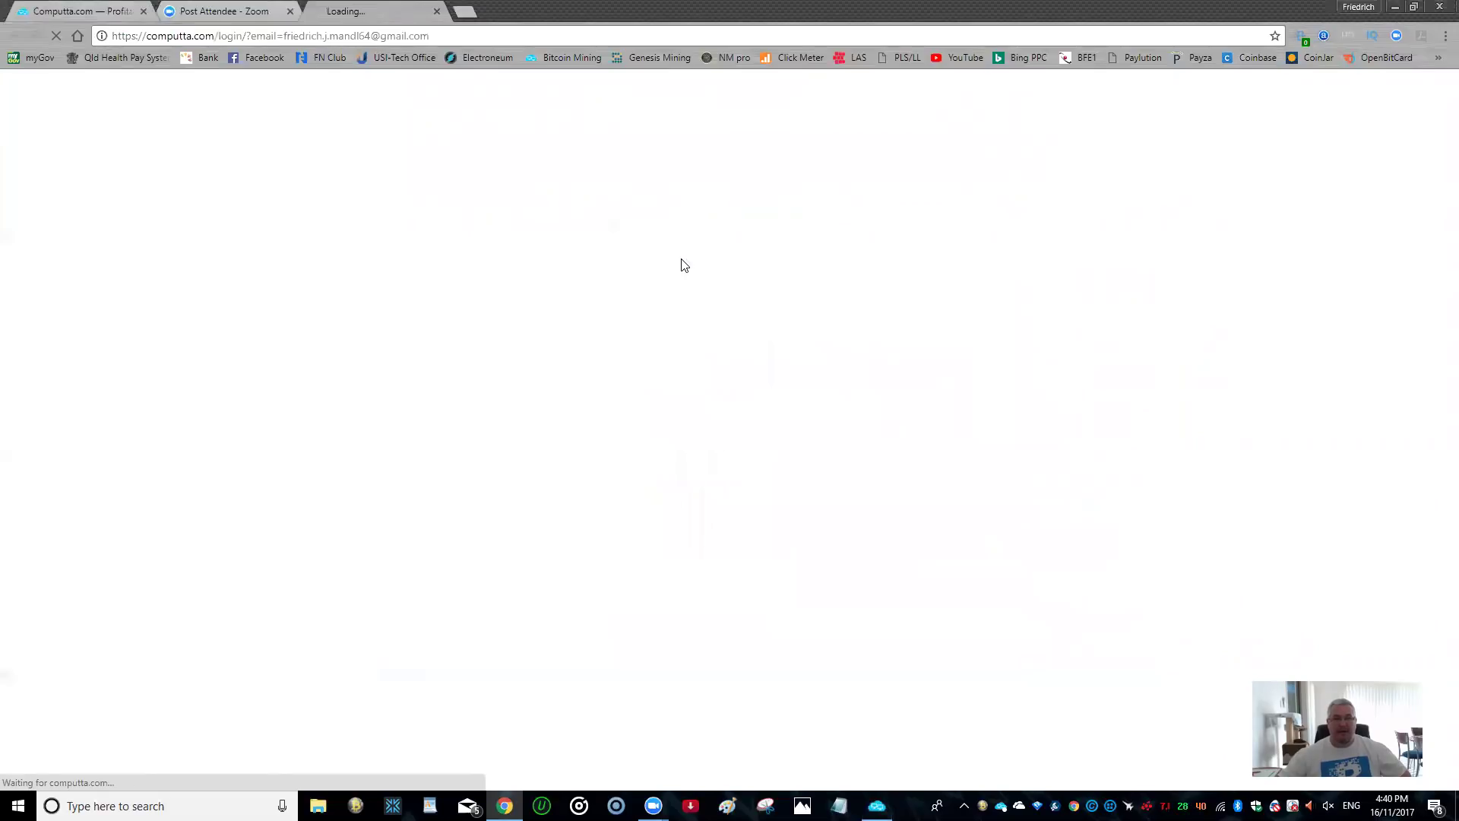
click(143, 11)
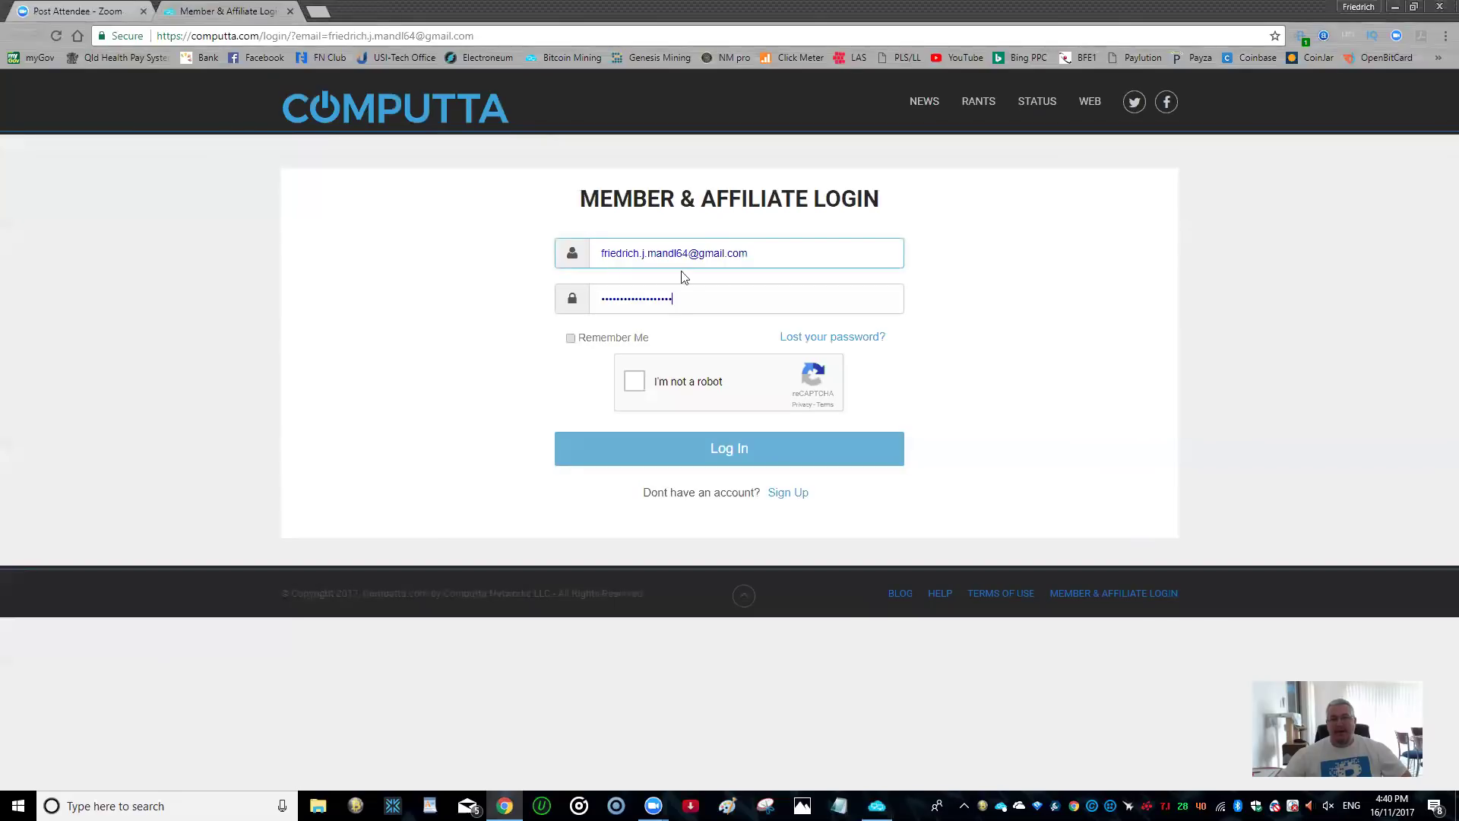
Step: Complete the reCAPTCHA by selecting the images with roads, and log in to the Computta member account with the prefilled credentials
click(637, 304)
click(643, 386)
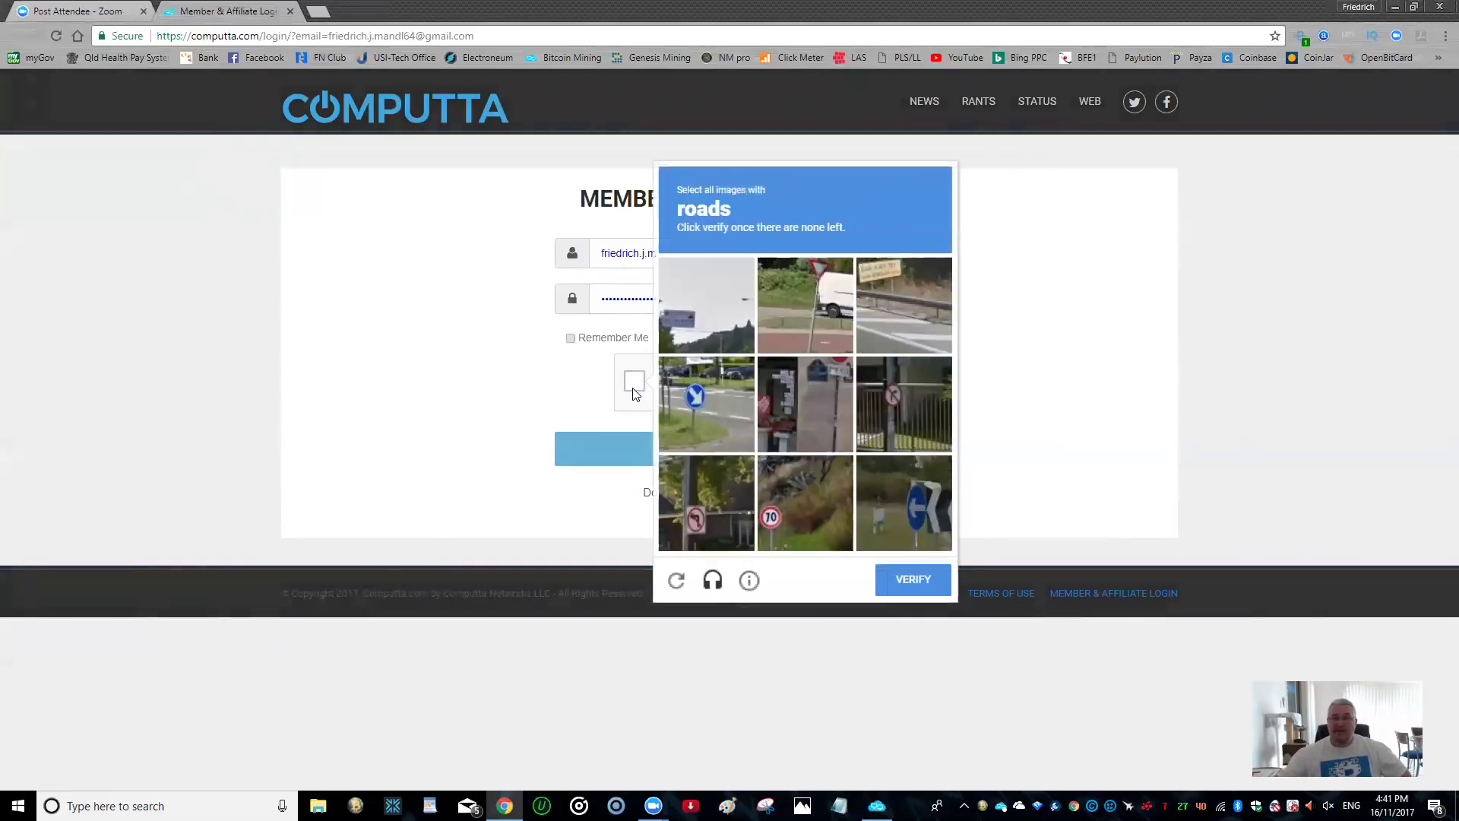
click(732, 426)
click(895, 330)
click(789, 316)
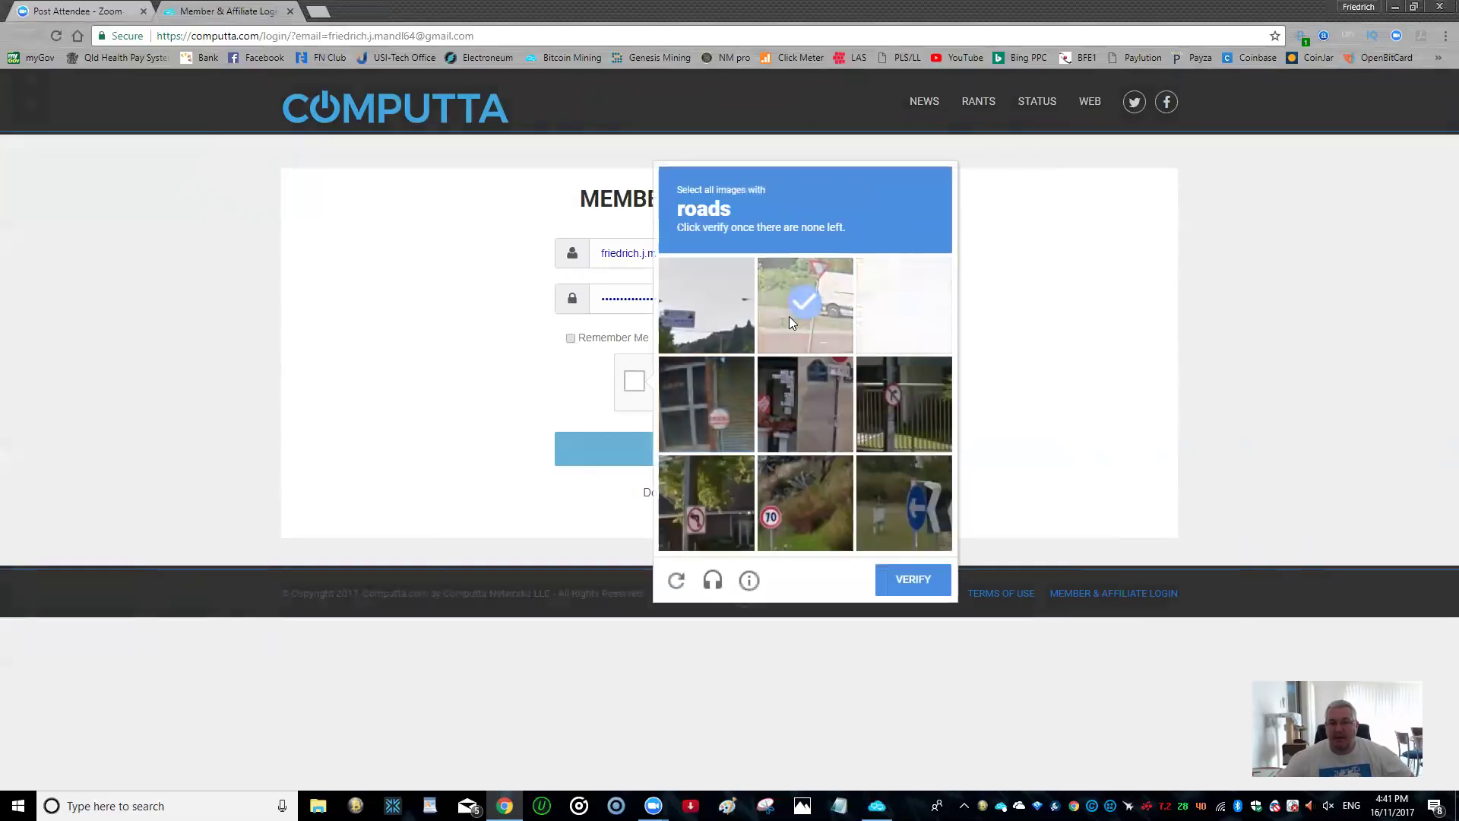
click(910, 319)
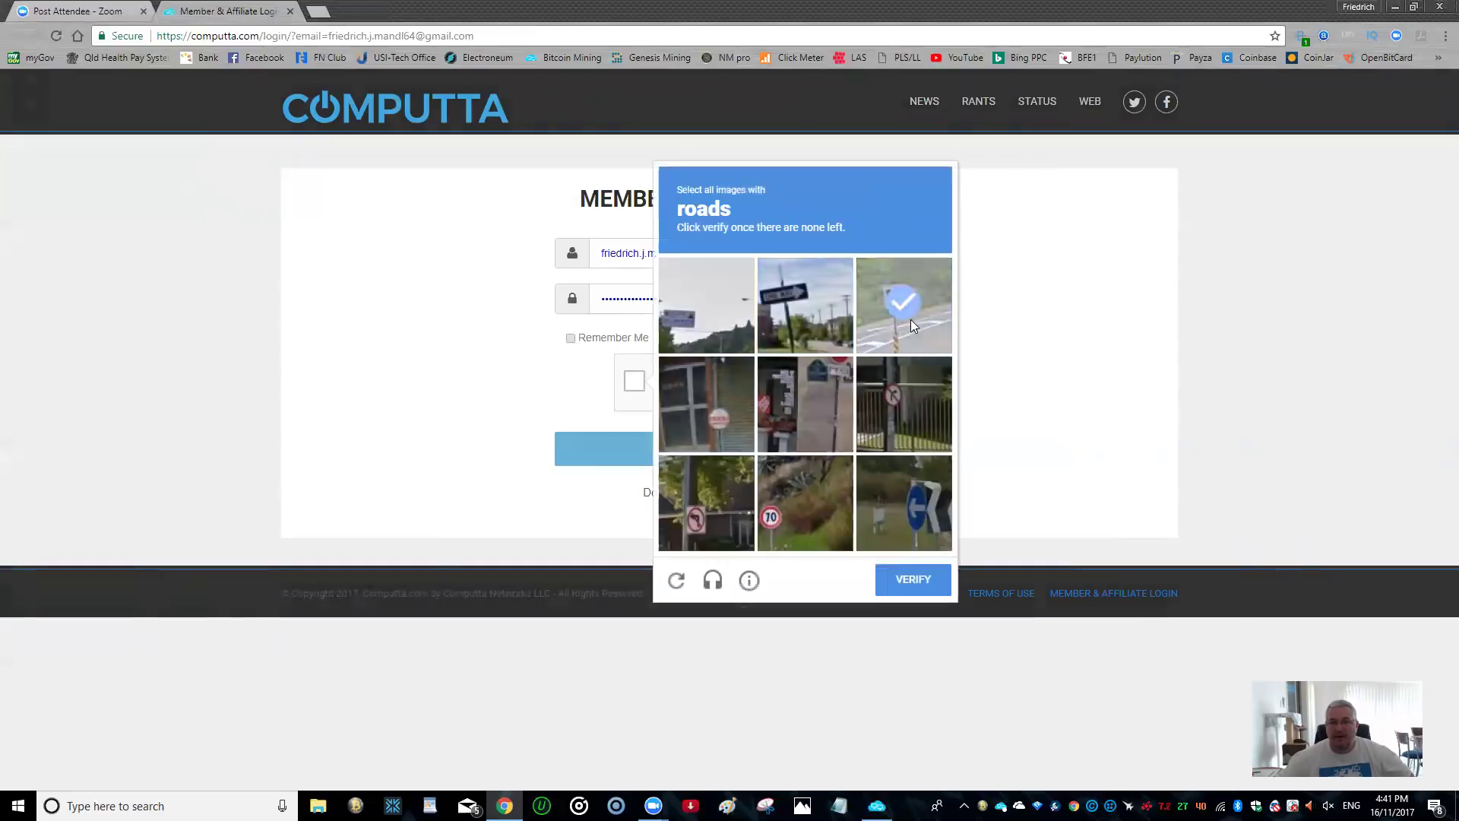
click(902, 336)
click(832, 343)
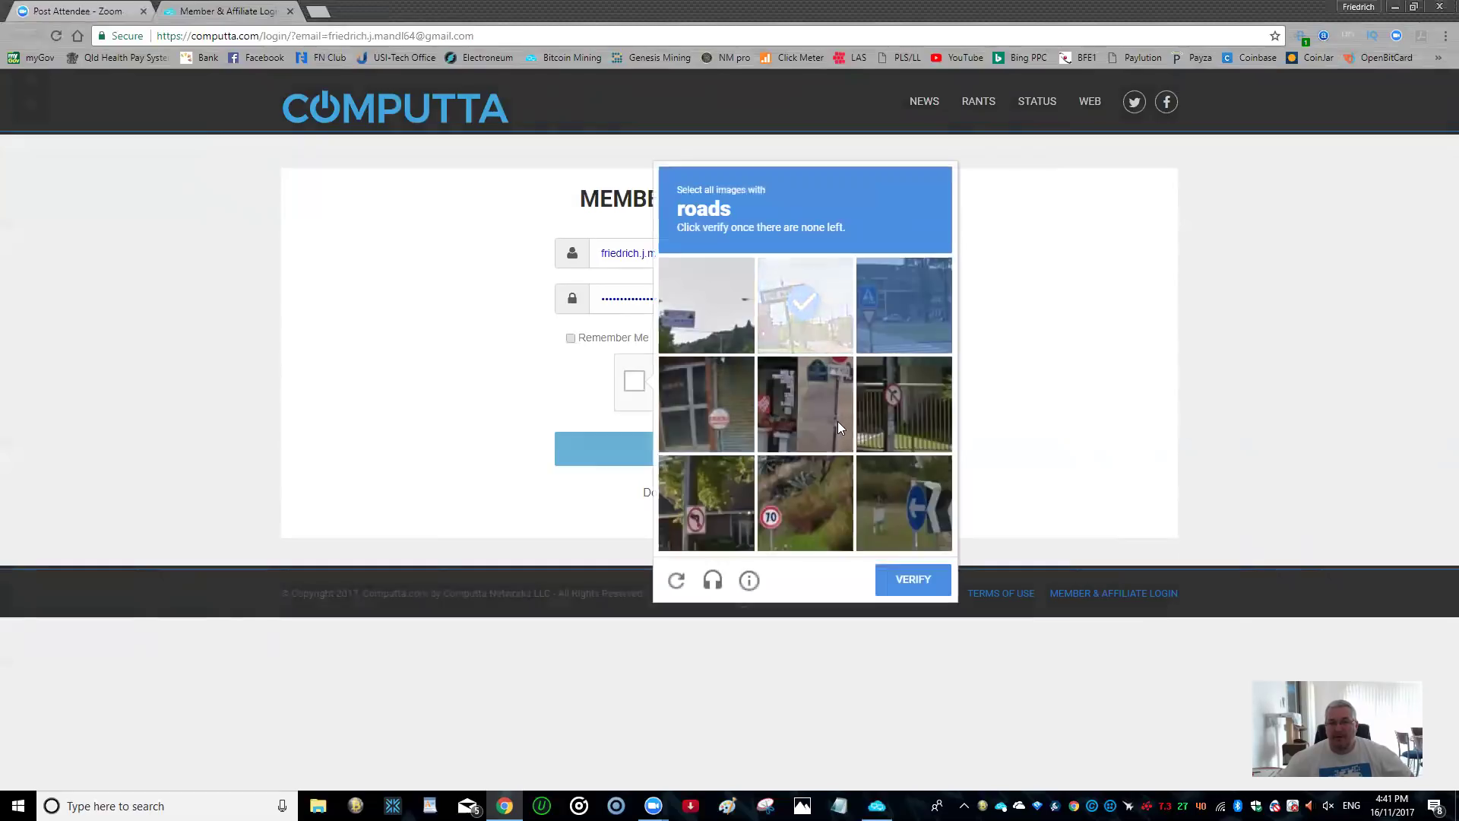
click(883, 337)
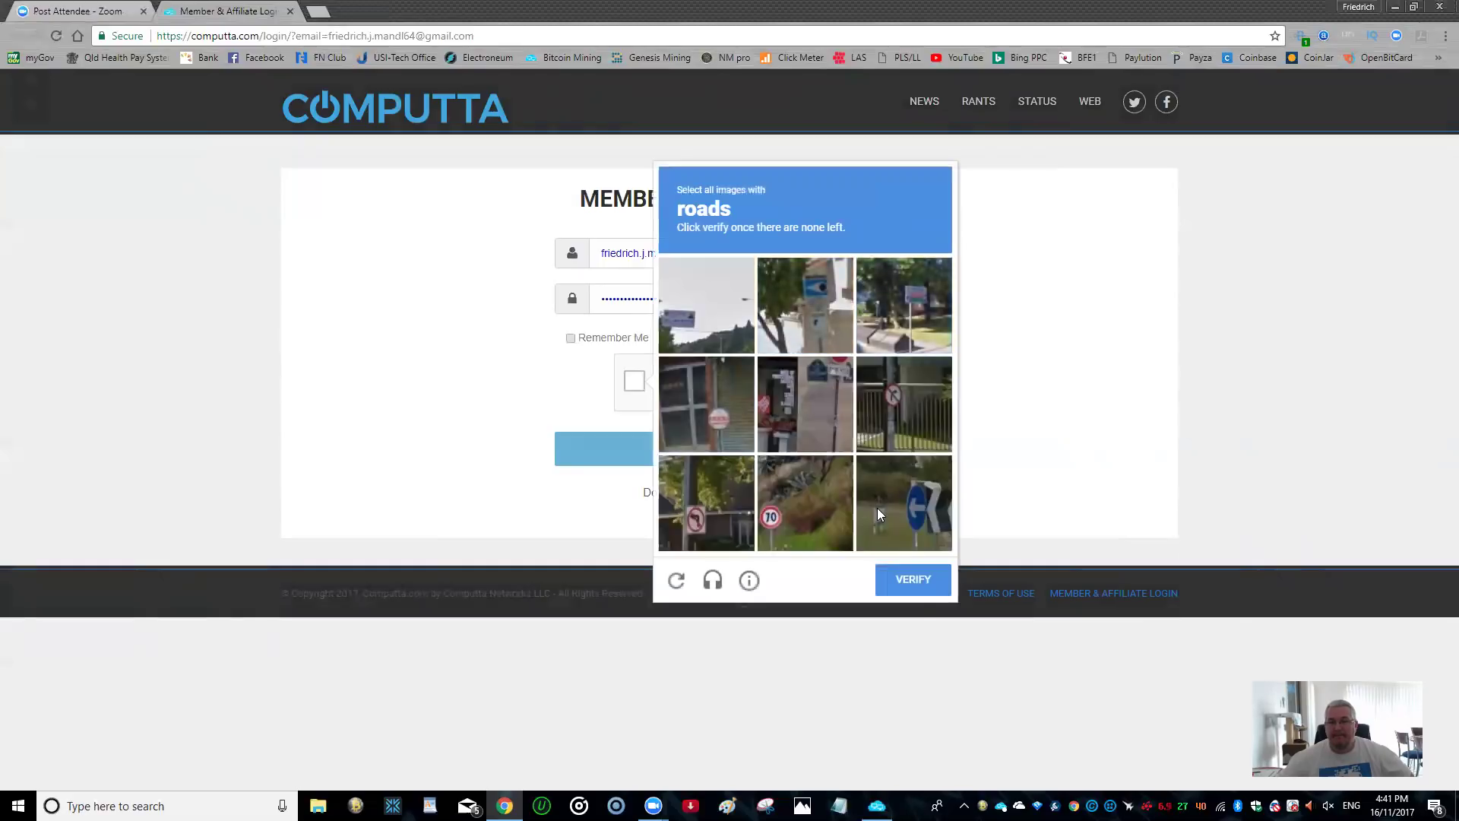
click(899, 579)
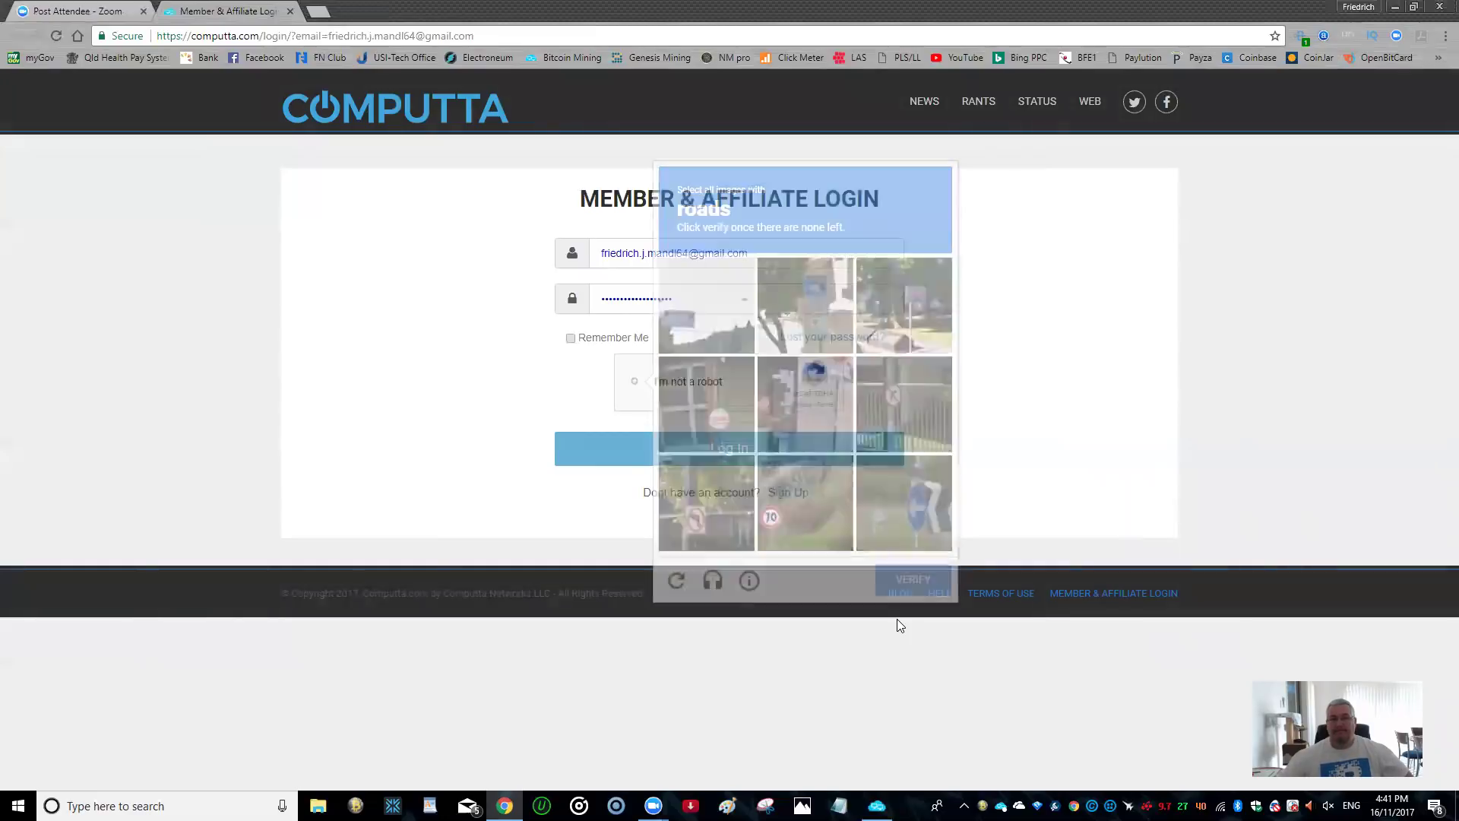
click(758, 456)
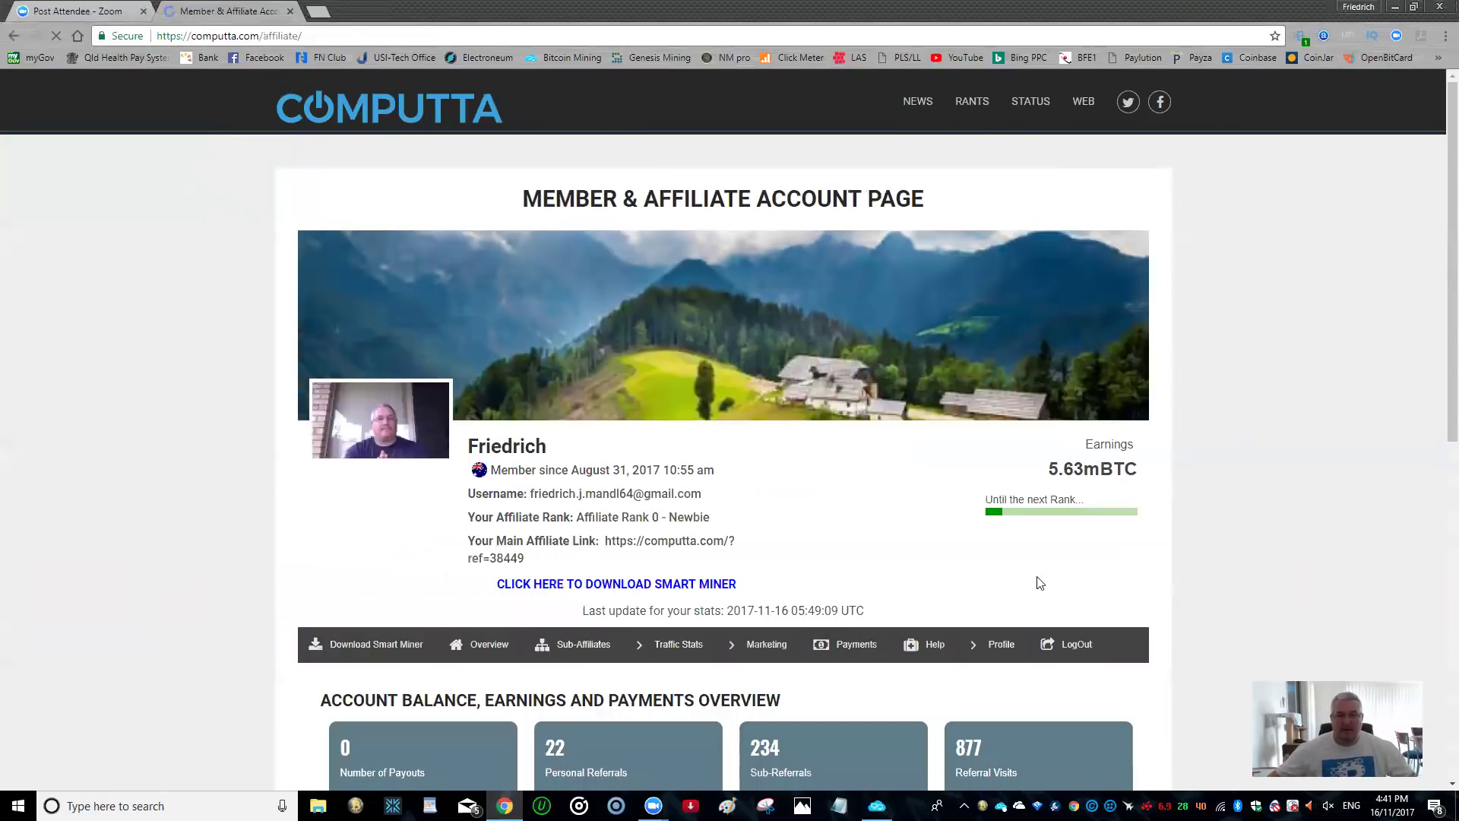
Step: Review the account balance and referral overview, dismiss the mail notification, and look through the Traffic Stats and Marketing options
scroll(1037, 646, down, 2)
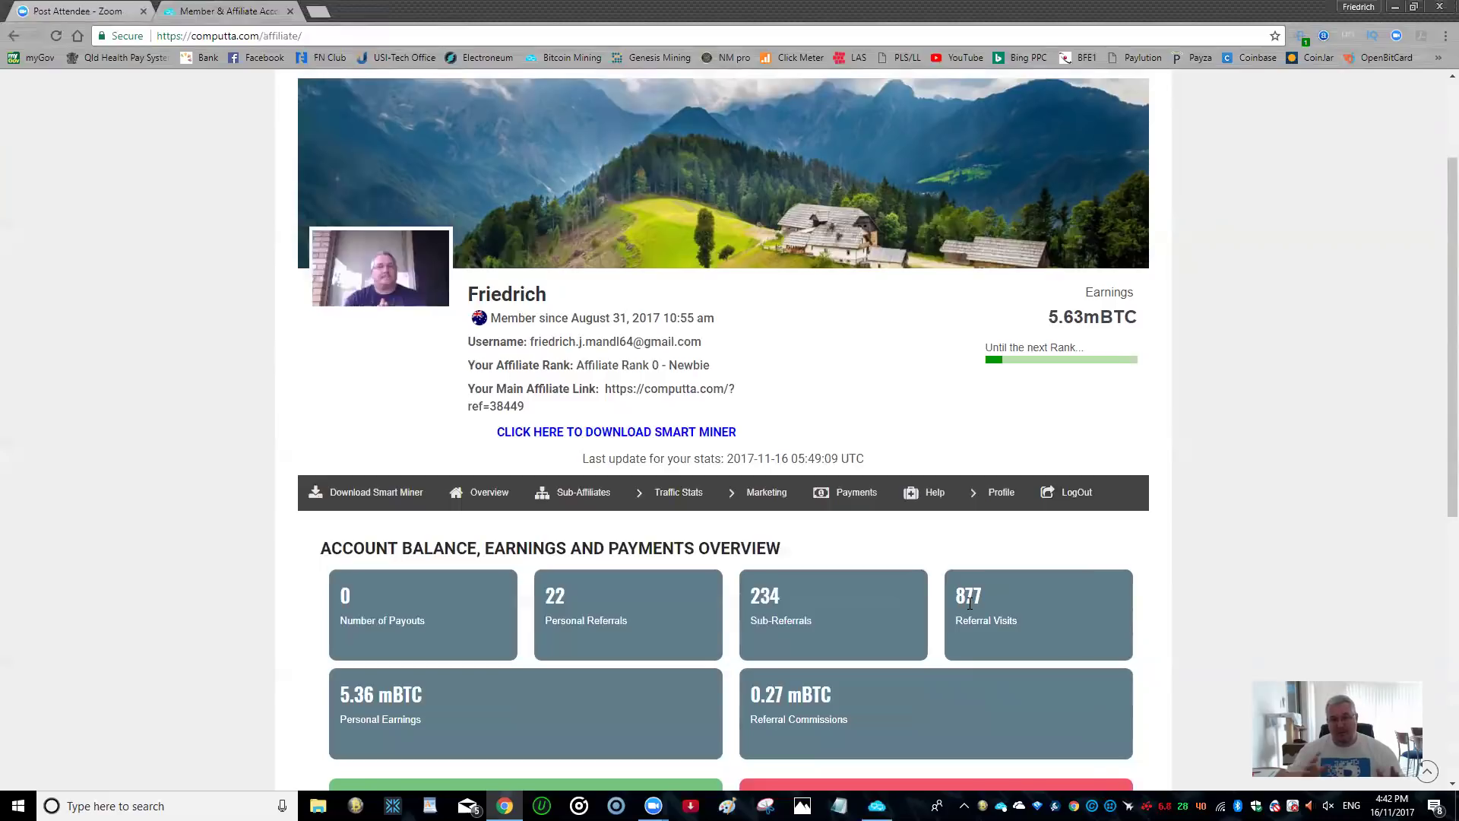
mouse_move(1202, 671)
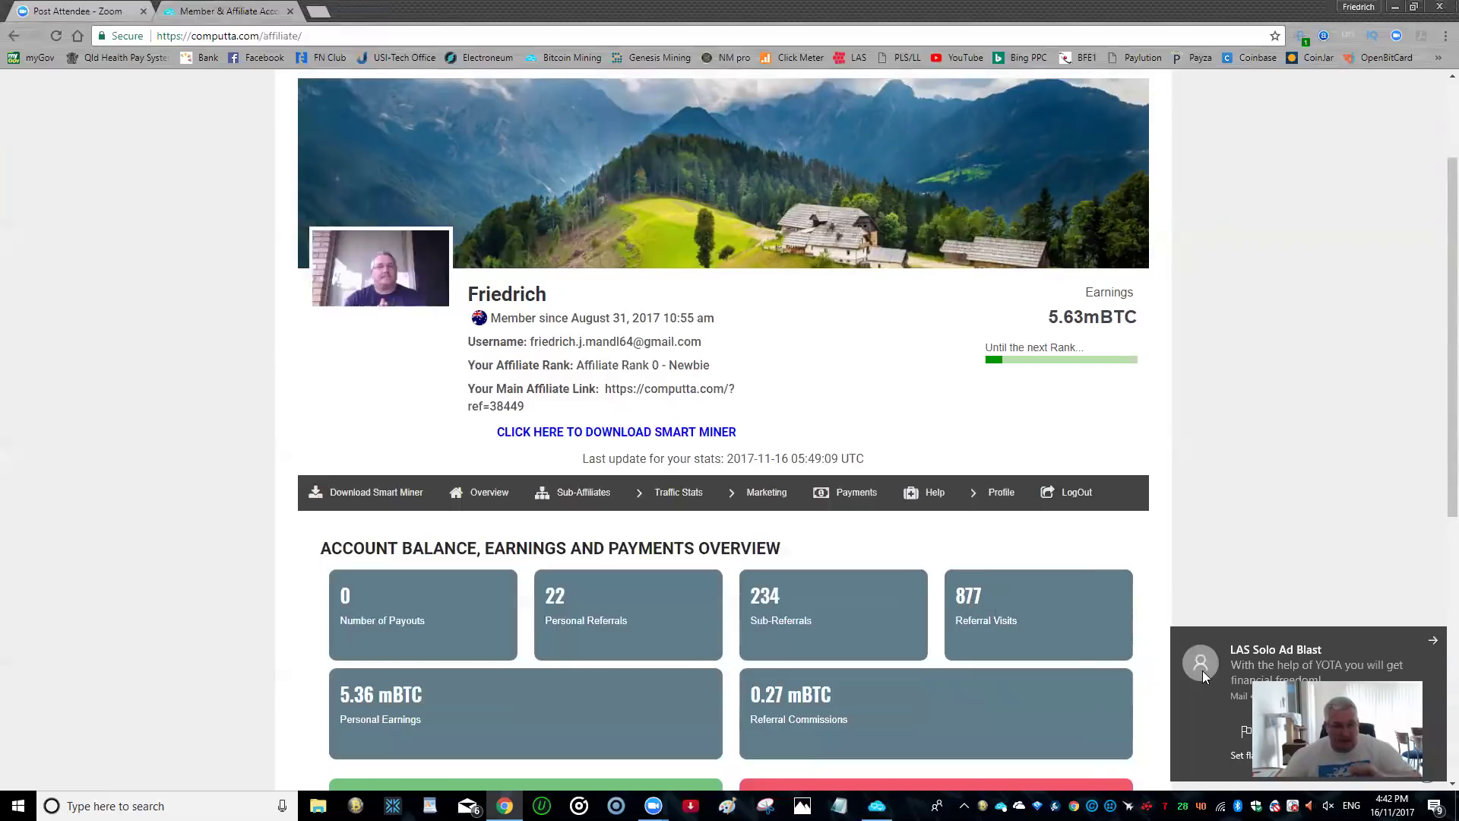
click(1434, 643)
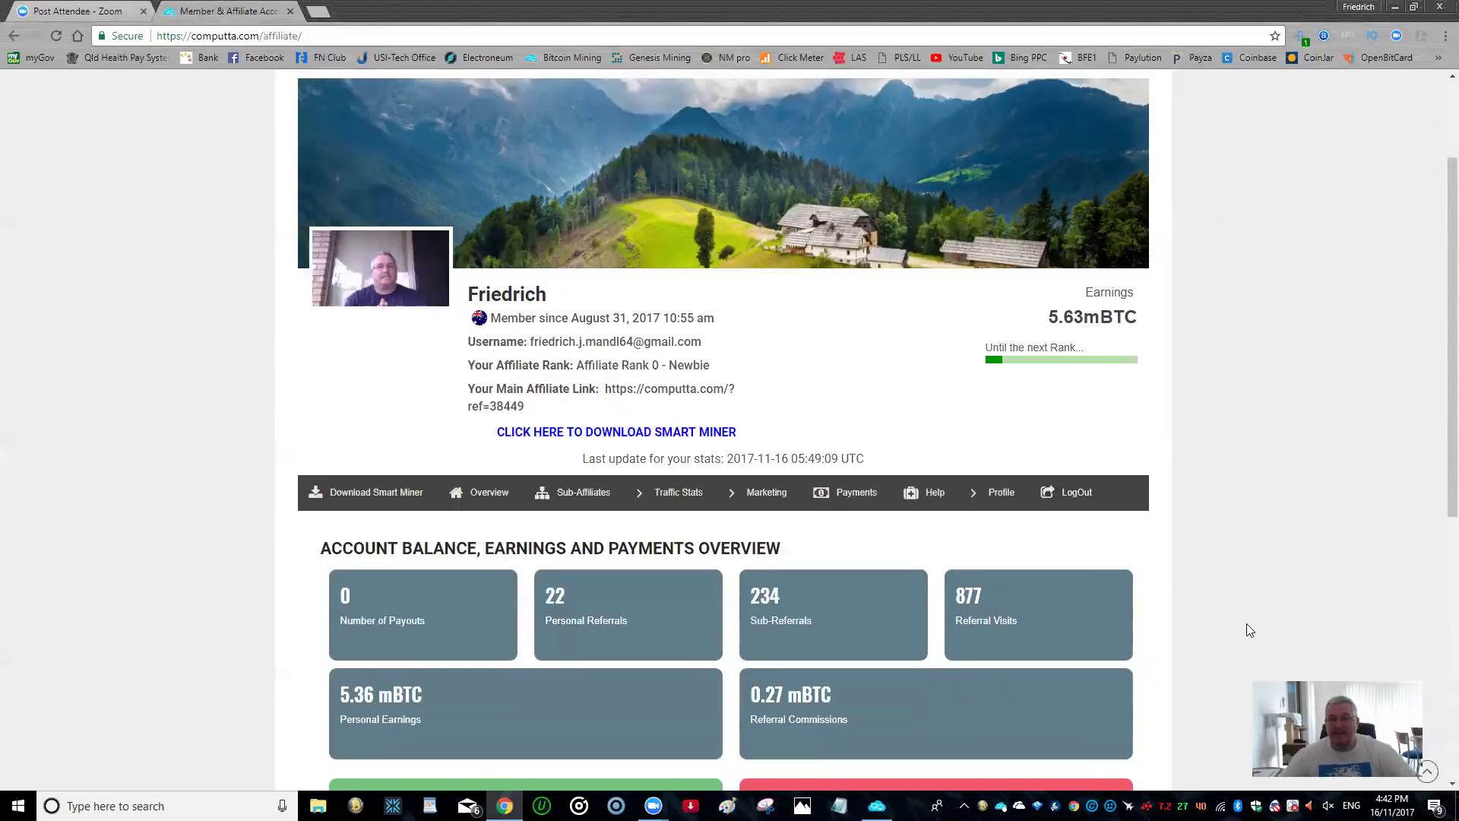
scroll(1208, 617, down, 2)
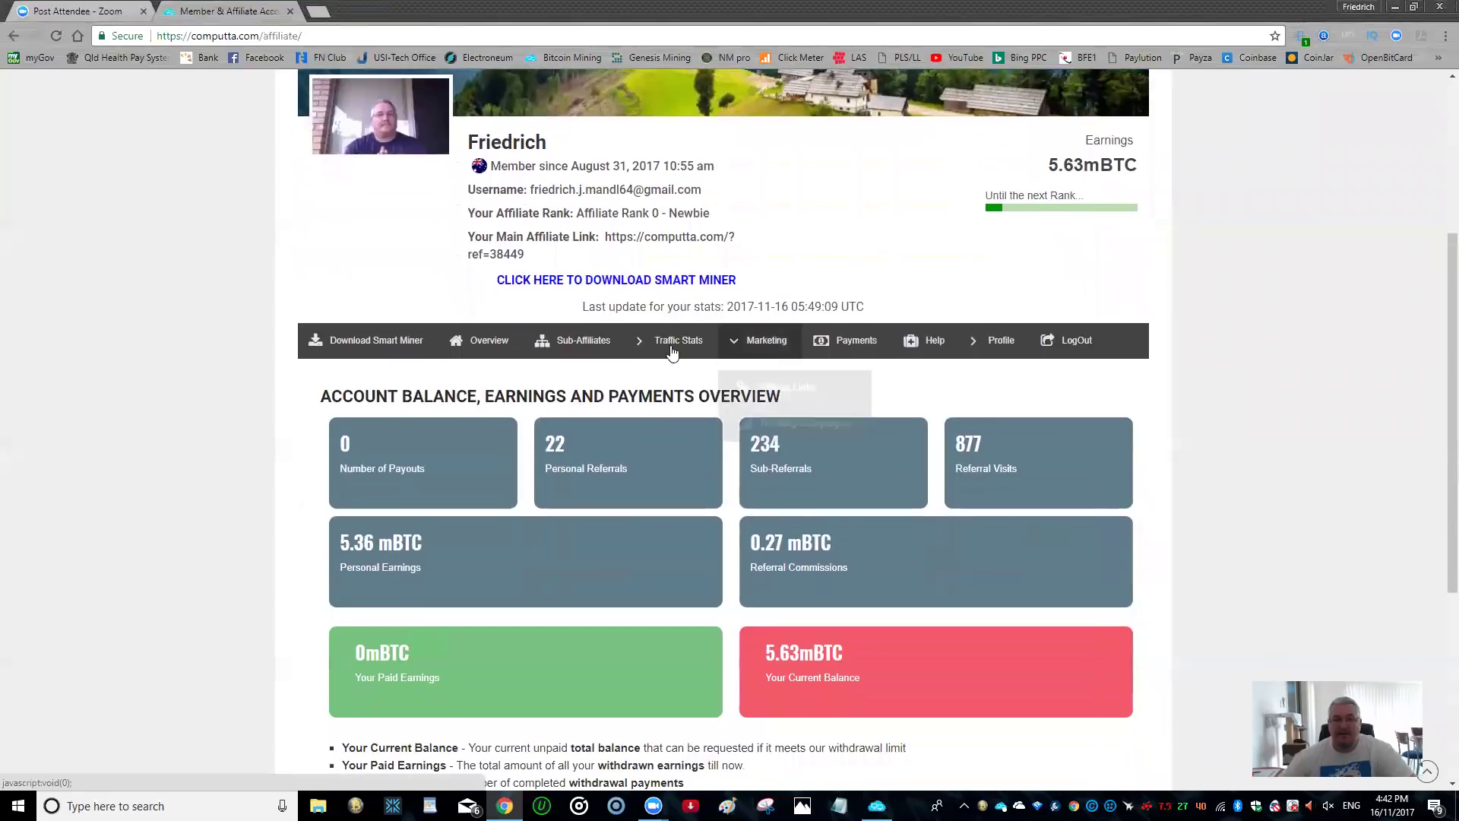
mouse_move(991, 353)
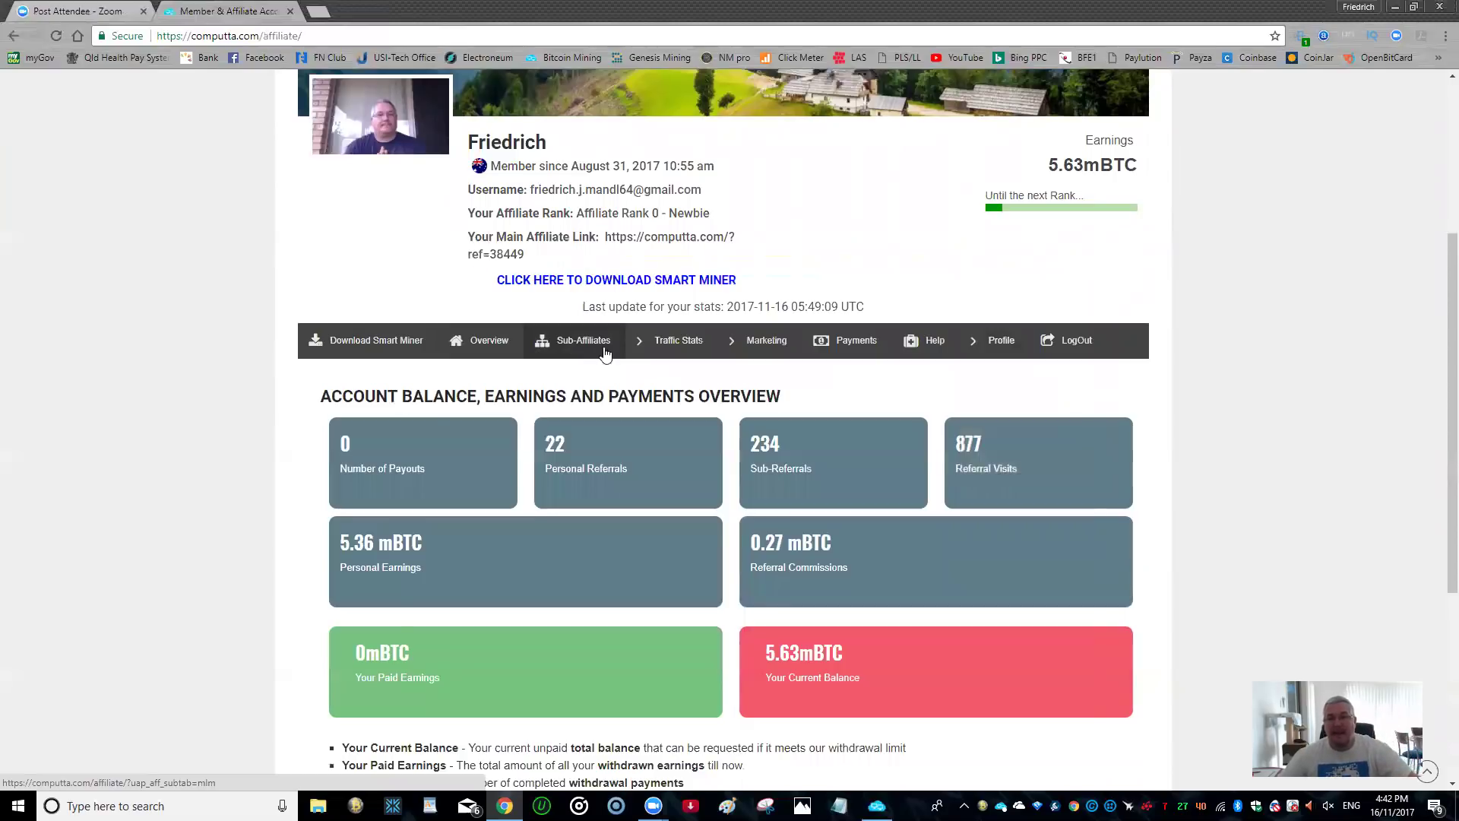
mouse_move(689, 353)
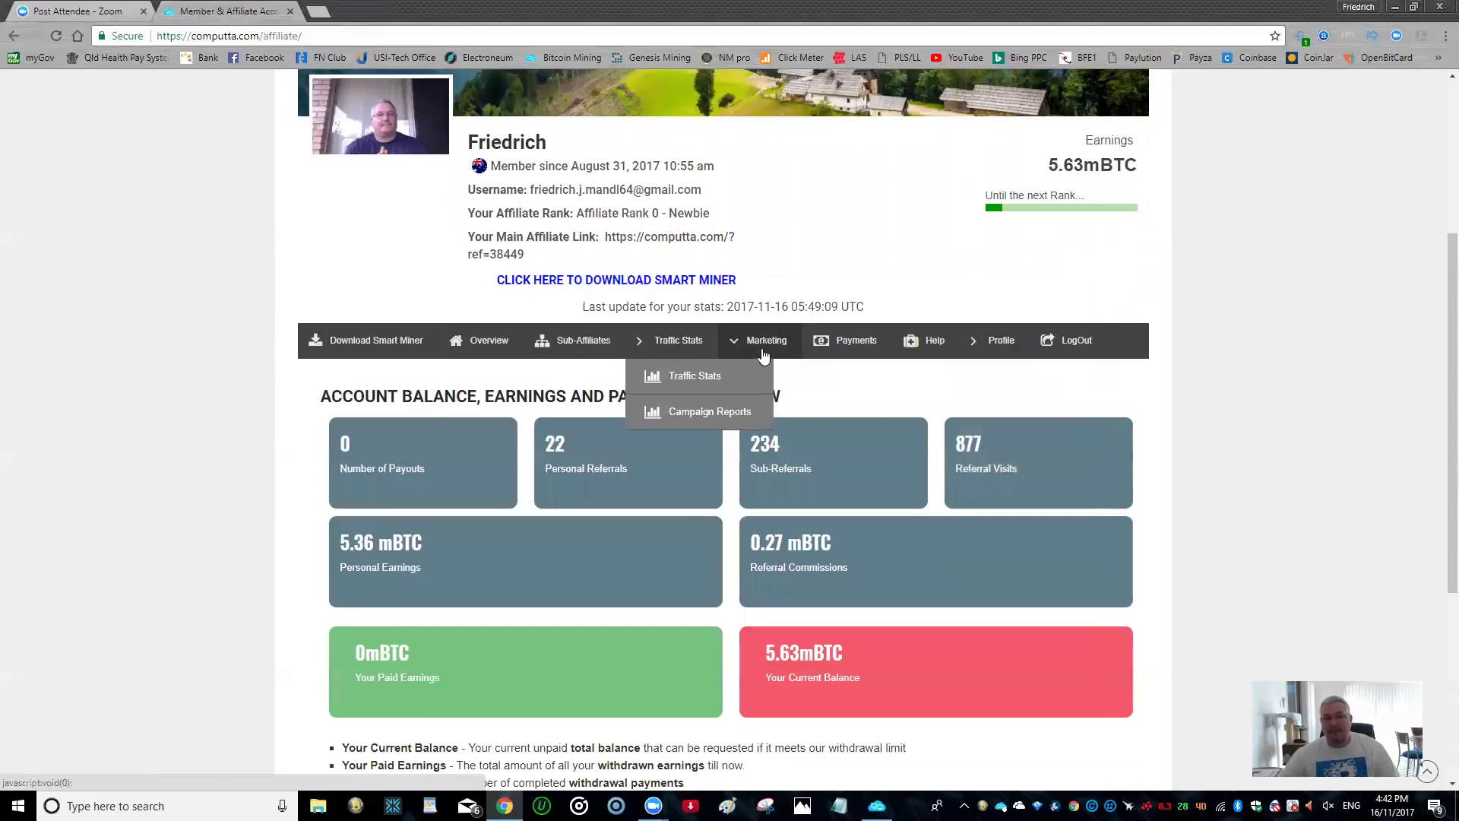
mouse_move(766, 347)
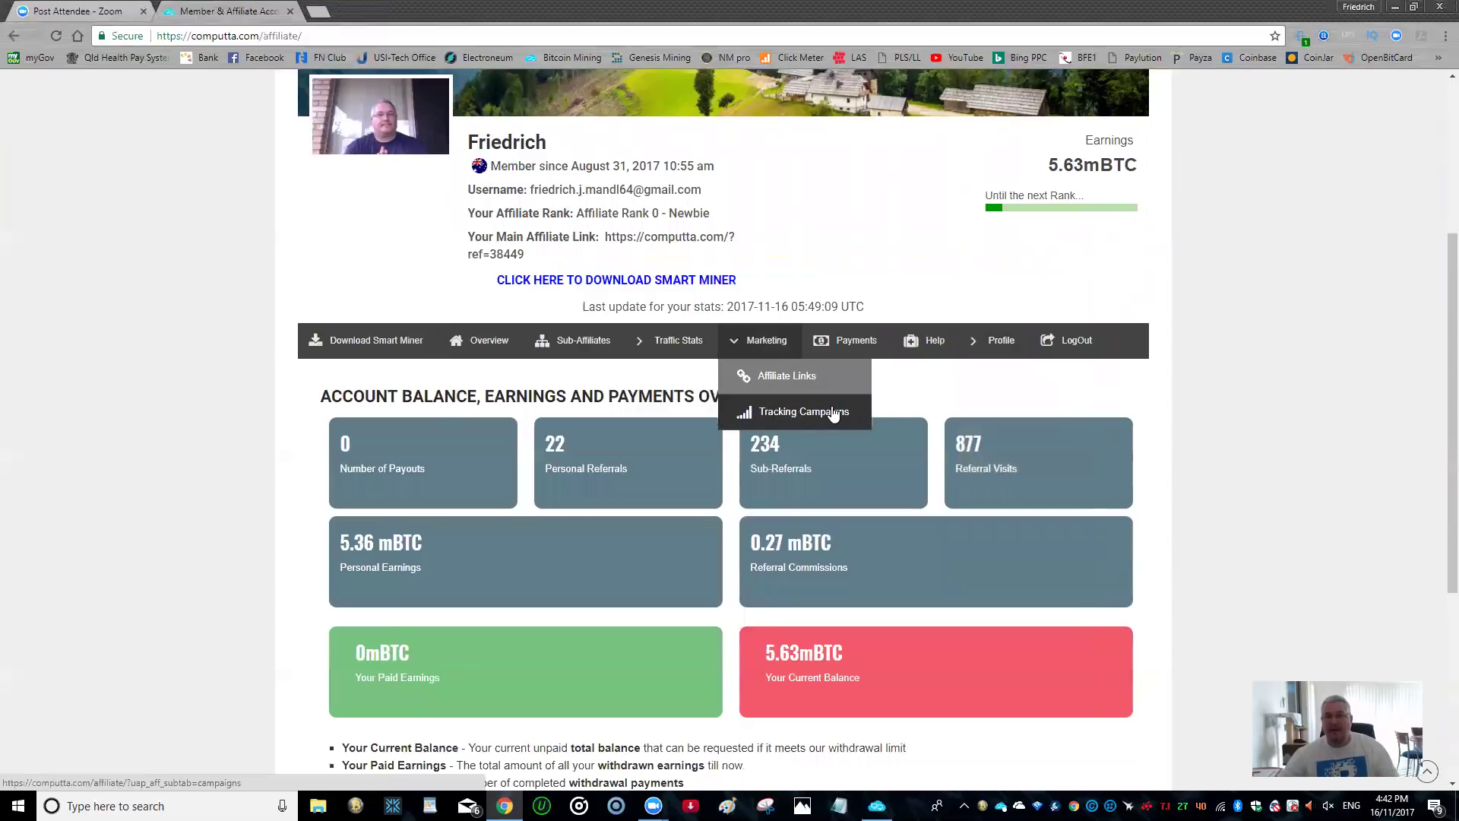
Step: Open the account's Payments page and read the withdrawal conditions and the payment request area
click(861, 348)
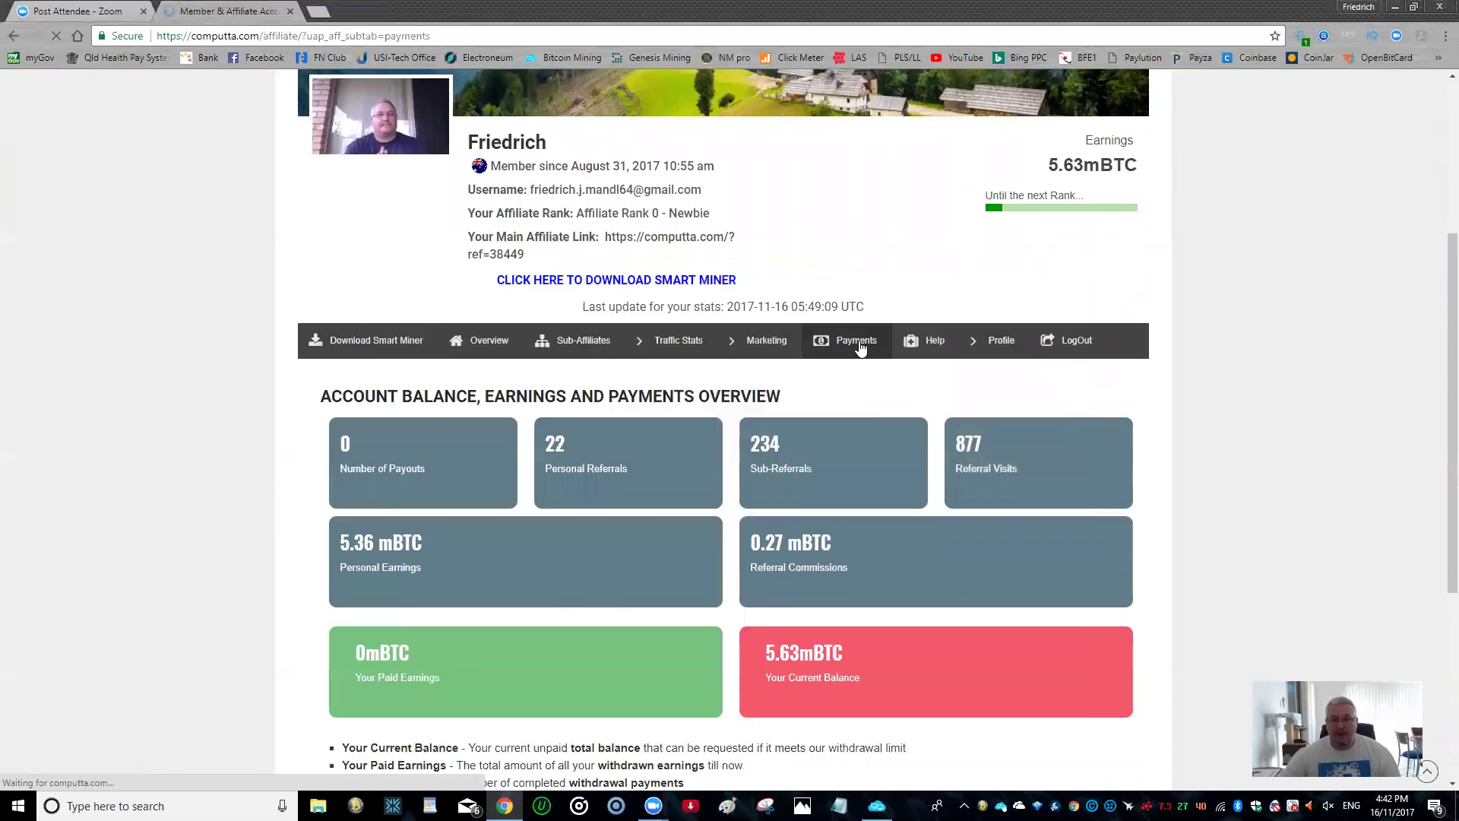
scroll(901, 536, down, 5)
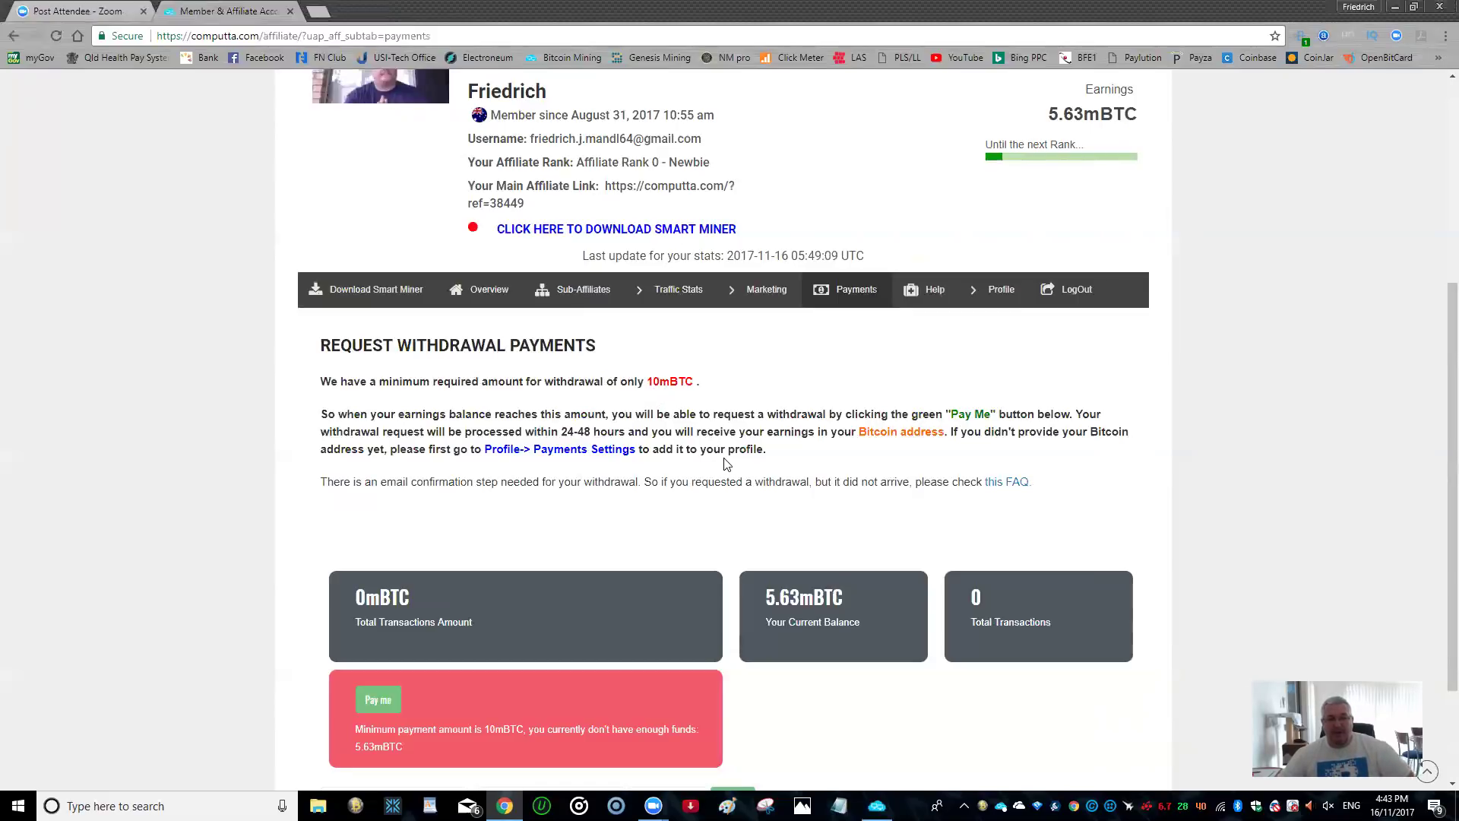
scroll(810, 495, up, 3)
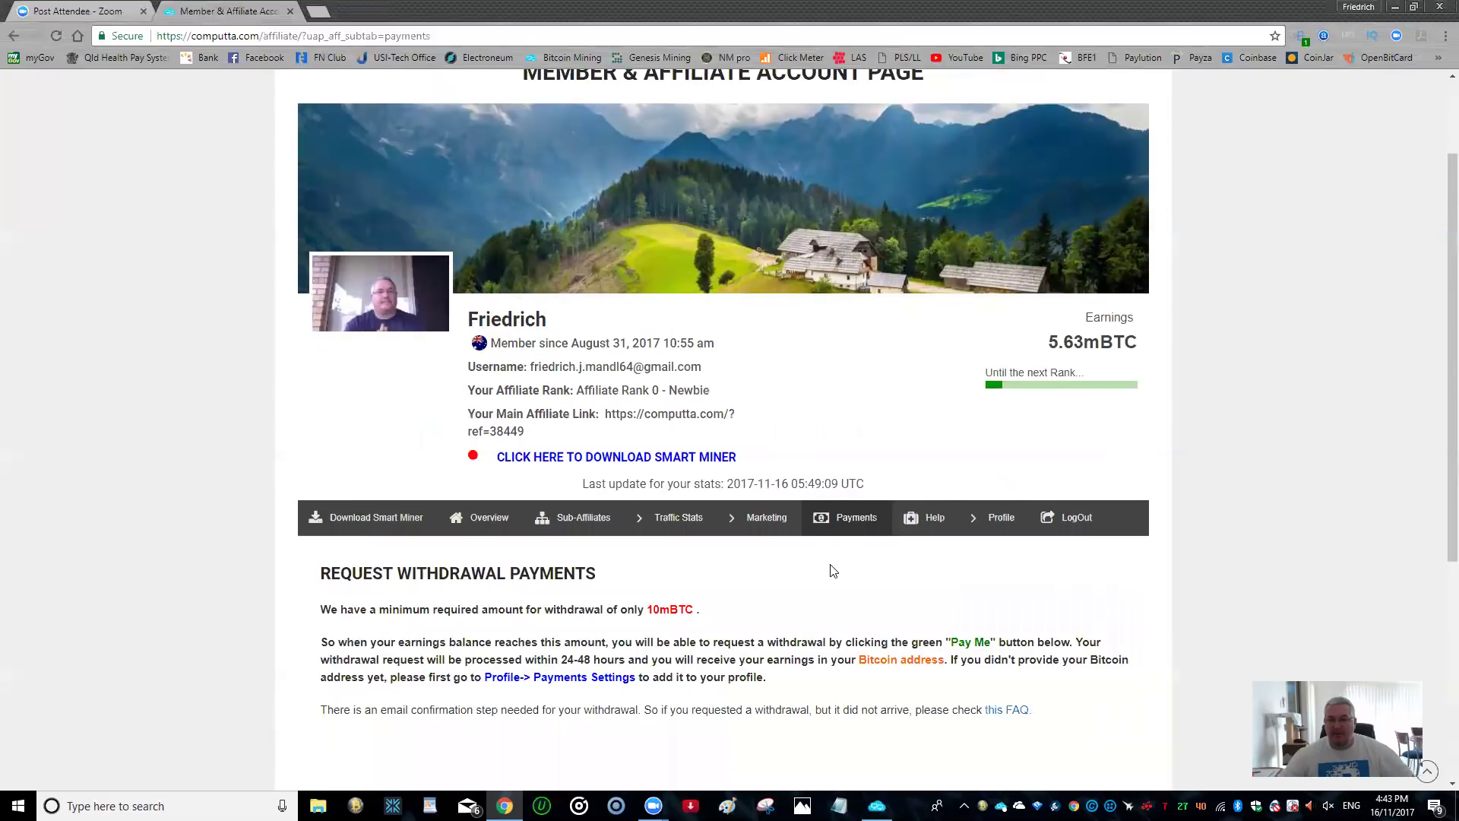
scroll(833, 571, down, 1)
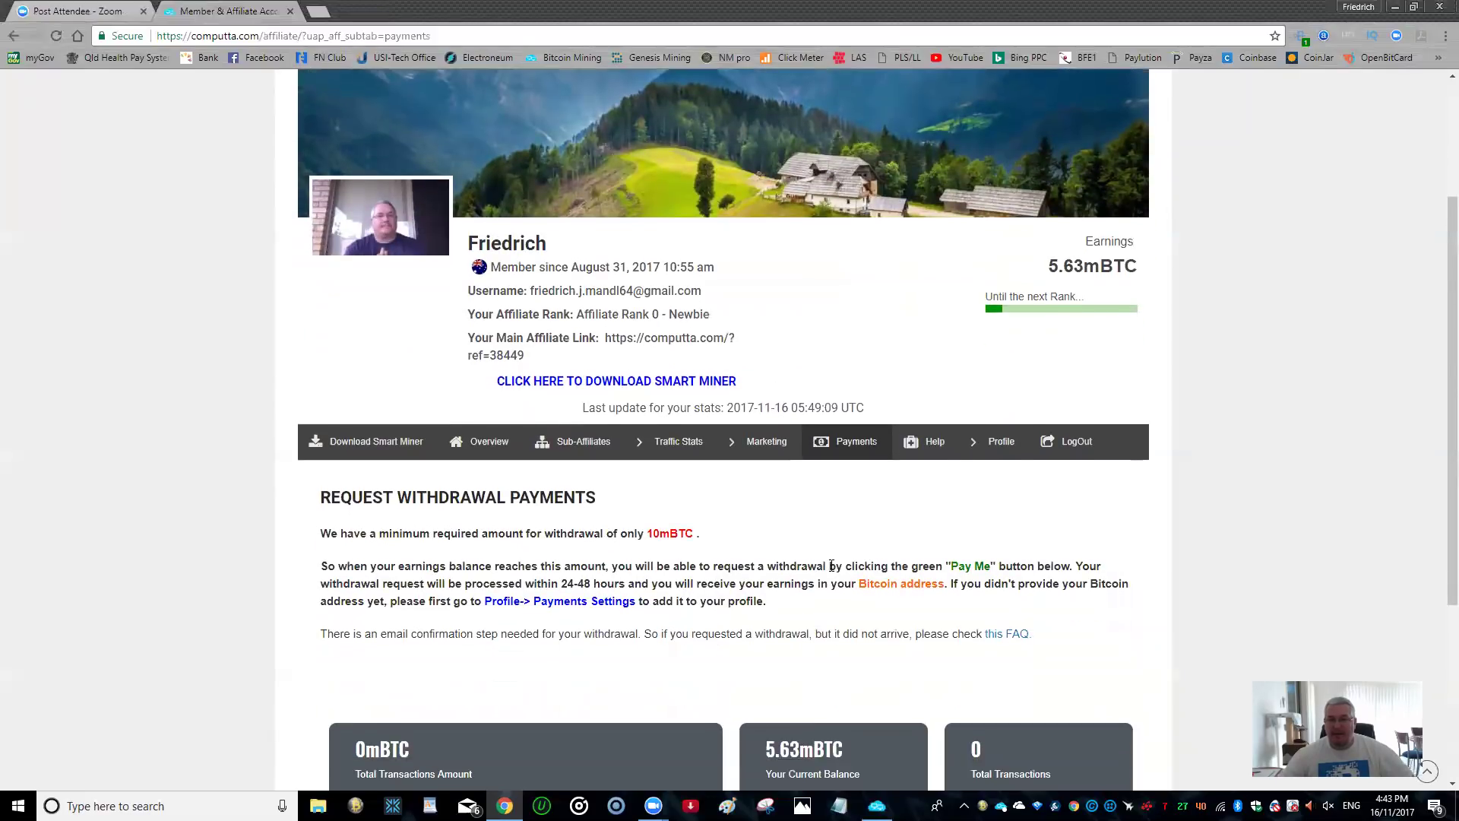
Step: Open the profile's Edit Account page and look over the name, avatar and country fields
click(992, 445)
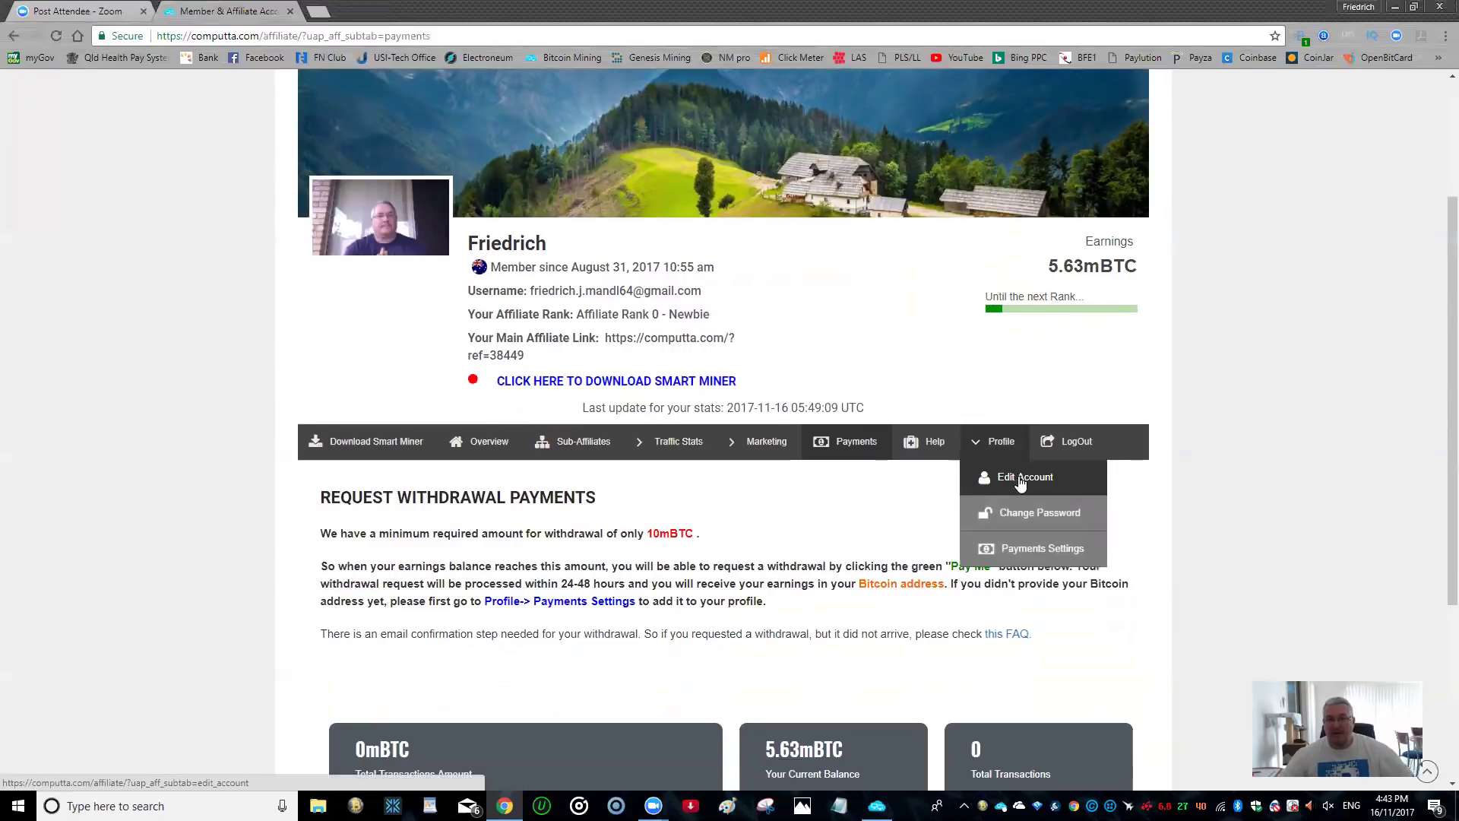
click(1020, 478)
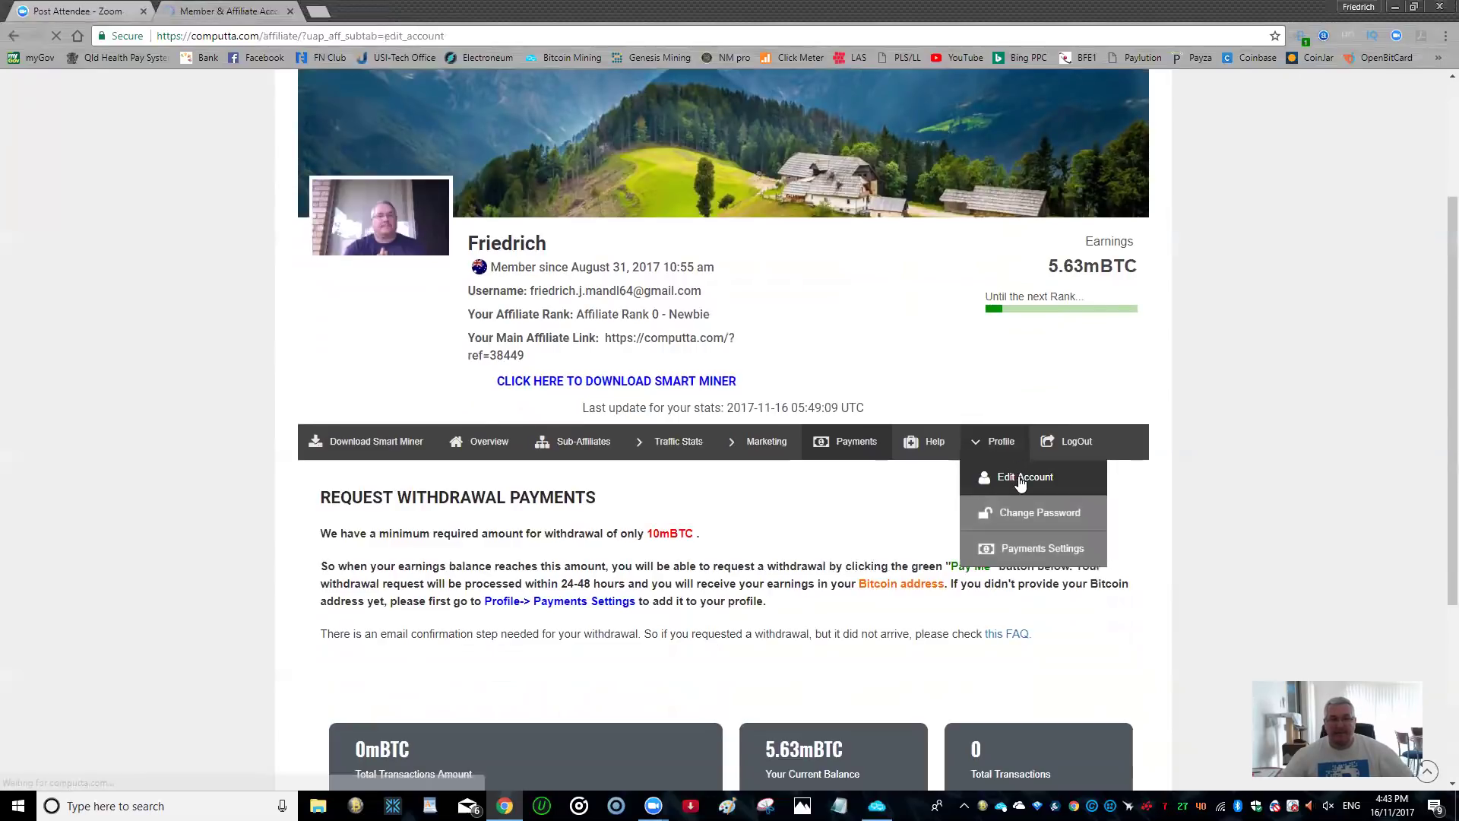
scroll(888, 515, down, 4)
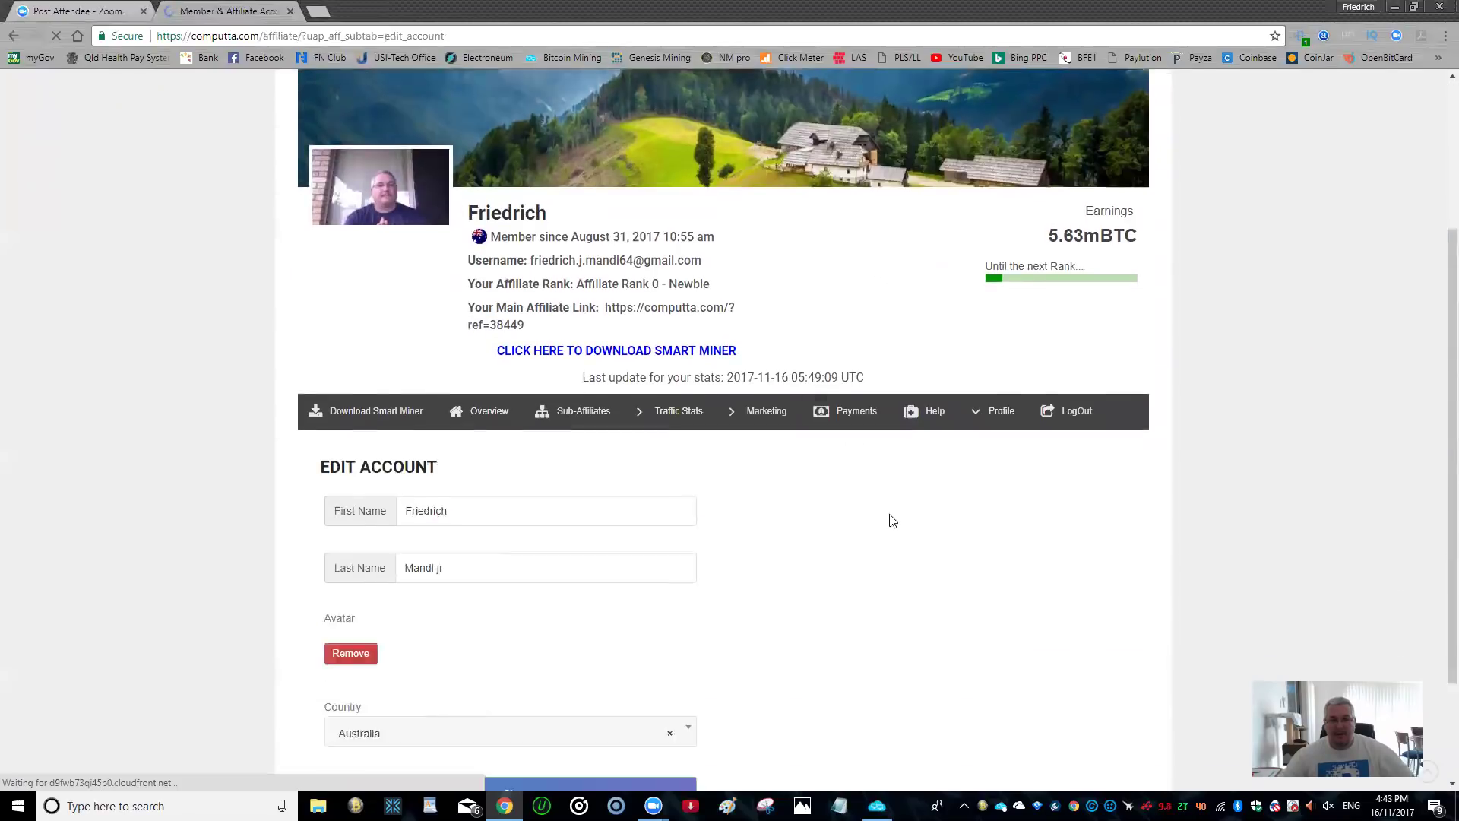
scroll(714, 580, down, 2)
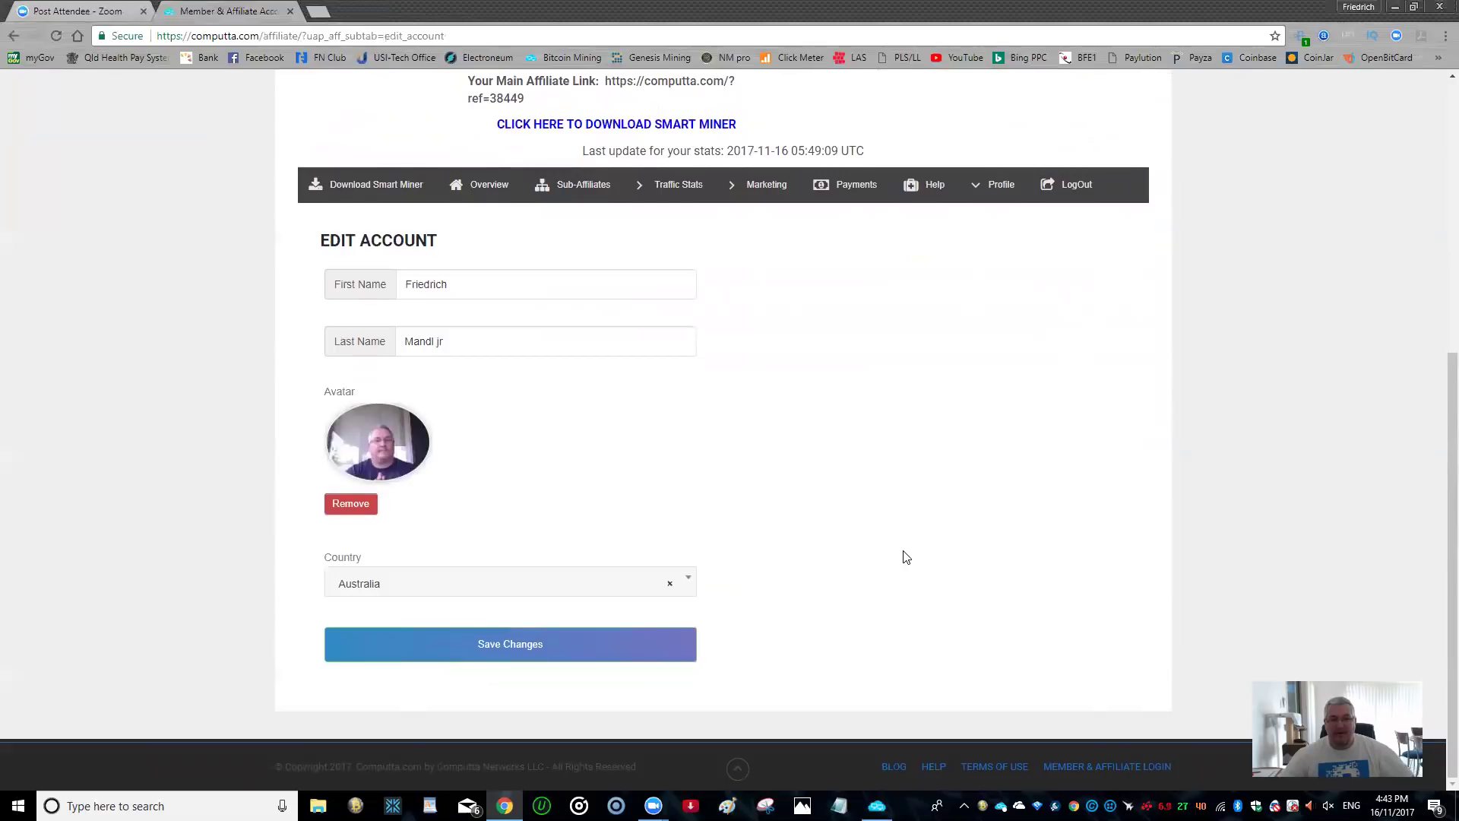
scroll(906, 557, up, 6)
scroll(935, 562, down, 2)
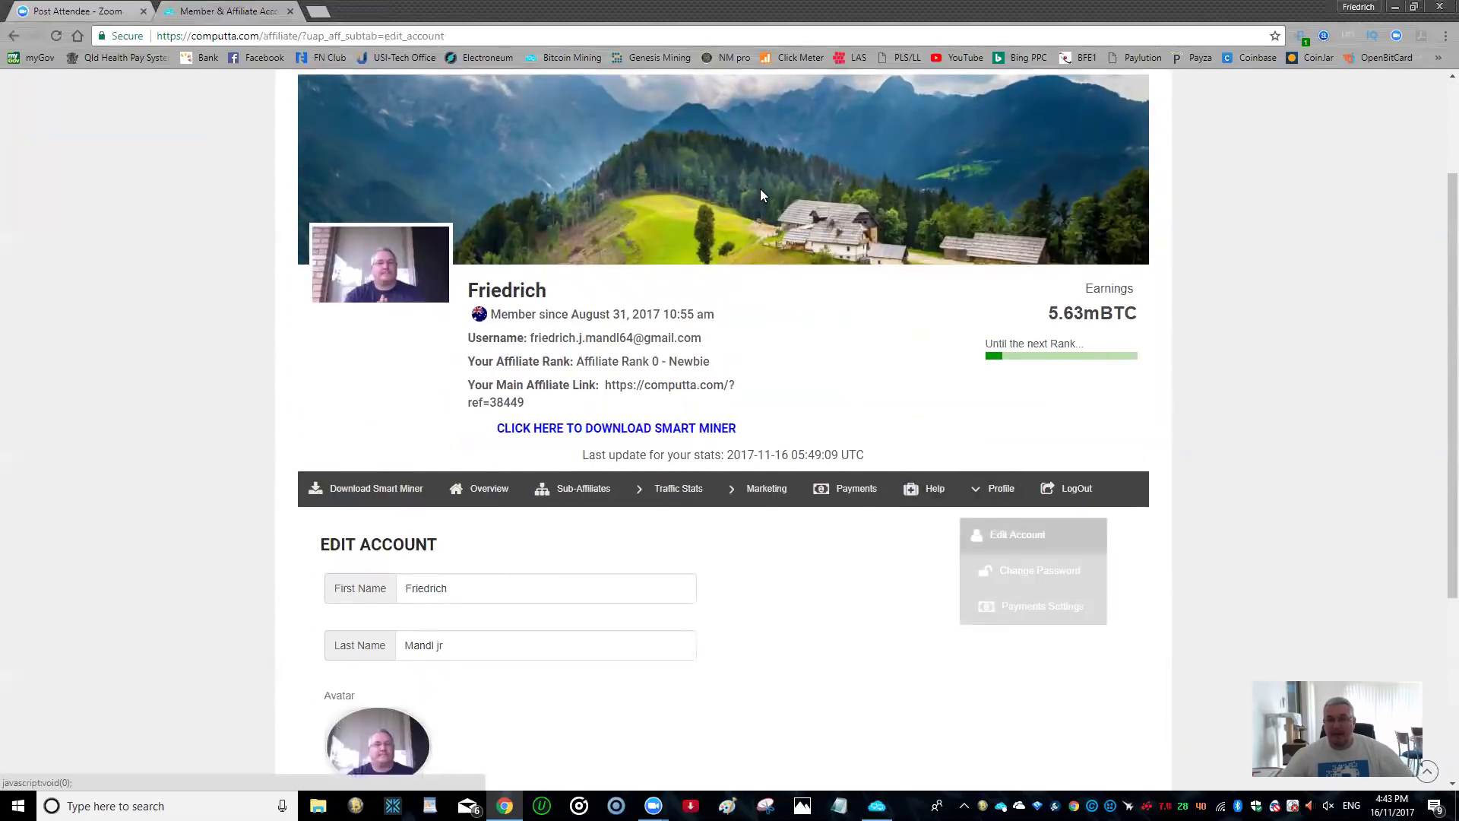
Step: Open the profile's Payments Settings page and read the withdrawal notes and the Bitcoin address section
mouse_move(1003, 486)
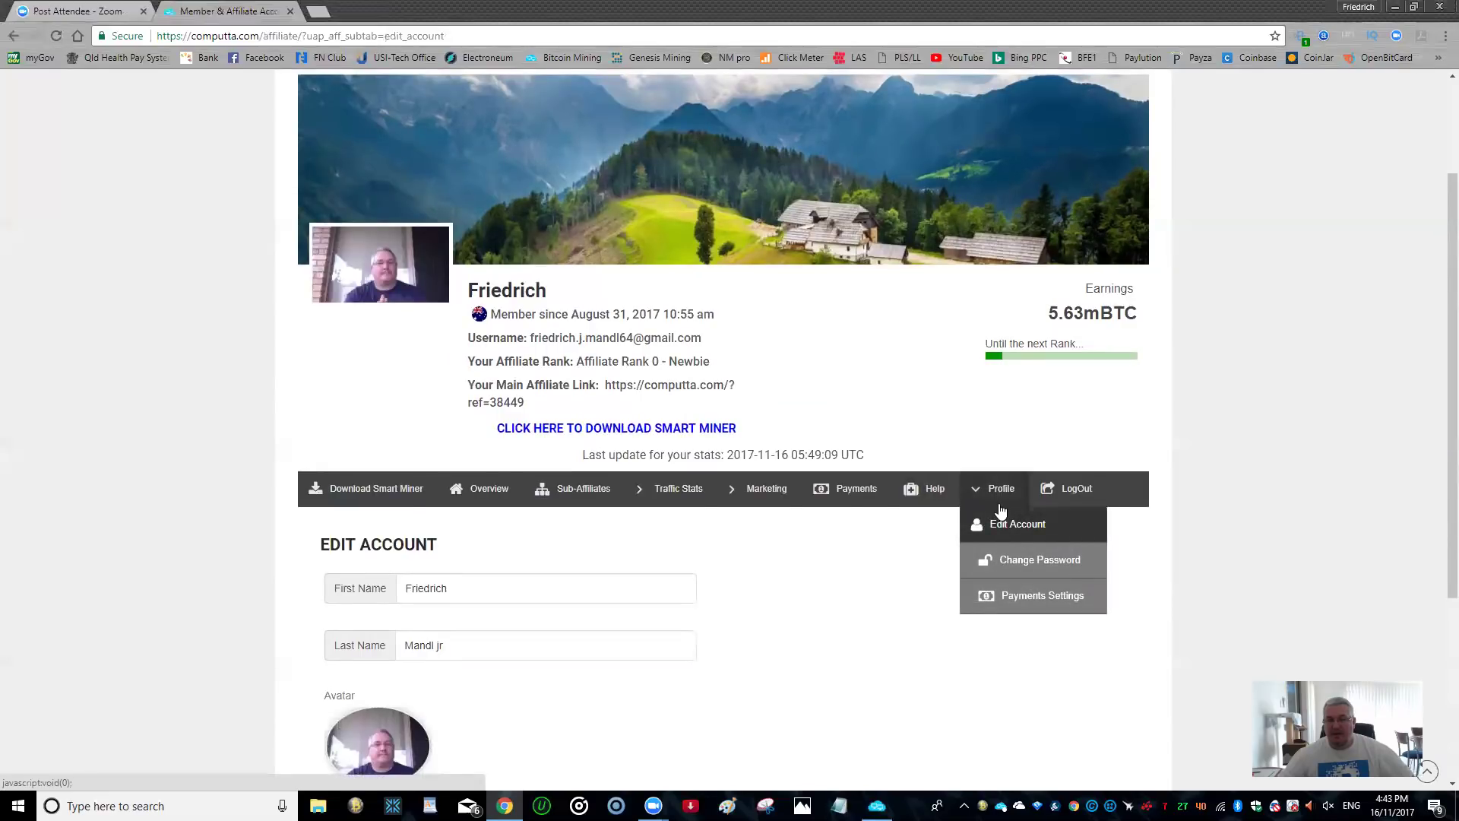
click(1020, 601)
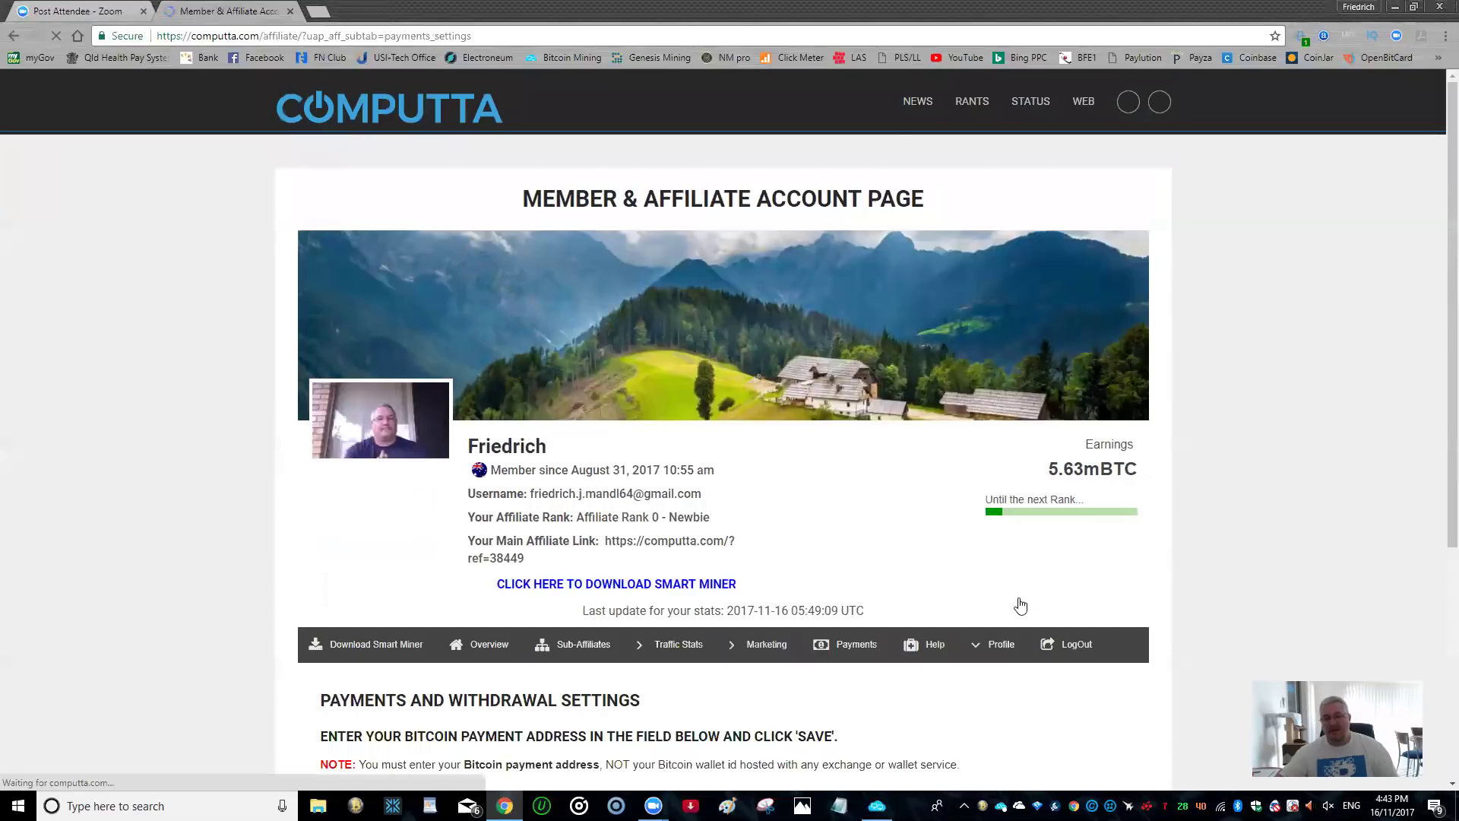
scroll(1021, 606, down, 3)
scroll(1020, 606, down, 2)
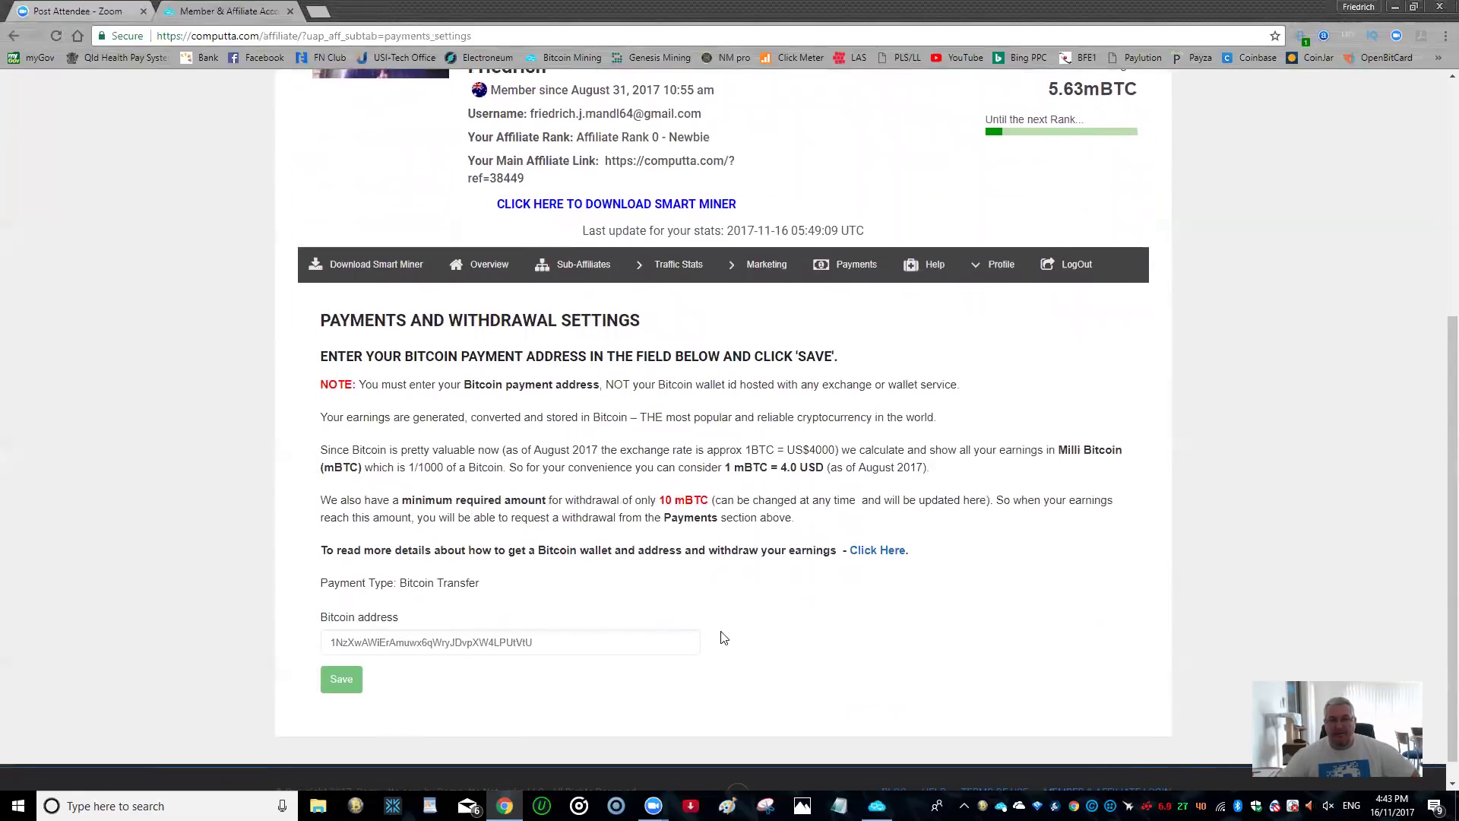
scroll(724, 637, up, 2)
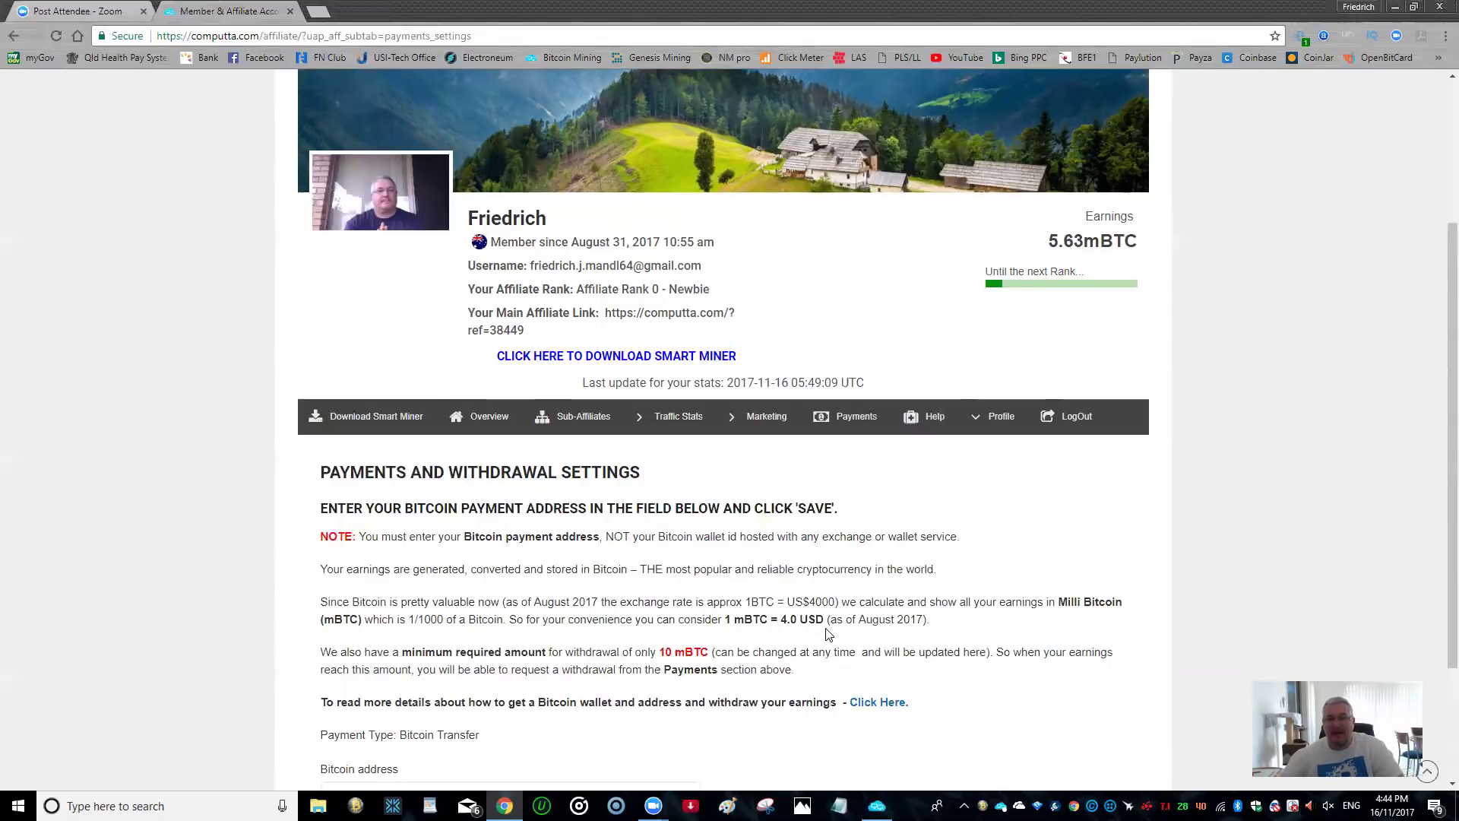
scroll(828, 635, up, 3)
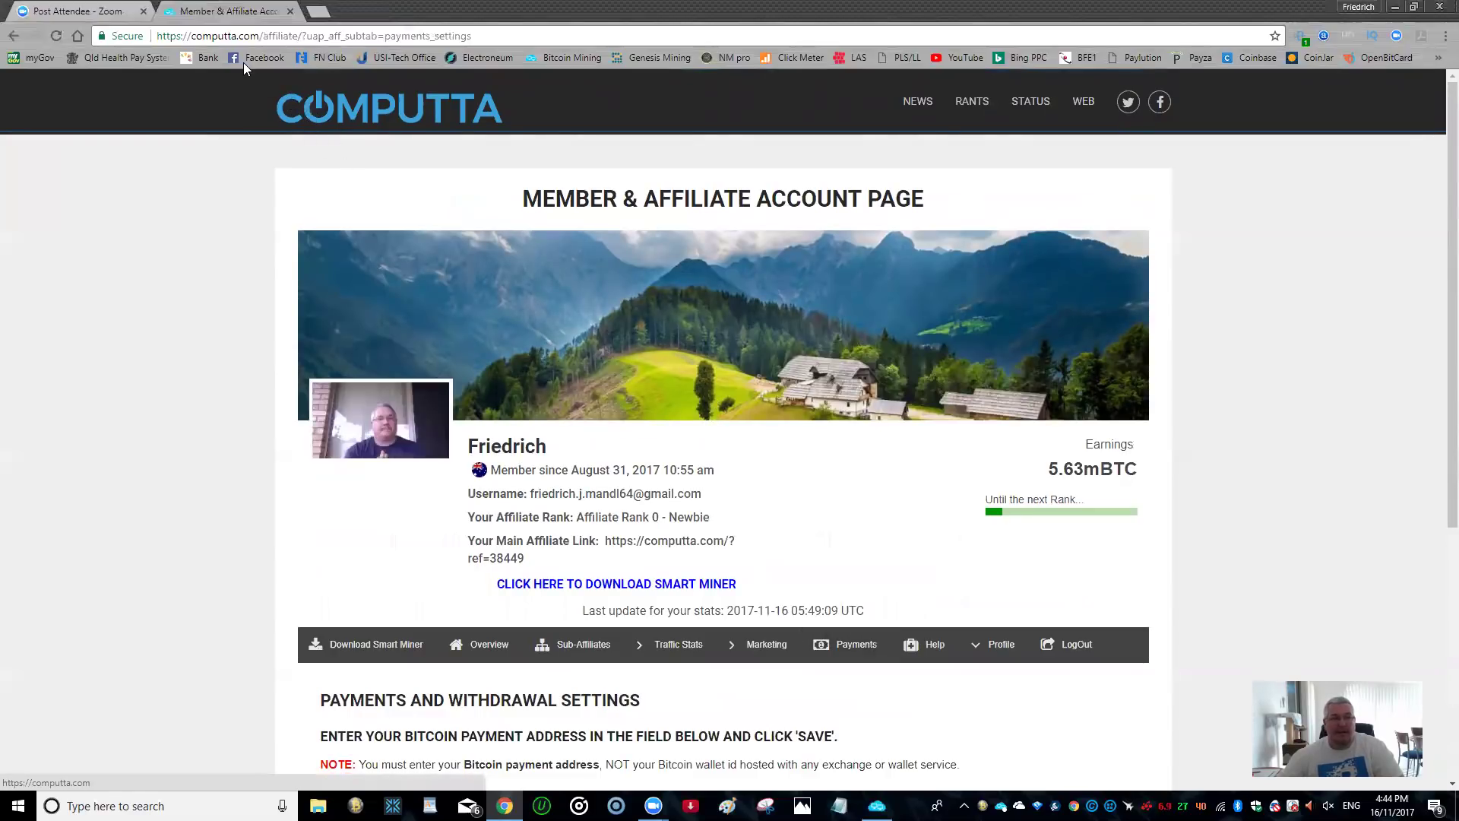
Step: Close the member account page, switch to the Computta desktop app and set its mining mode to 100%
click(290, 11)
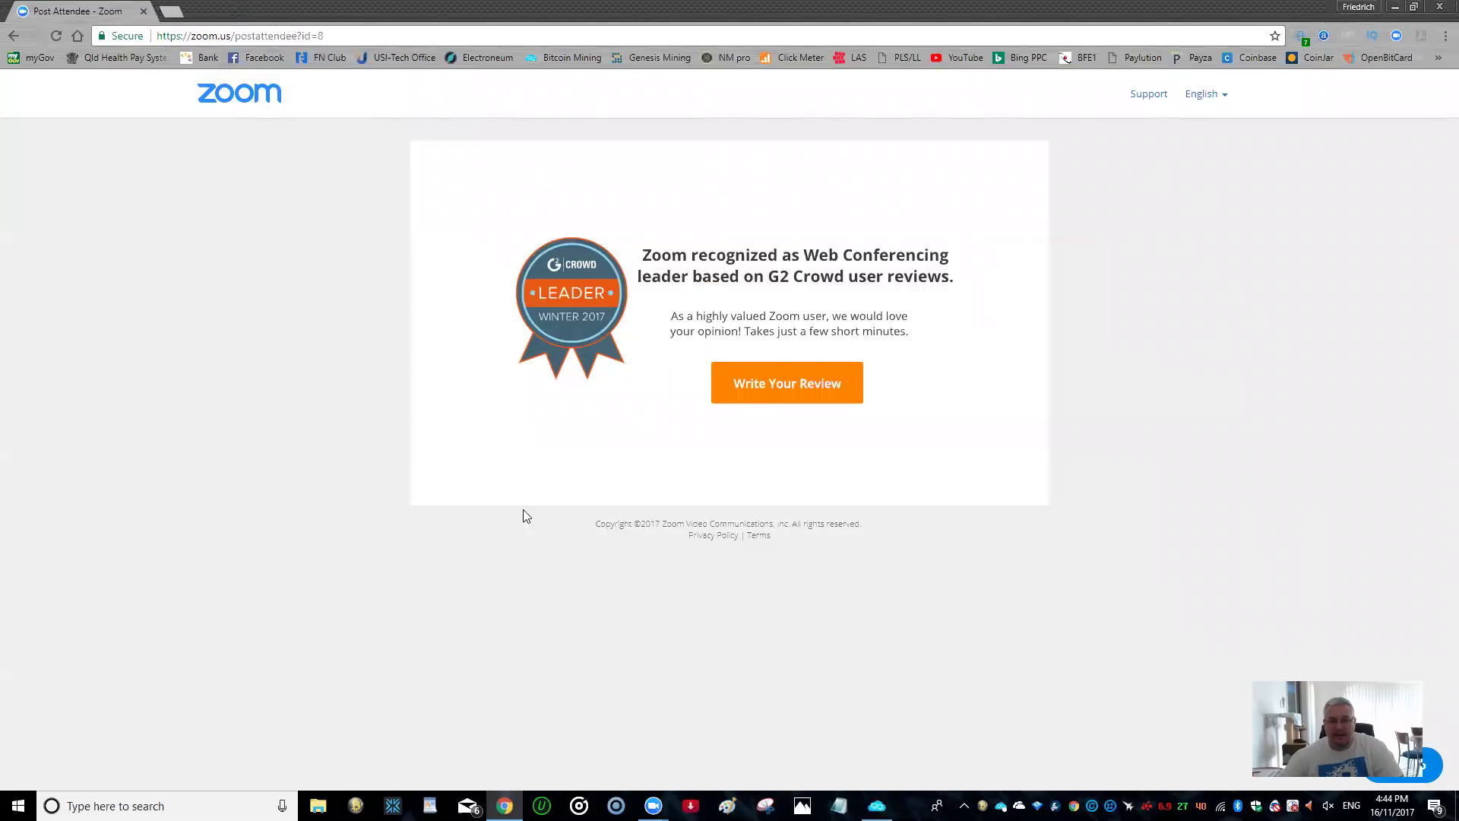
click(877, 805)
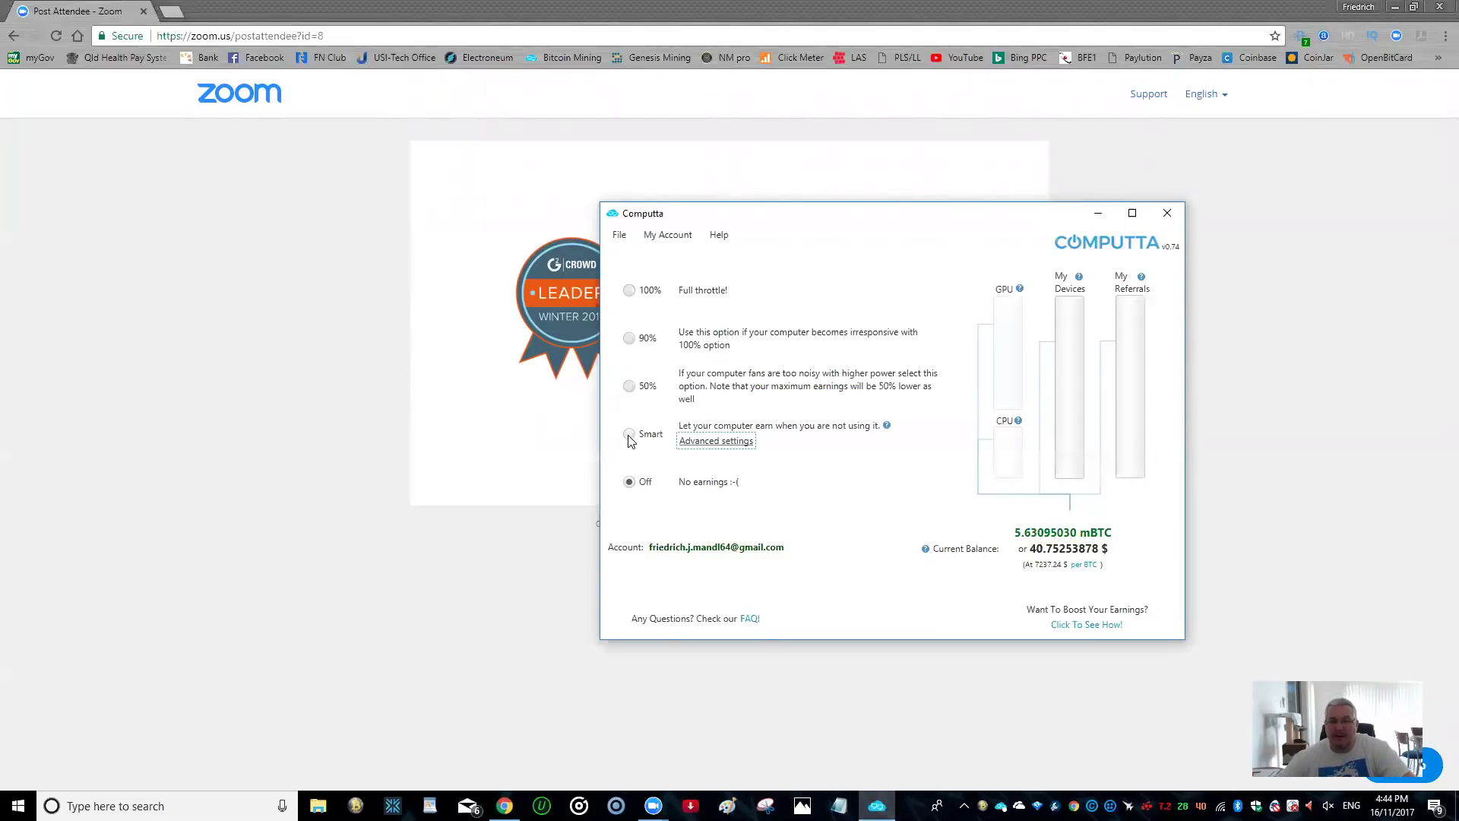
click(630, 292)
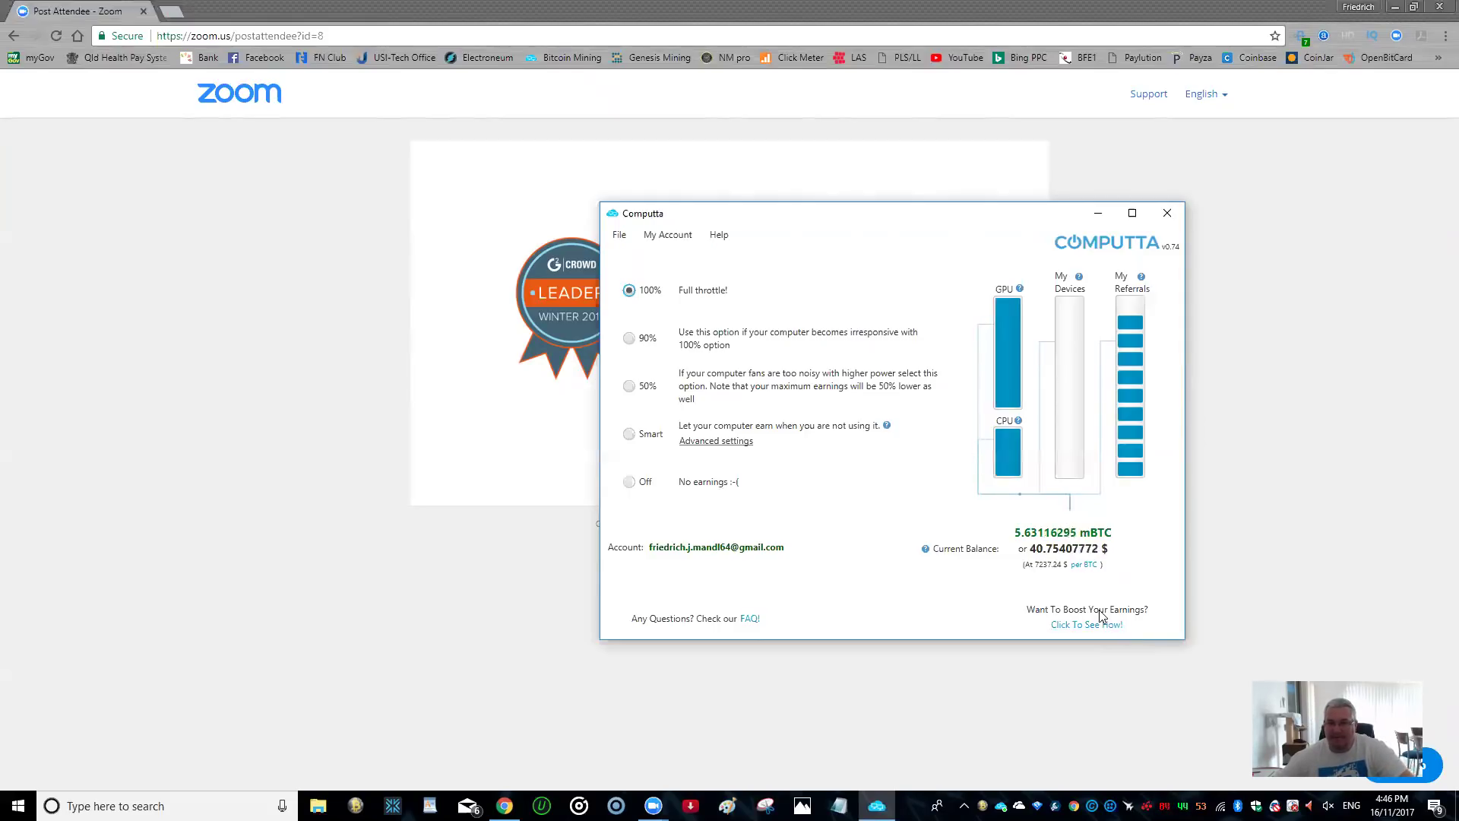
Step: Minimize the browser and expand the desktop Performance Monitor to check CPU load, temperatures and fan speed, and collapse it again
mouse_move(1163, 805)
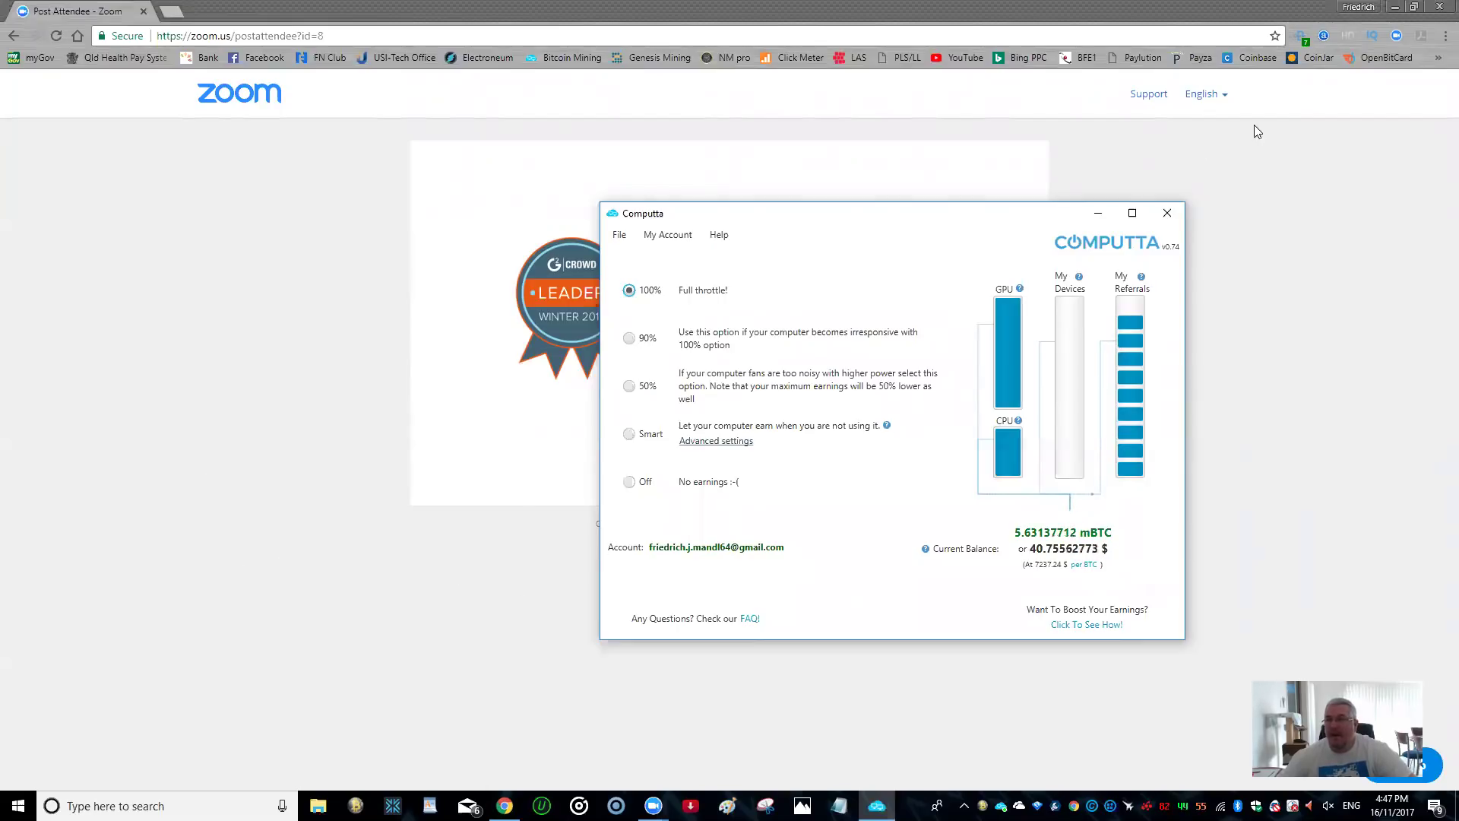
click(1395, 15)
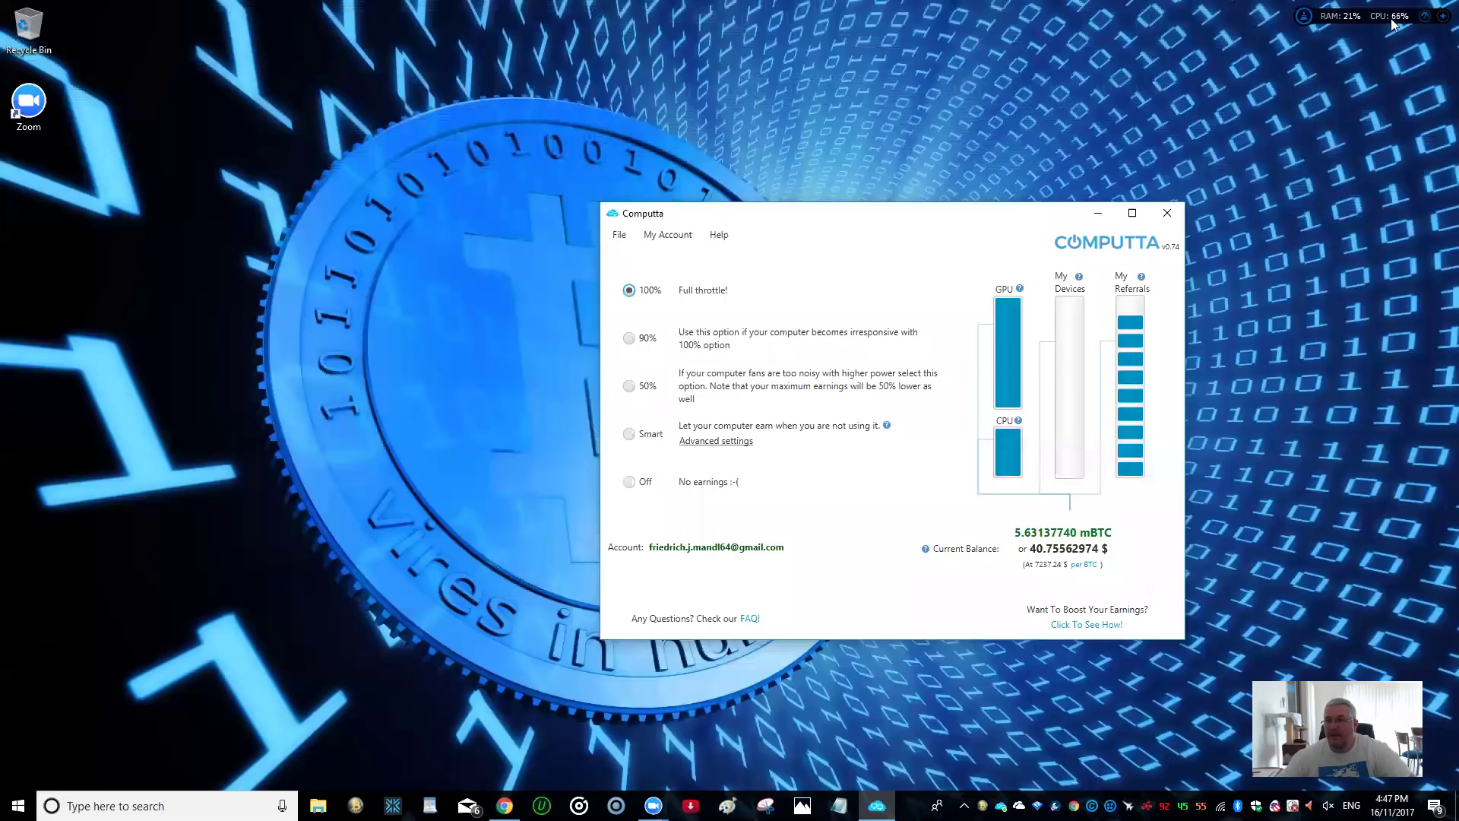
click(1439, 16)
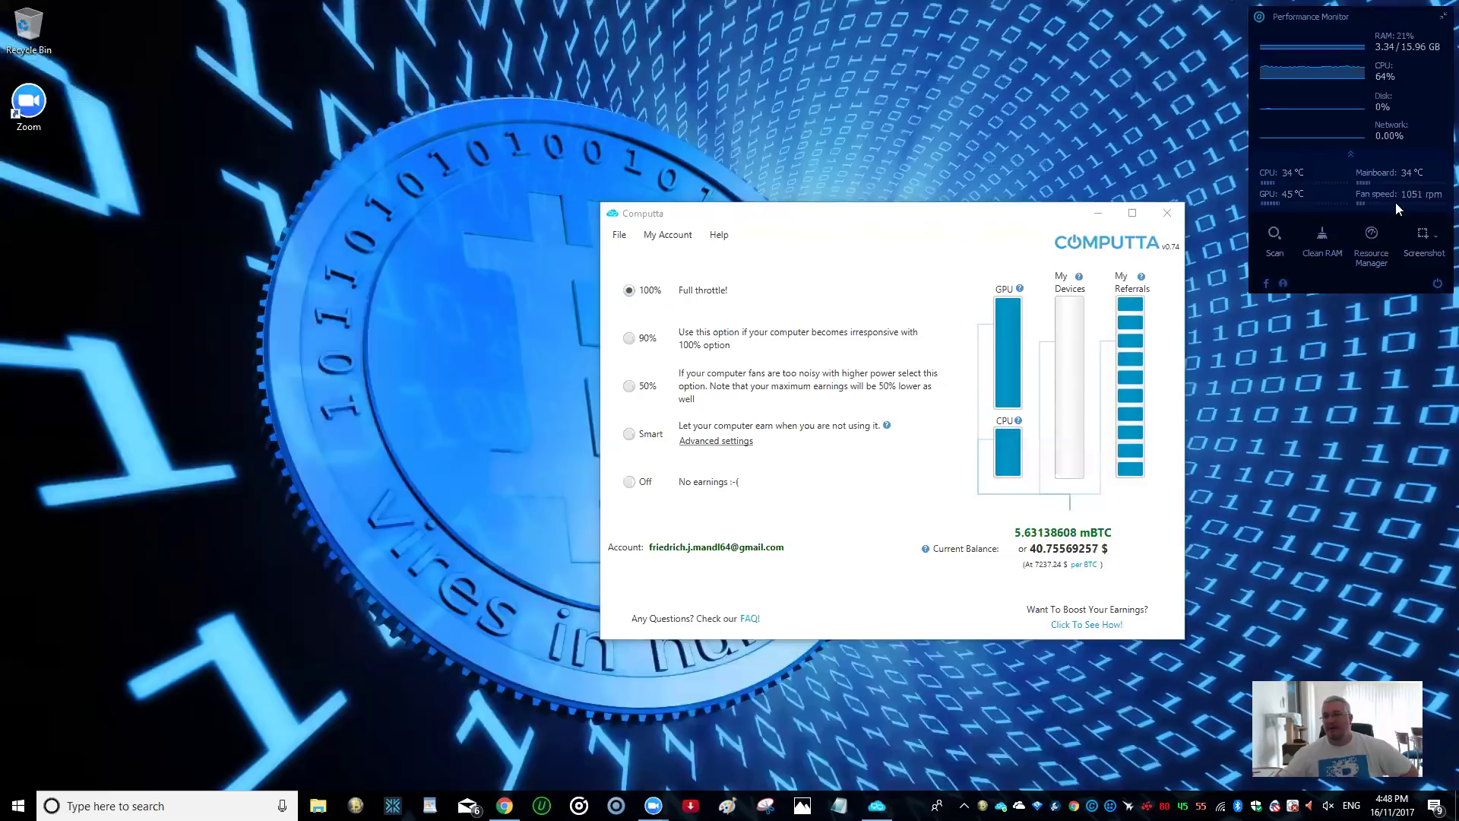
click(1442, 17)
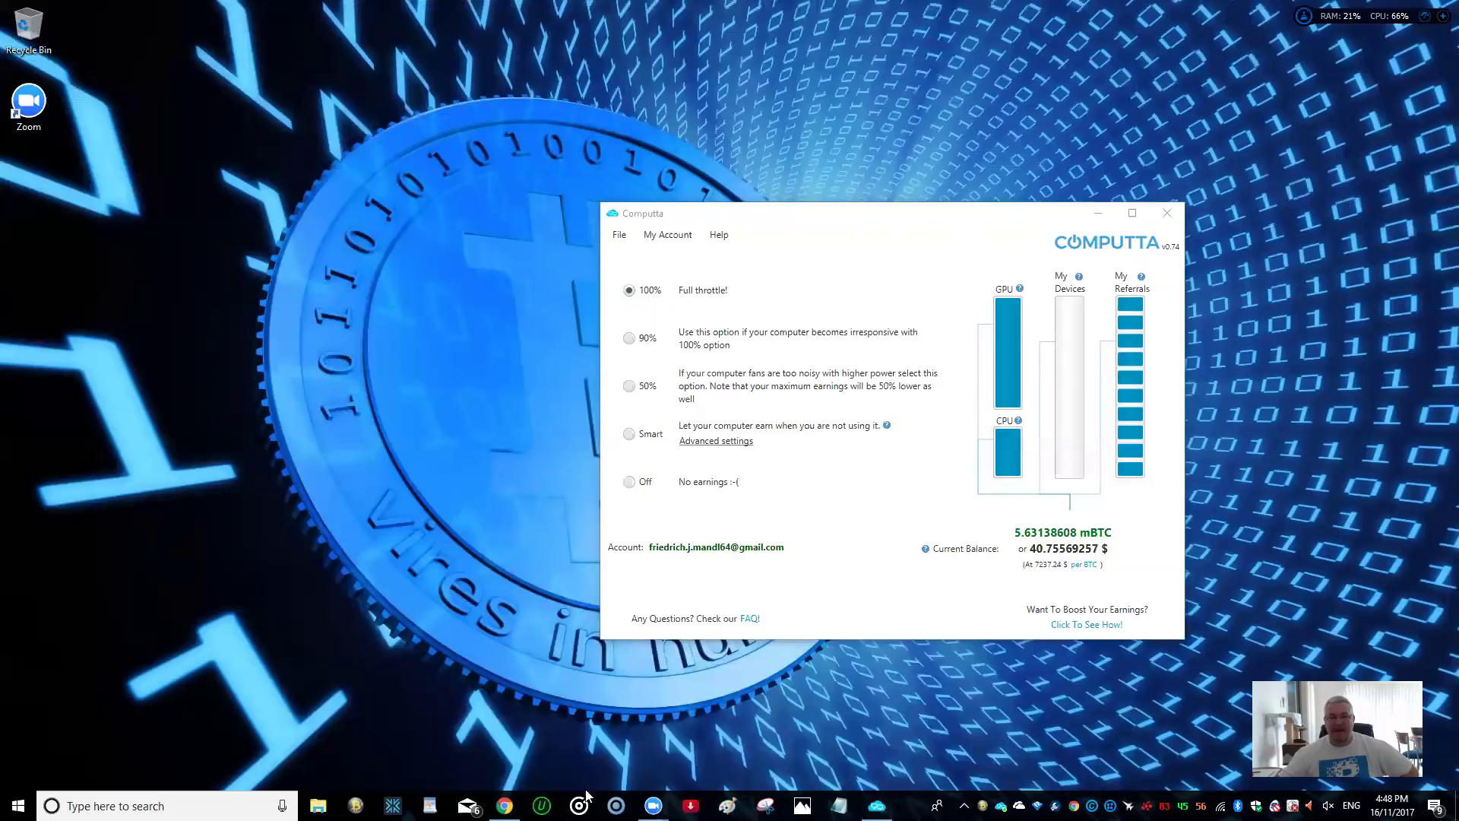
Step: Restore the browser with the Computta app in front of it, and read the help information for the GPU and CPU performance bars
click(504, 805)
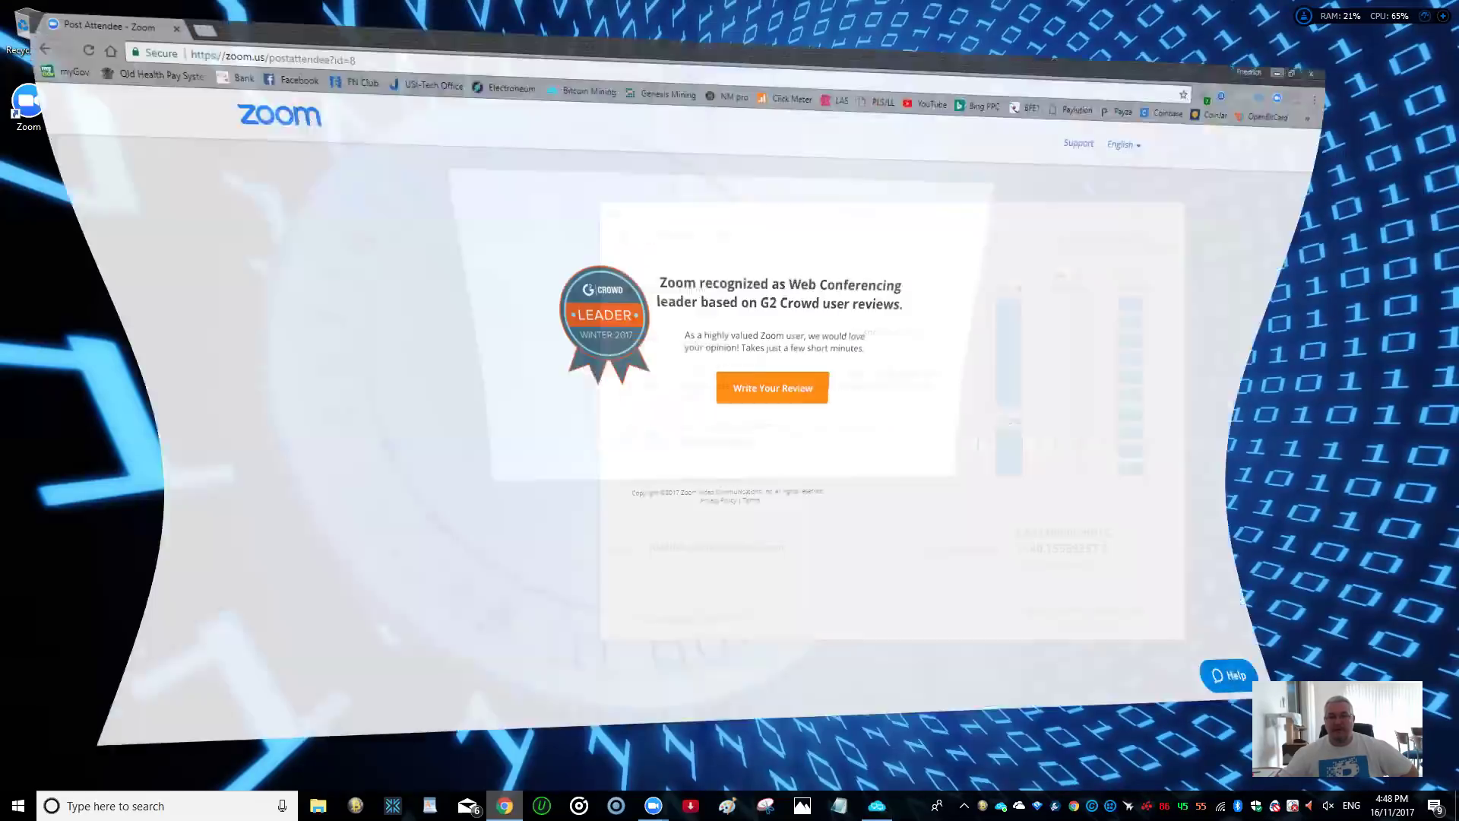
click(877, 805)
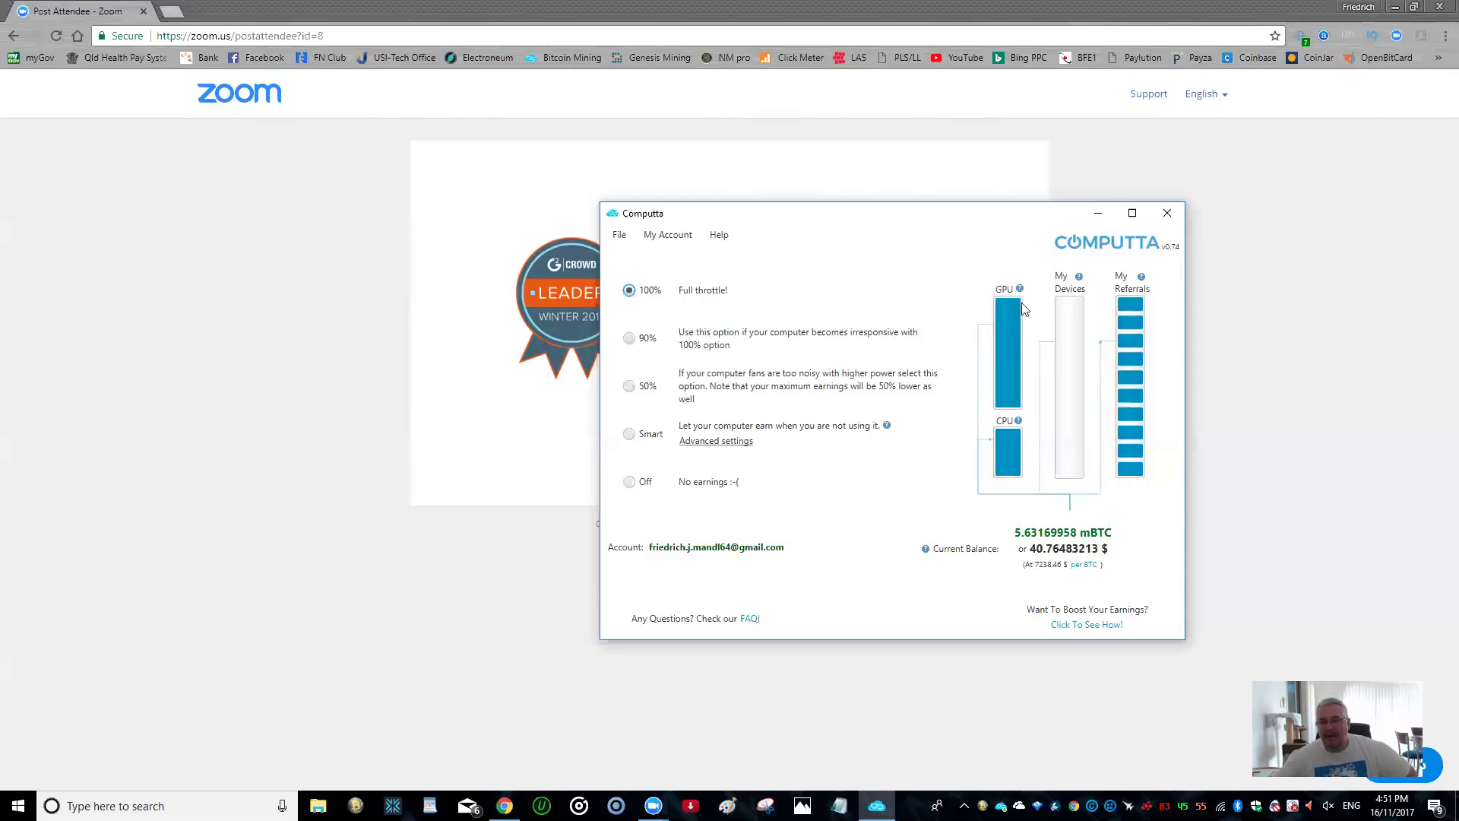
mouse_move(1019, 293)
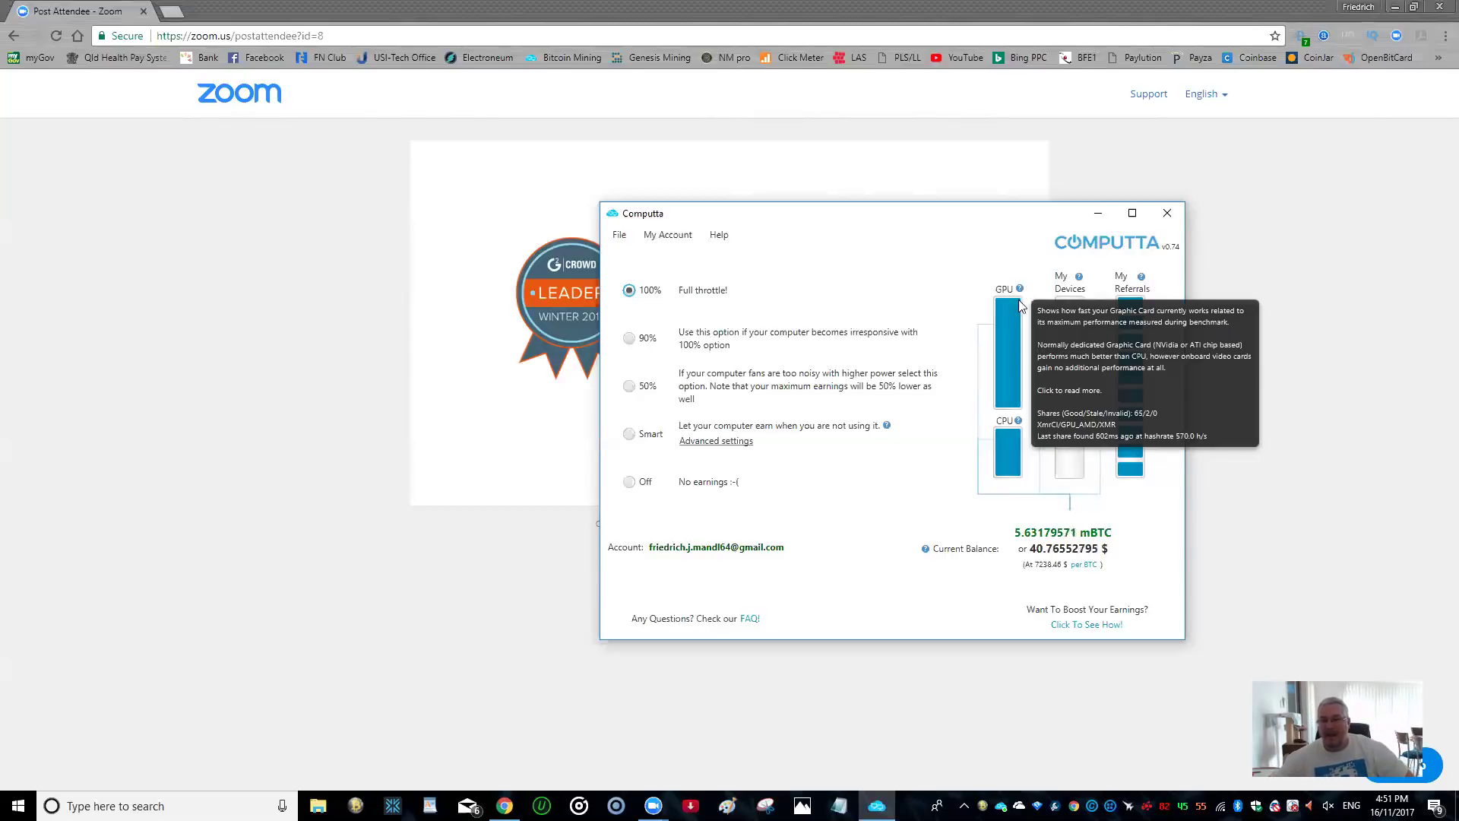
mouse_move(1019, 424)
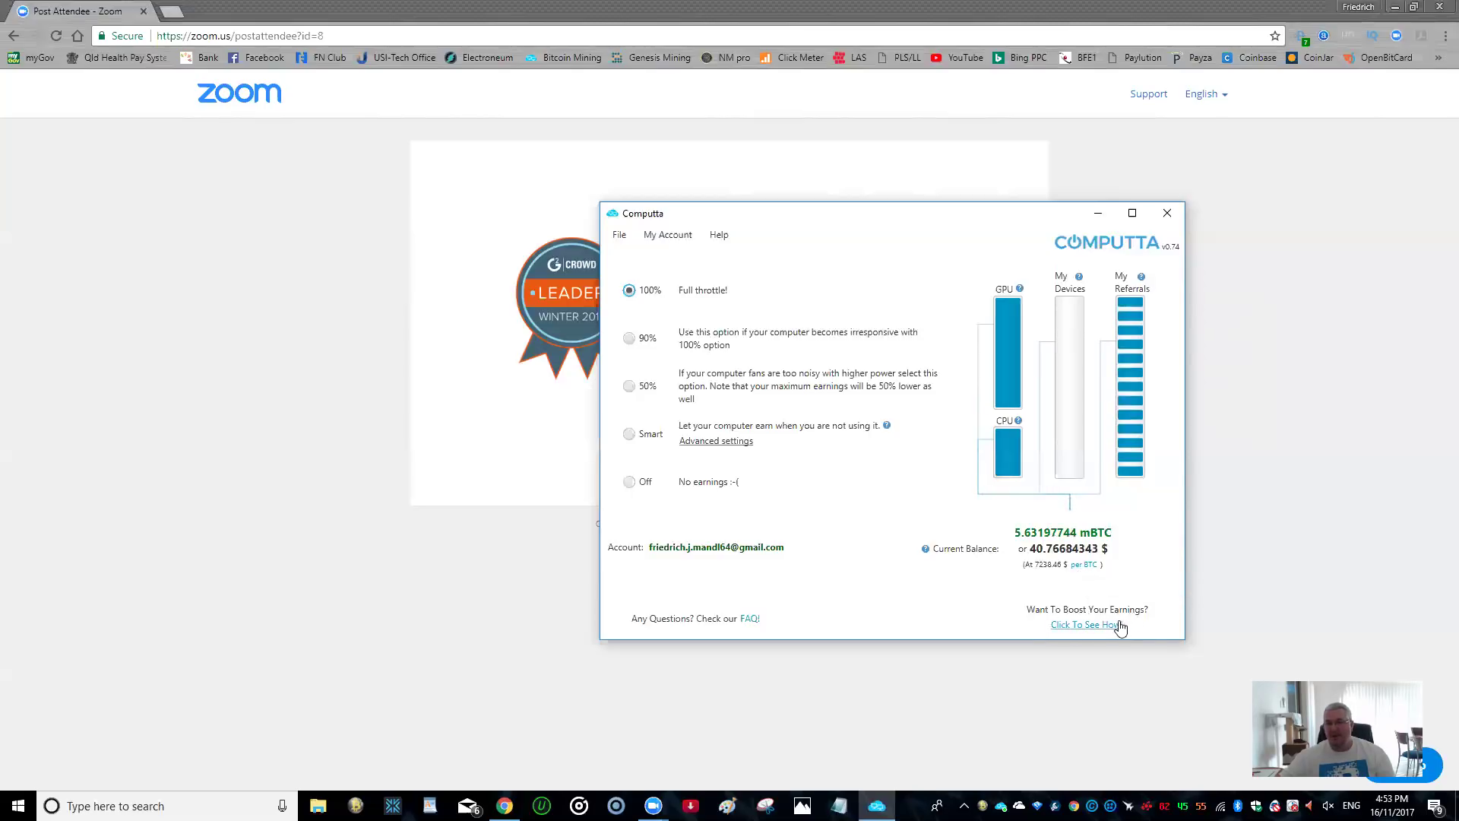
Step: Open Computta's page on boosting earnings and review its 5-tier affiliate commission structure and referral network chart
click(1112, 629)
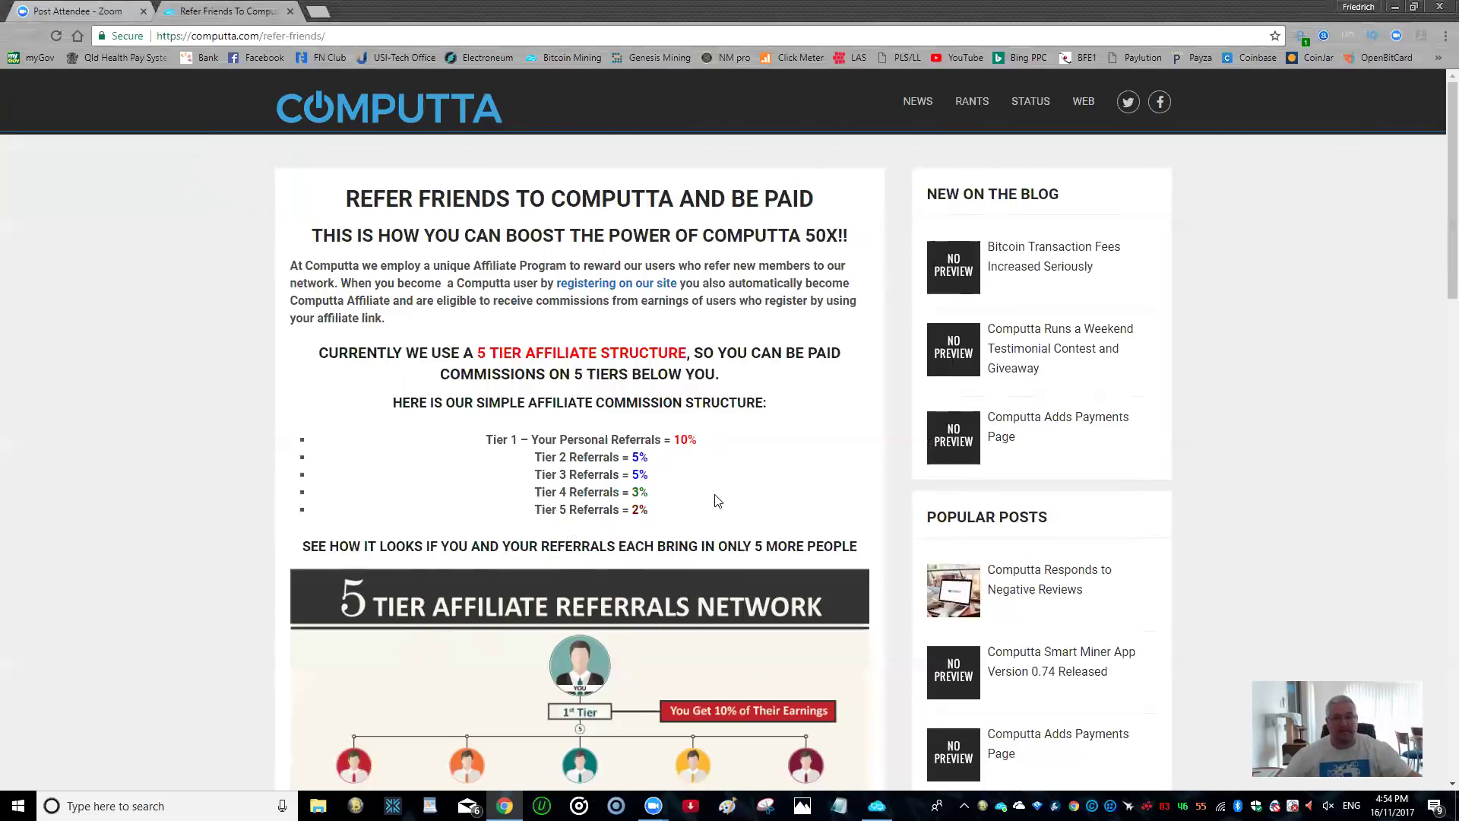
scroll(718, 500, down, 6)
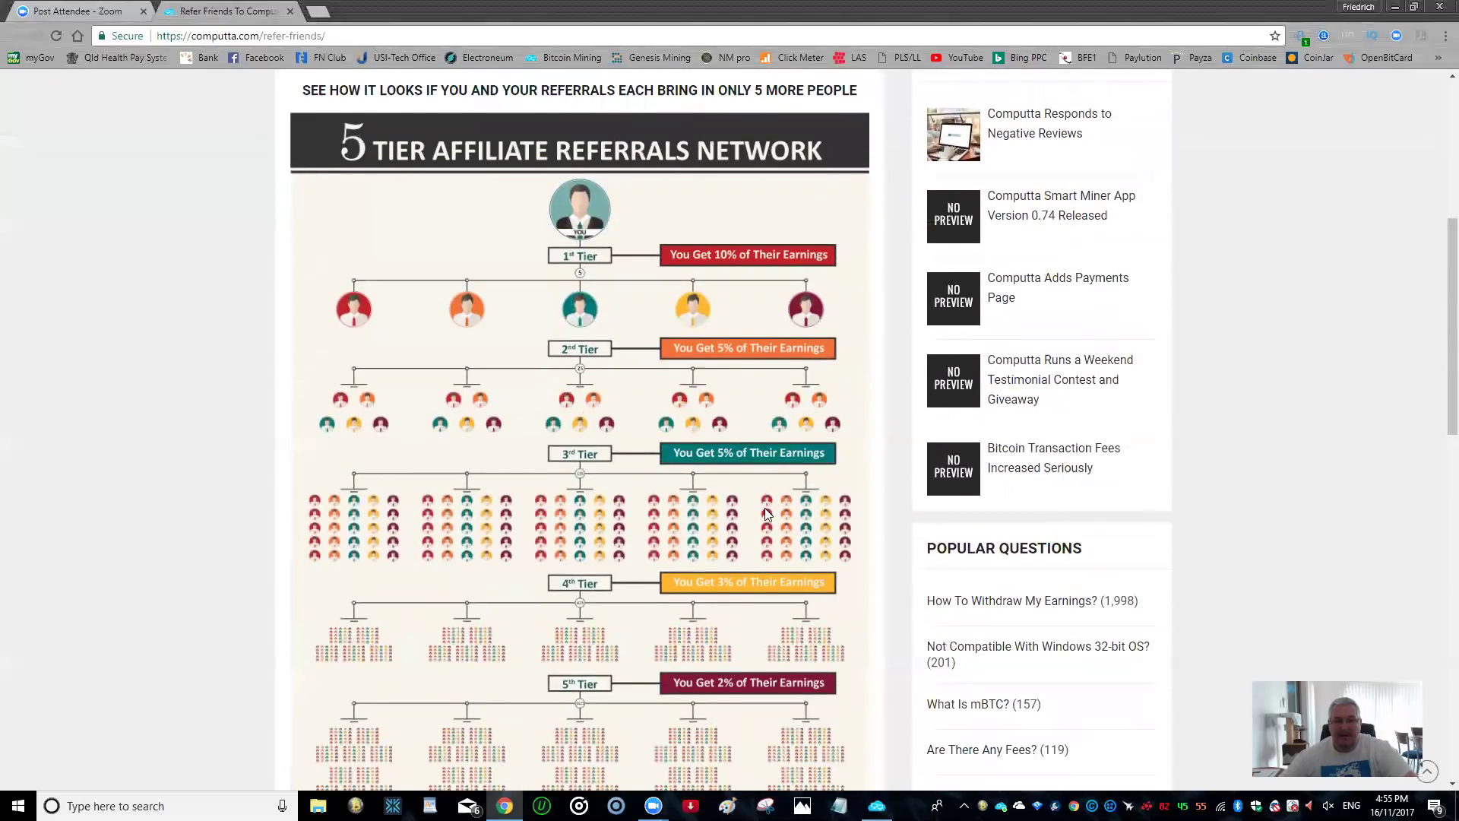
scroll(775, 515, down, 7)
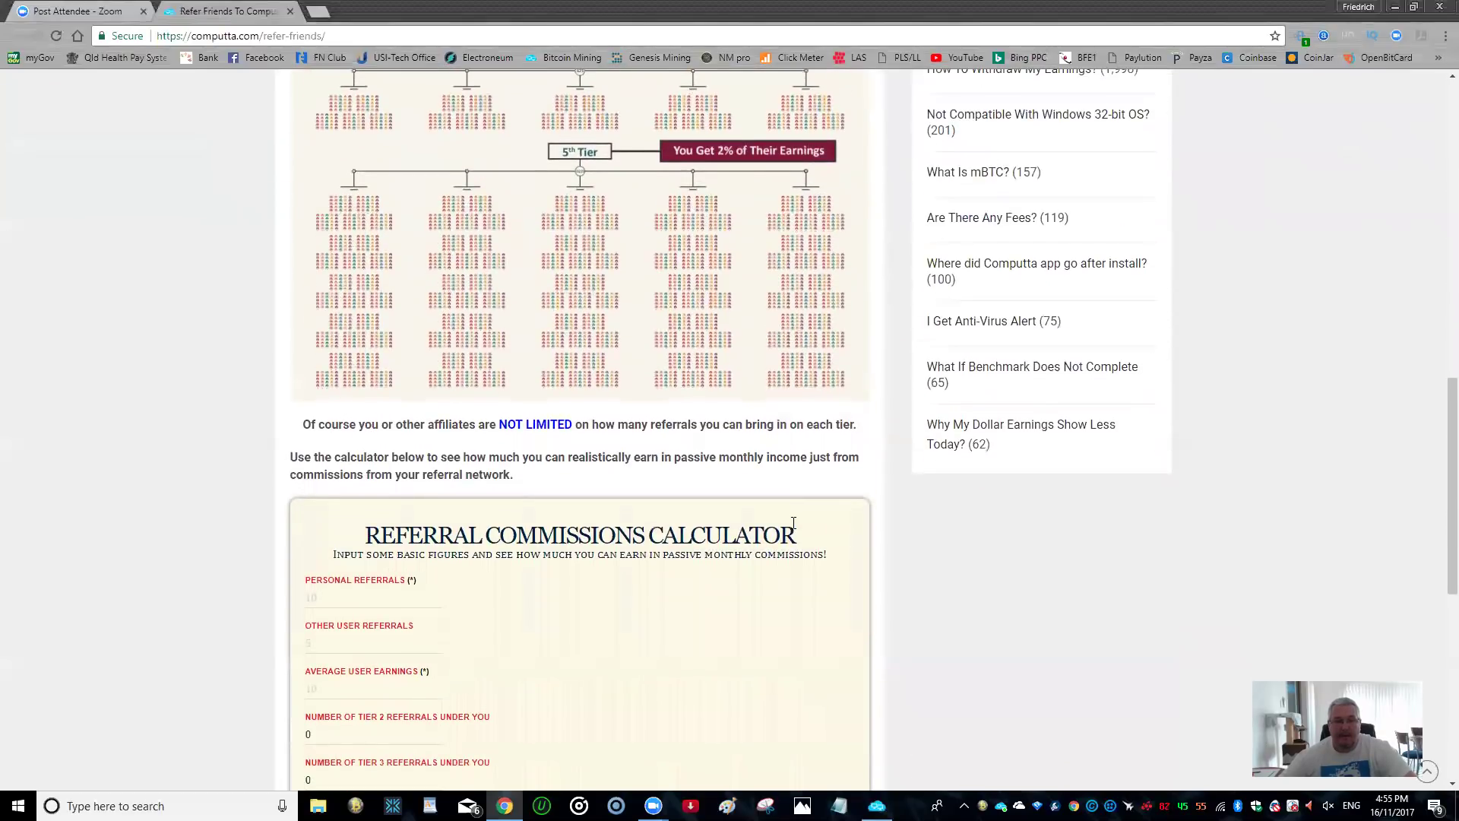
scroll(793, 523, down, 4)
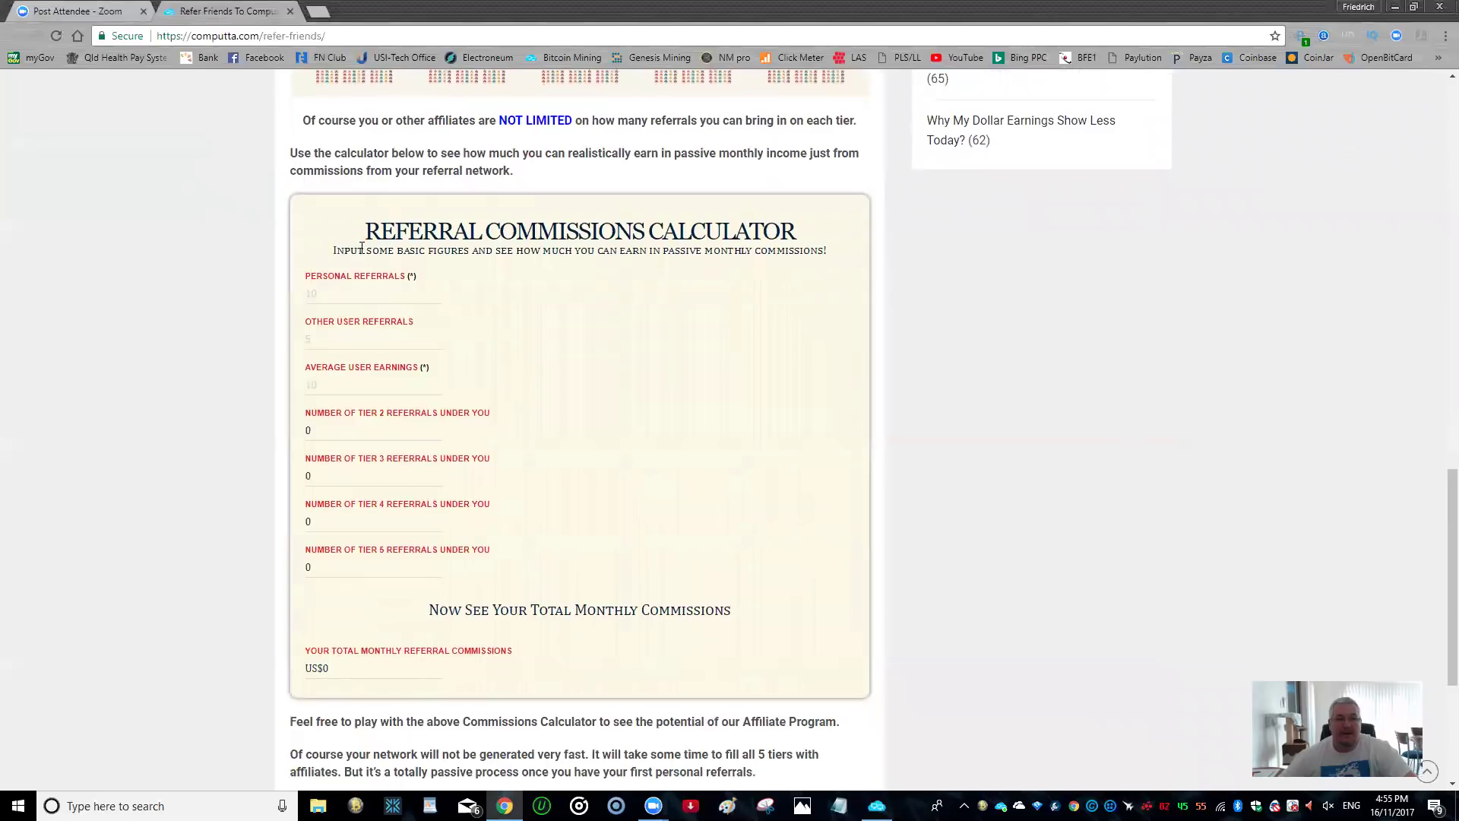
Step: Fill in the Referral Commissions Calculator with 22 personal referrals, 67 other user referrals and average user earnings of 10
scroll(737, 335, down, 1)
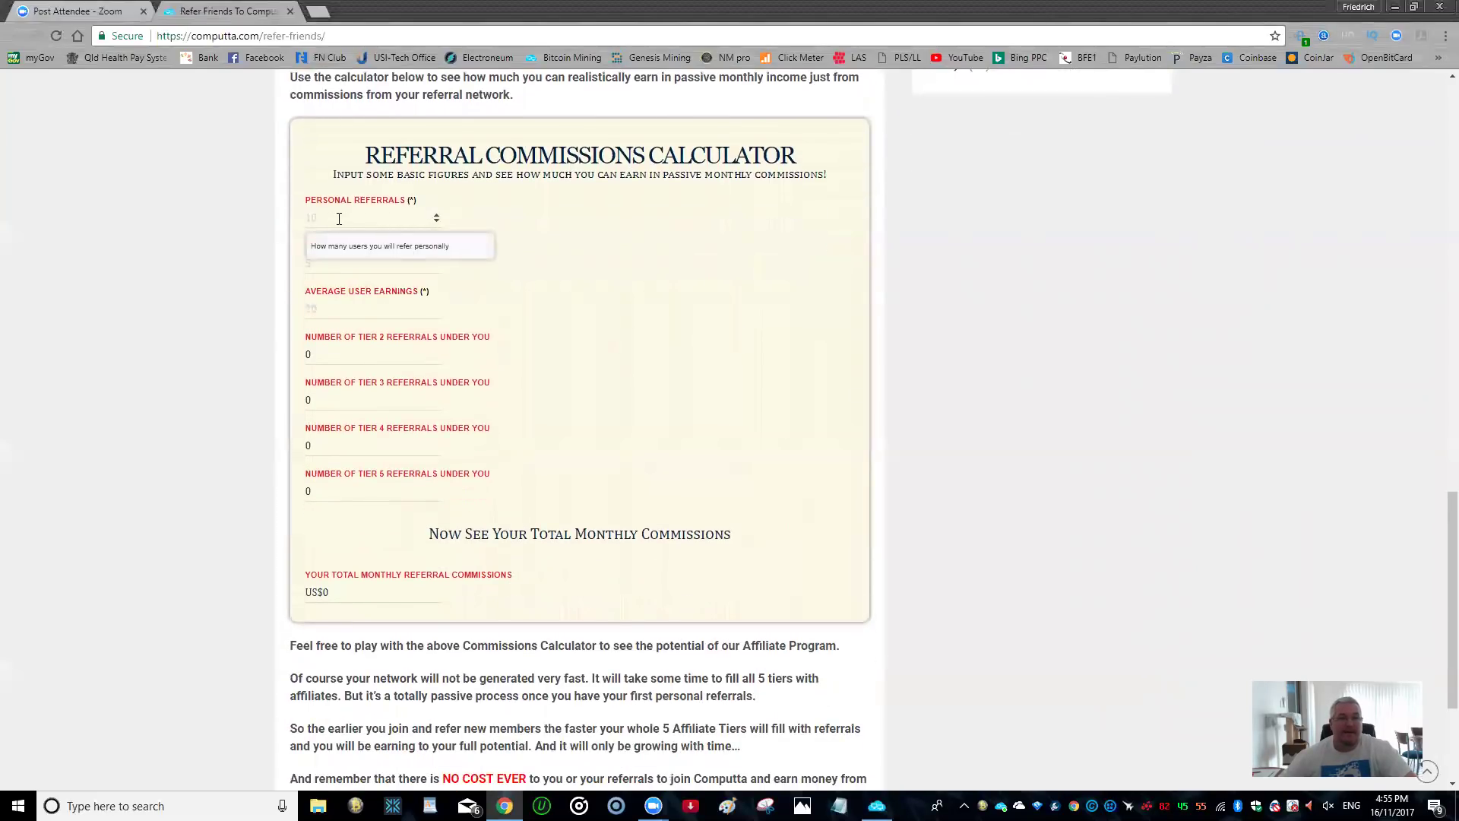
click(345, 218)
text(22)
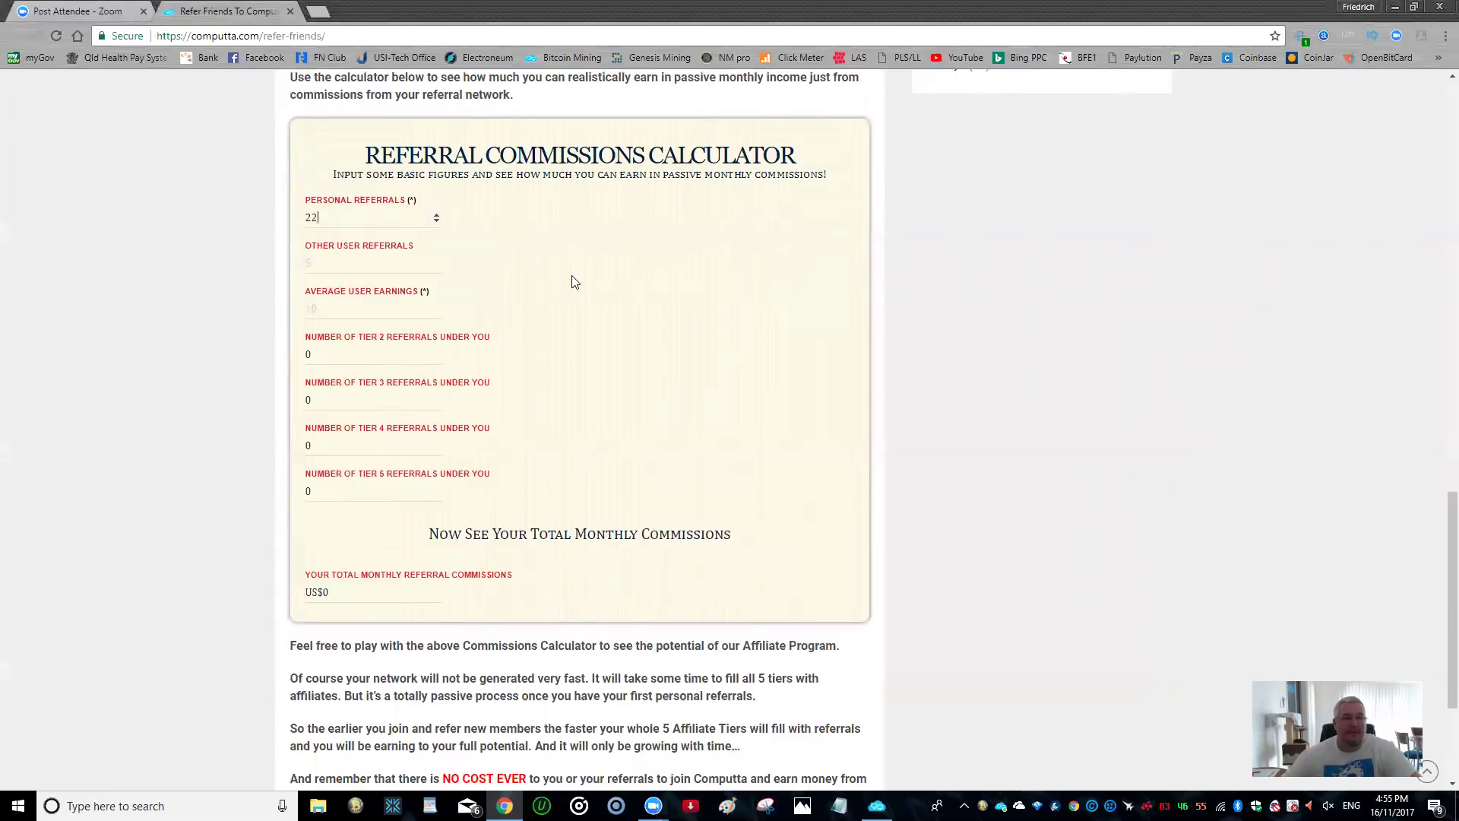
mouse_move(381, 259)
click(330, 263)
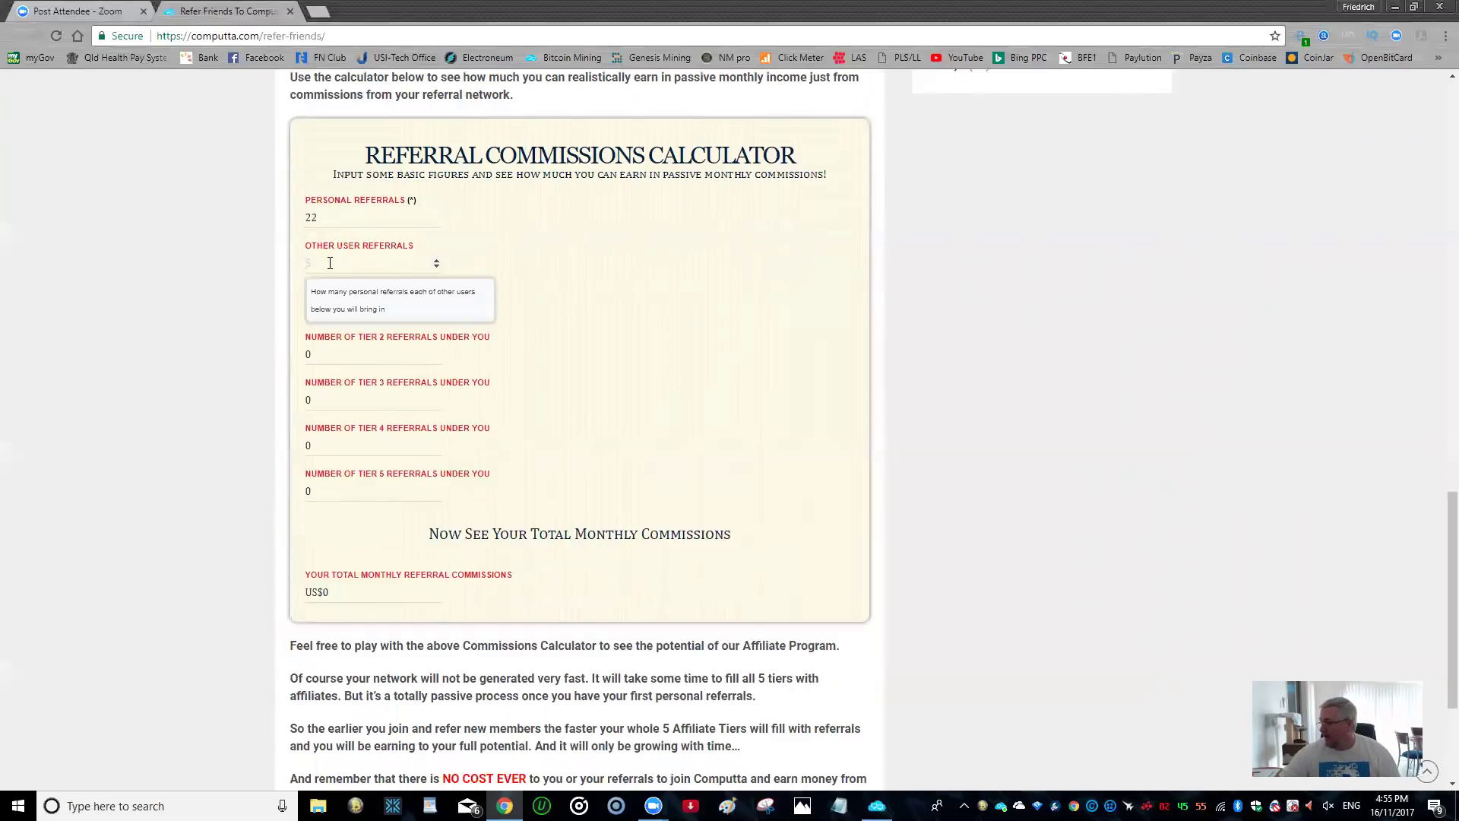
text(67)
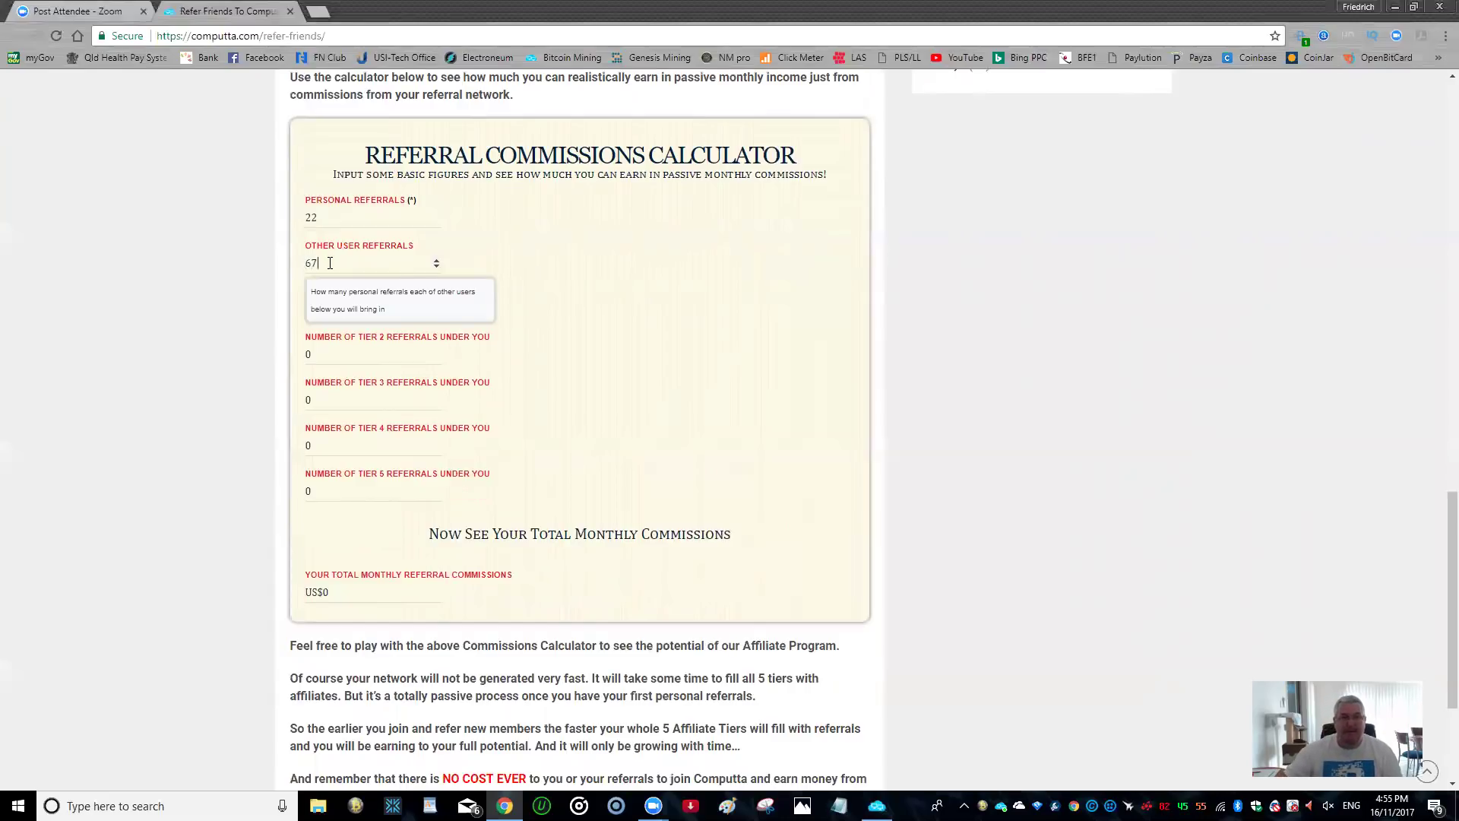
key(Tab)
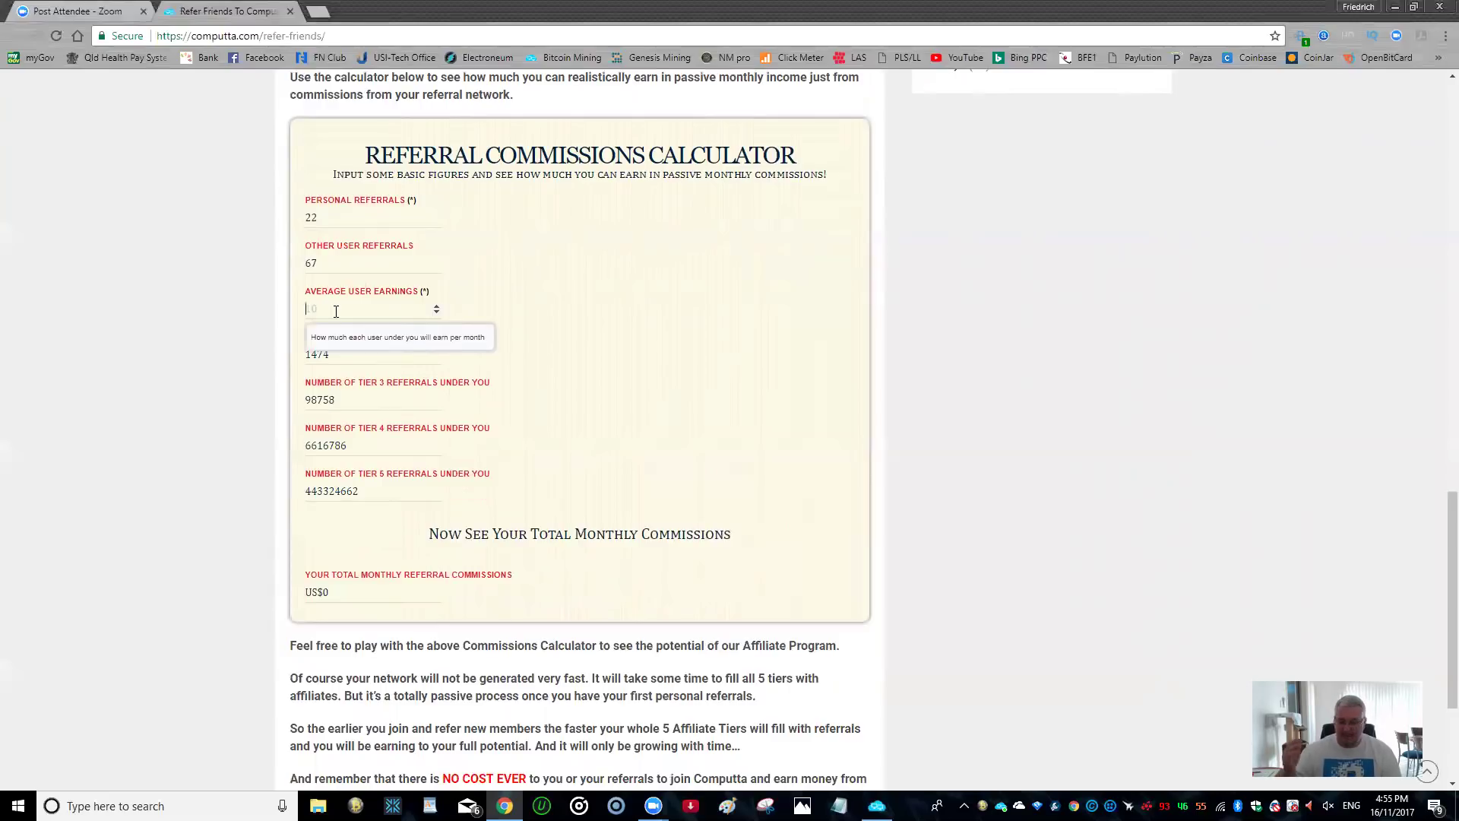
text(10)
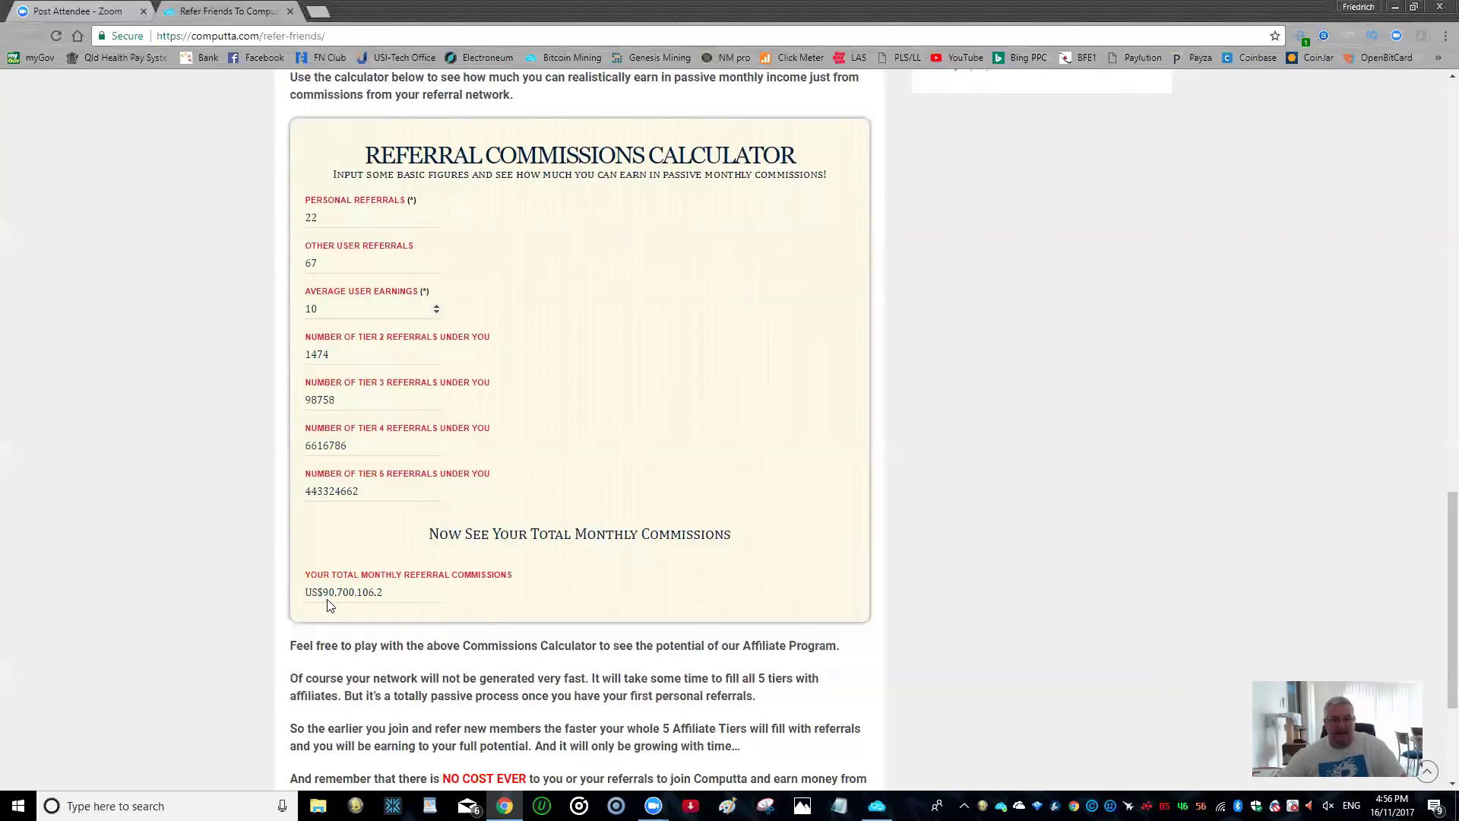
Step: Read the affiliate program notes below the calculator, return to the start of the page and close the referral page
scroll(914, 580, down, 3)
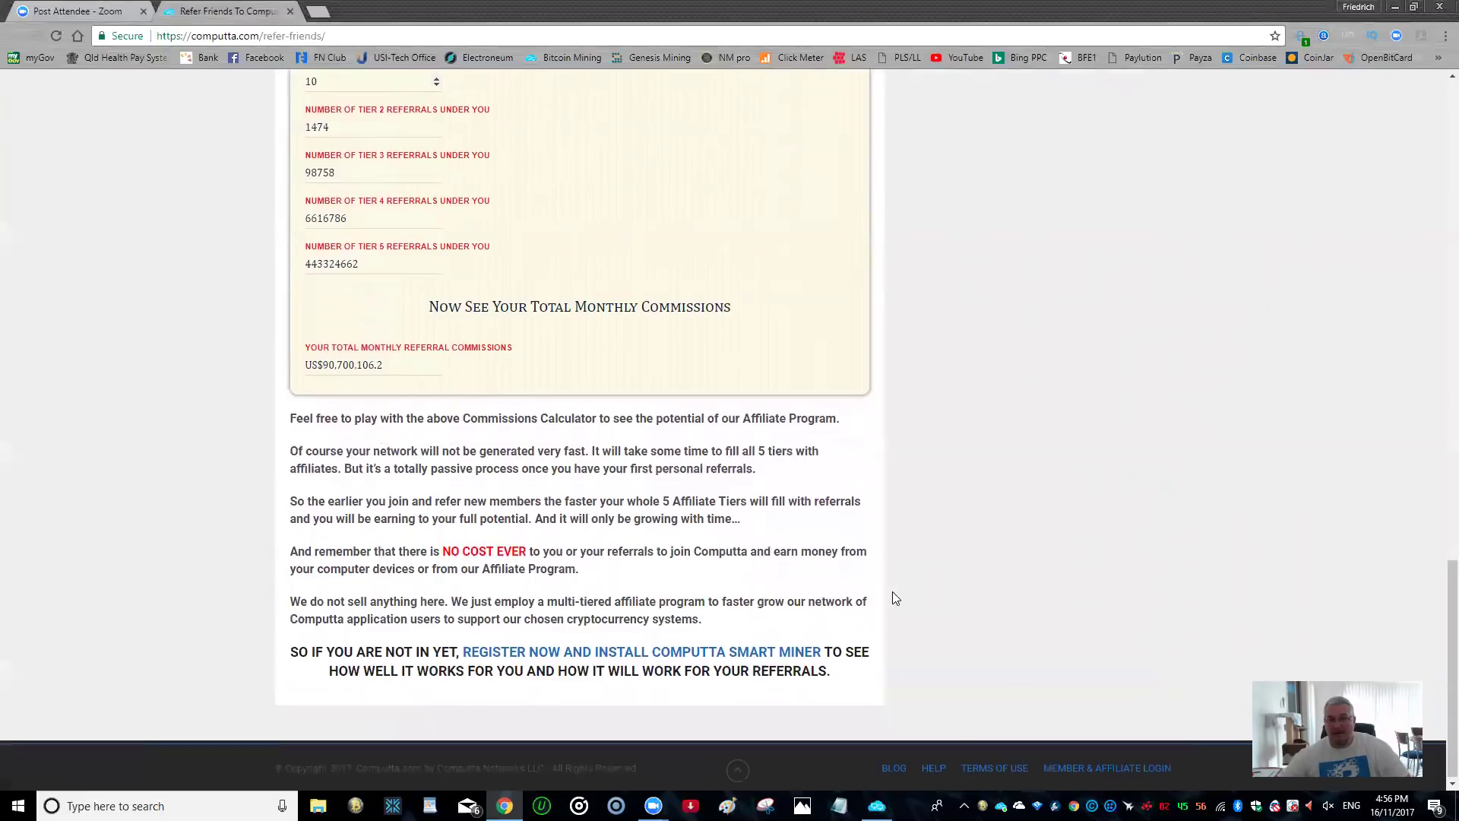
scroll(894, 597, up, 15)
scroll(894, 598, up, 5)
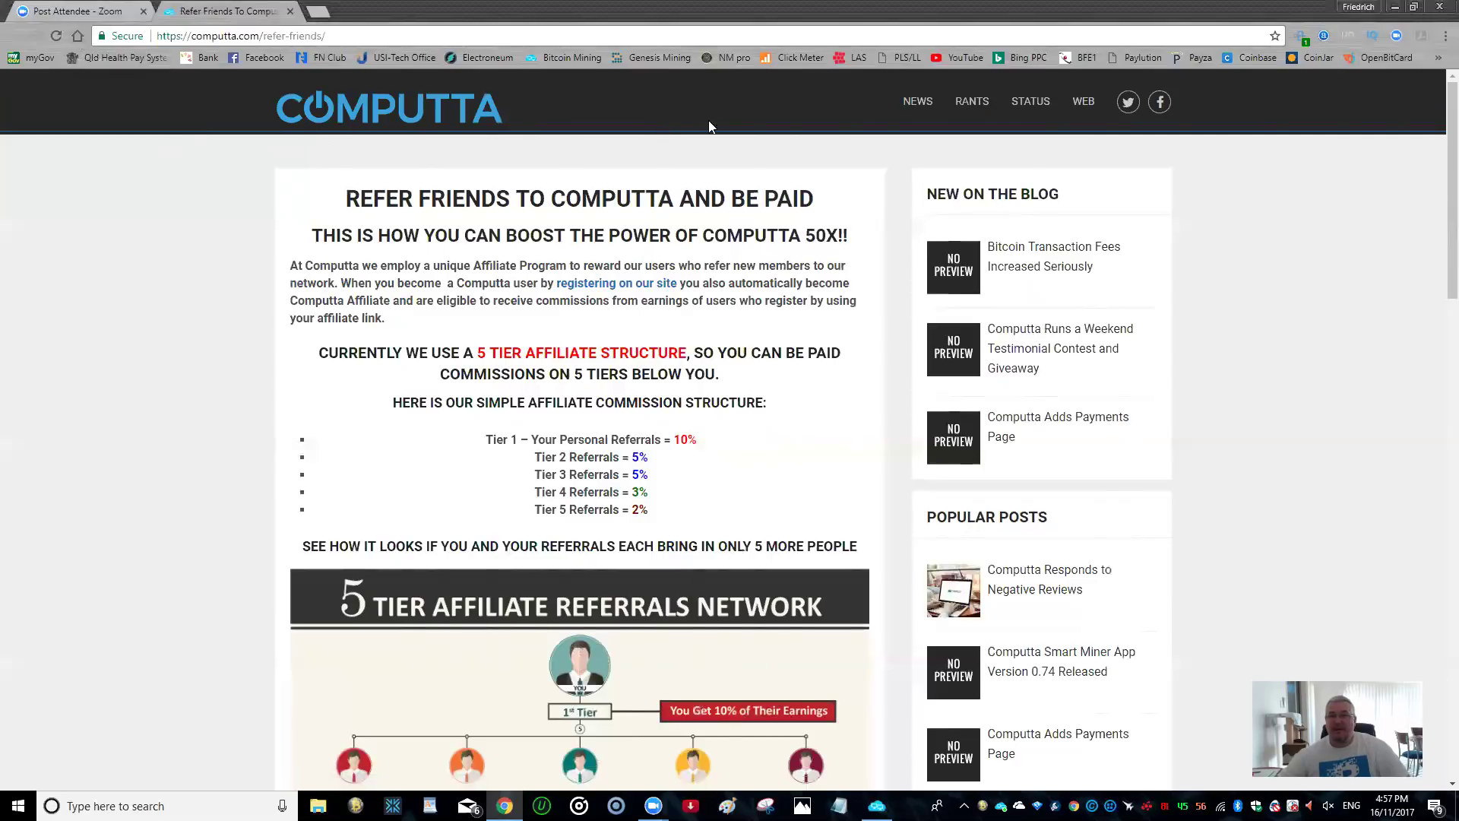
click(290, 11)
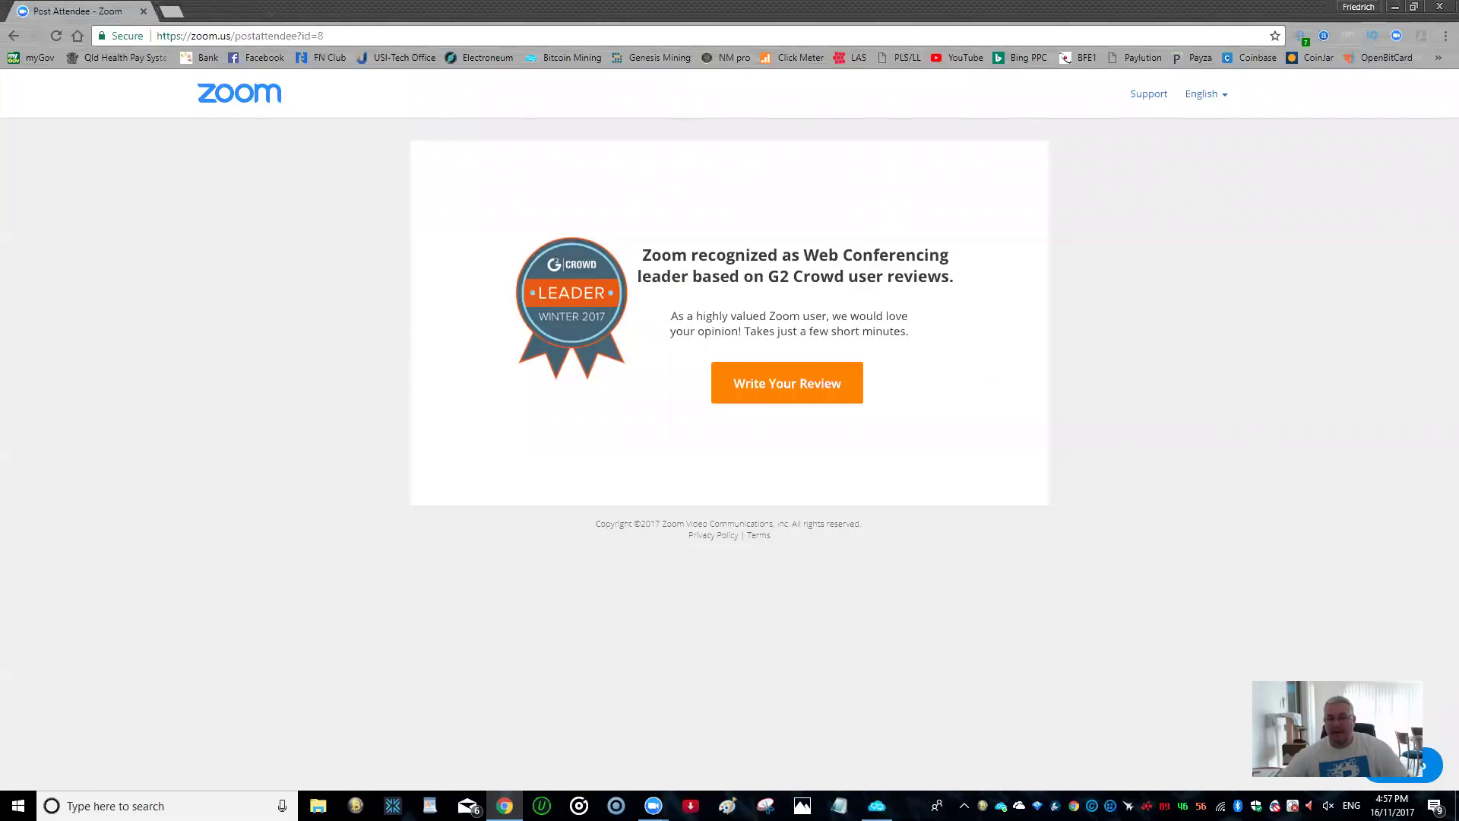
Step: Switch to the Computta desktop app, review its performance bars and current balance, and minimize it
click(877, 805)
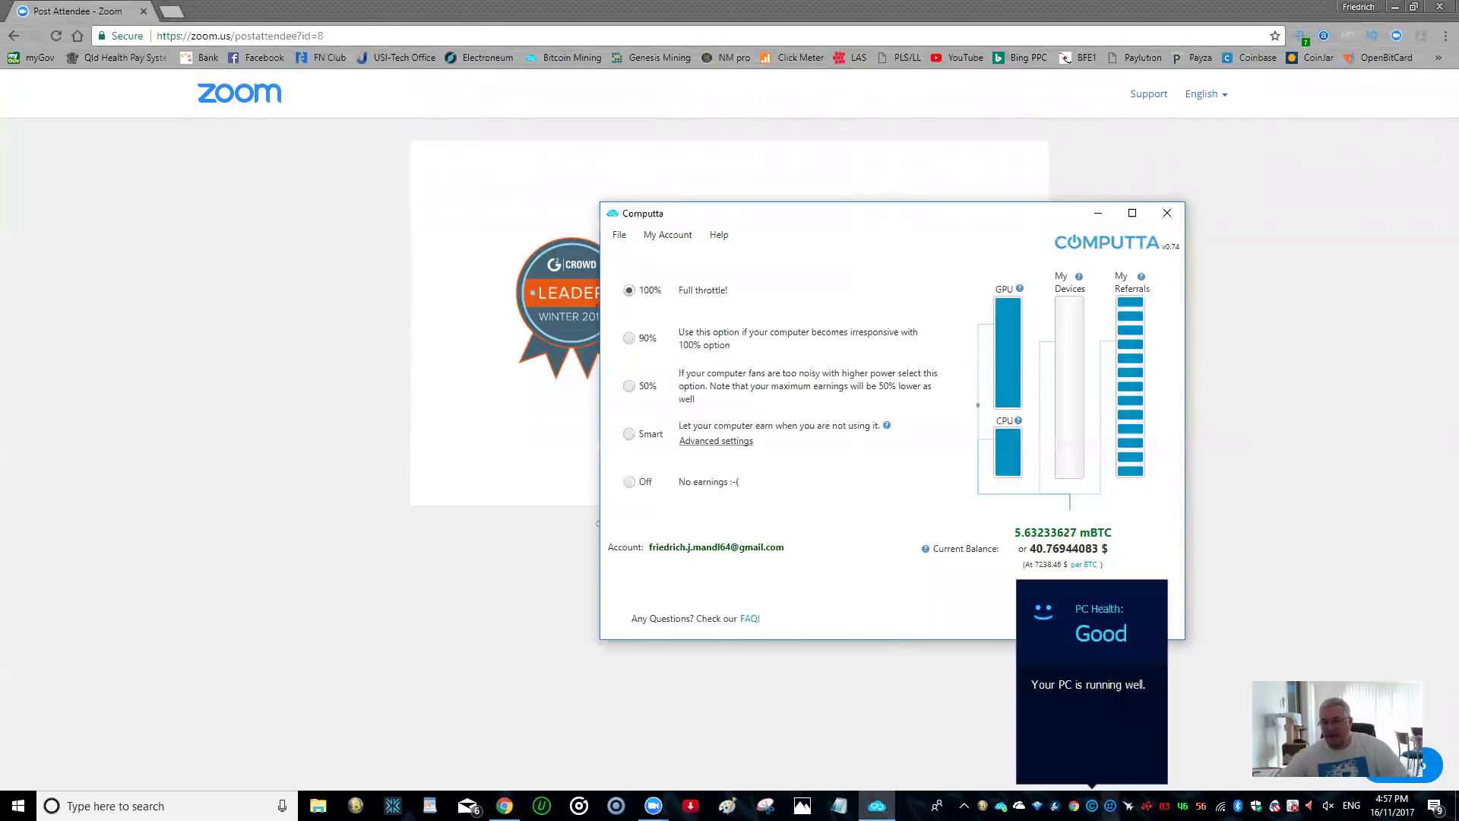
mouse_move(1164, 805)
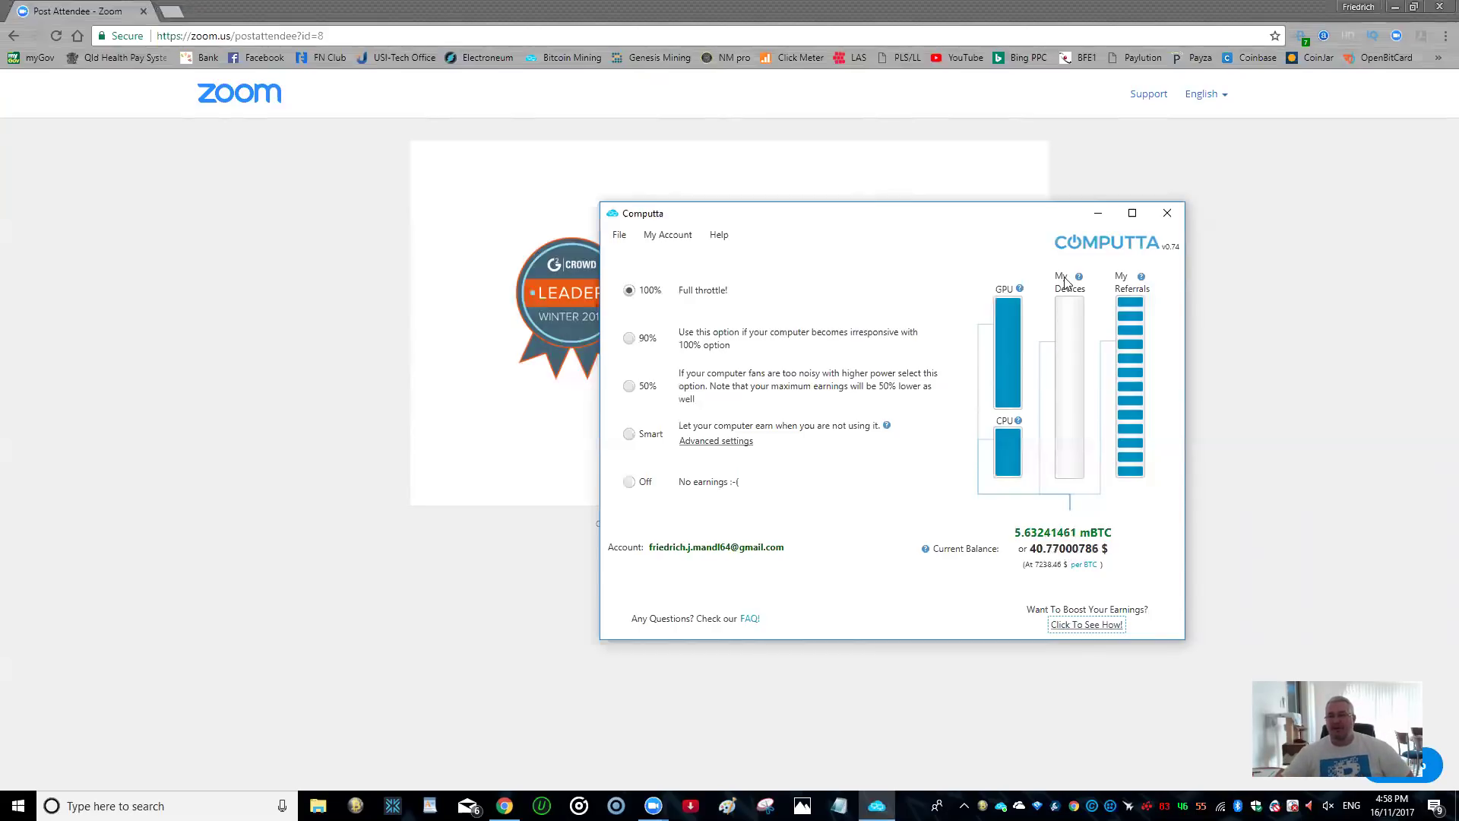
click(1099, 212)
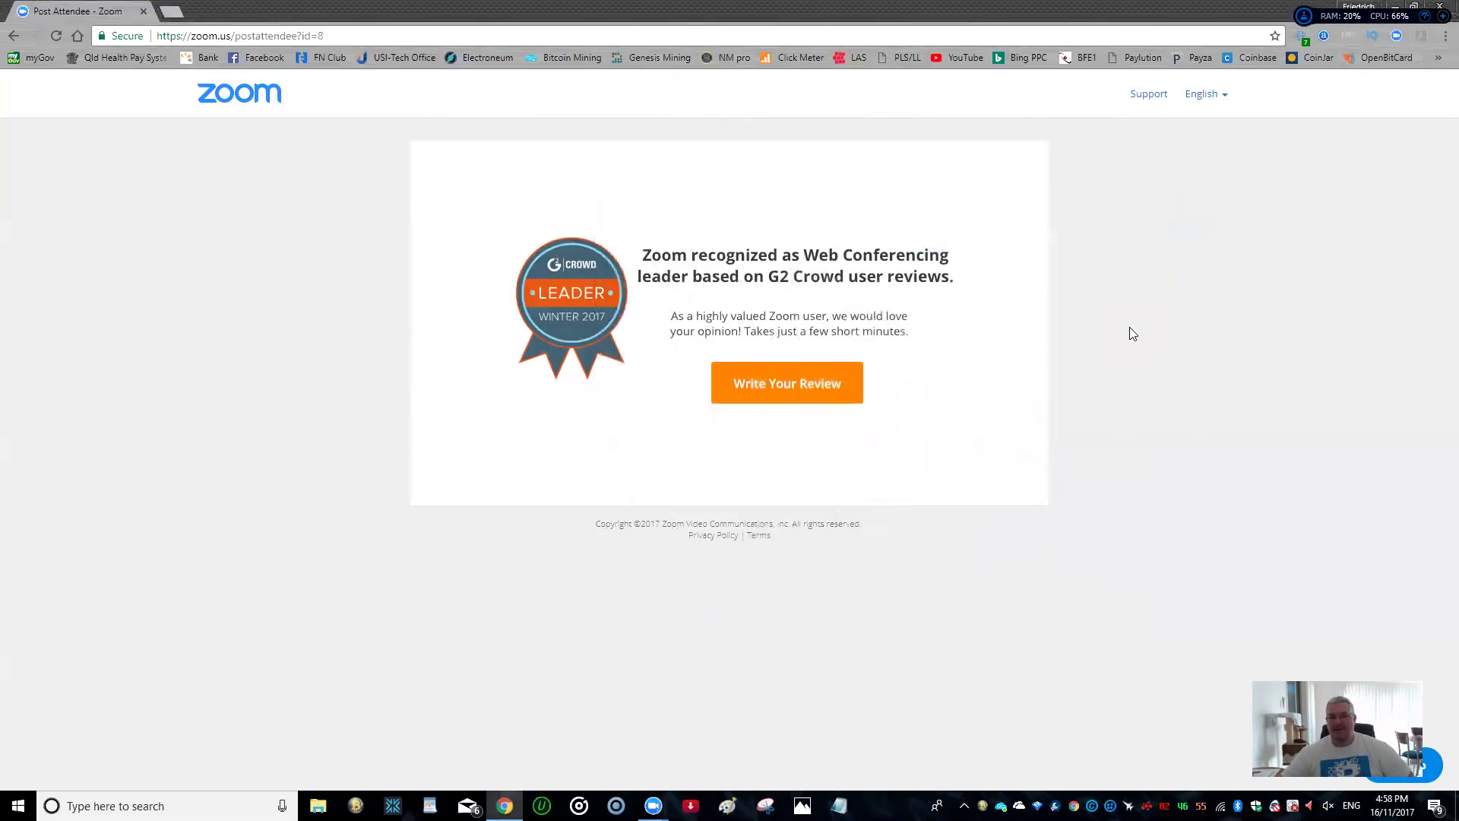